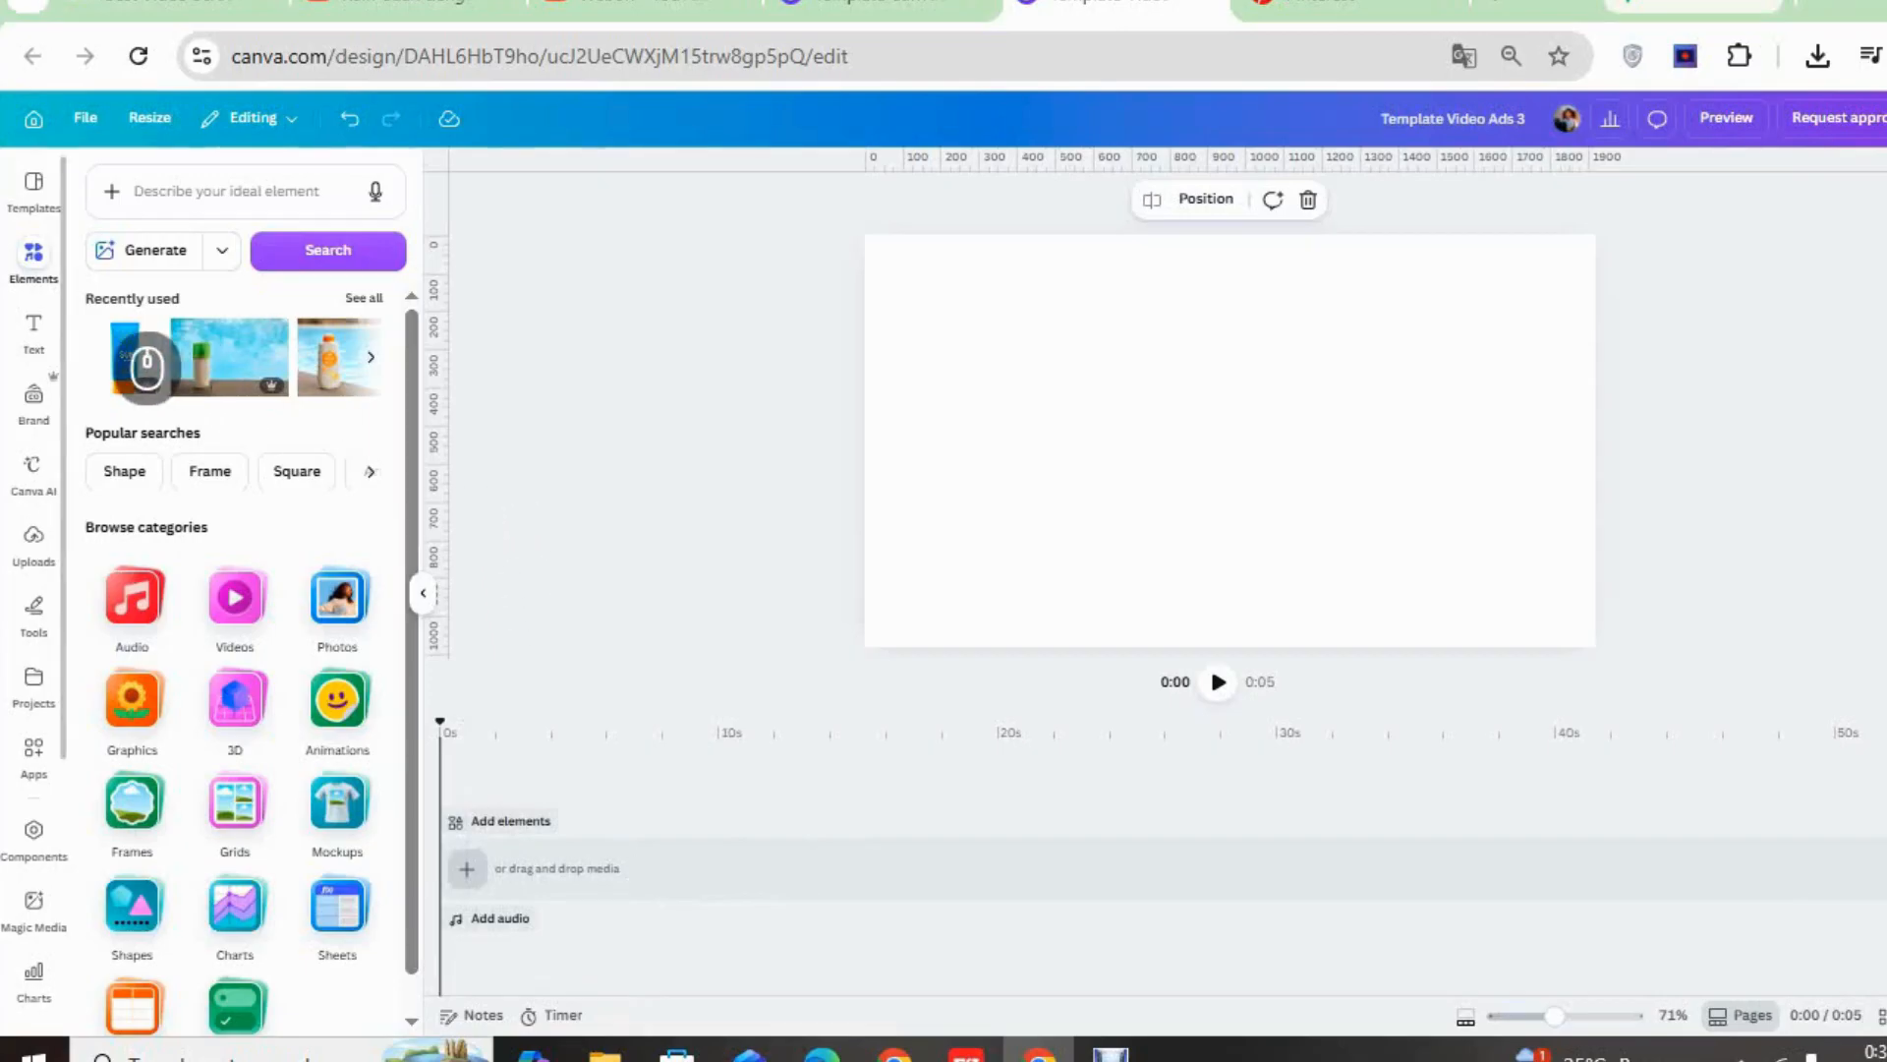
Search the elements for "product sunscreen" and fill the blank page with the photo of the green-capped sunscreen bottle by the pool
click(34, 260)
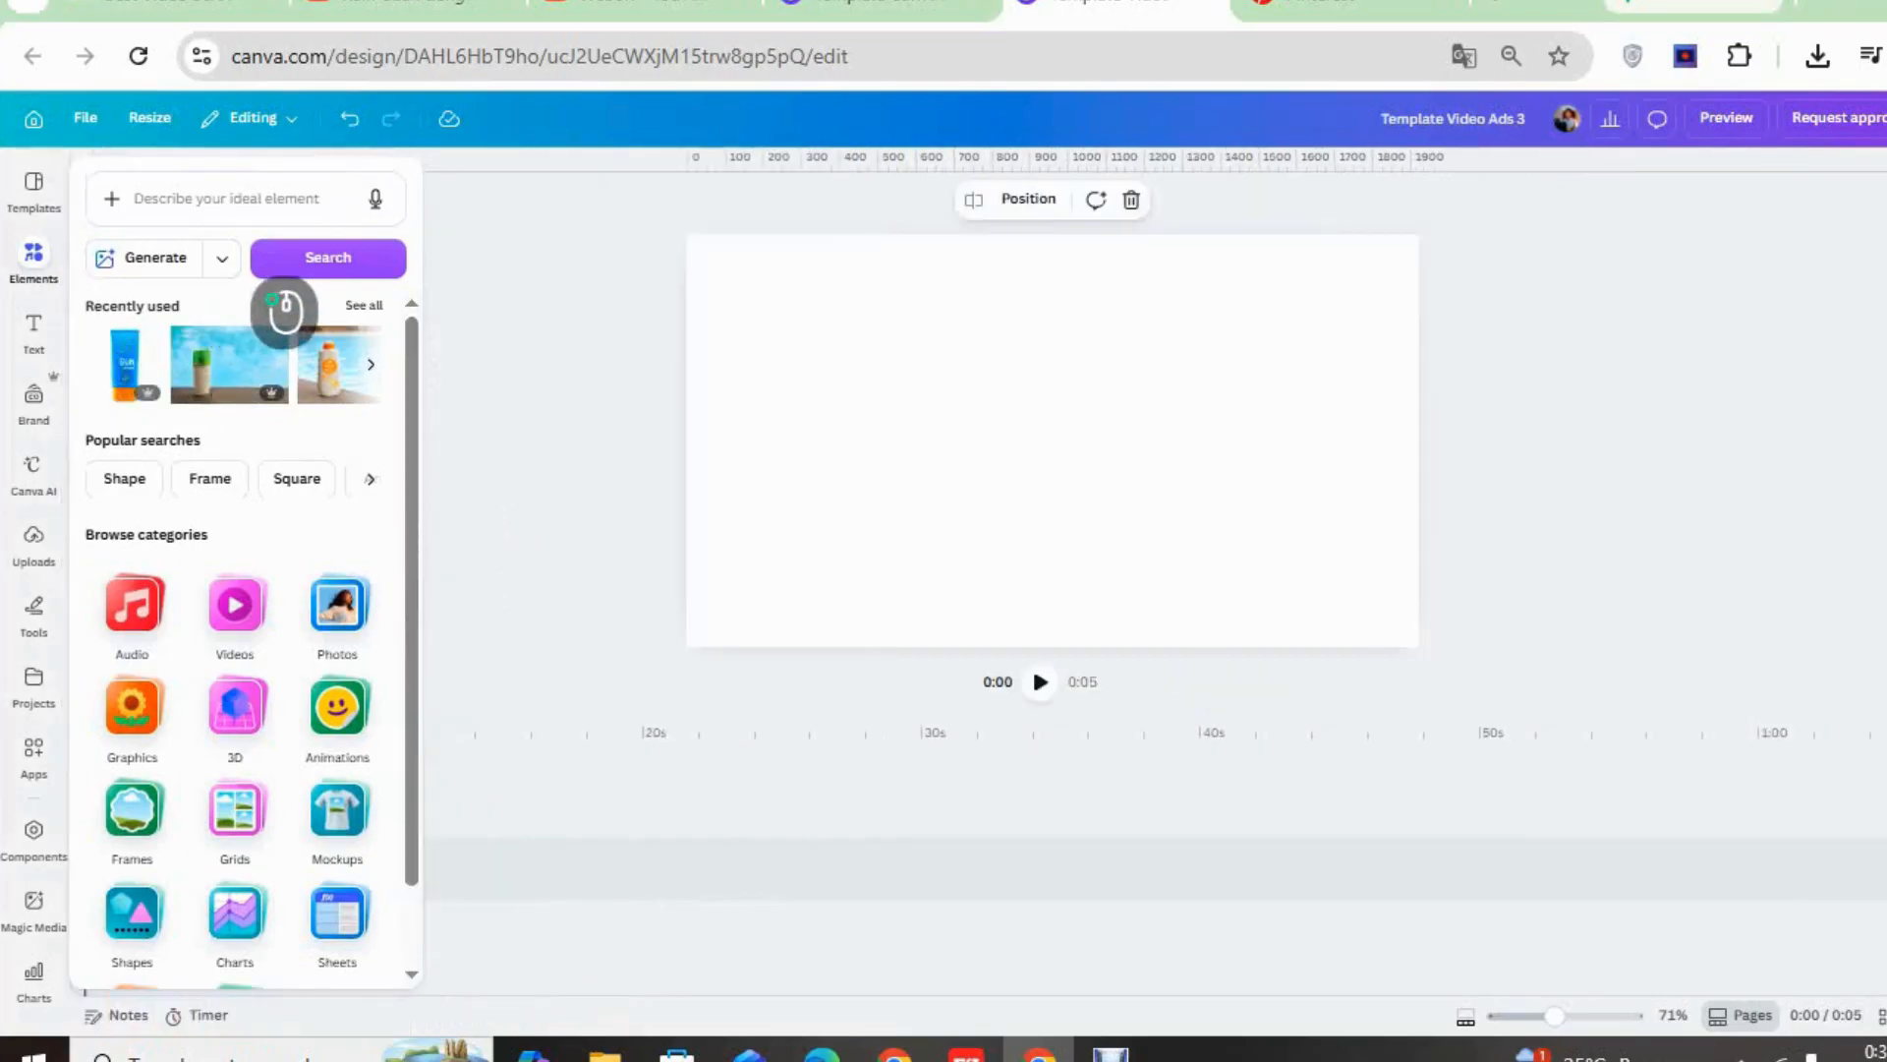
click(226, 197)
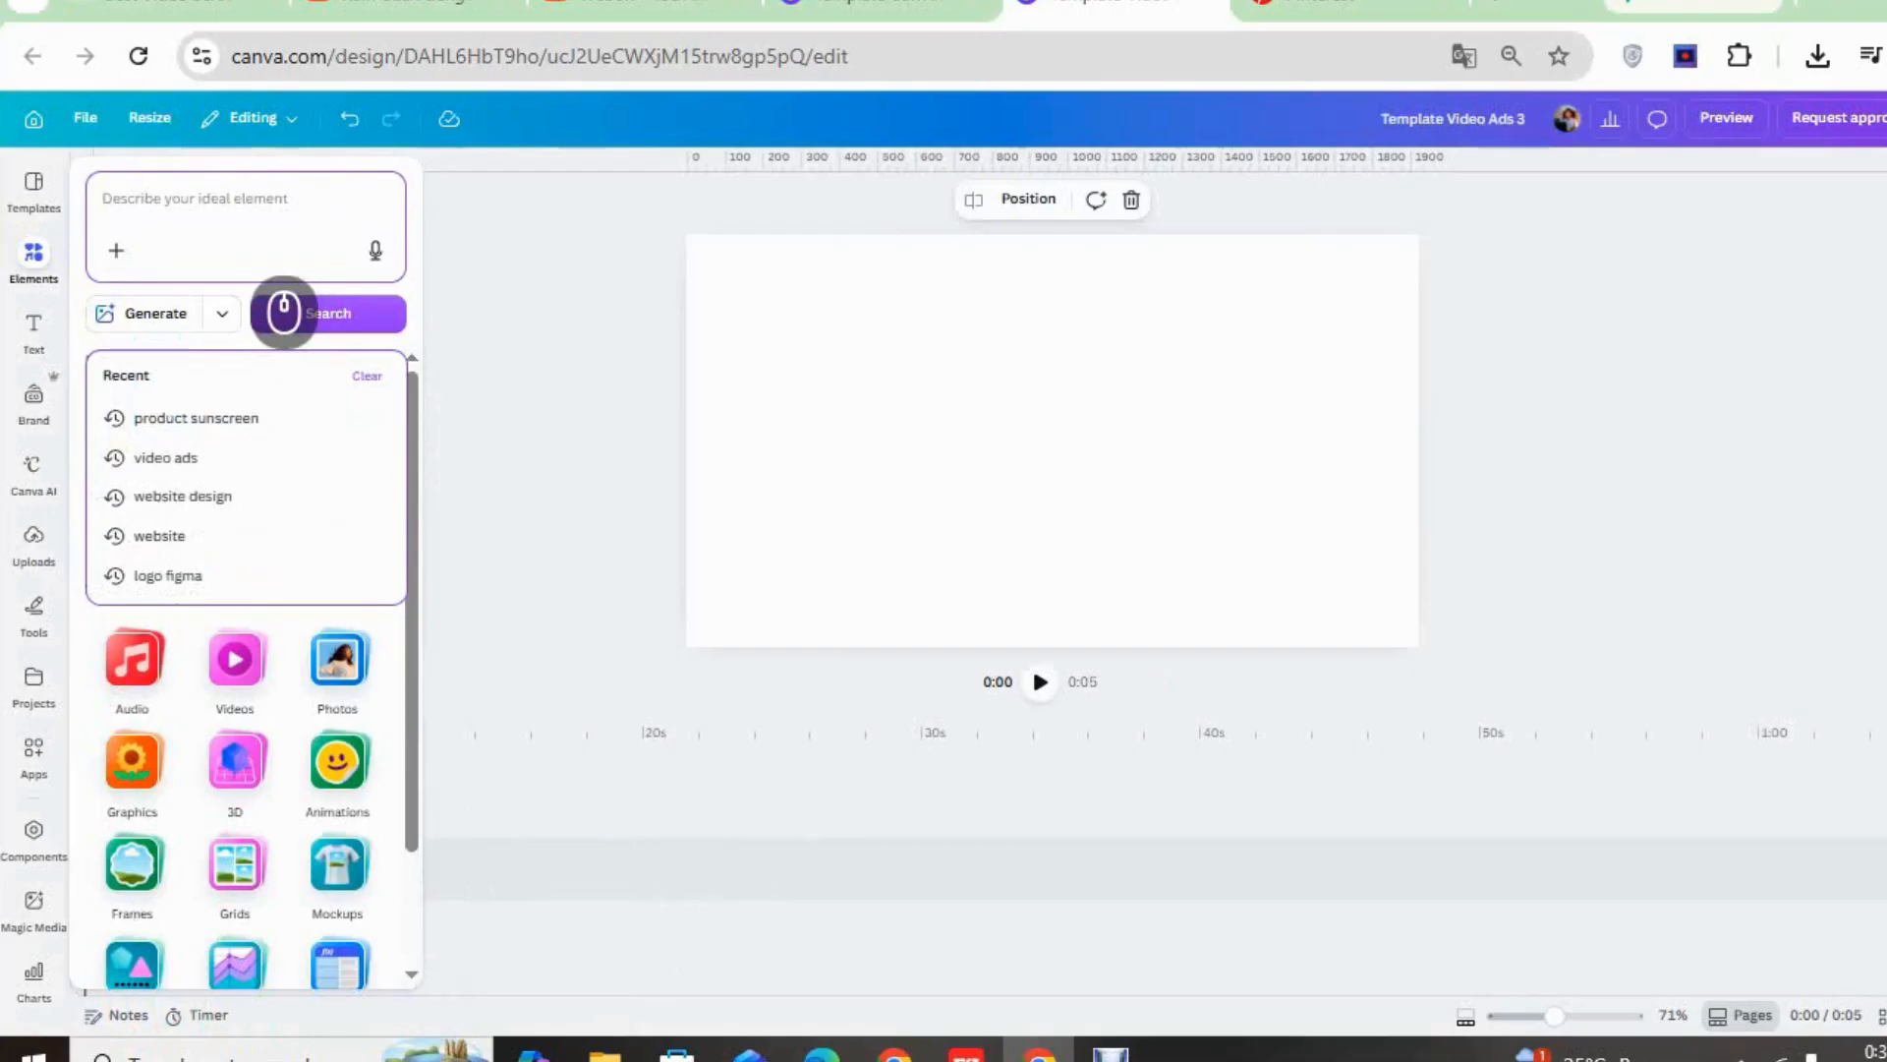
text(su)
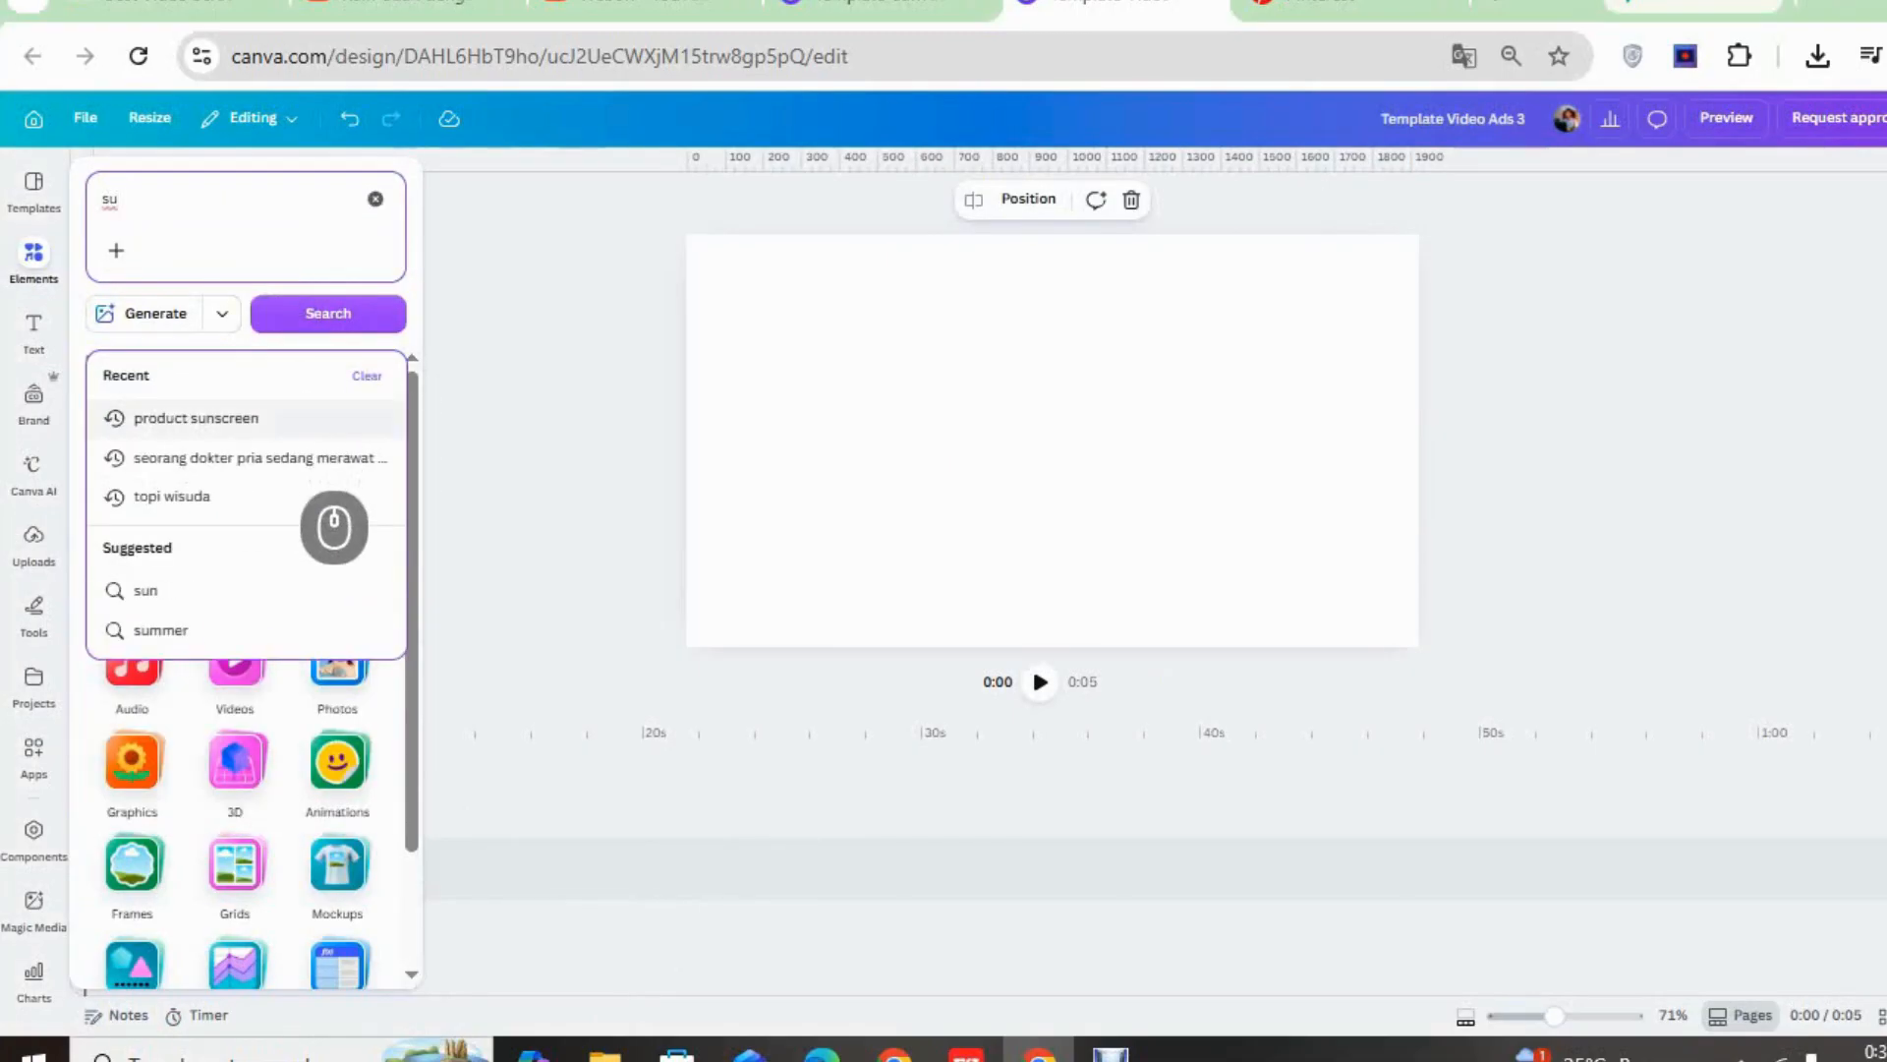
click(197, 418)
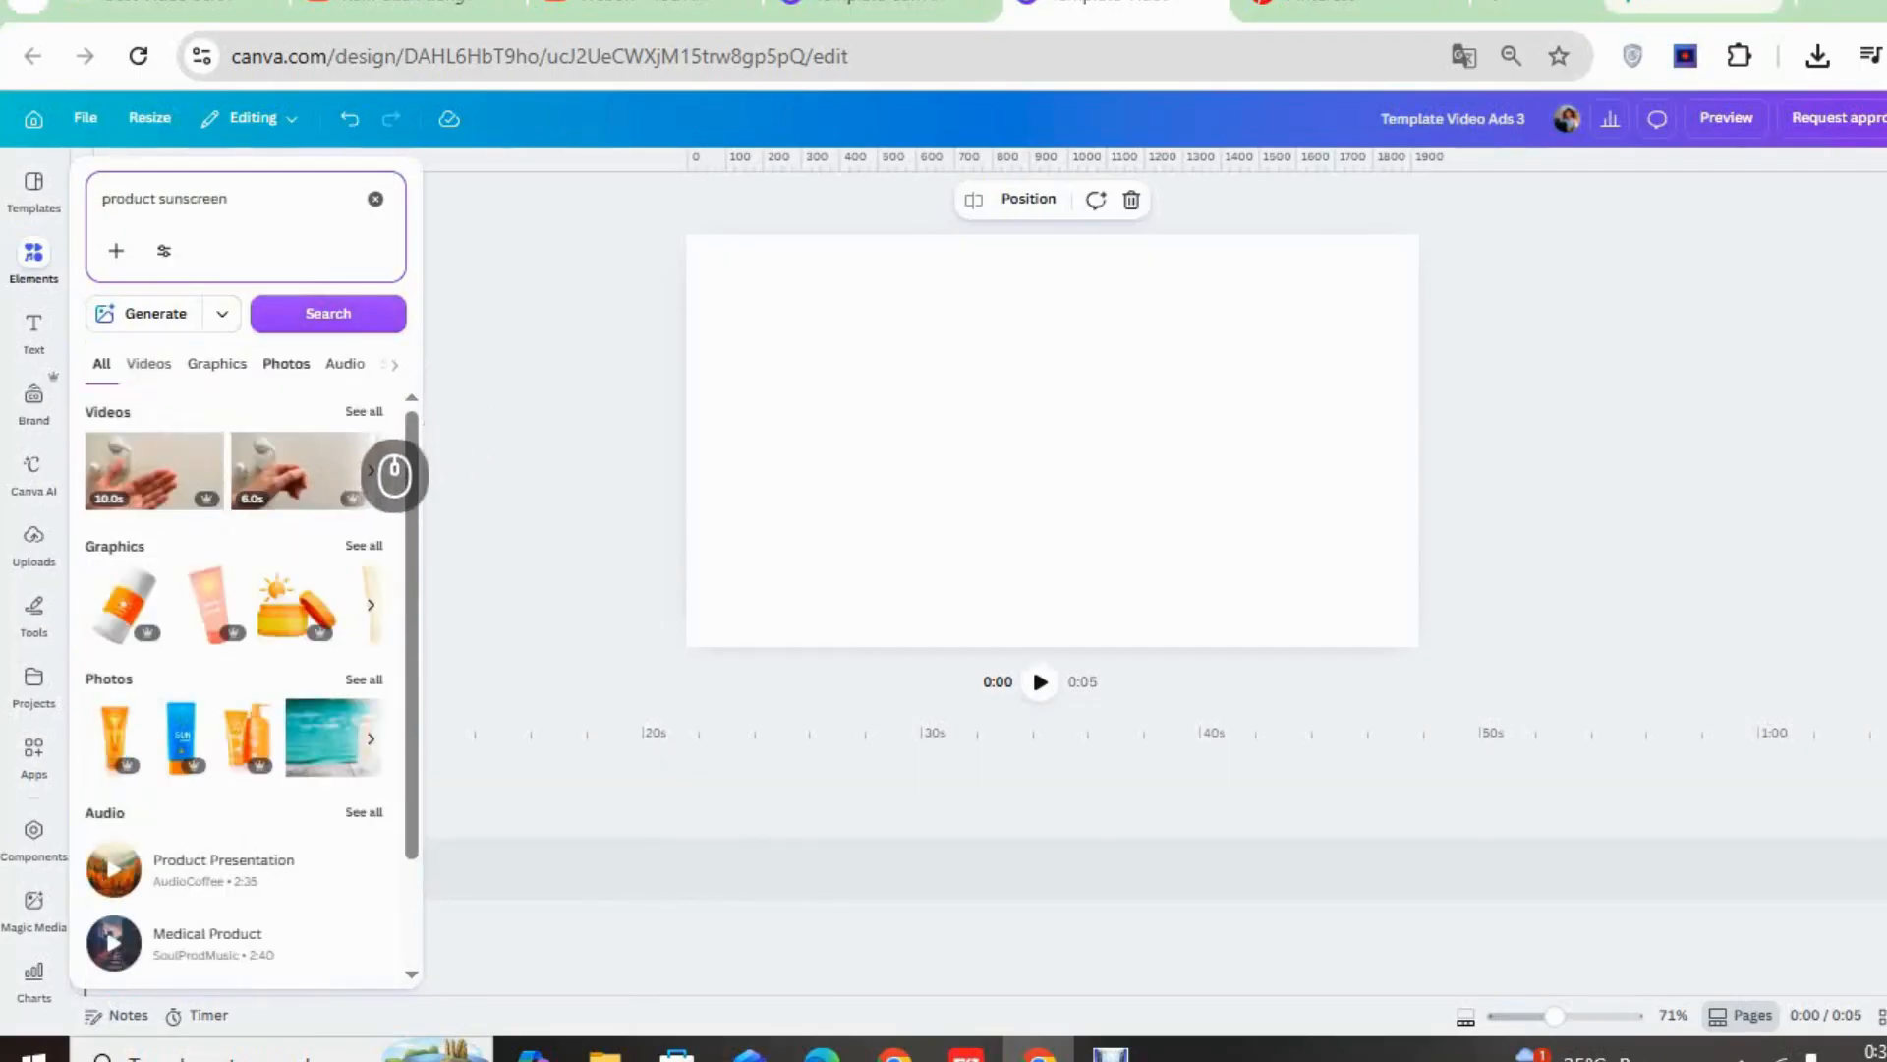
click(292, 365)
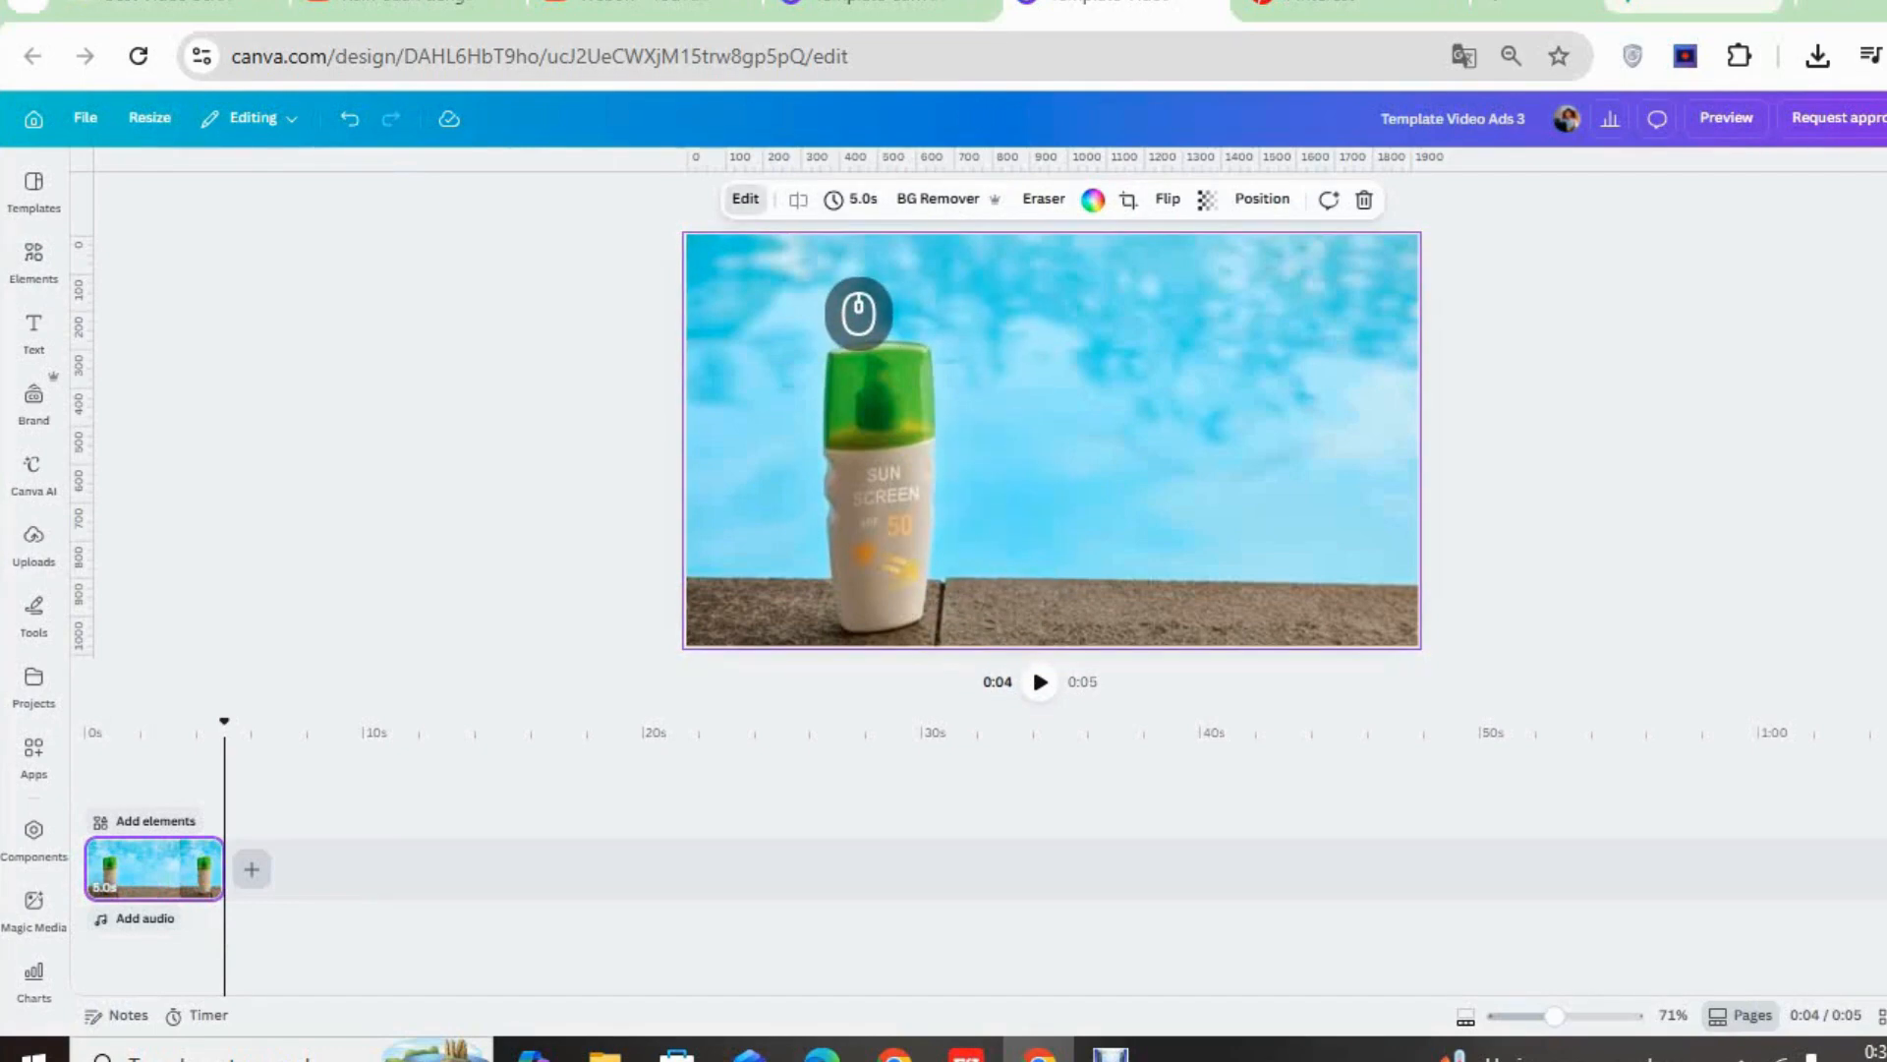
Separate the sunscreen bottle from the pool photo with Magic Grab and shift it slightly to the left
click(746, 199)
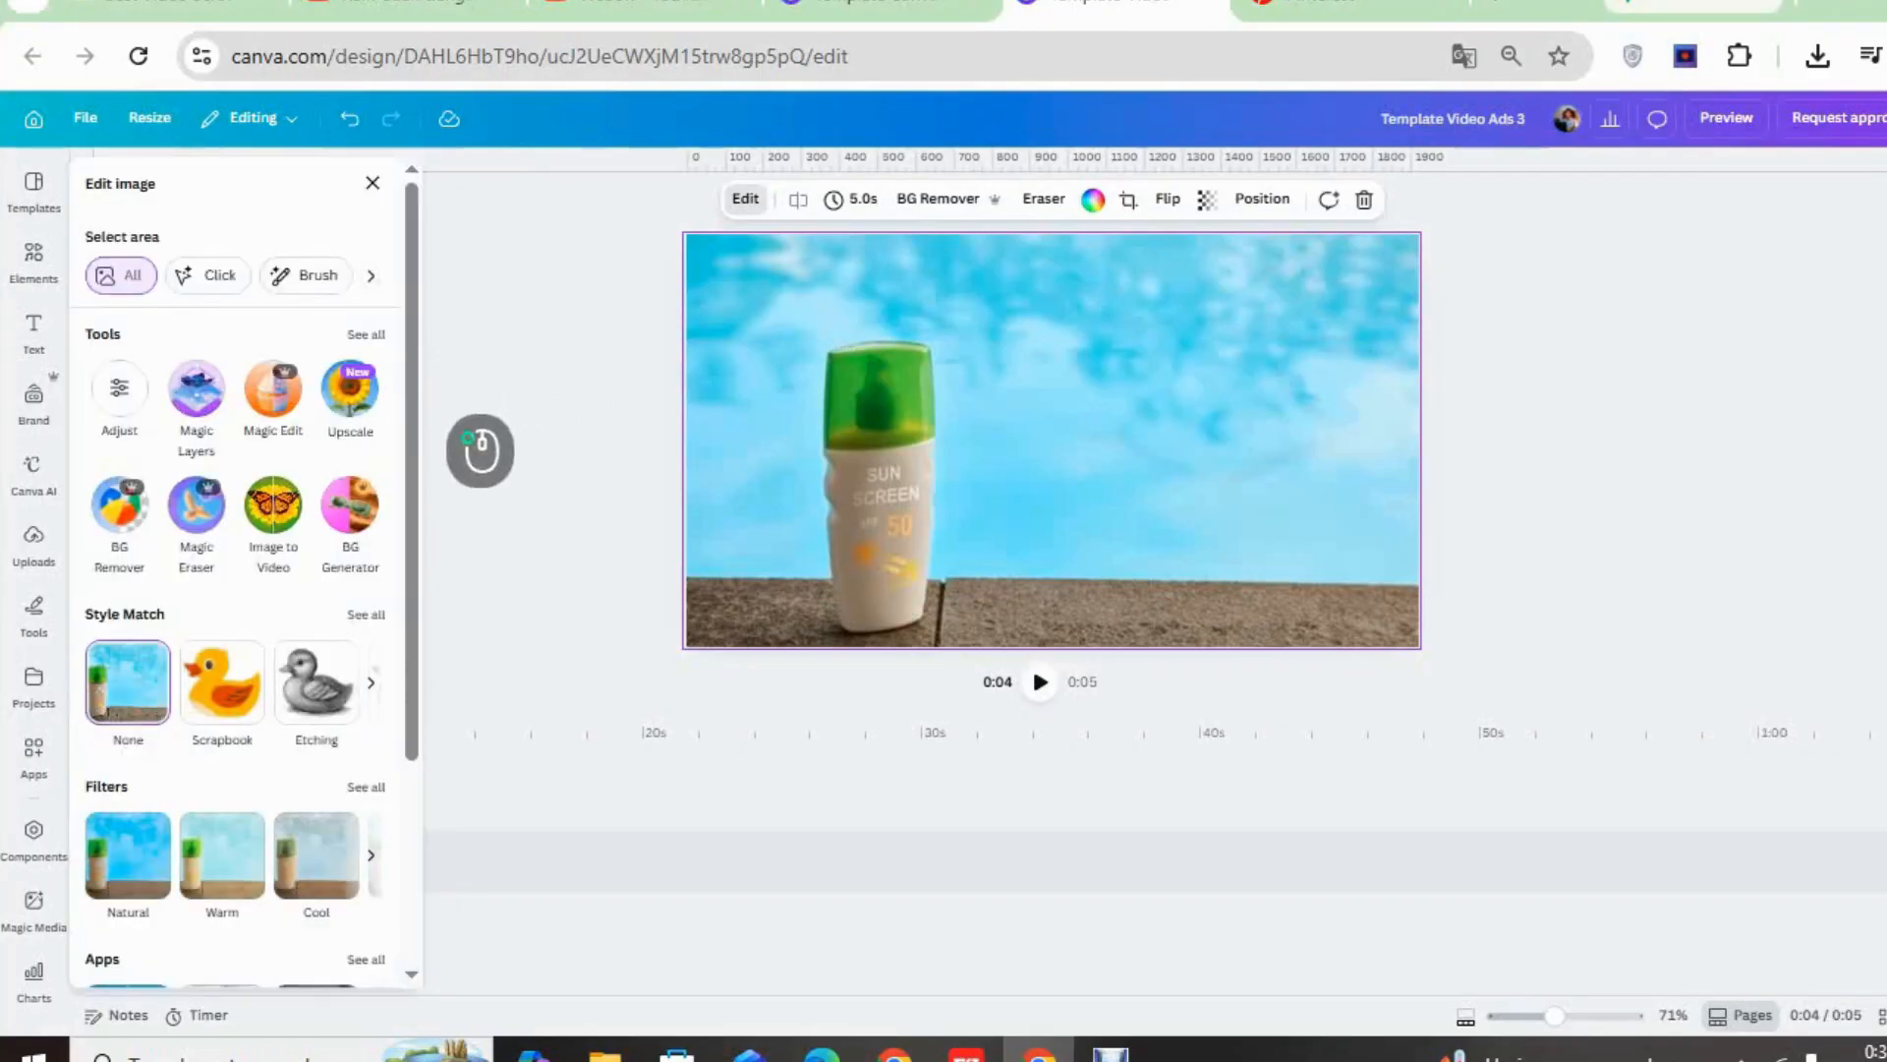
click(366, 334)
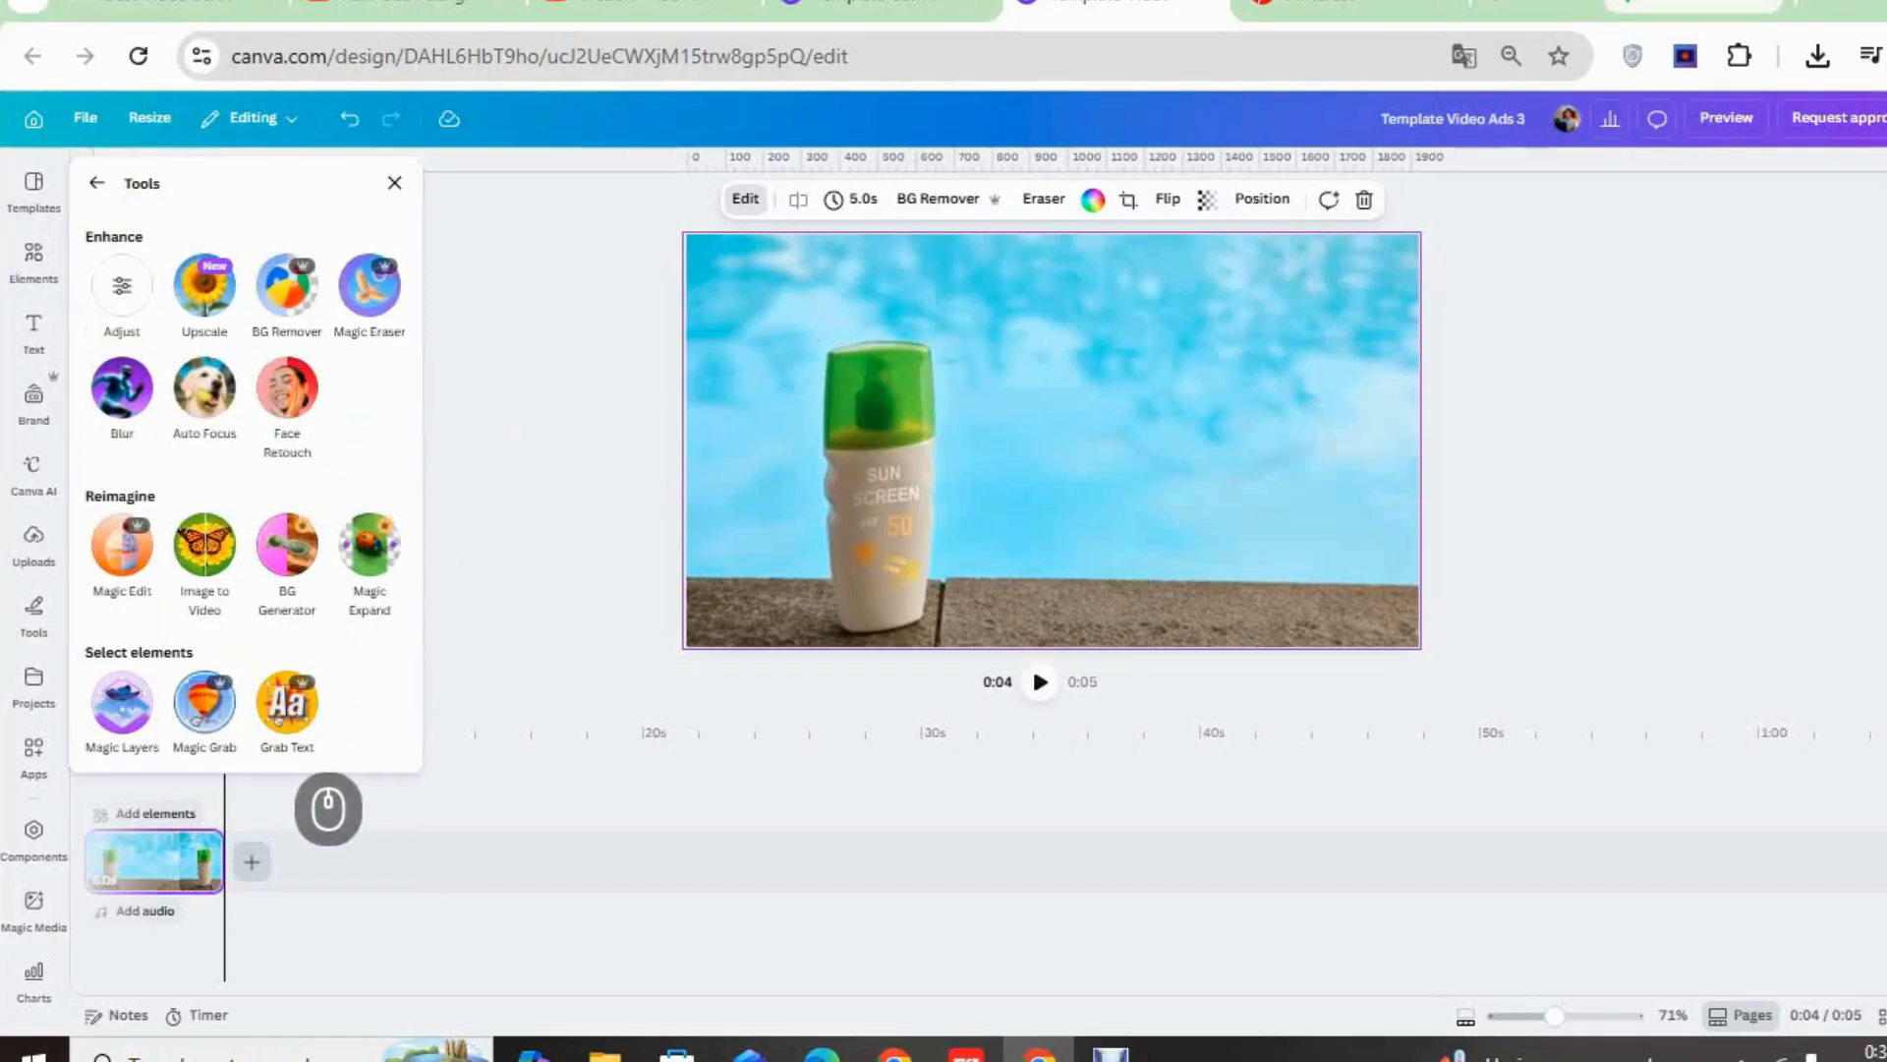
click(205, 701)
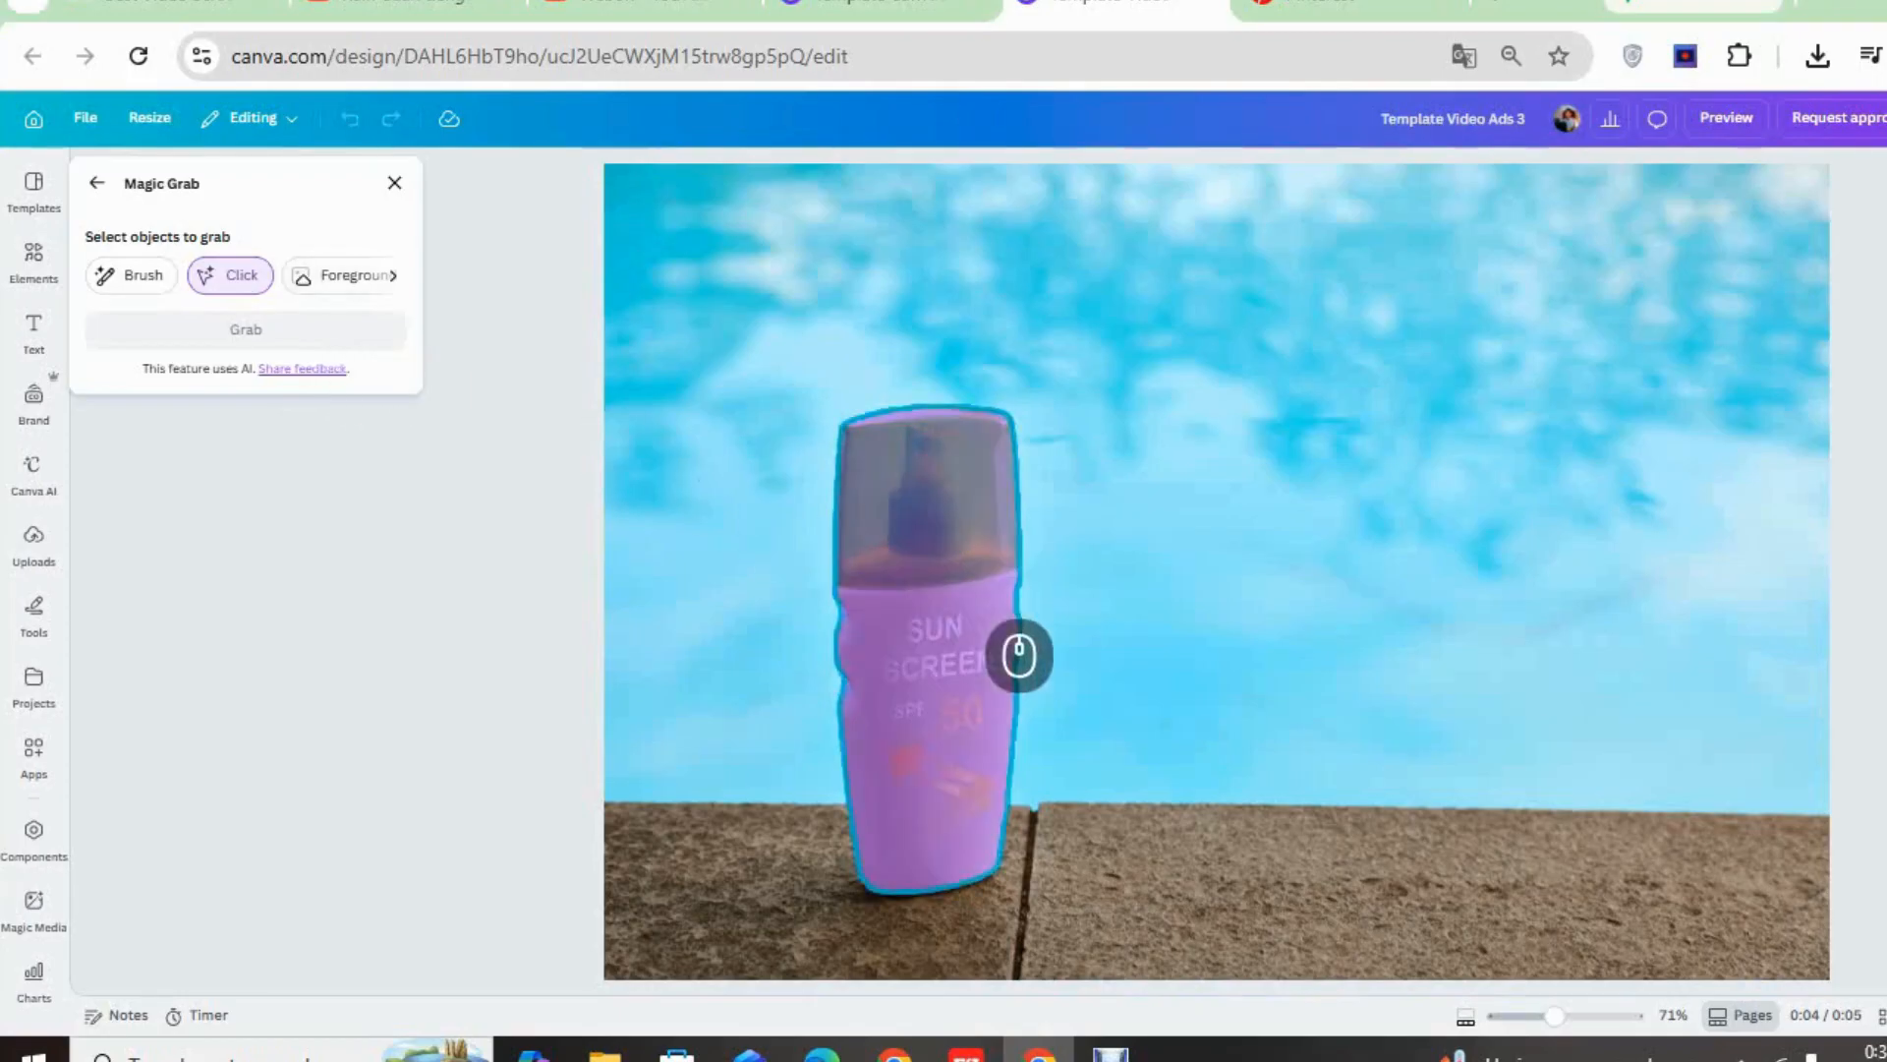
click(1019, 654)
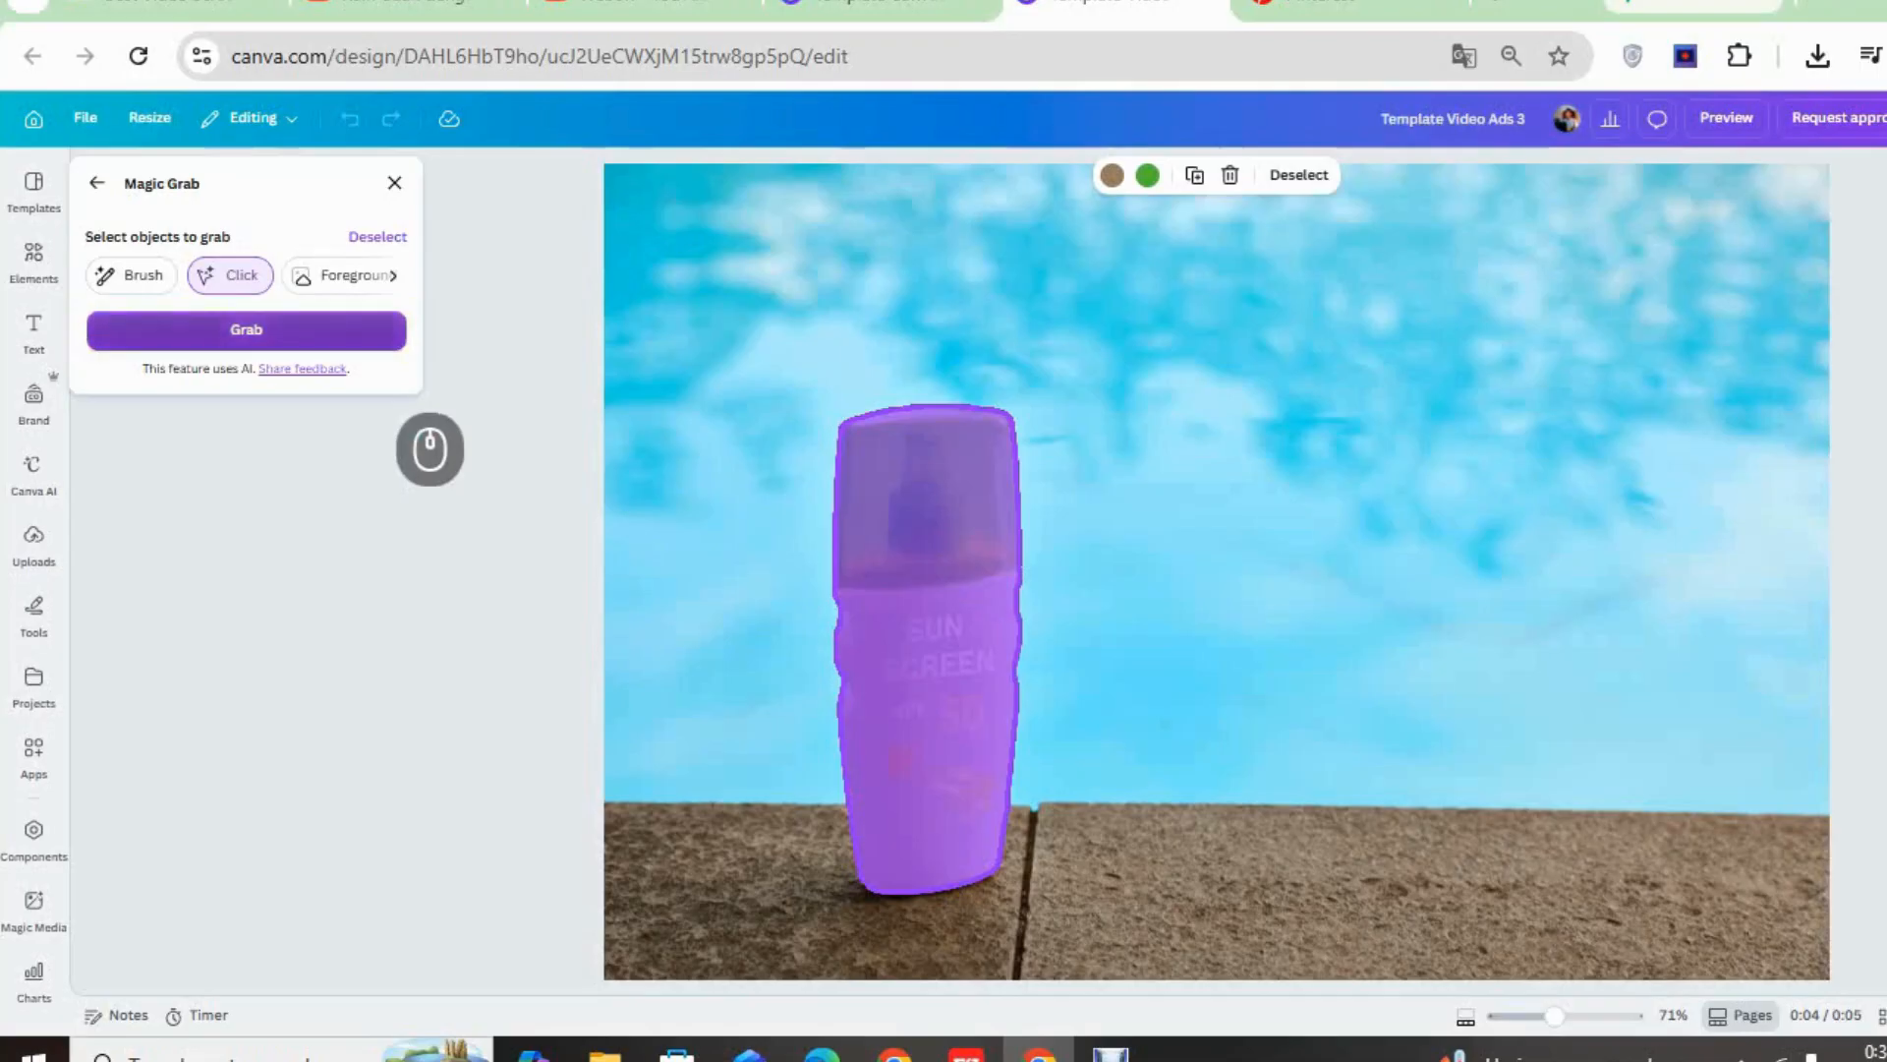
click(245, 330)
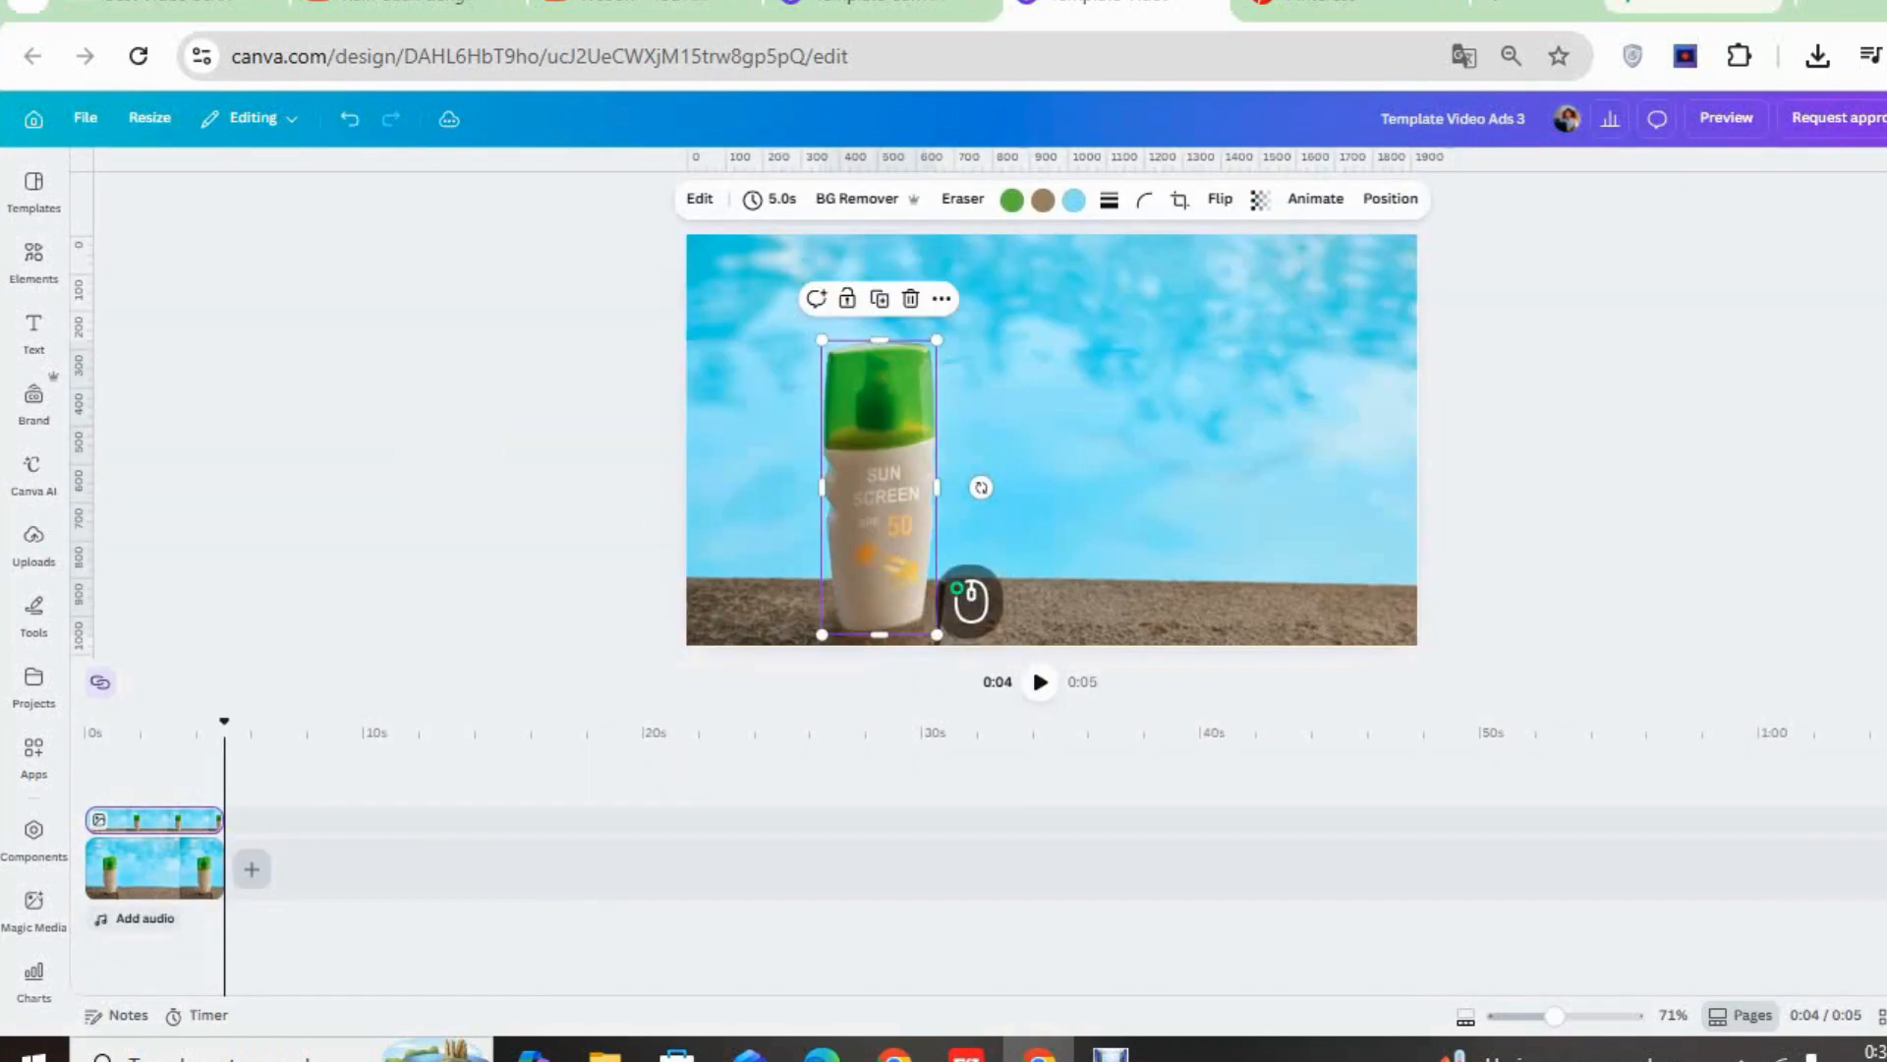
mouse_move(970, 602)
mouse_down()
mouse_move(1099, 590)
mouse_move(951, 598)
mouse_up()
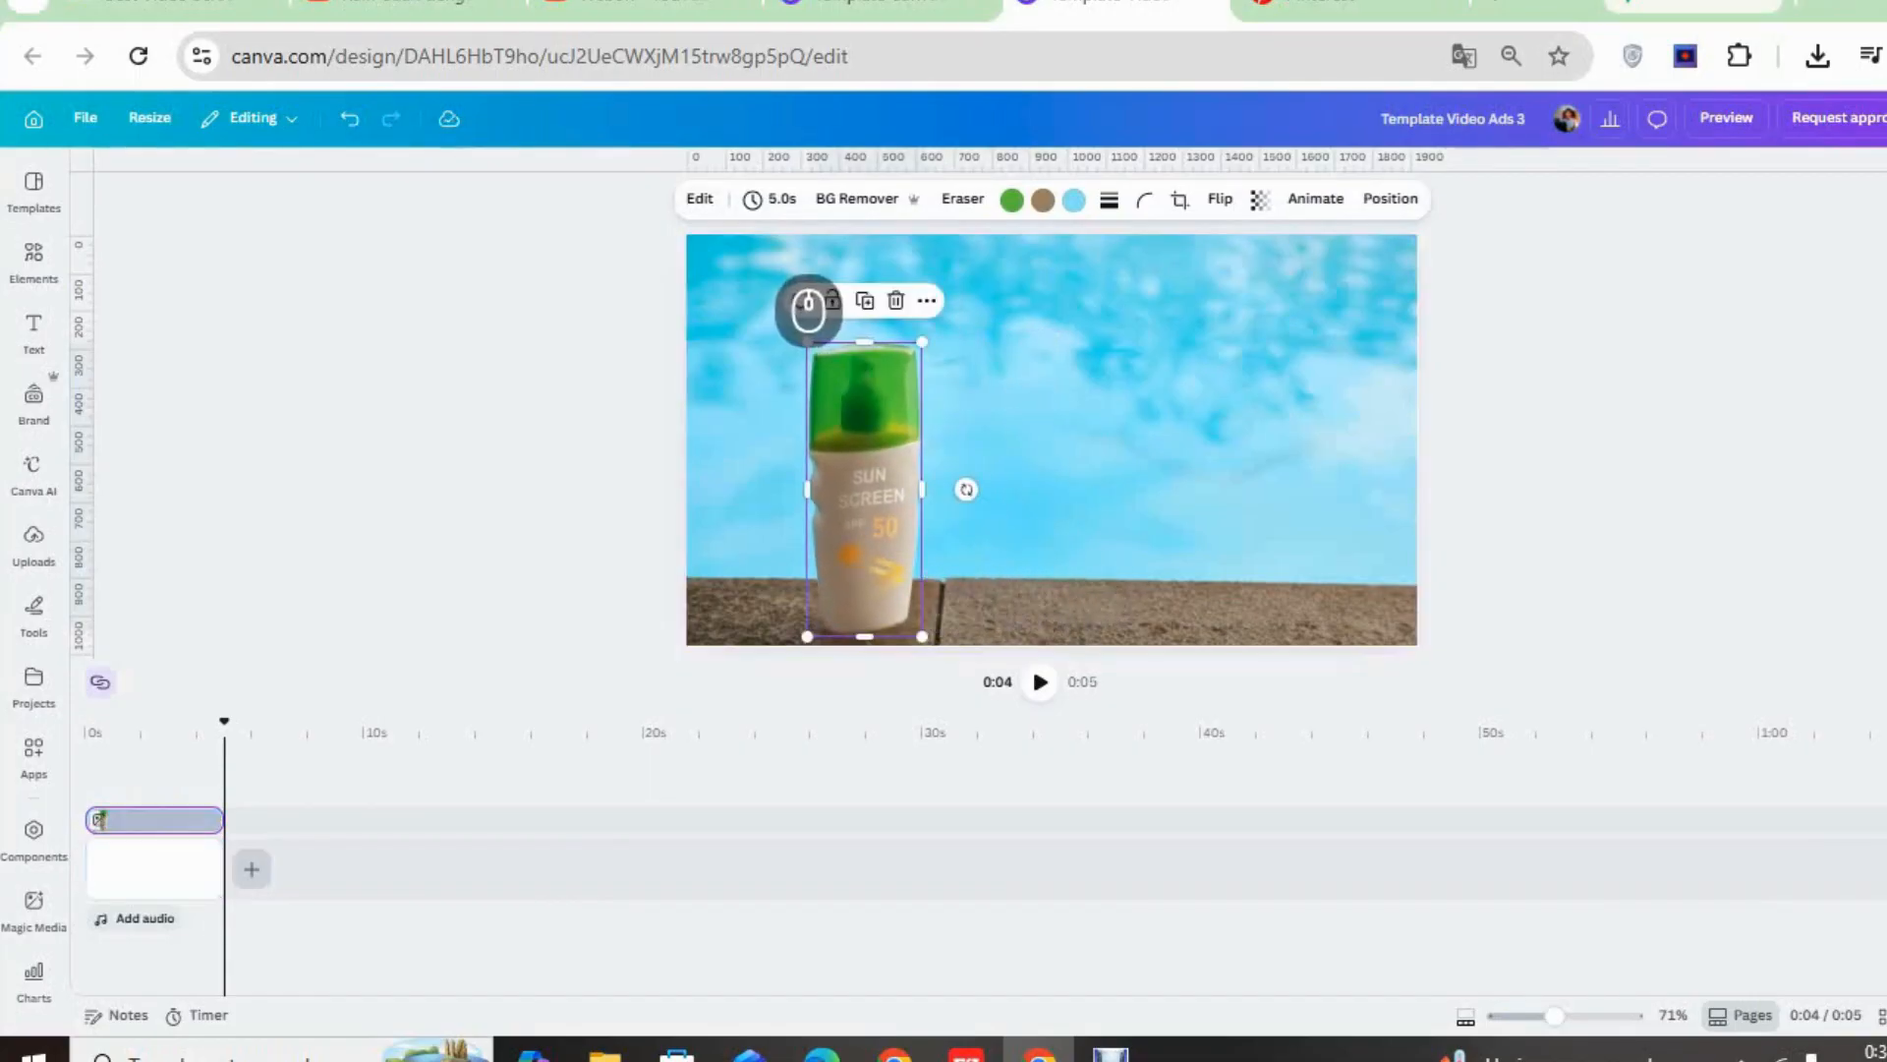
Adjust the grabbed bottle's light with brightness -100, contrast 100 and highlights -100
click(805, 305)
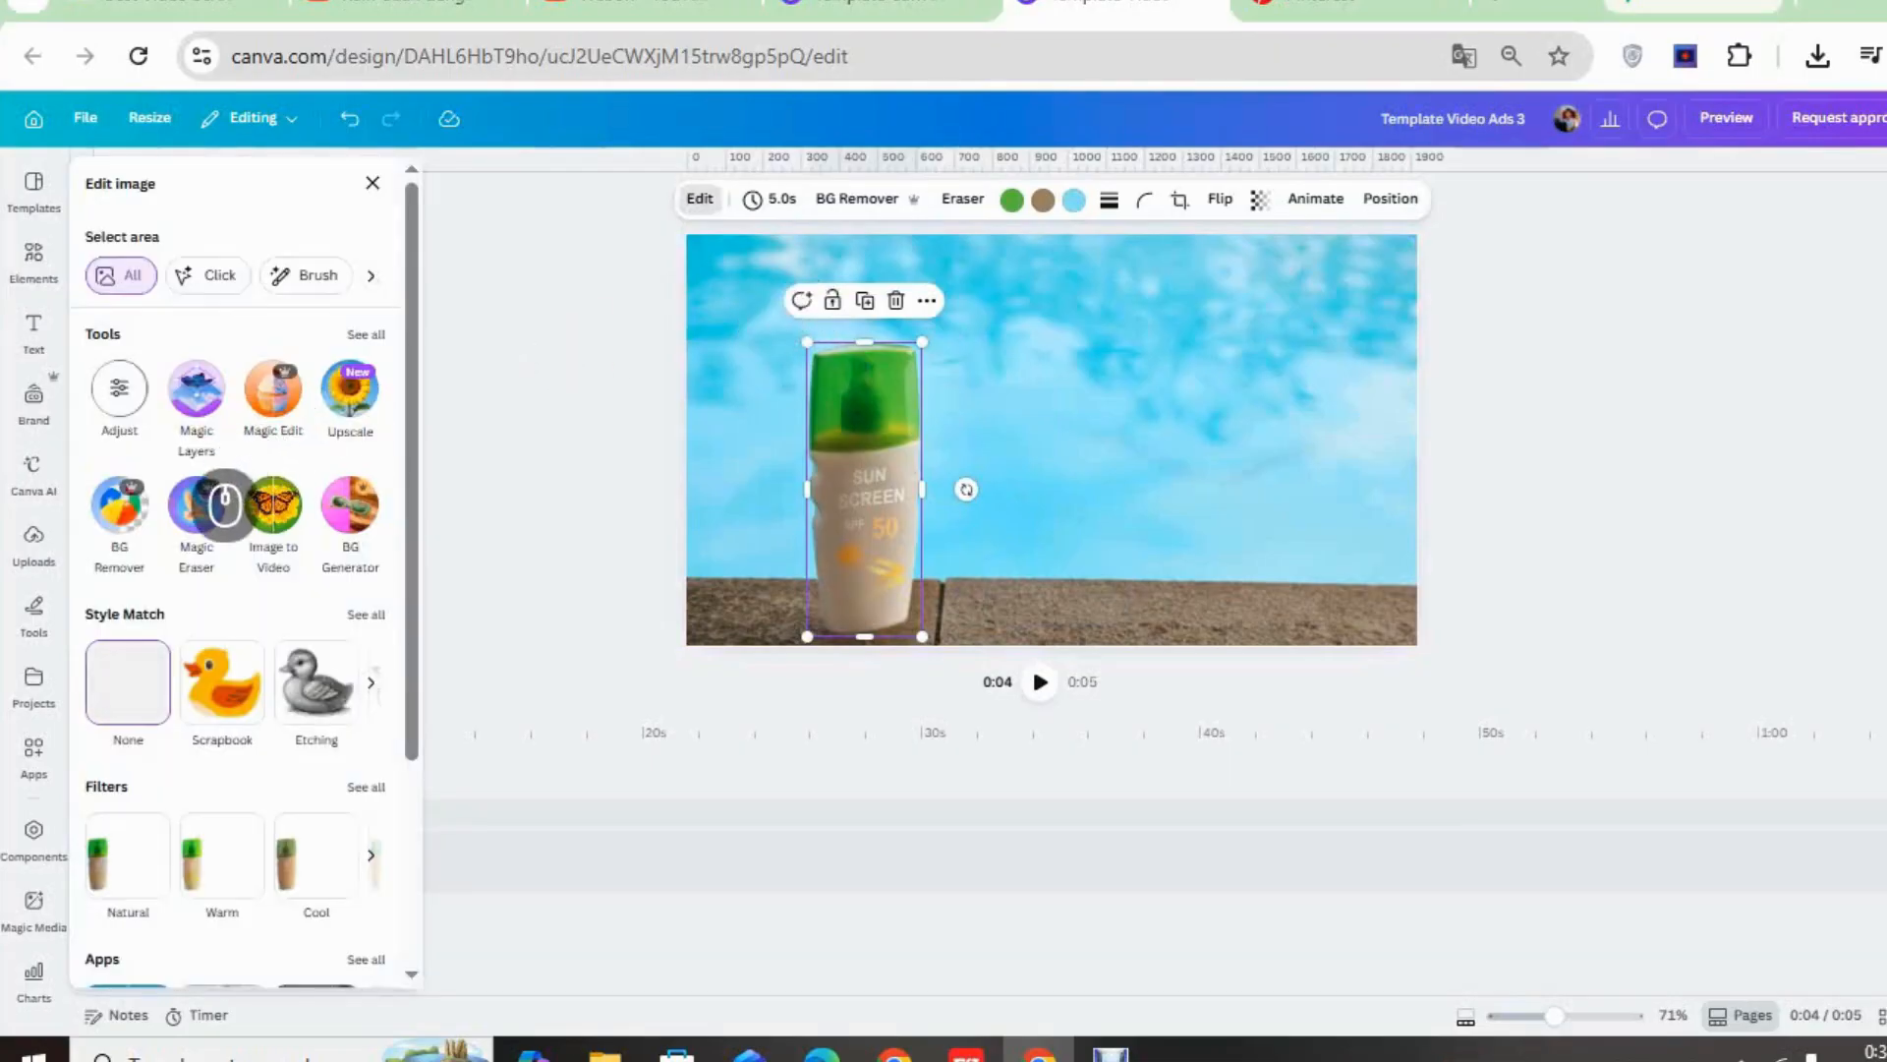
click(123, 391)
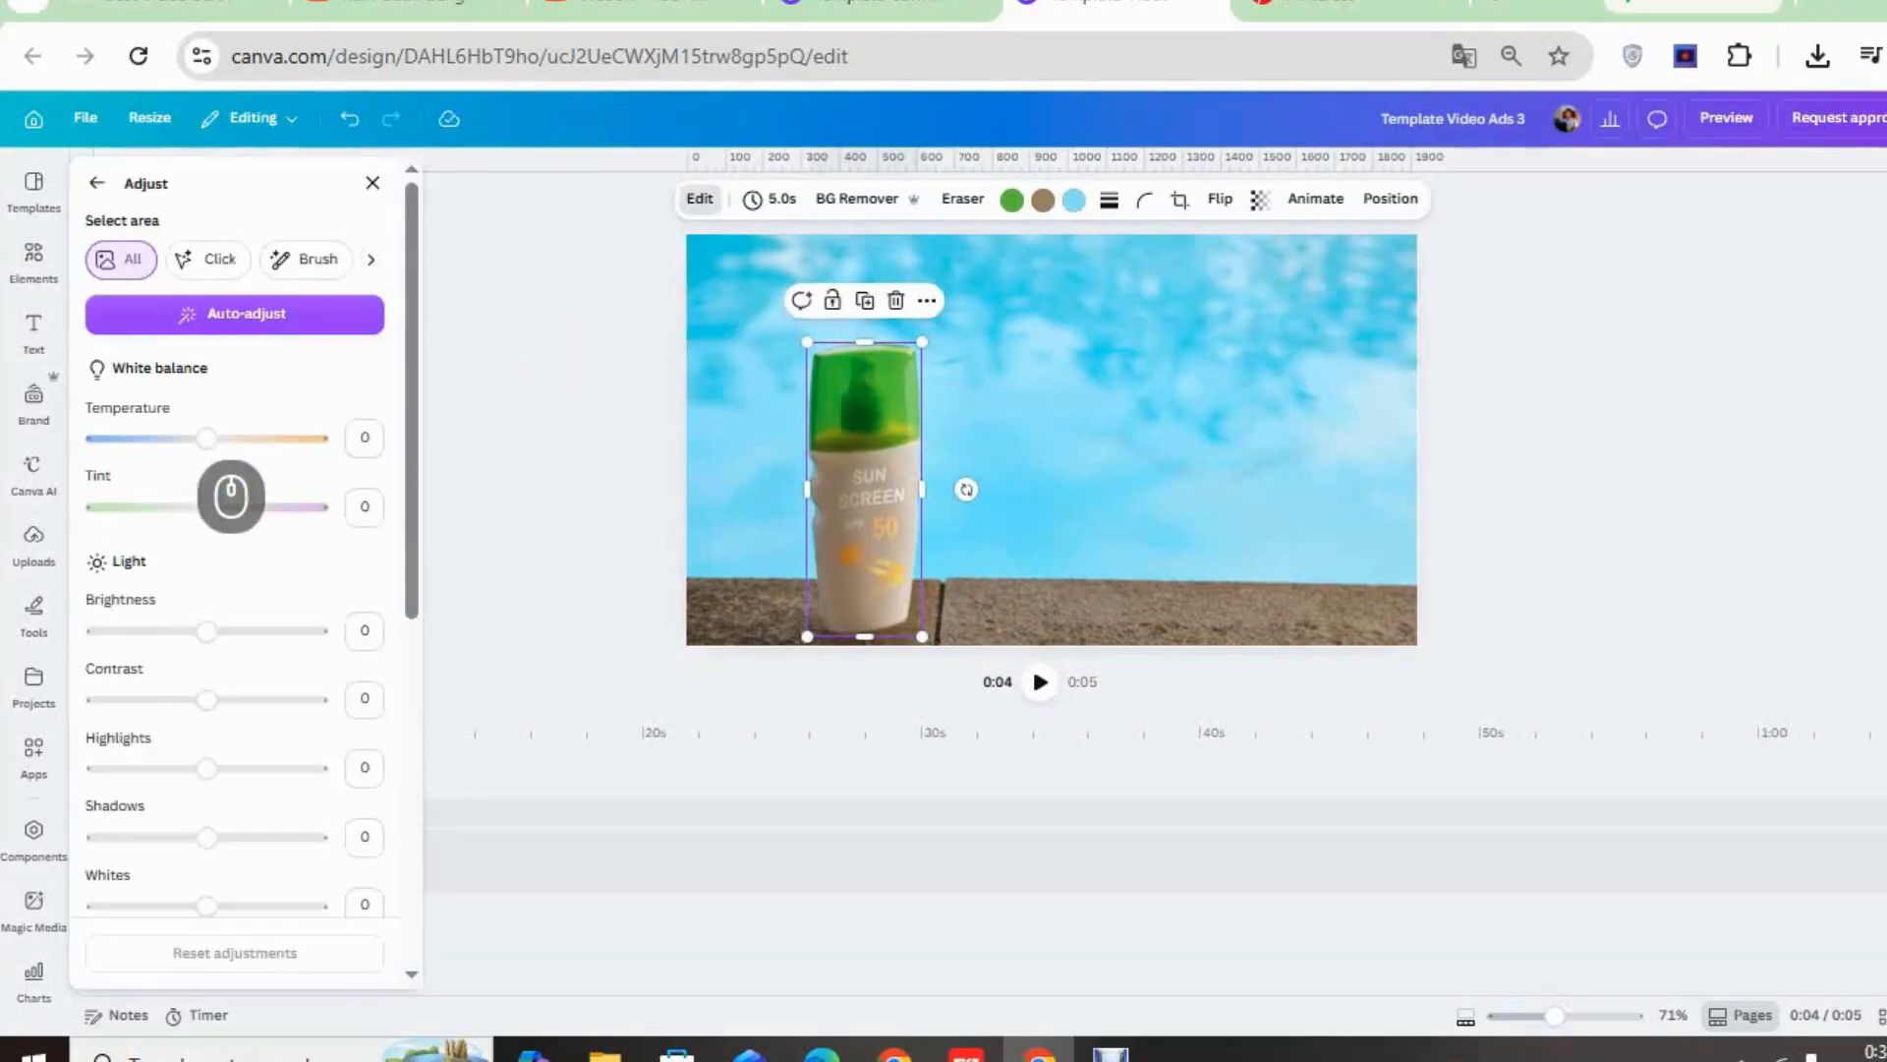
scroll(408, 501, down, 2)
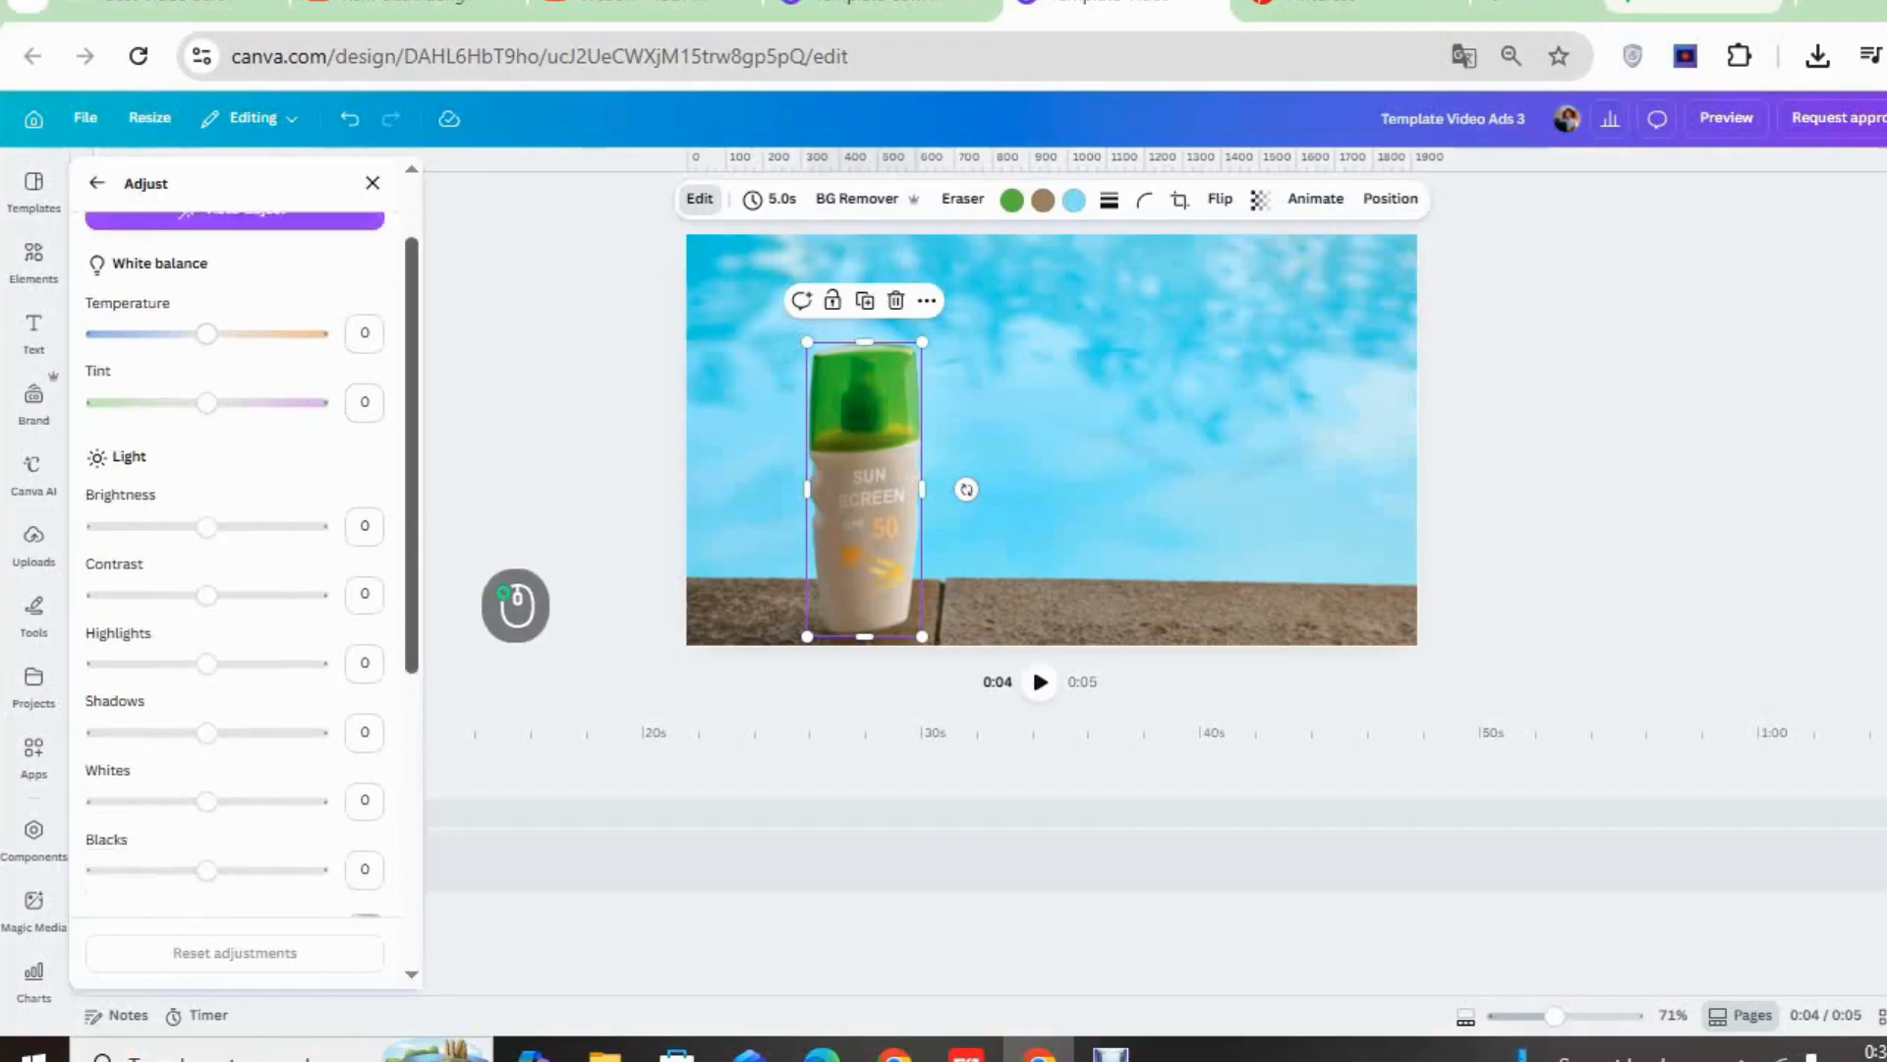
scroll(245, 570, down, 3)
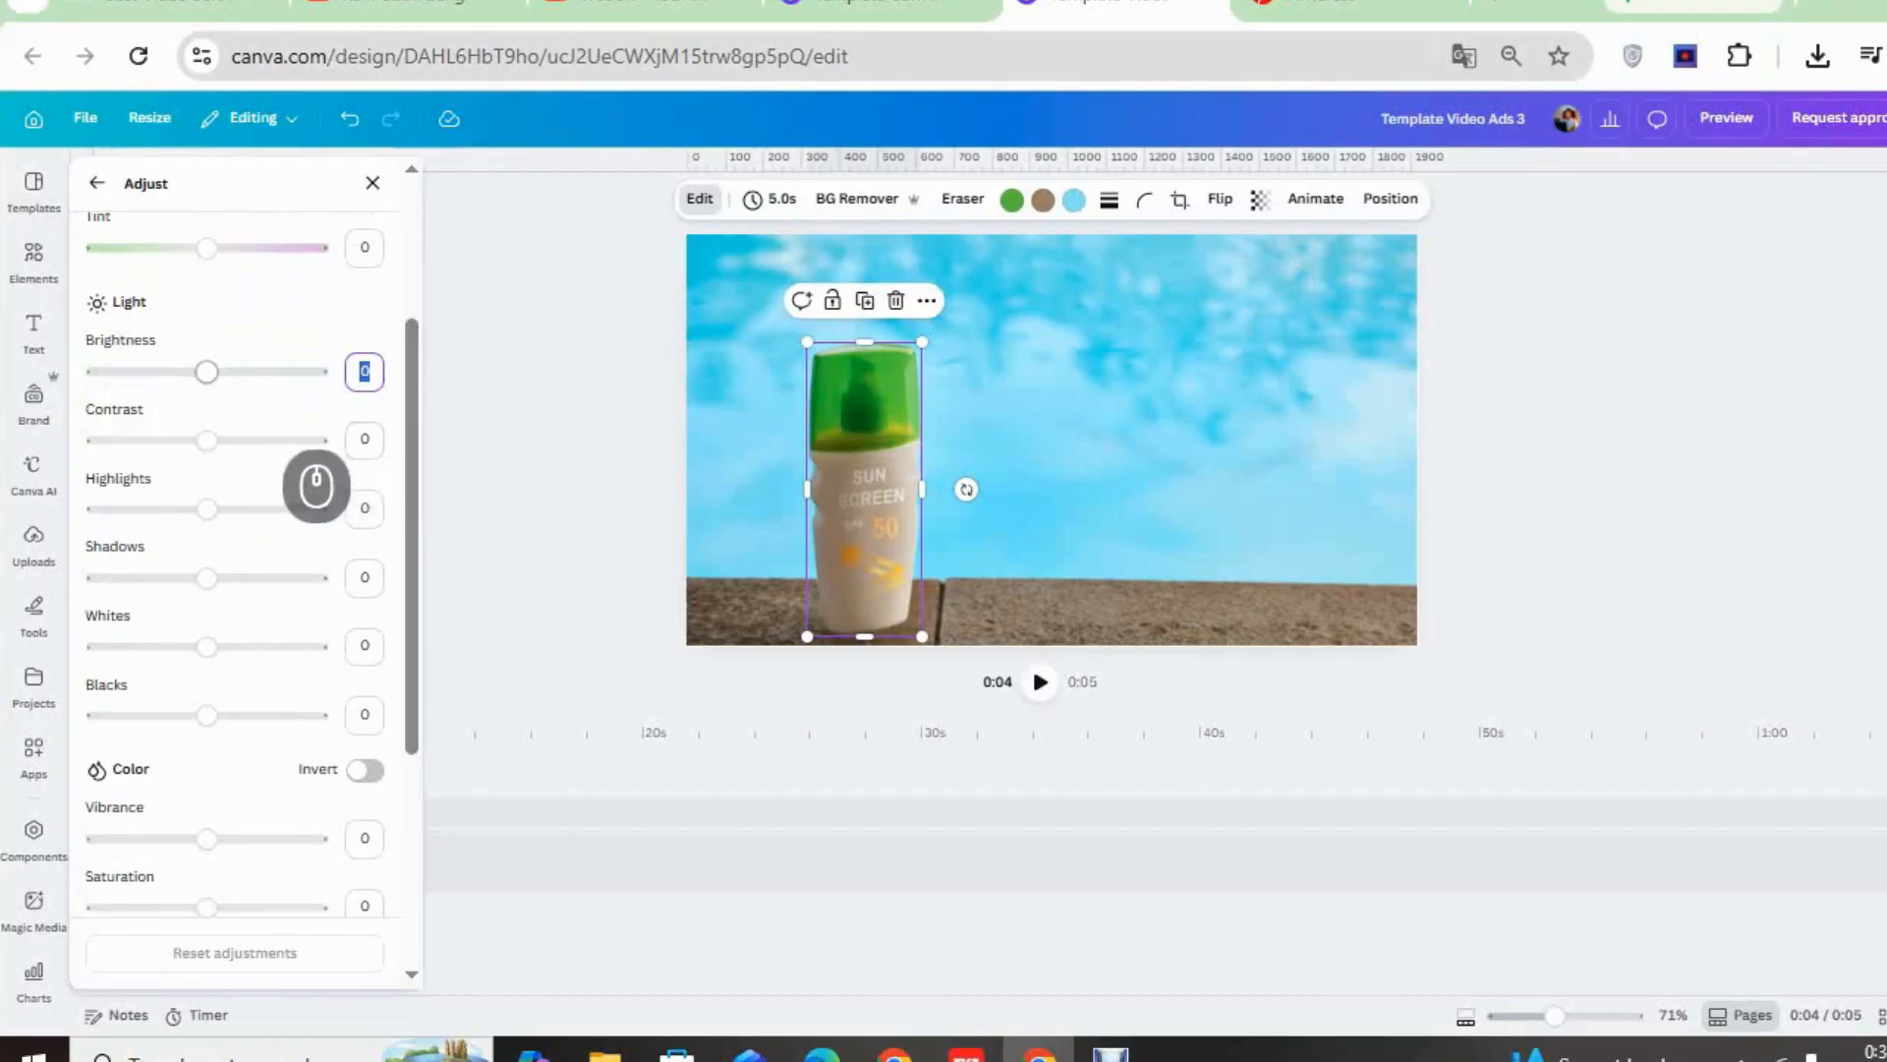
click(302, 488)
drag(206, 371, 96, 372)
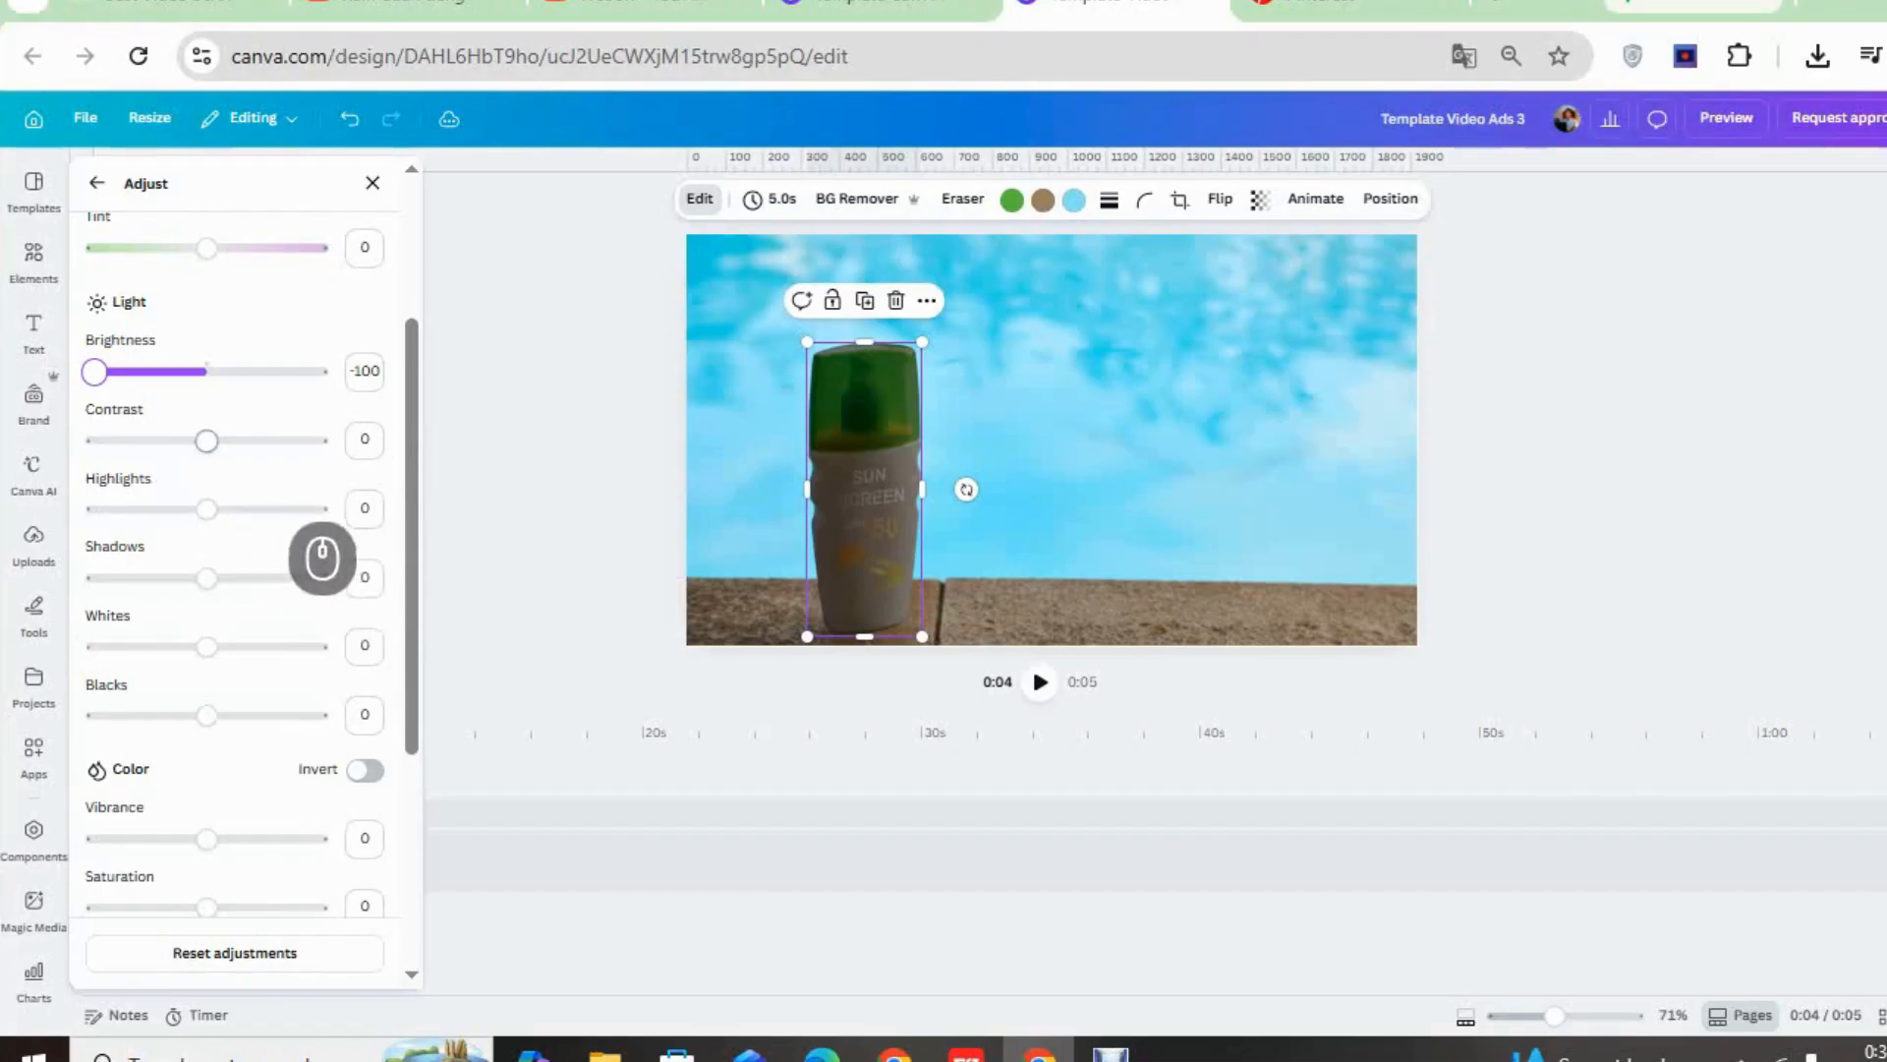
drag(207, 440, 318, 441)
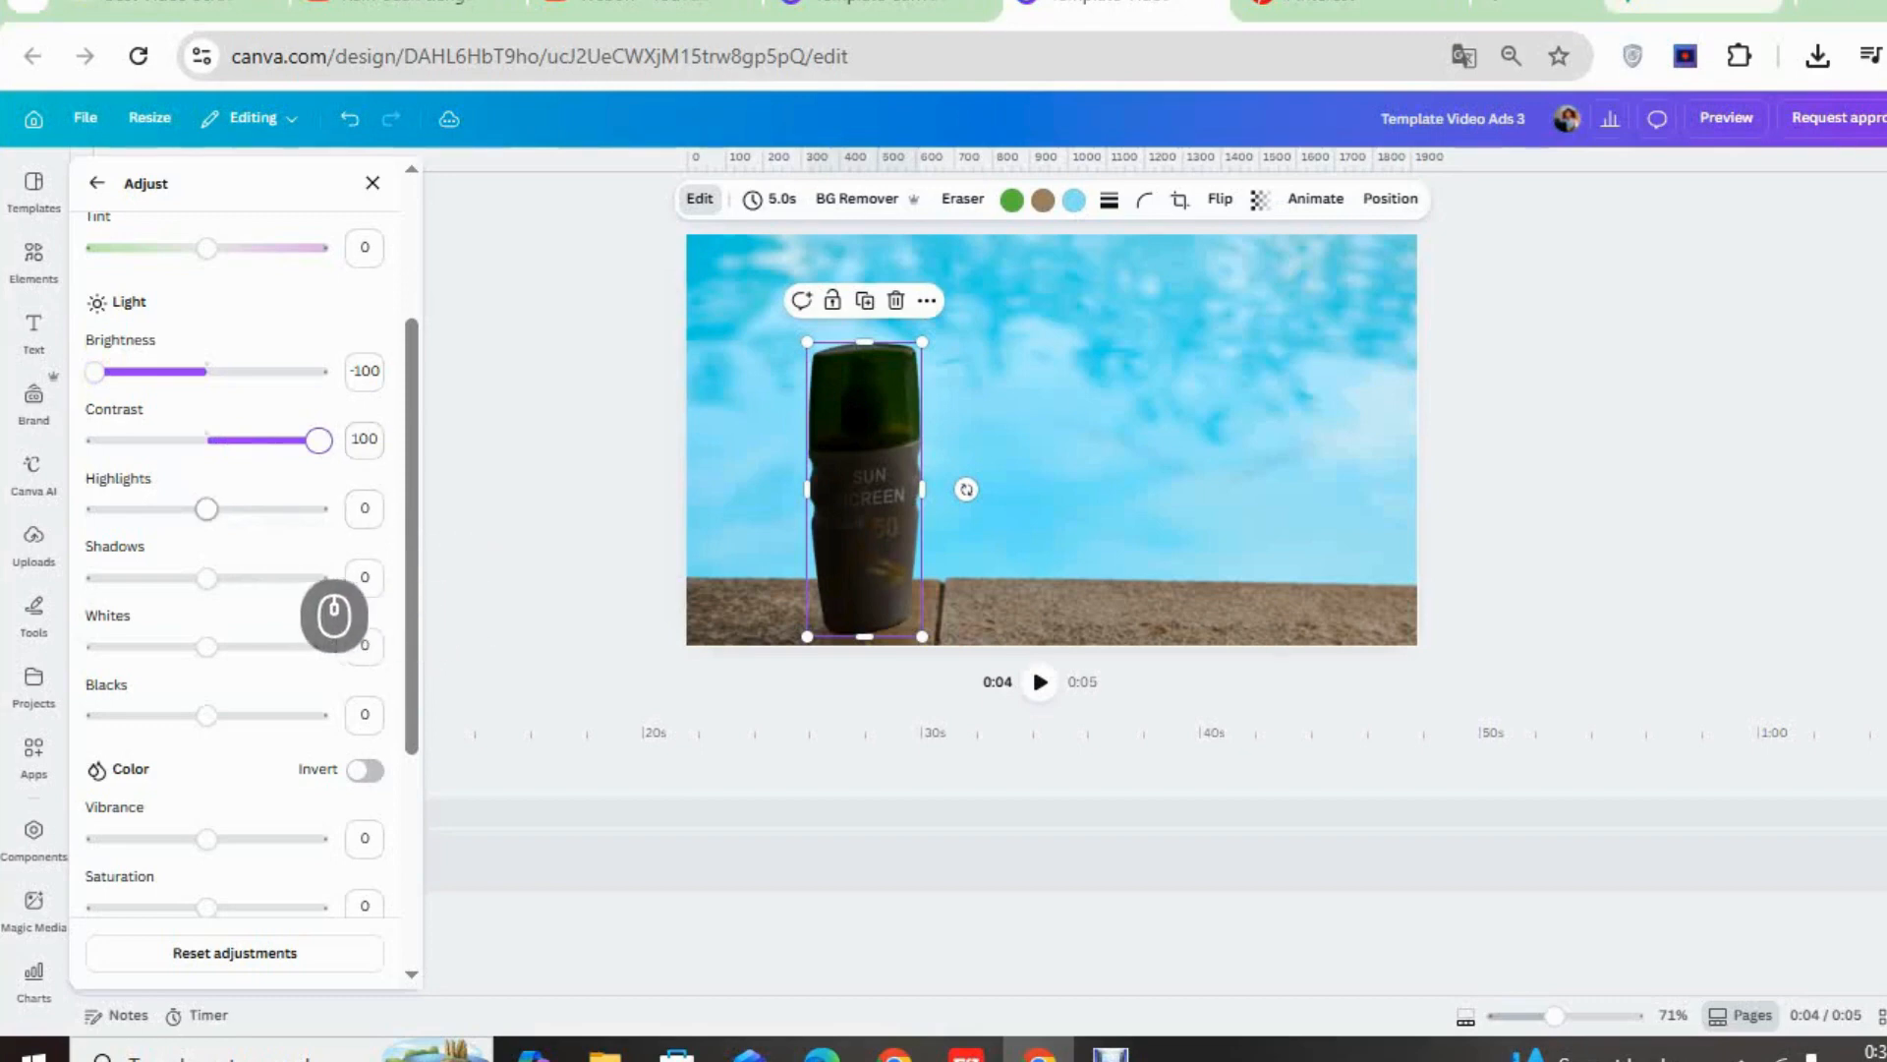
drag(209, 510, 95, 509)
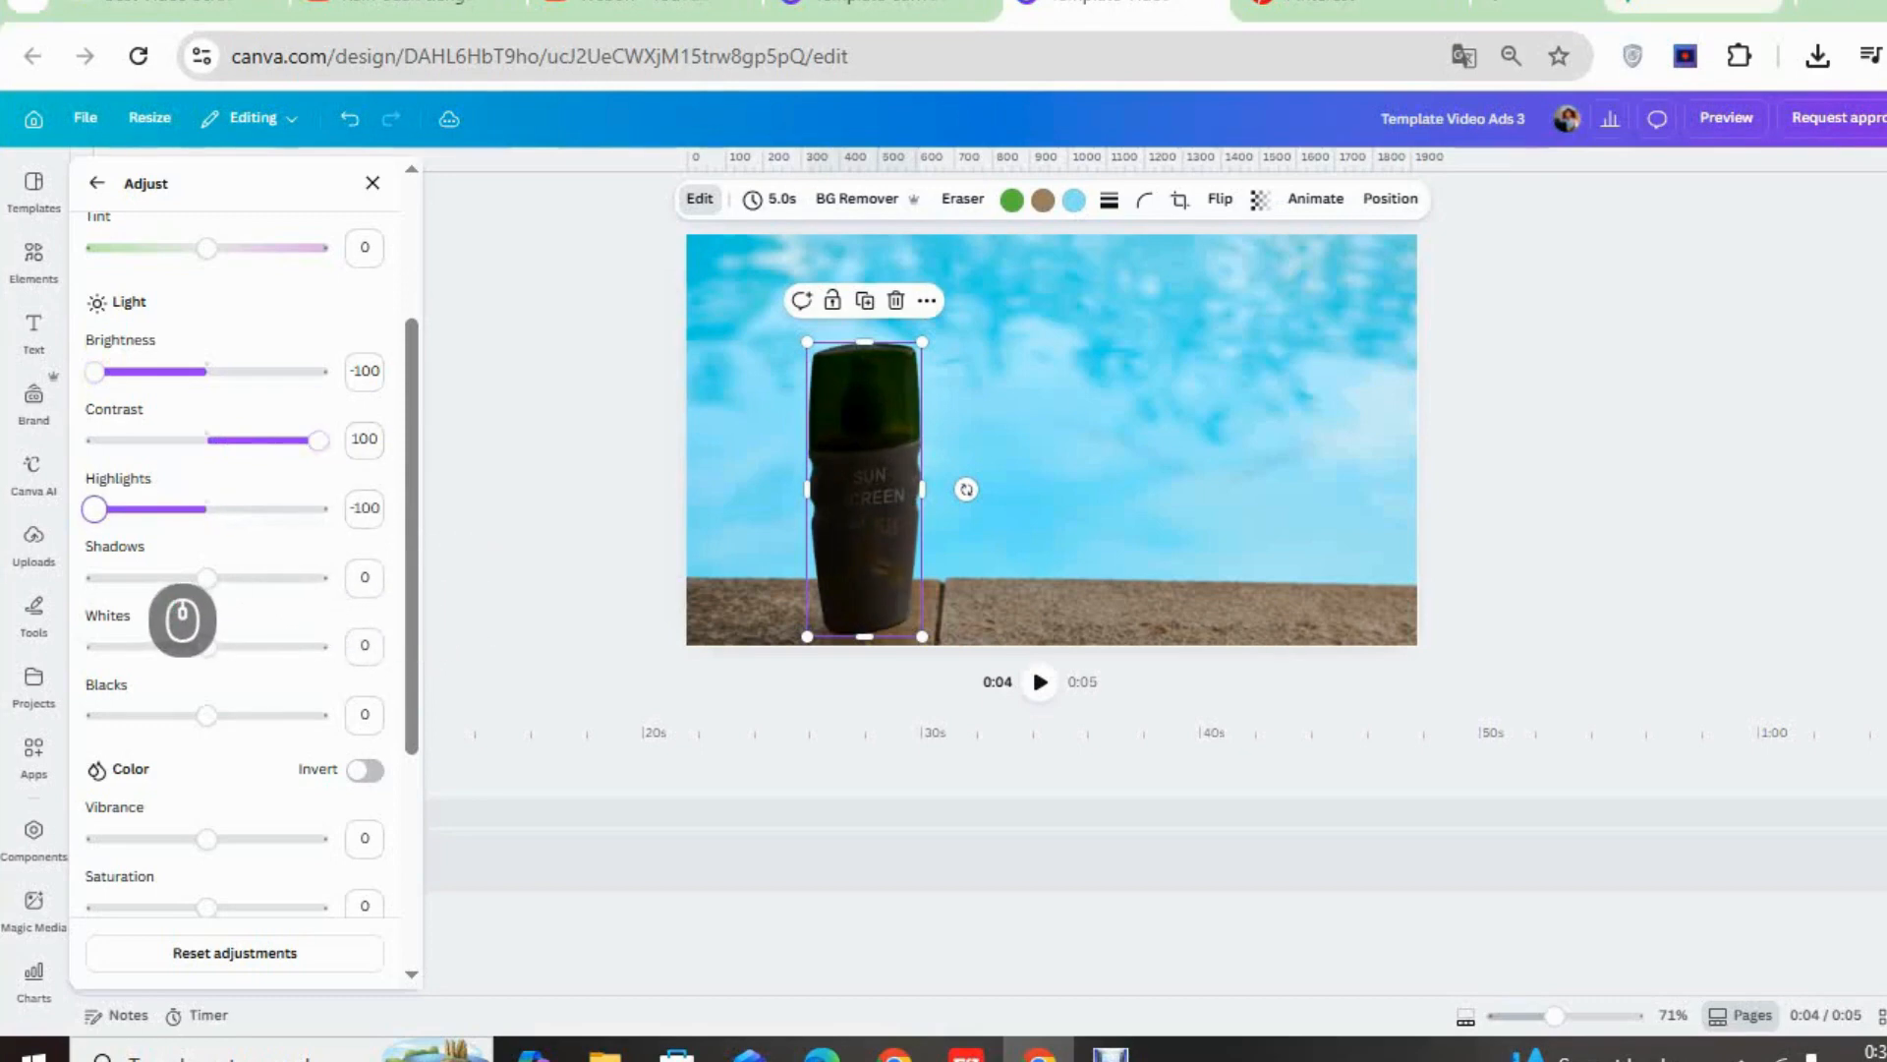
Set the bottle's shadows, whites and blacks to -100 each
scroll(519, 622, down, 2)
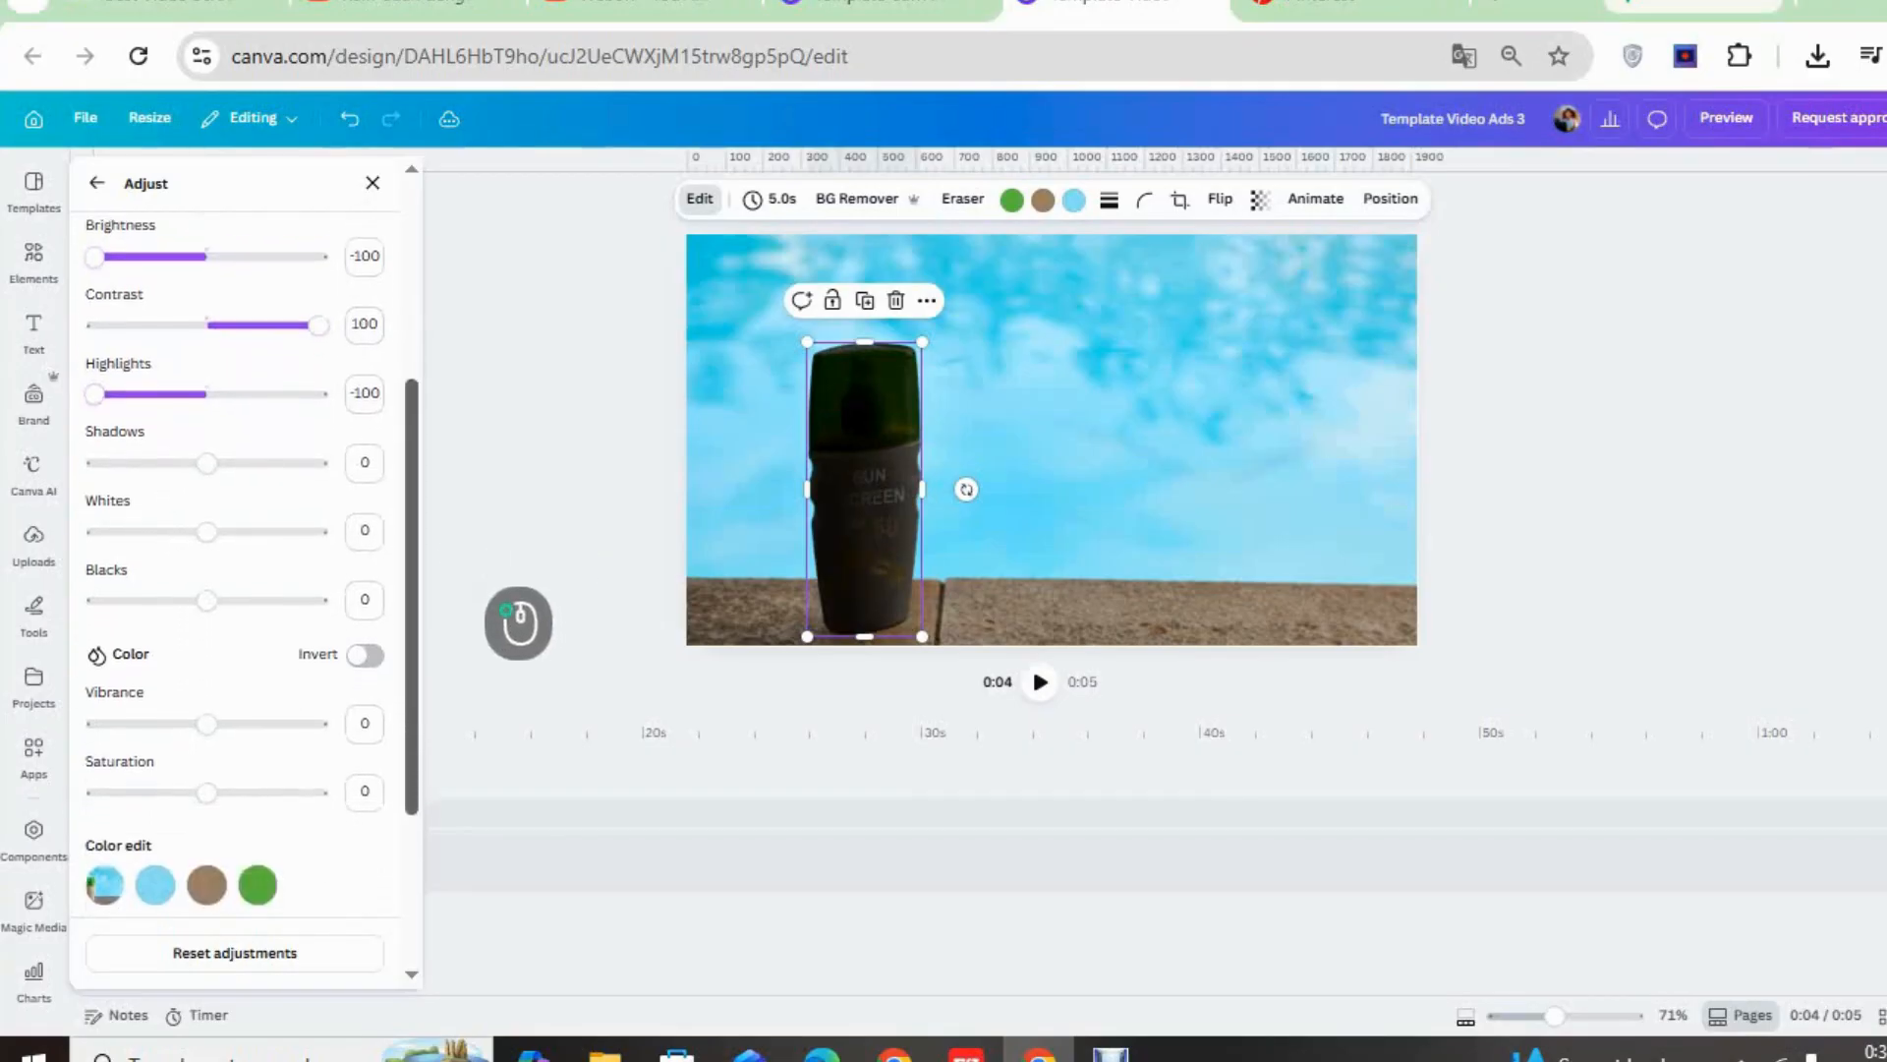
drag(412, 521, 412, 534)
drag(208, 440, 95, 439)
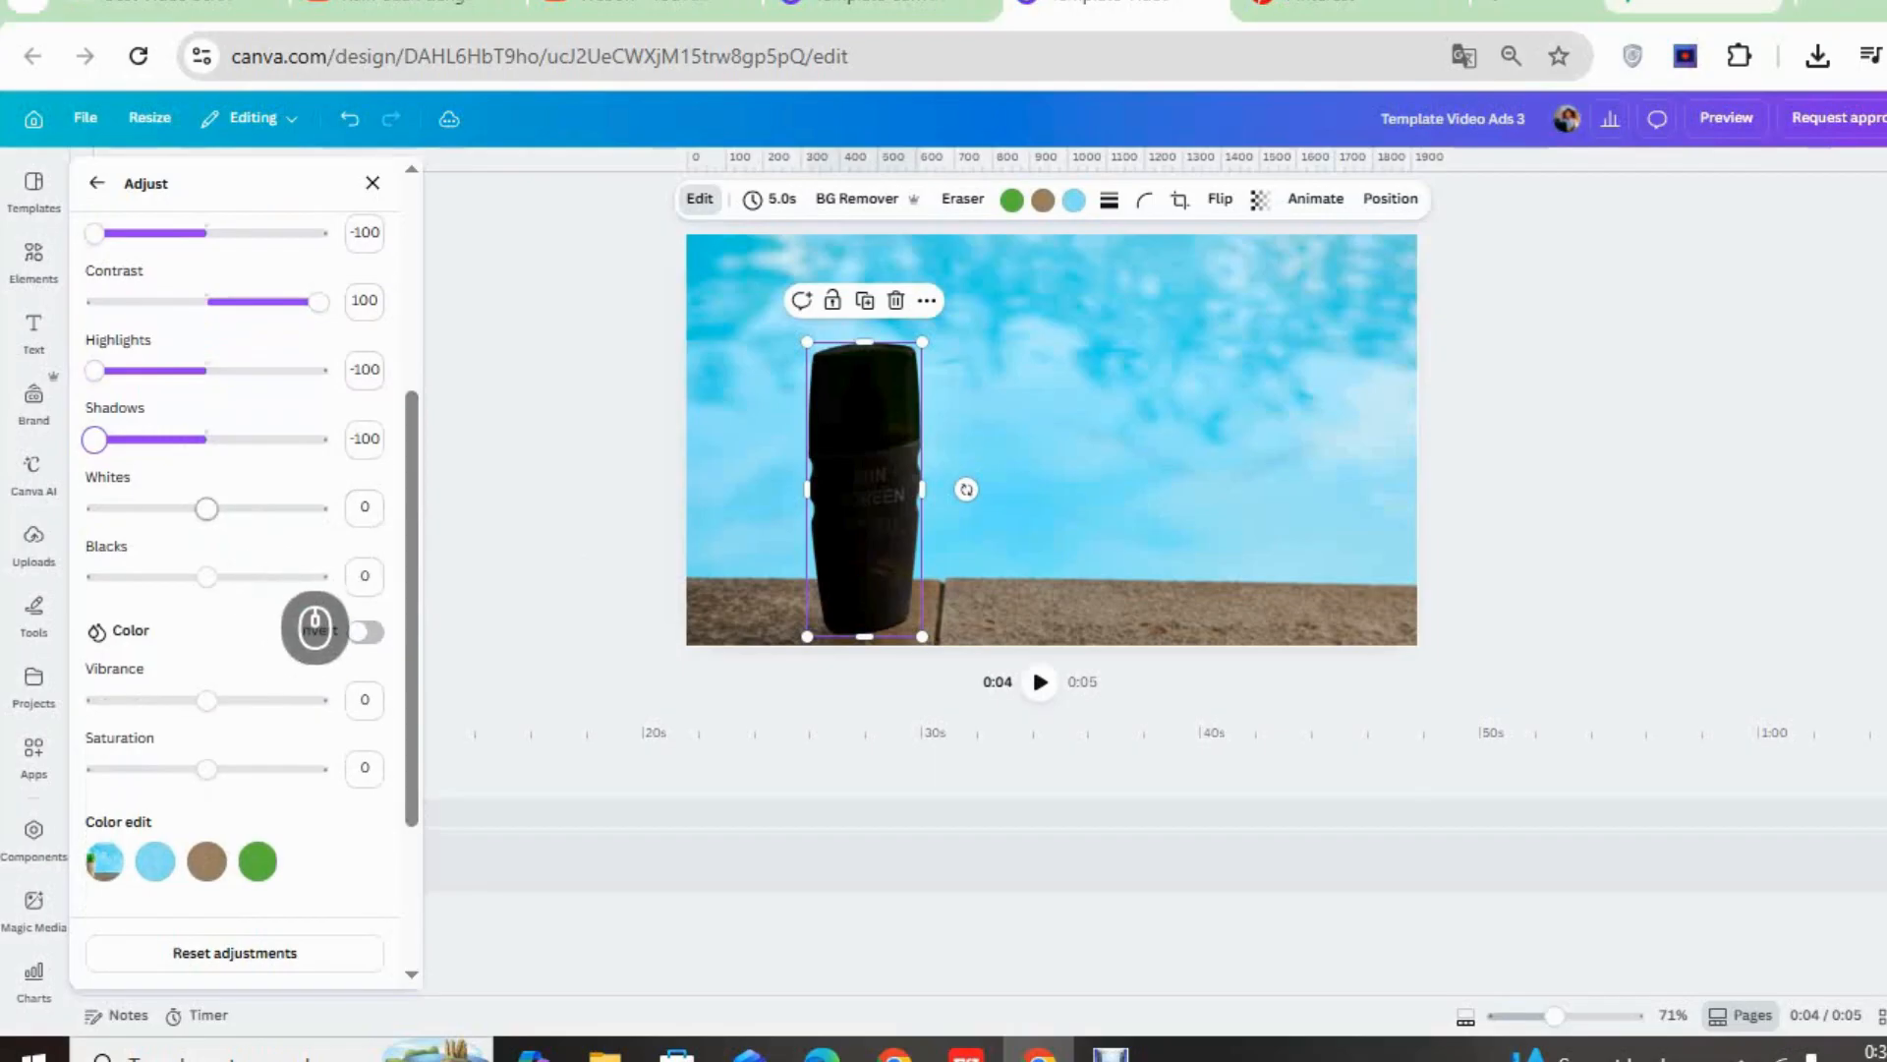
drag(207, 508, 94, 508)
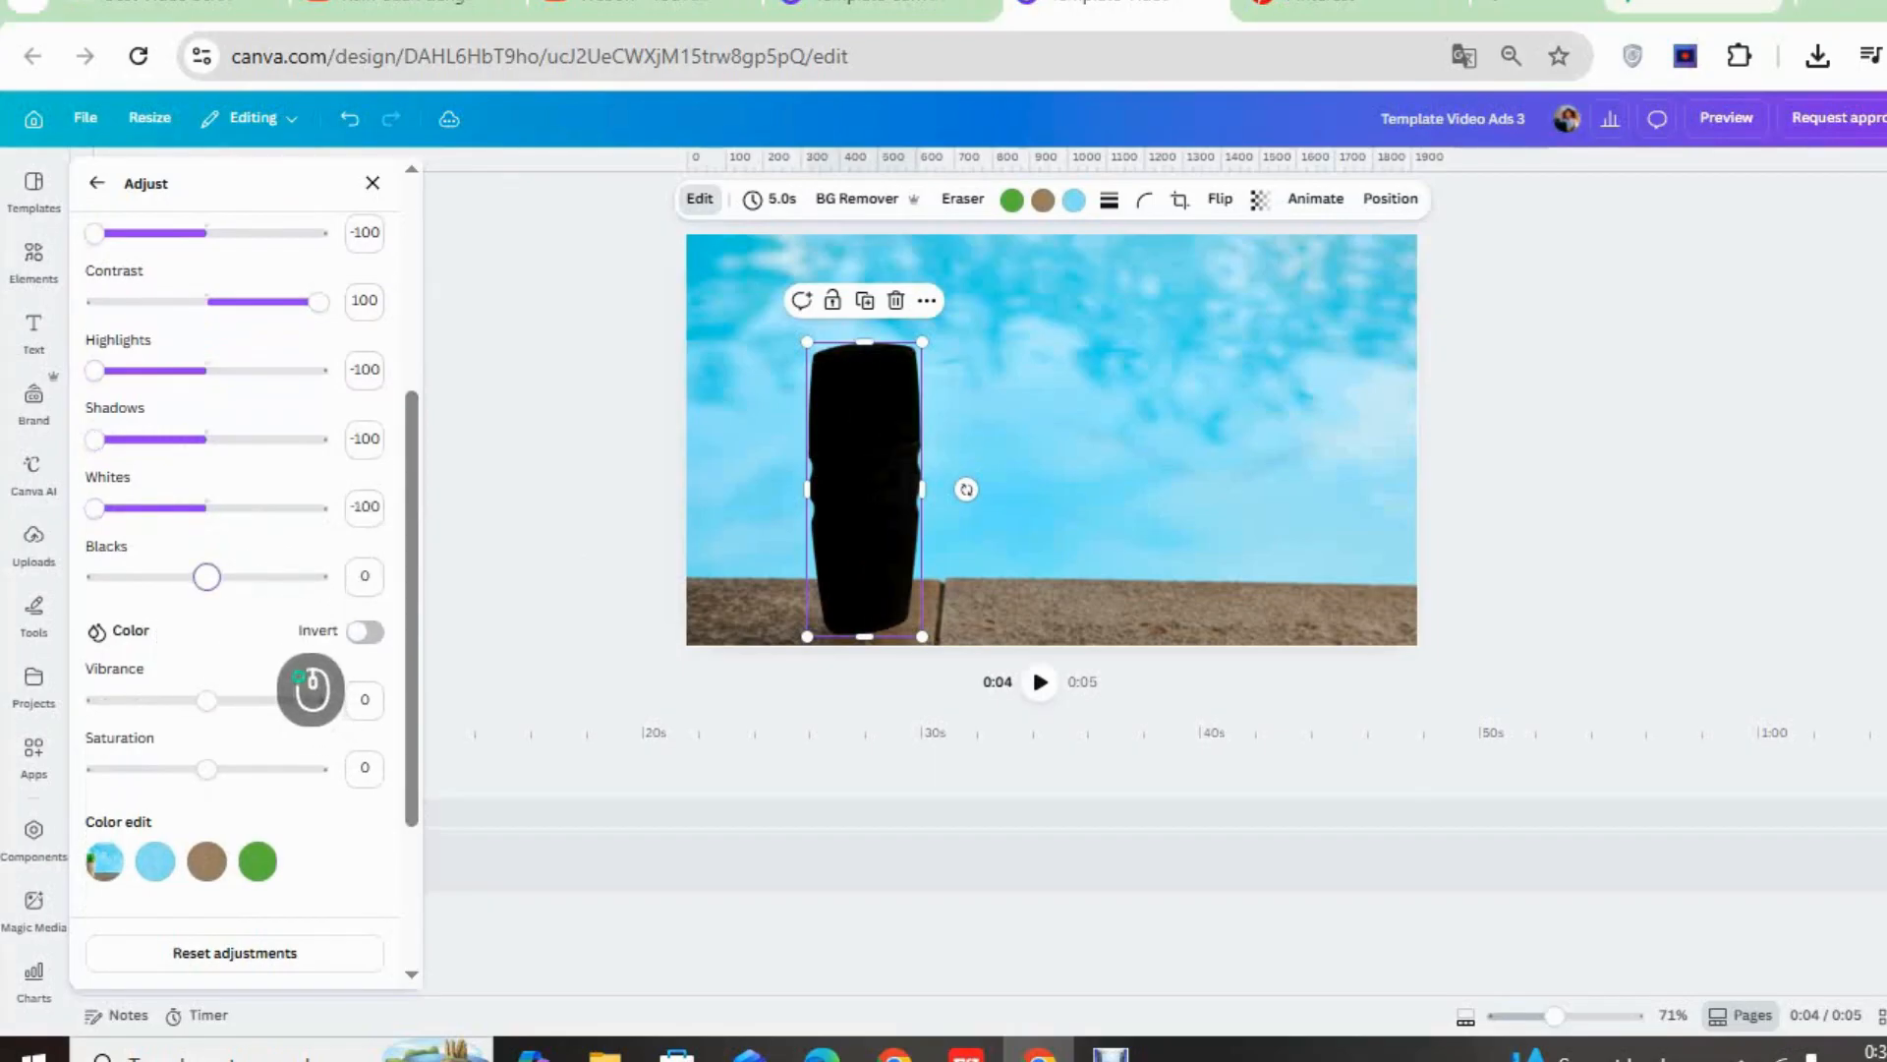
drag(206, 577, 95, 577)
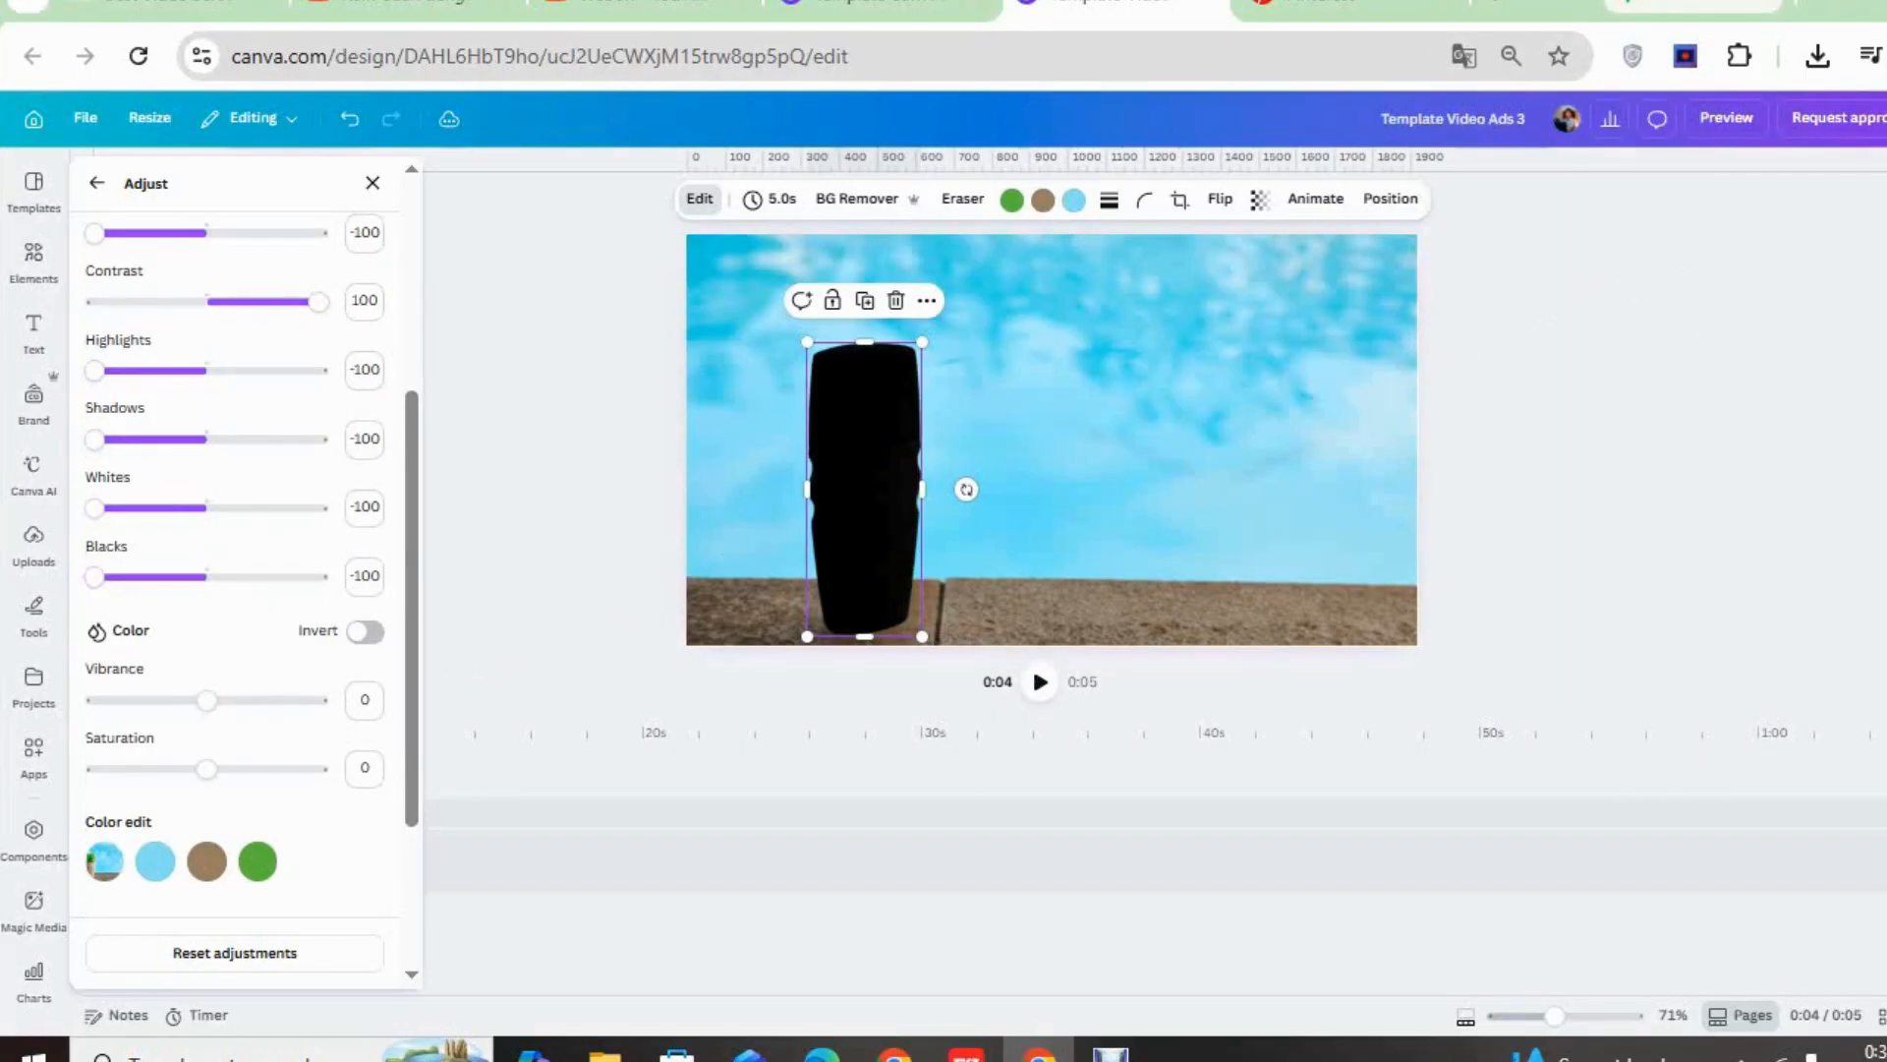
Download the design with the blackened bottle as a PNG at 1,920 × 1,080 px
click(1886, 118)
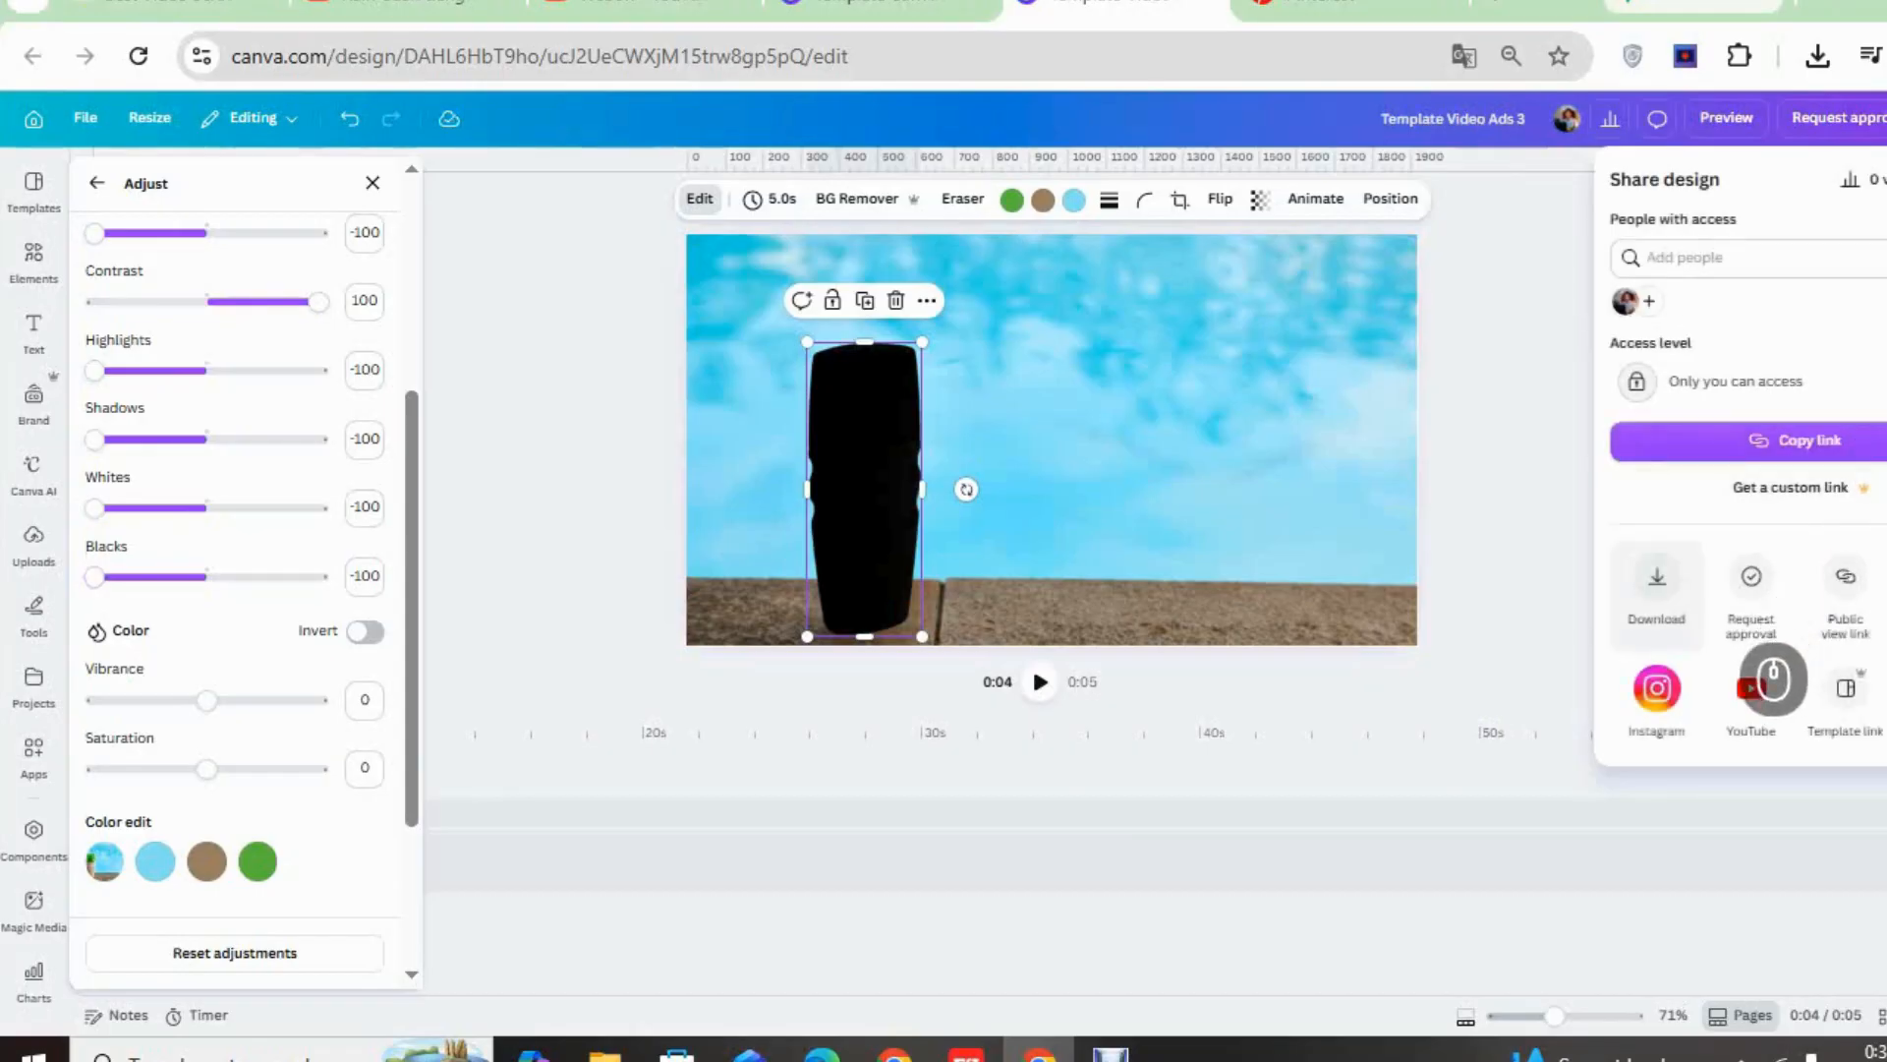
click(1657, 593)
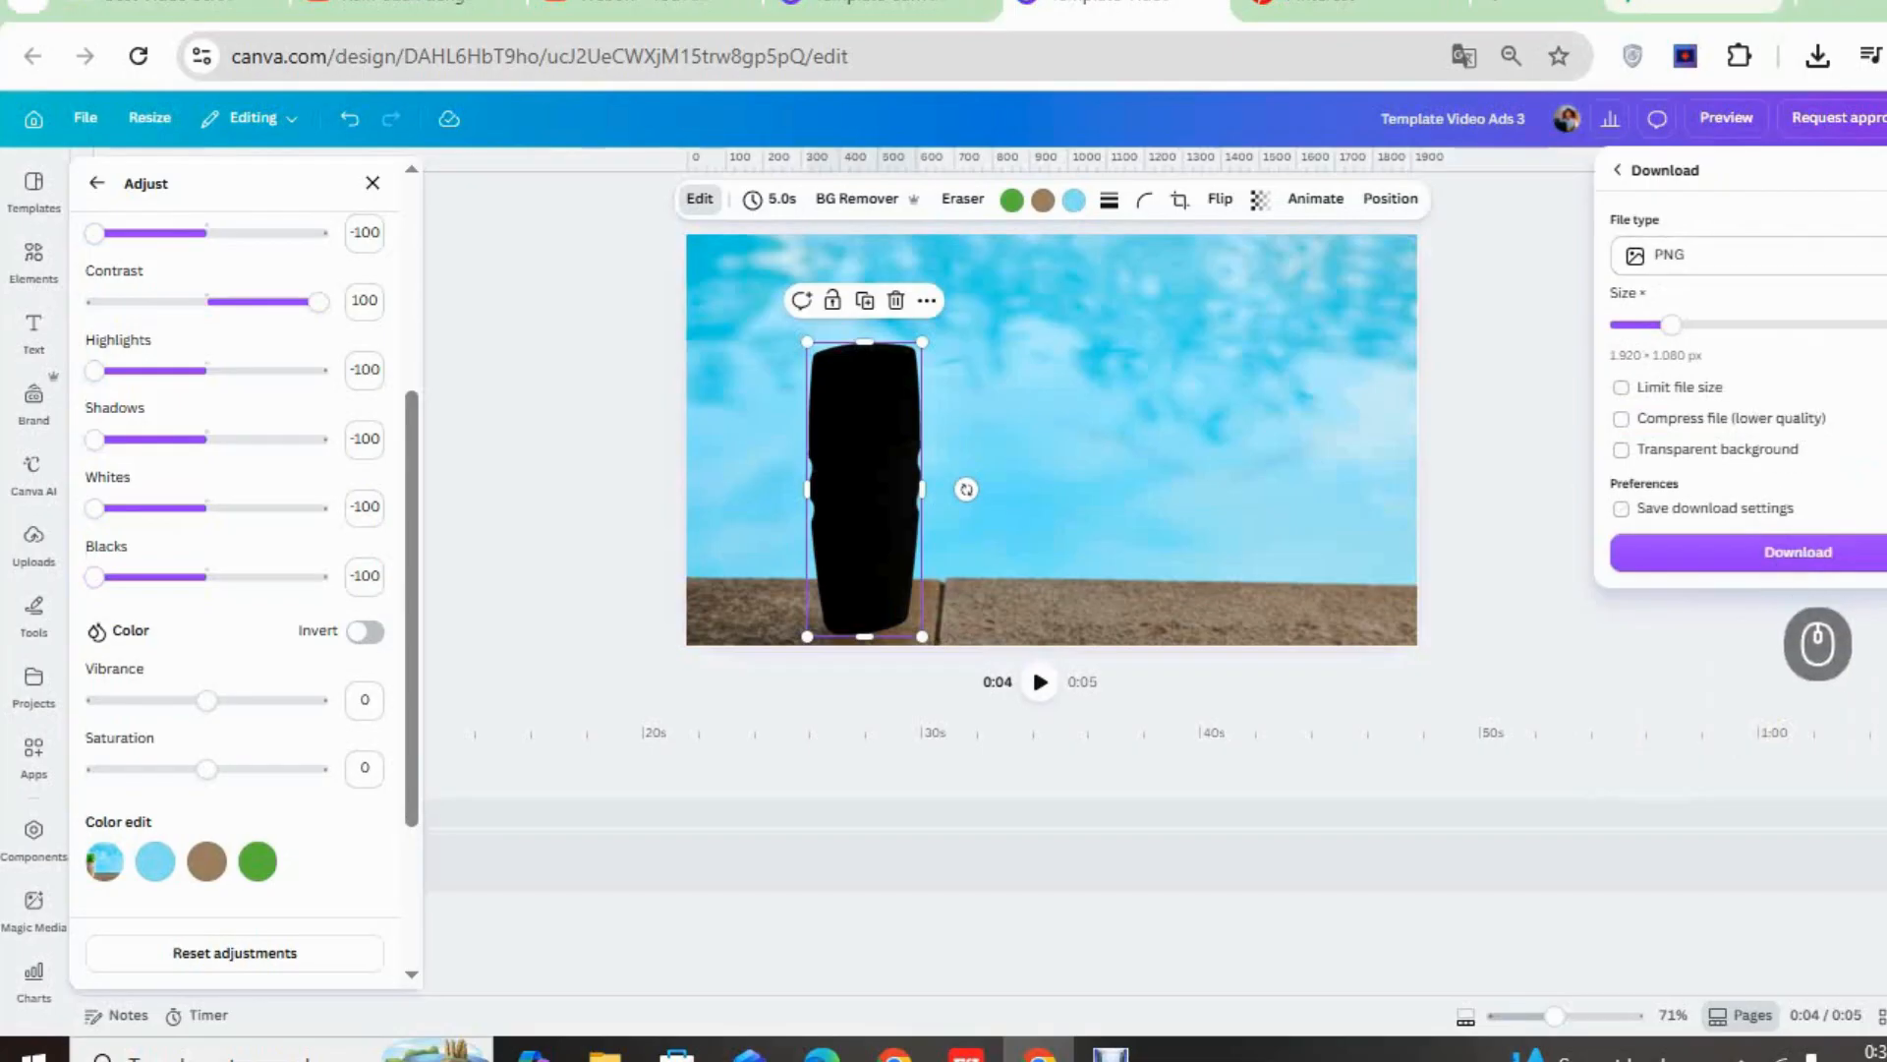
click(1797, 551)
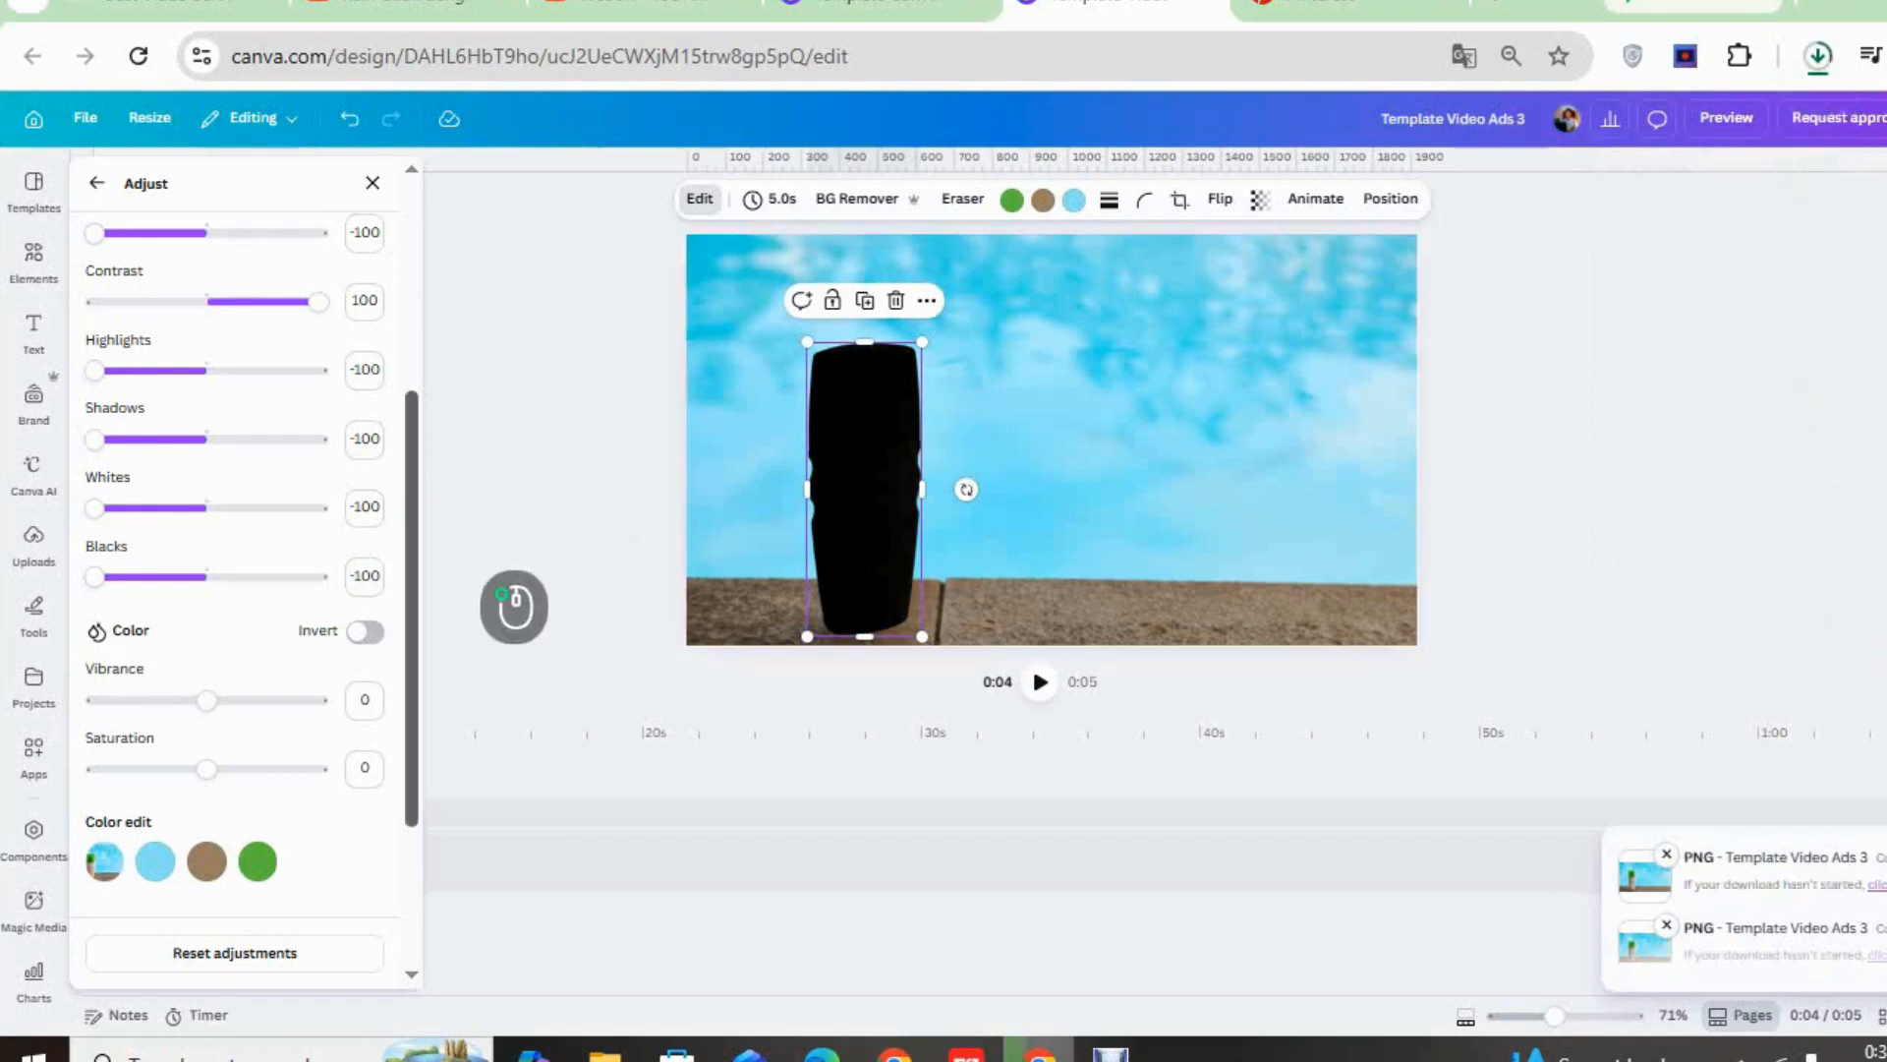
Upload the downloaded file Template Video Ads 3 (4).png to the design's image uploads
scroll(246, 491, up, 5)
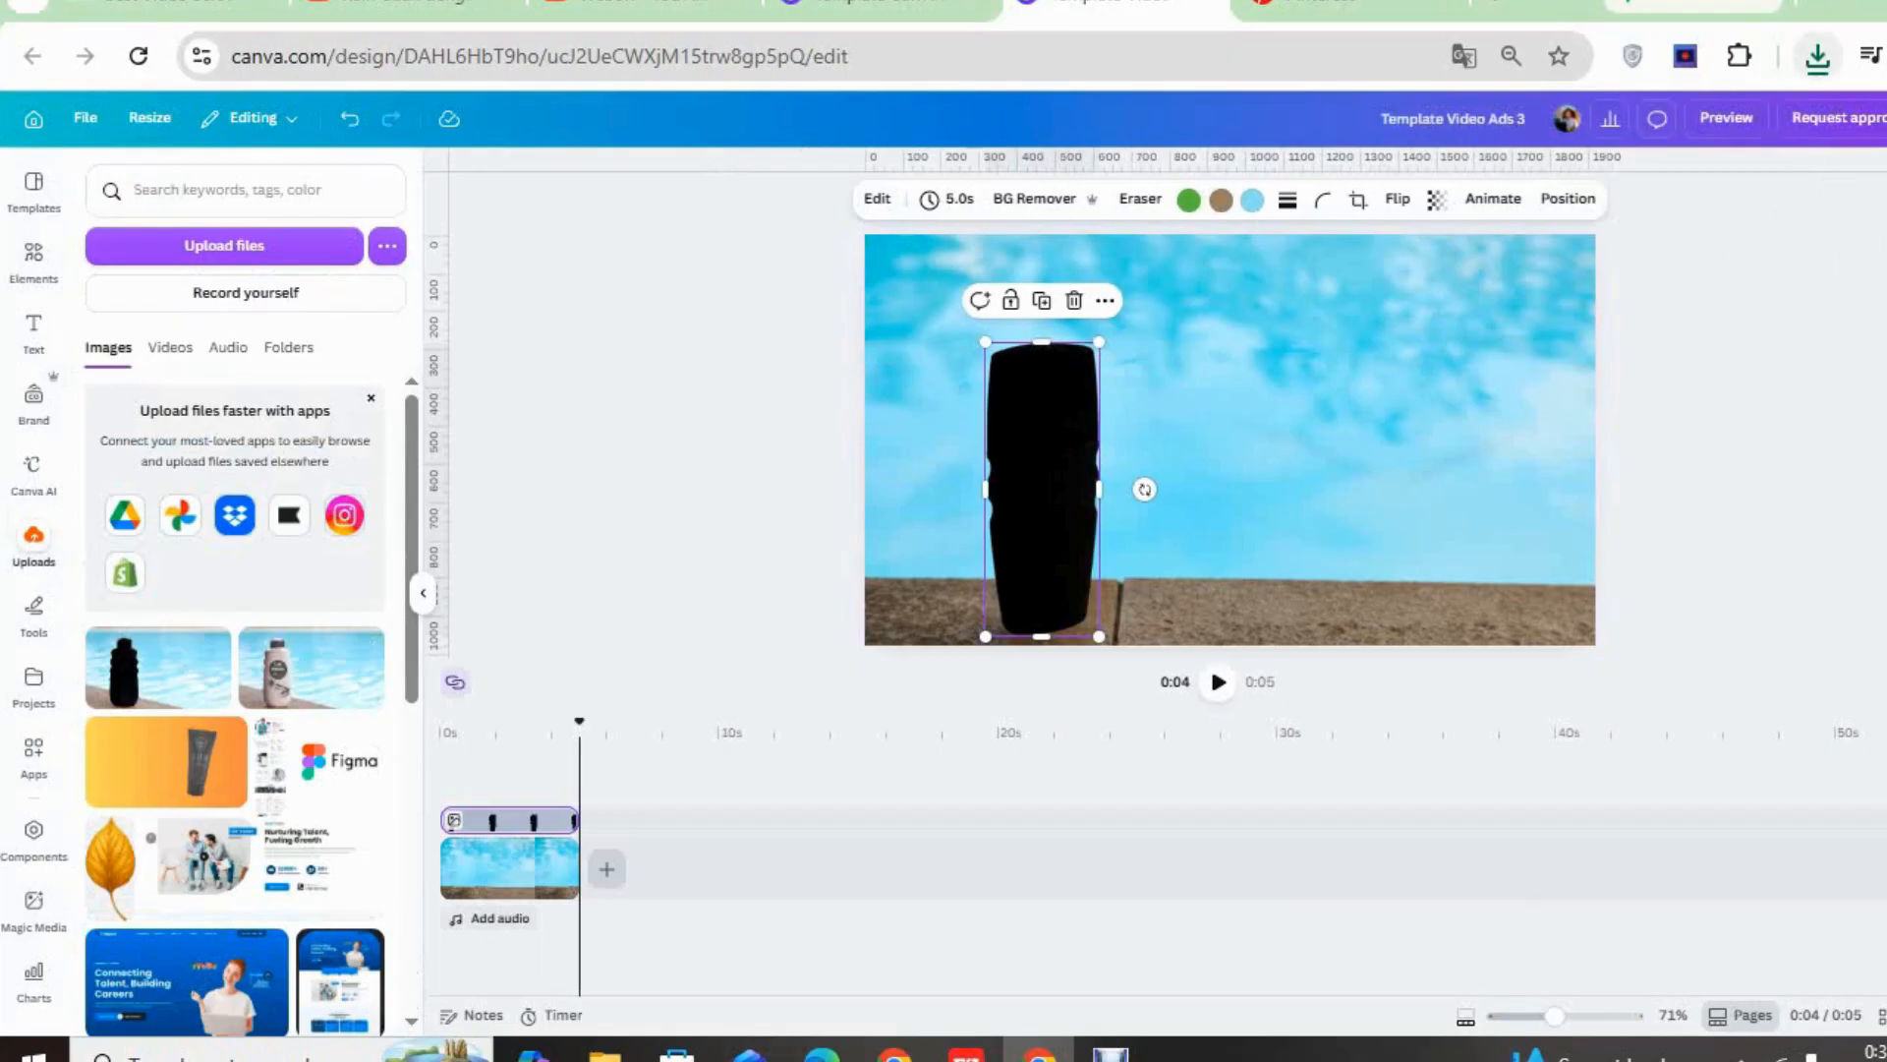
click(1817, 56)
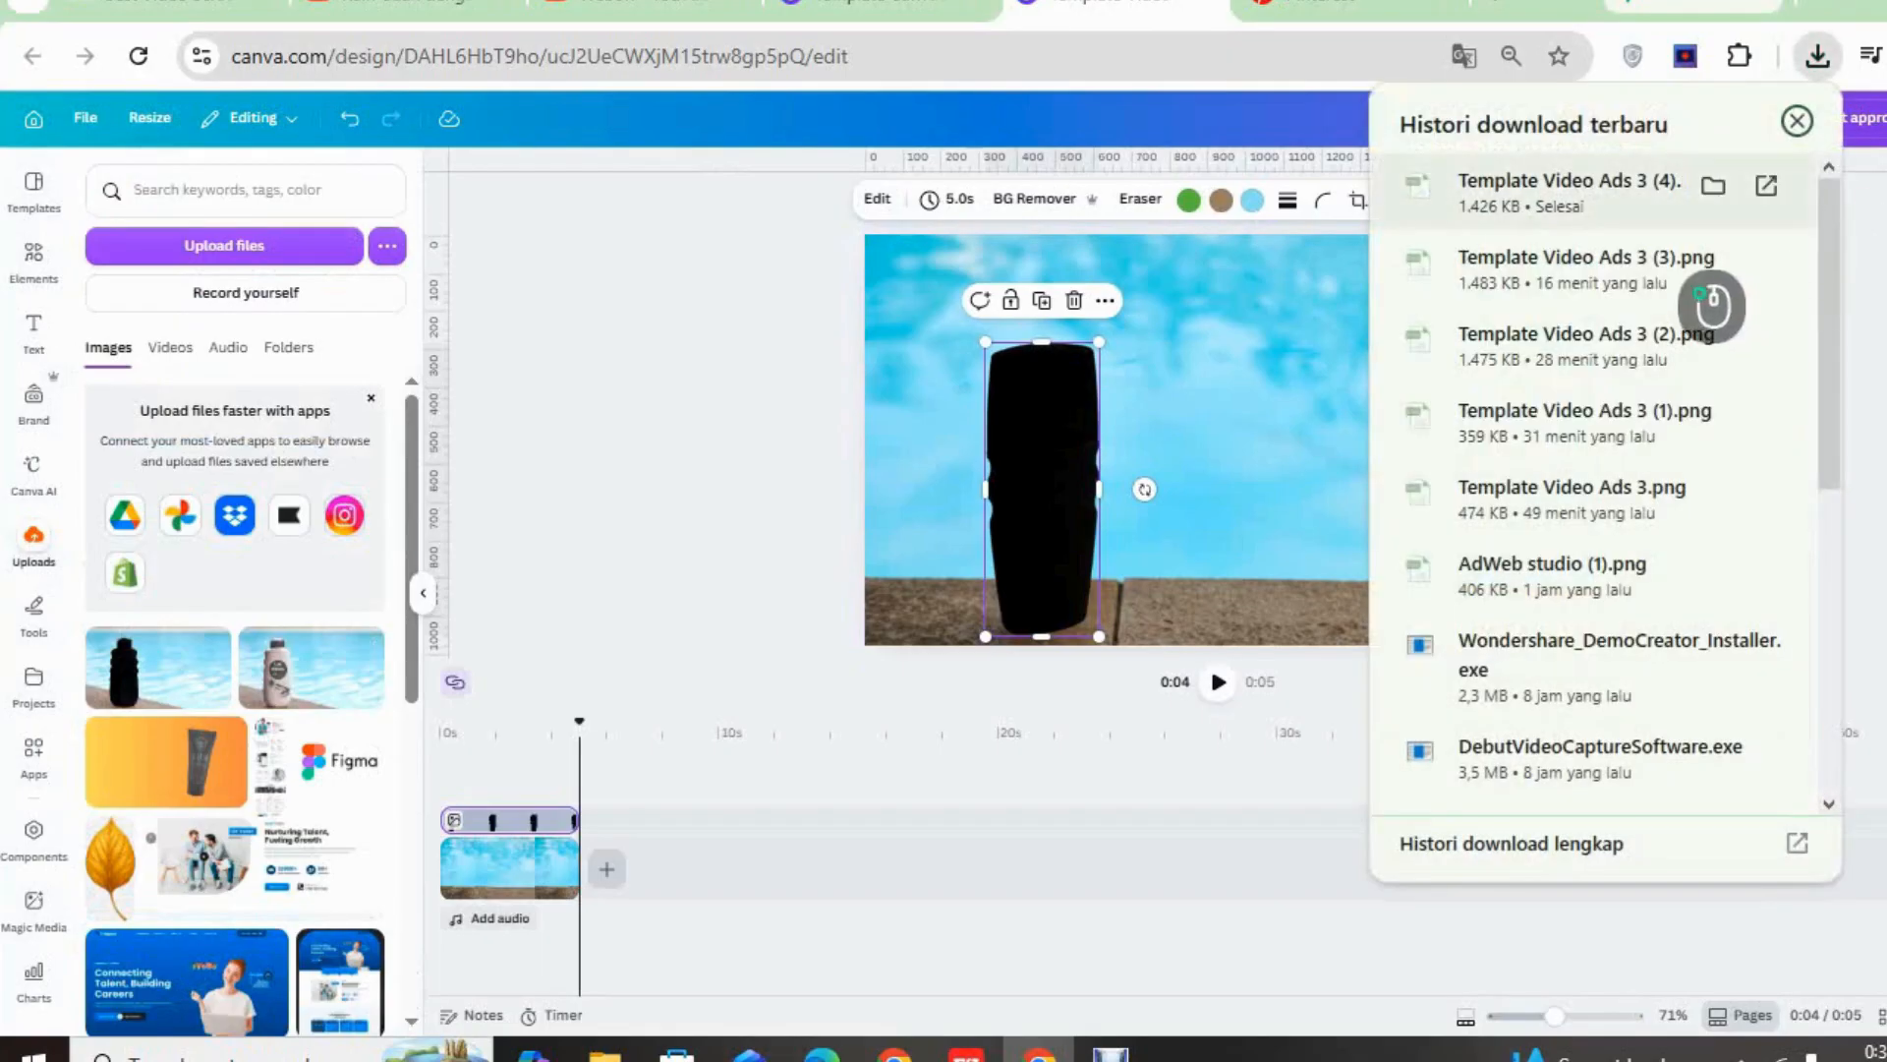
drag(1711, 305, 359, 661)
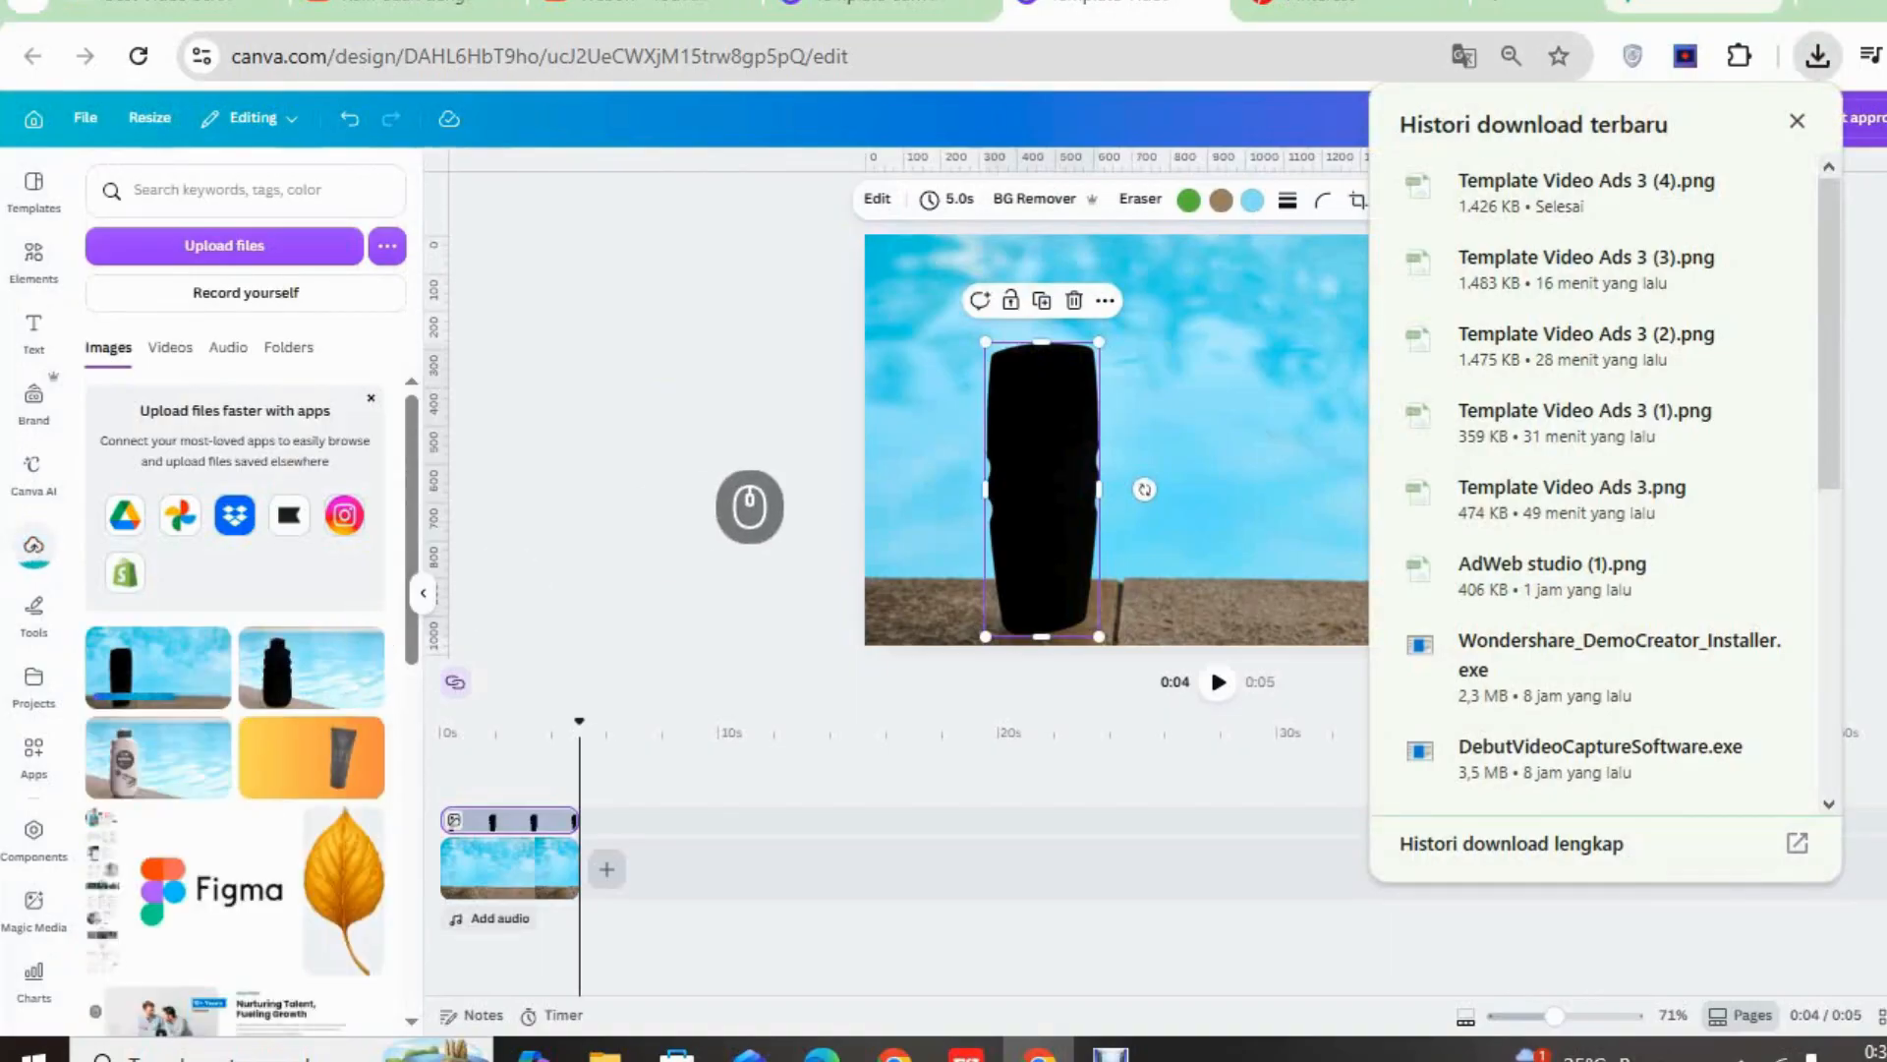
click(1797, 120)
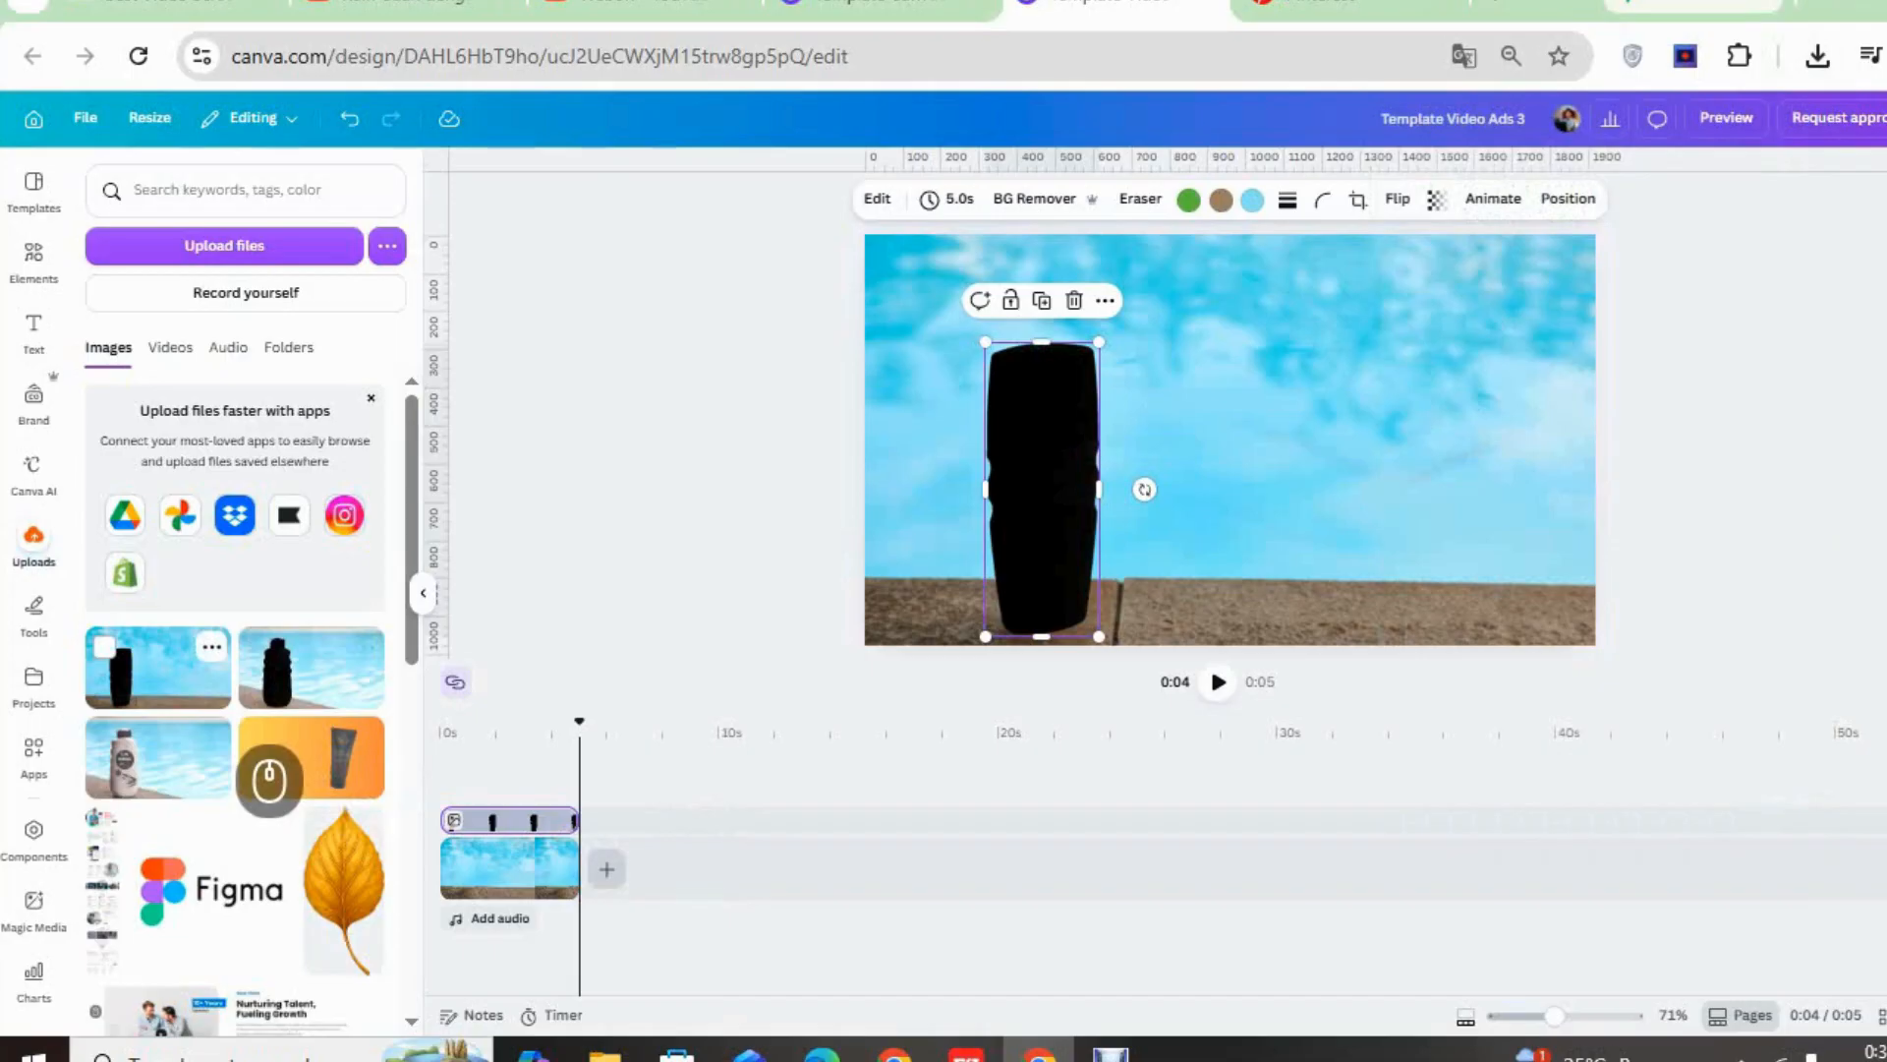
Add the uploaded silhouette image as a second page and shorten the bottle layer so it ends with the first page
click(159, 668)
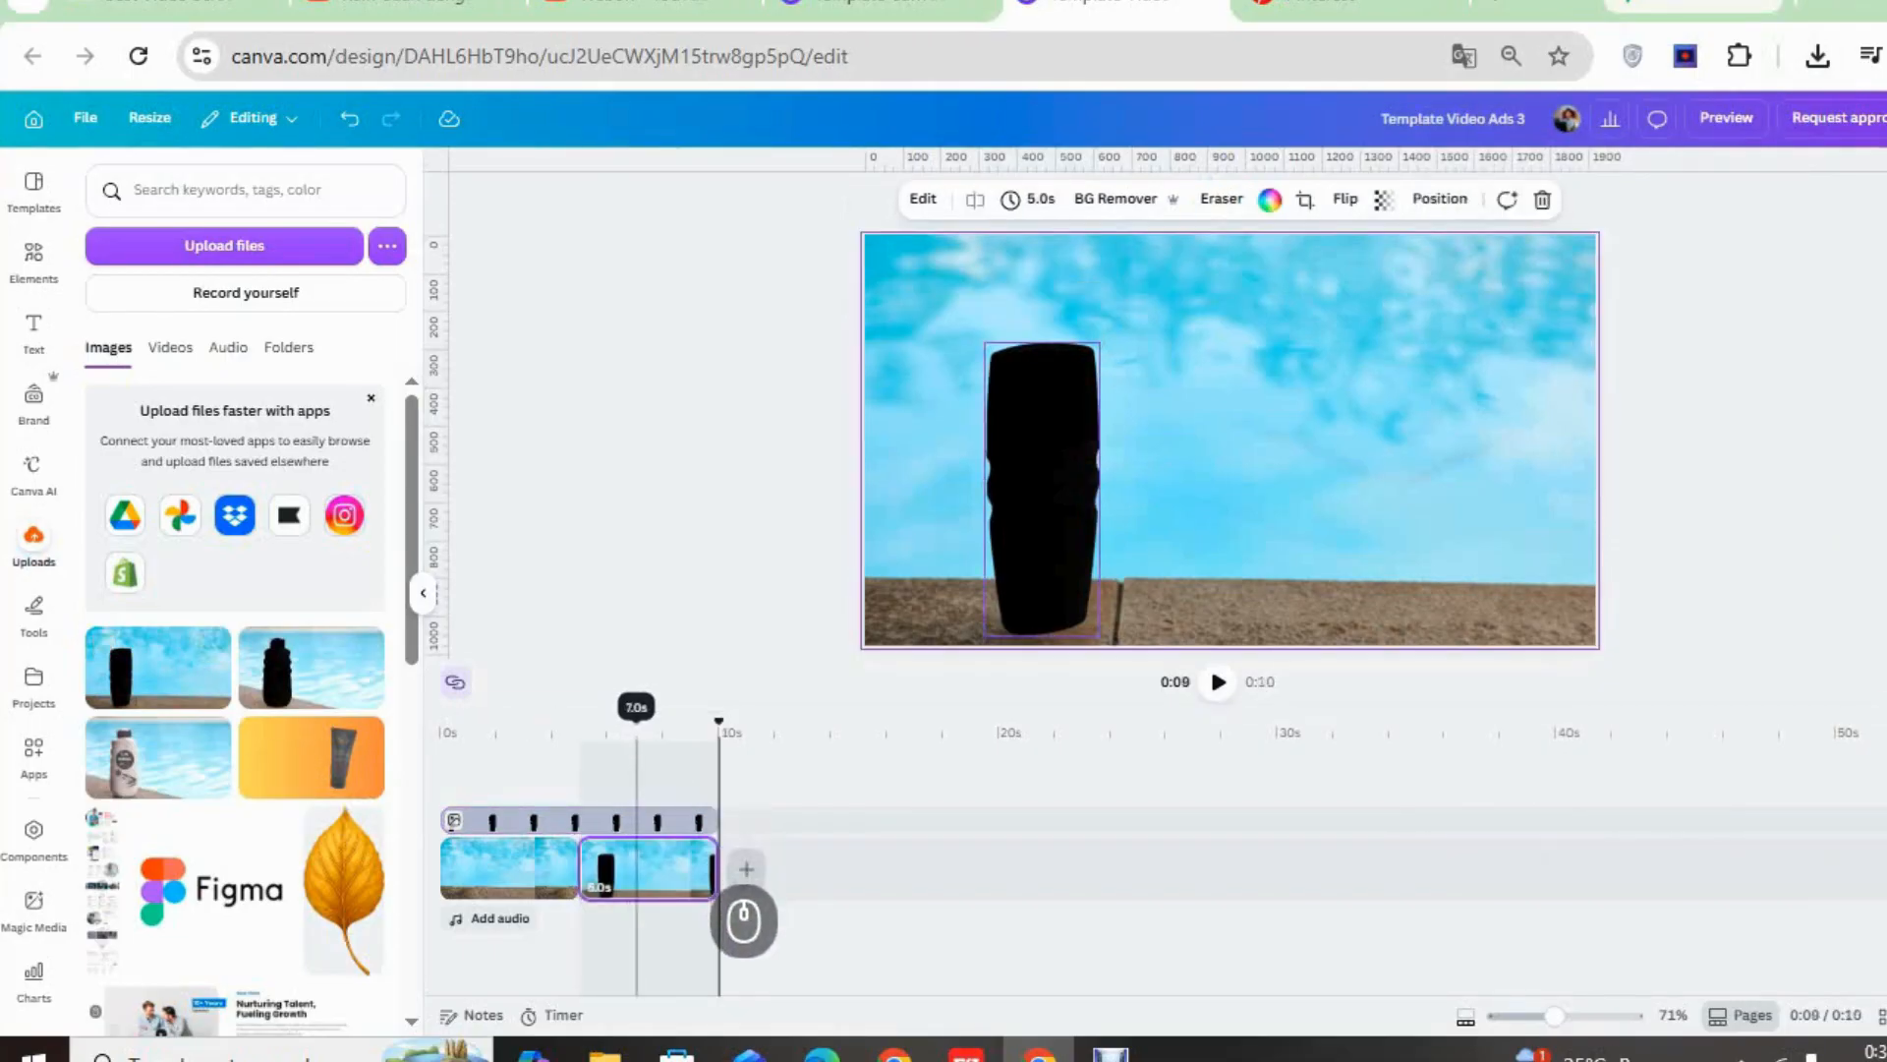
click(717, 821)
drag(716, 821, 579, 821)
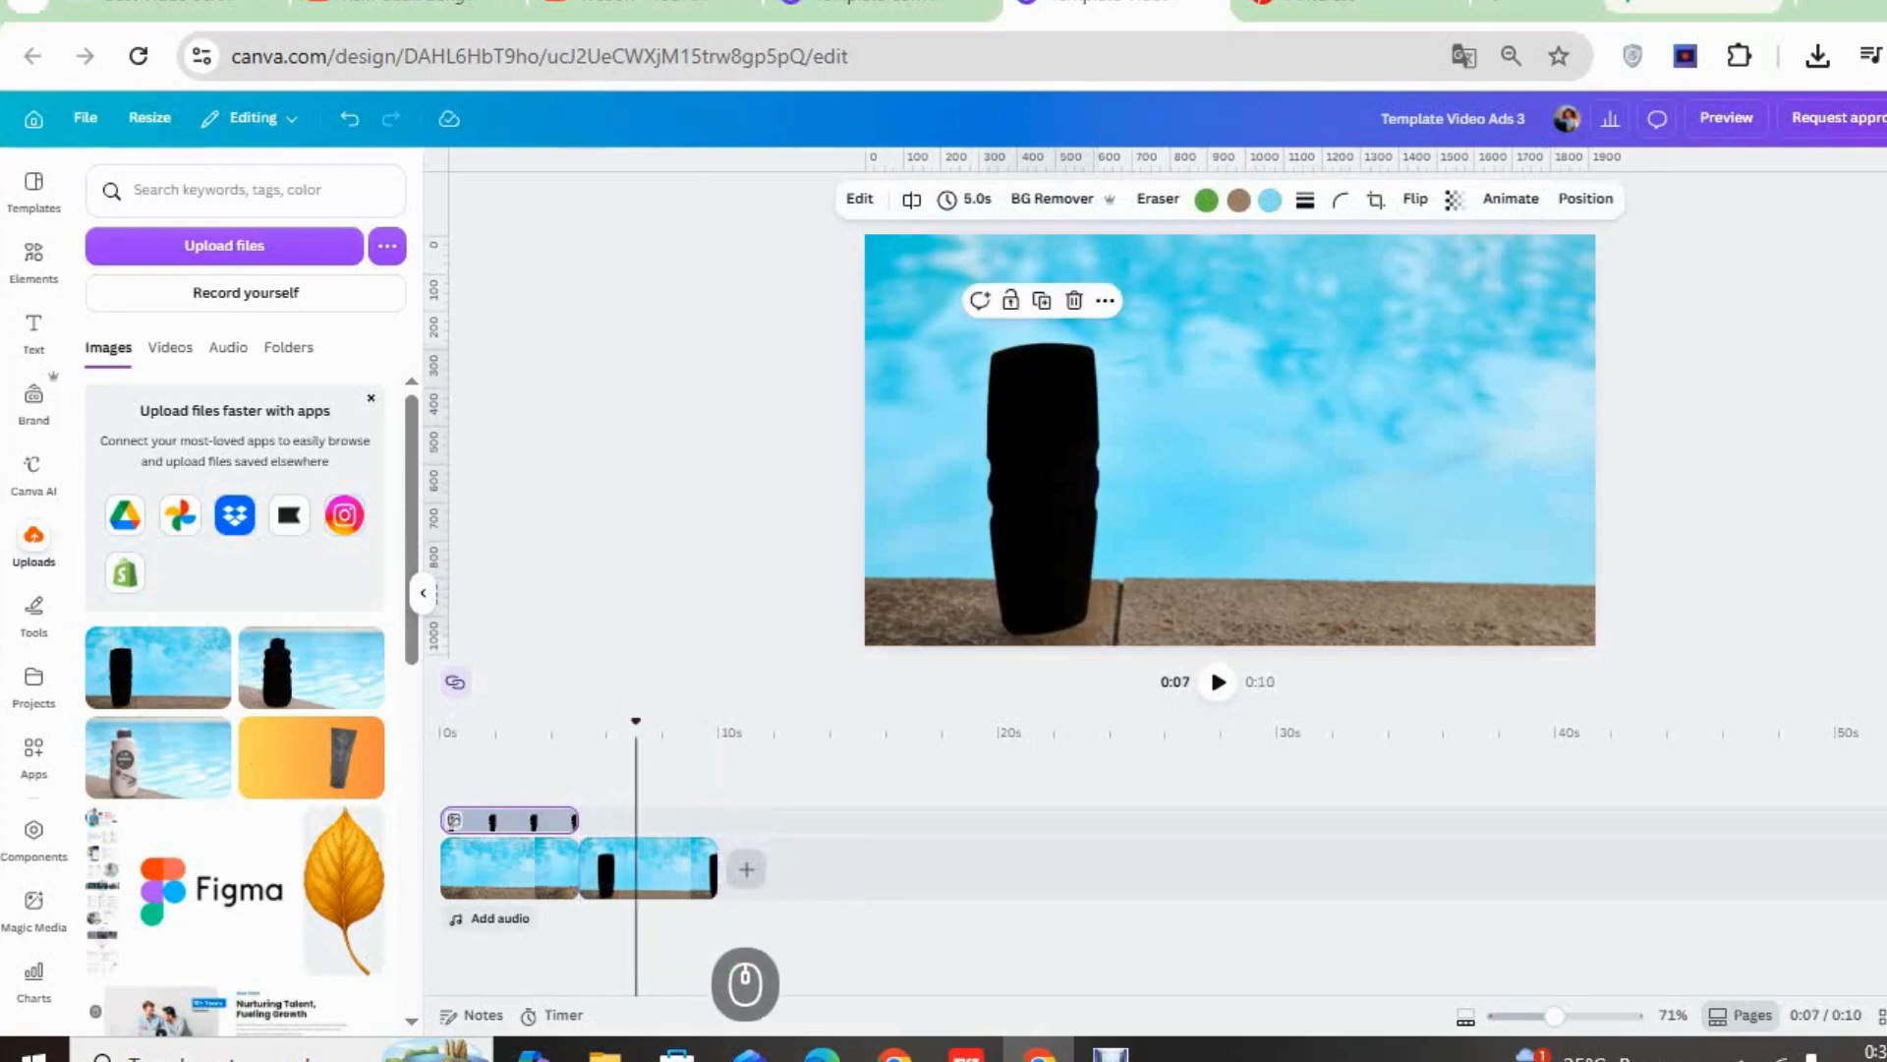
Select the second page and open the Shape Cutout app from the "image to shape" app results
click(639, 869)
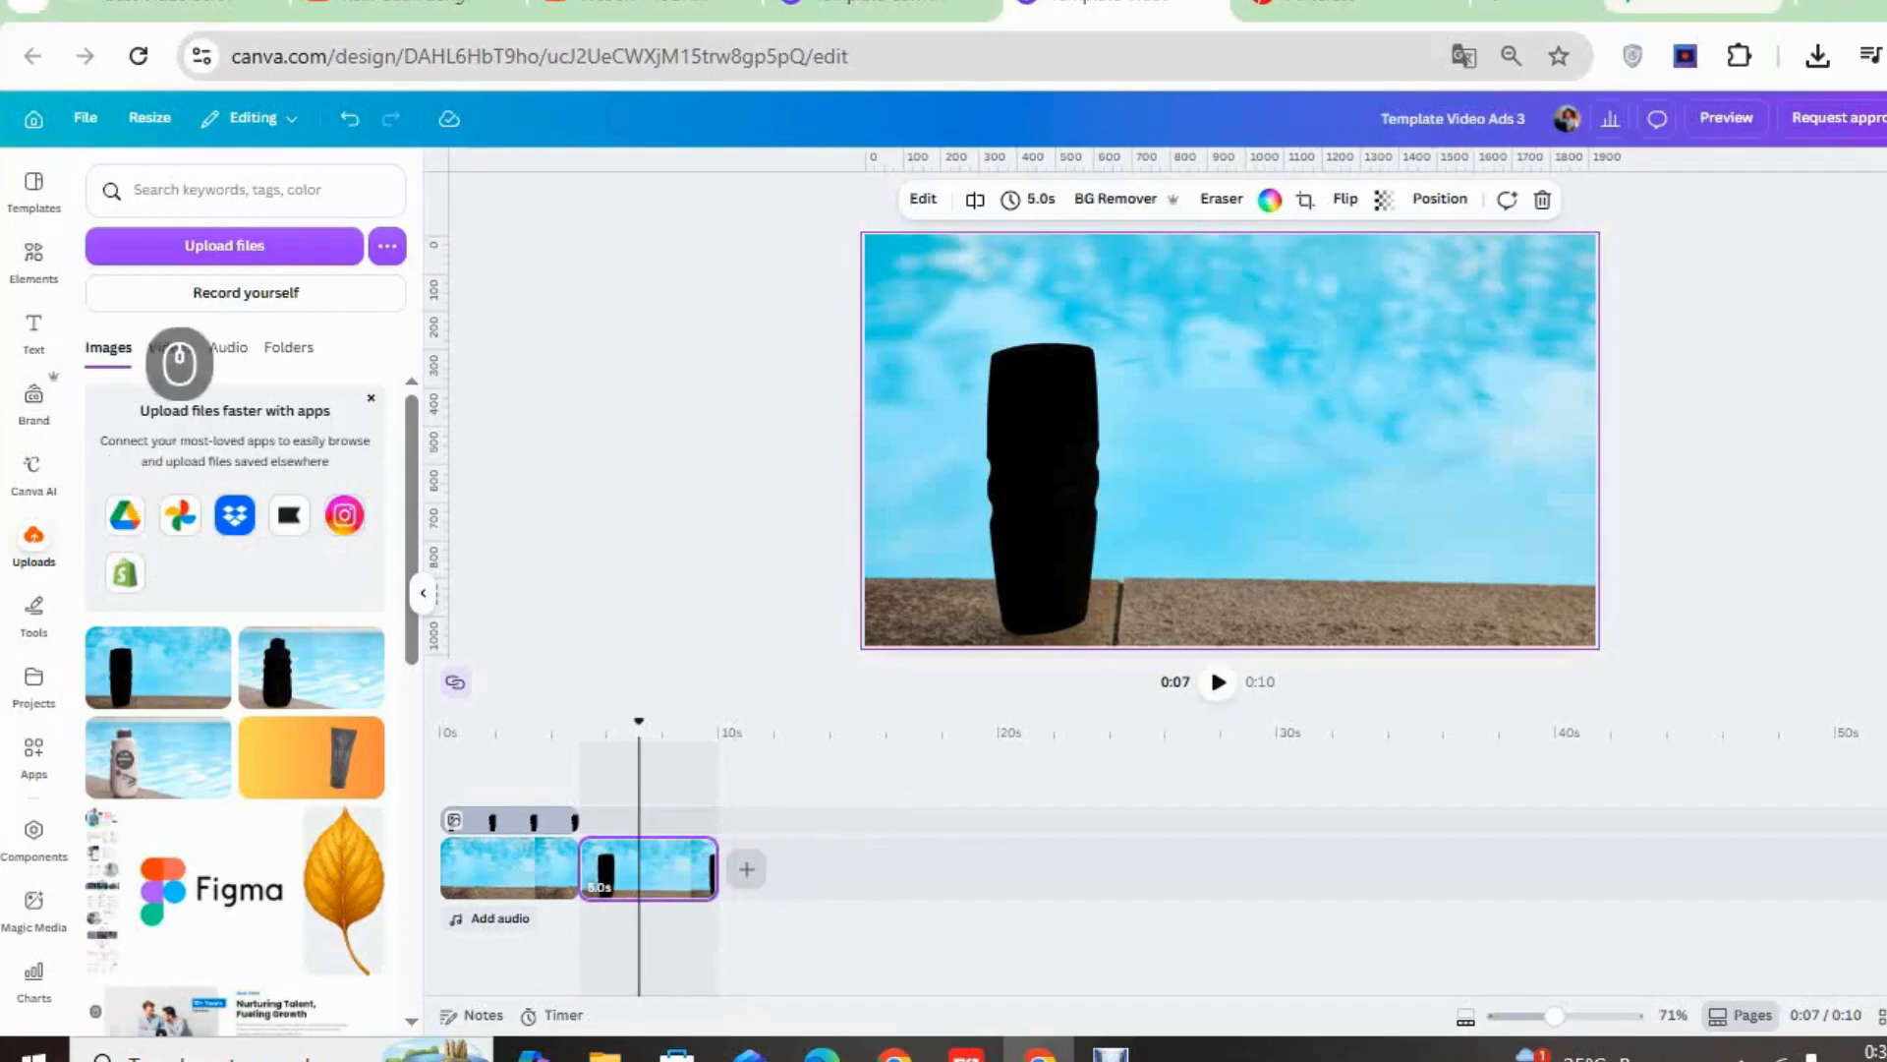
drag(63, 374, 69, 468)
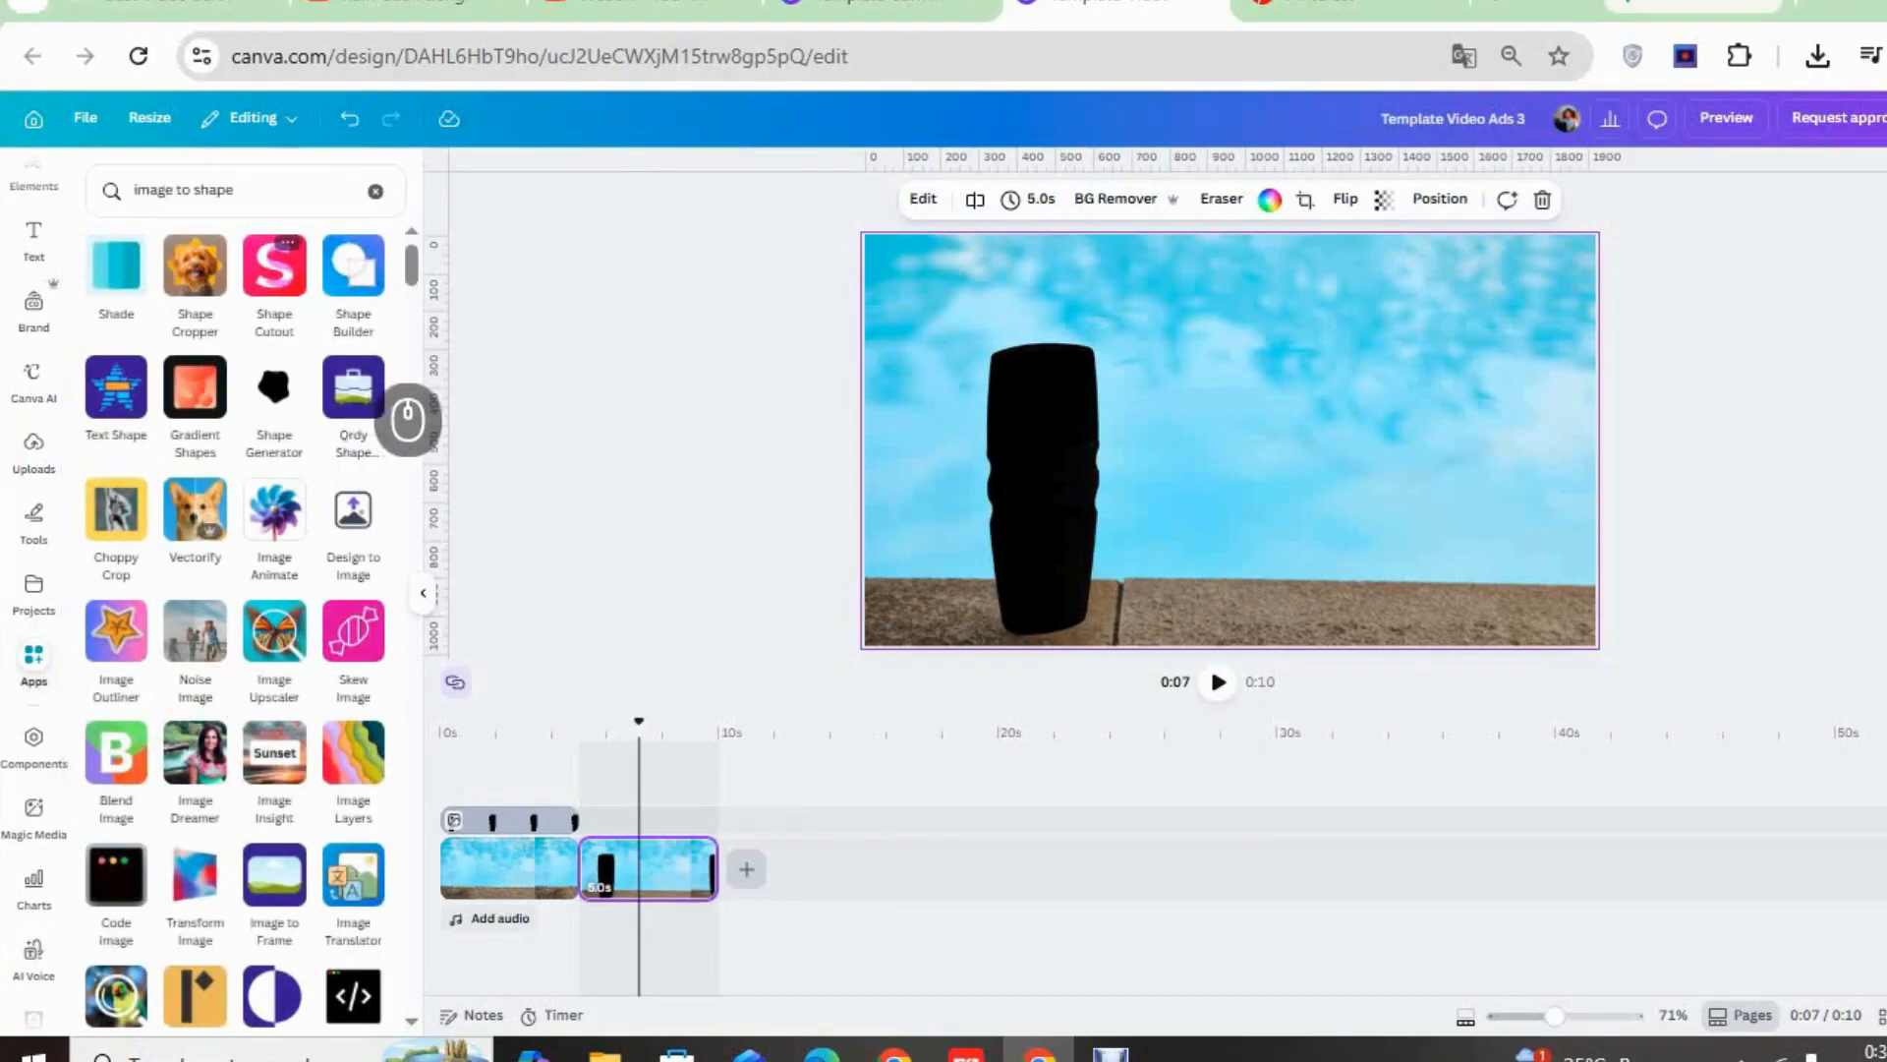
click(275, 266)
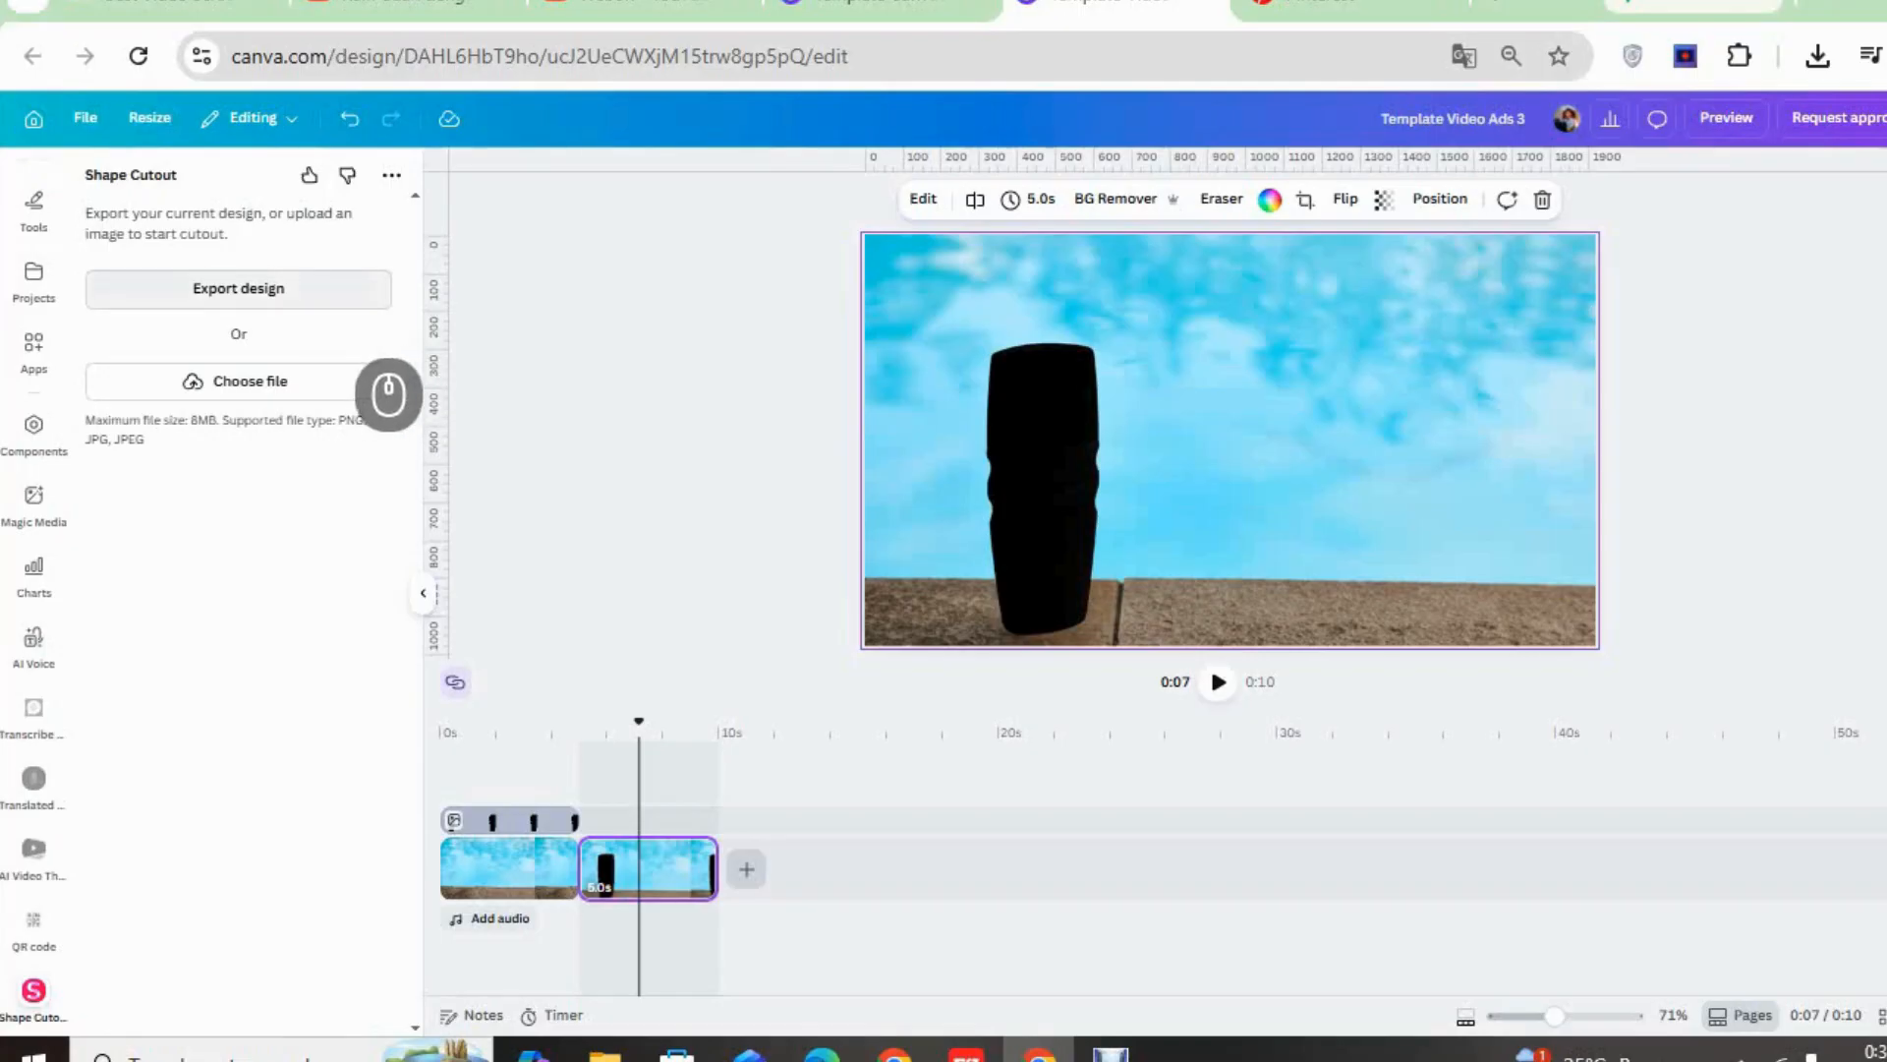
Export the page to Shape Cutout as a 1,920 × 1,080 px PNG, highlight the black bottle and add the cutout to the design
click(237, 288)
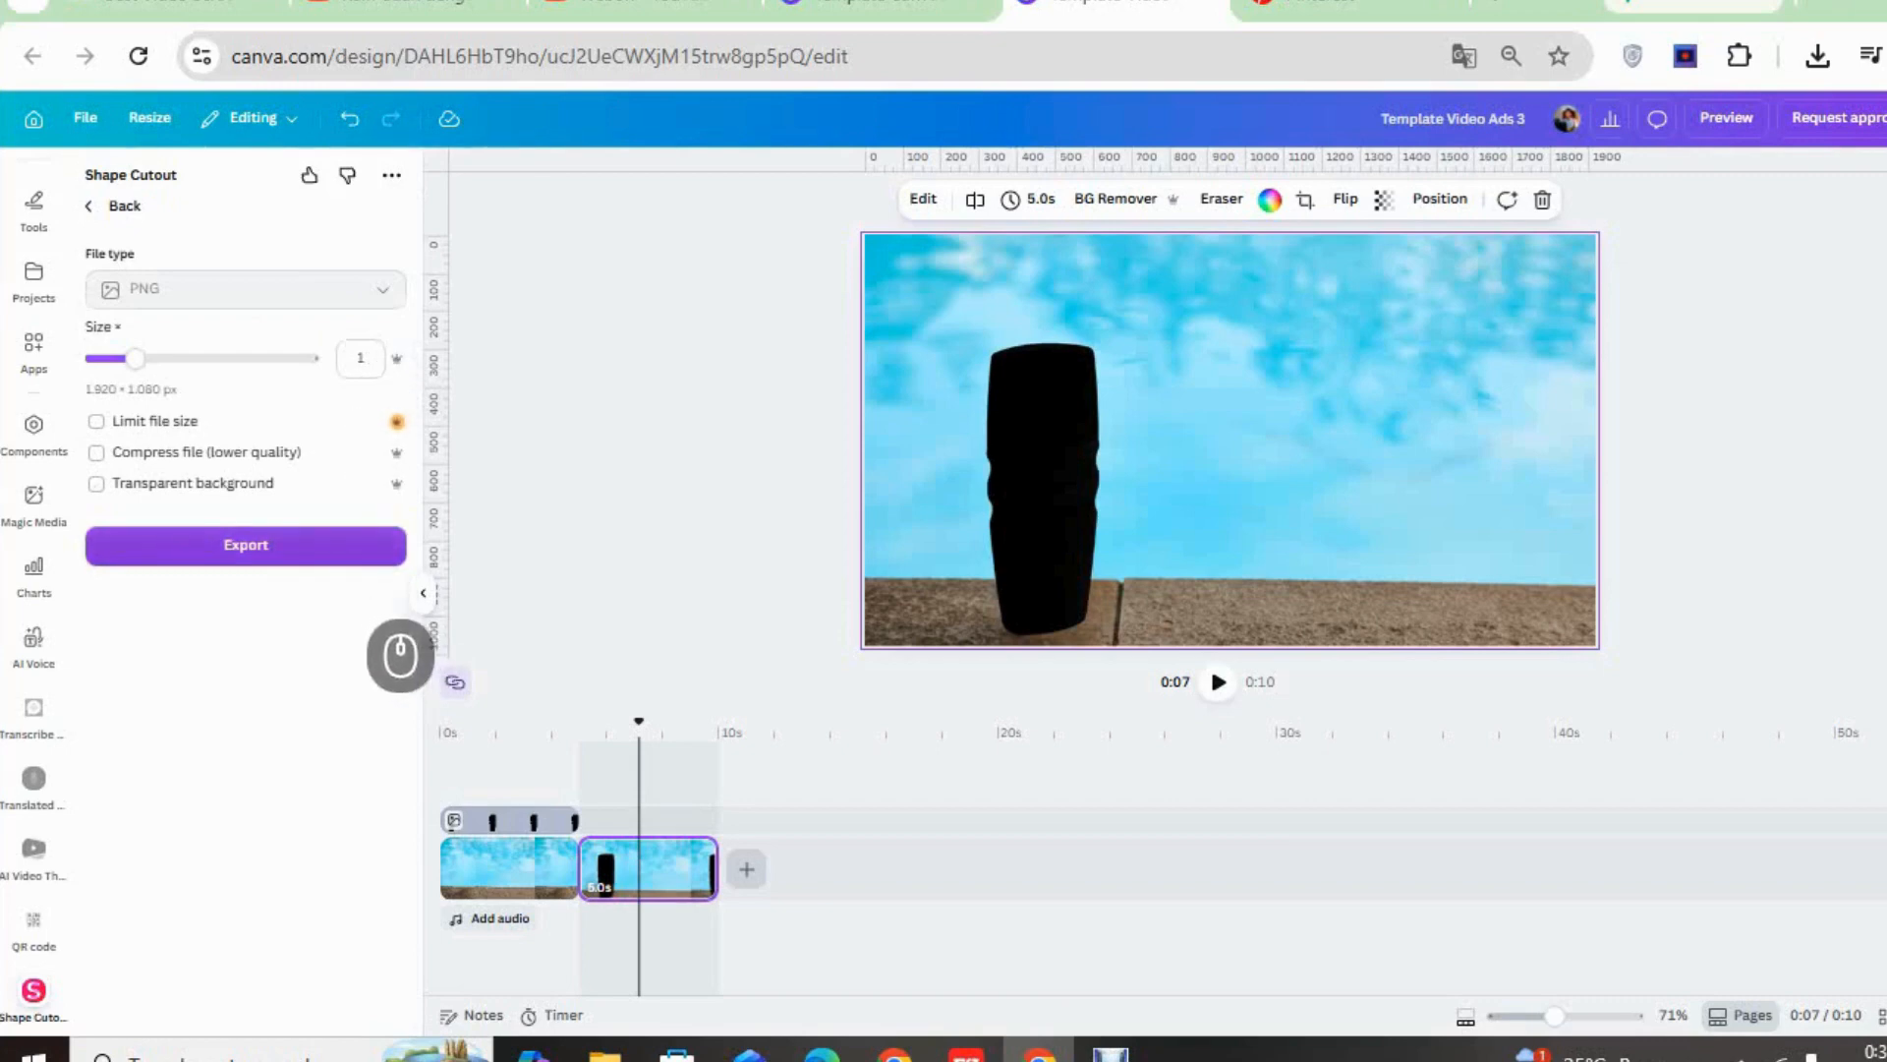
click(246, 545)
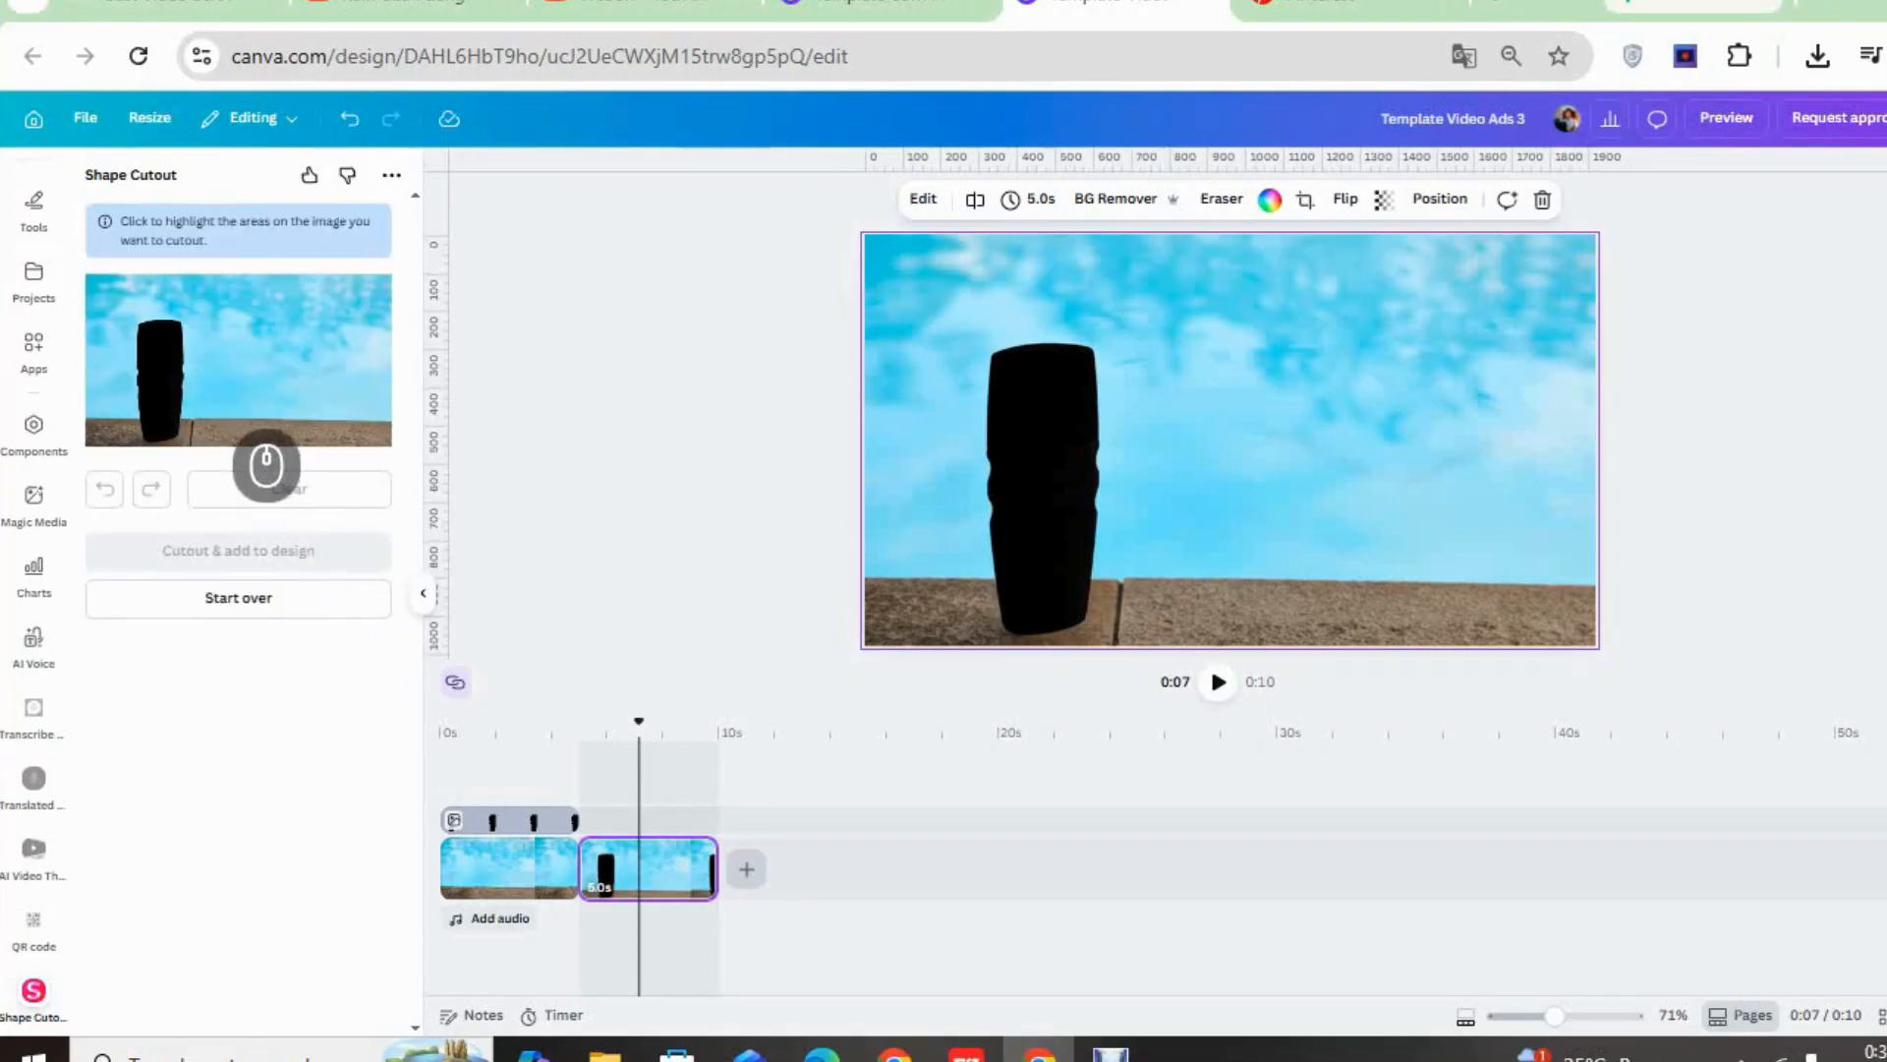
click(257, 455)
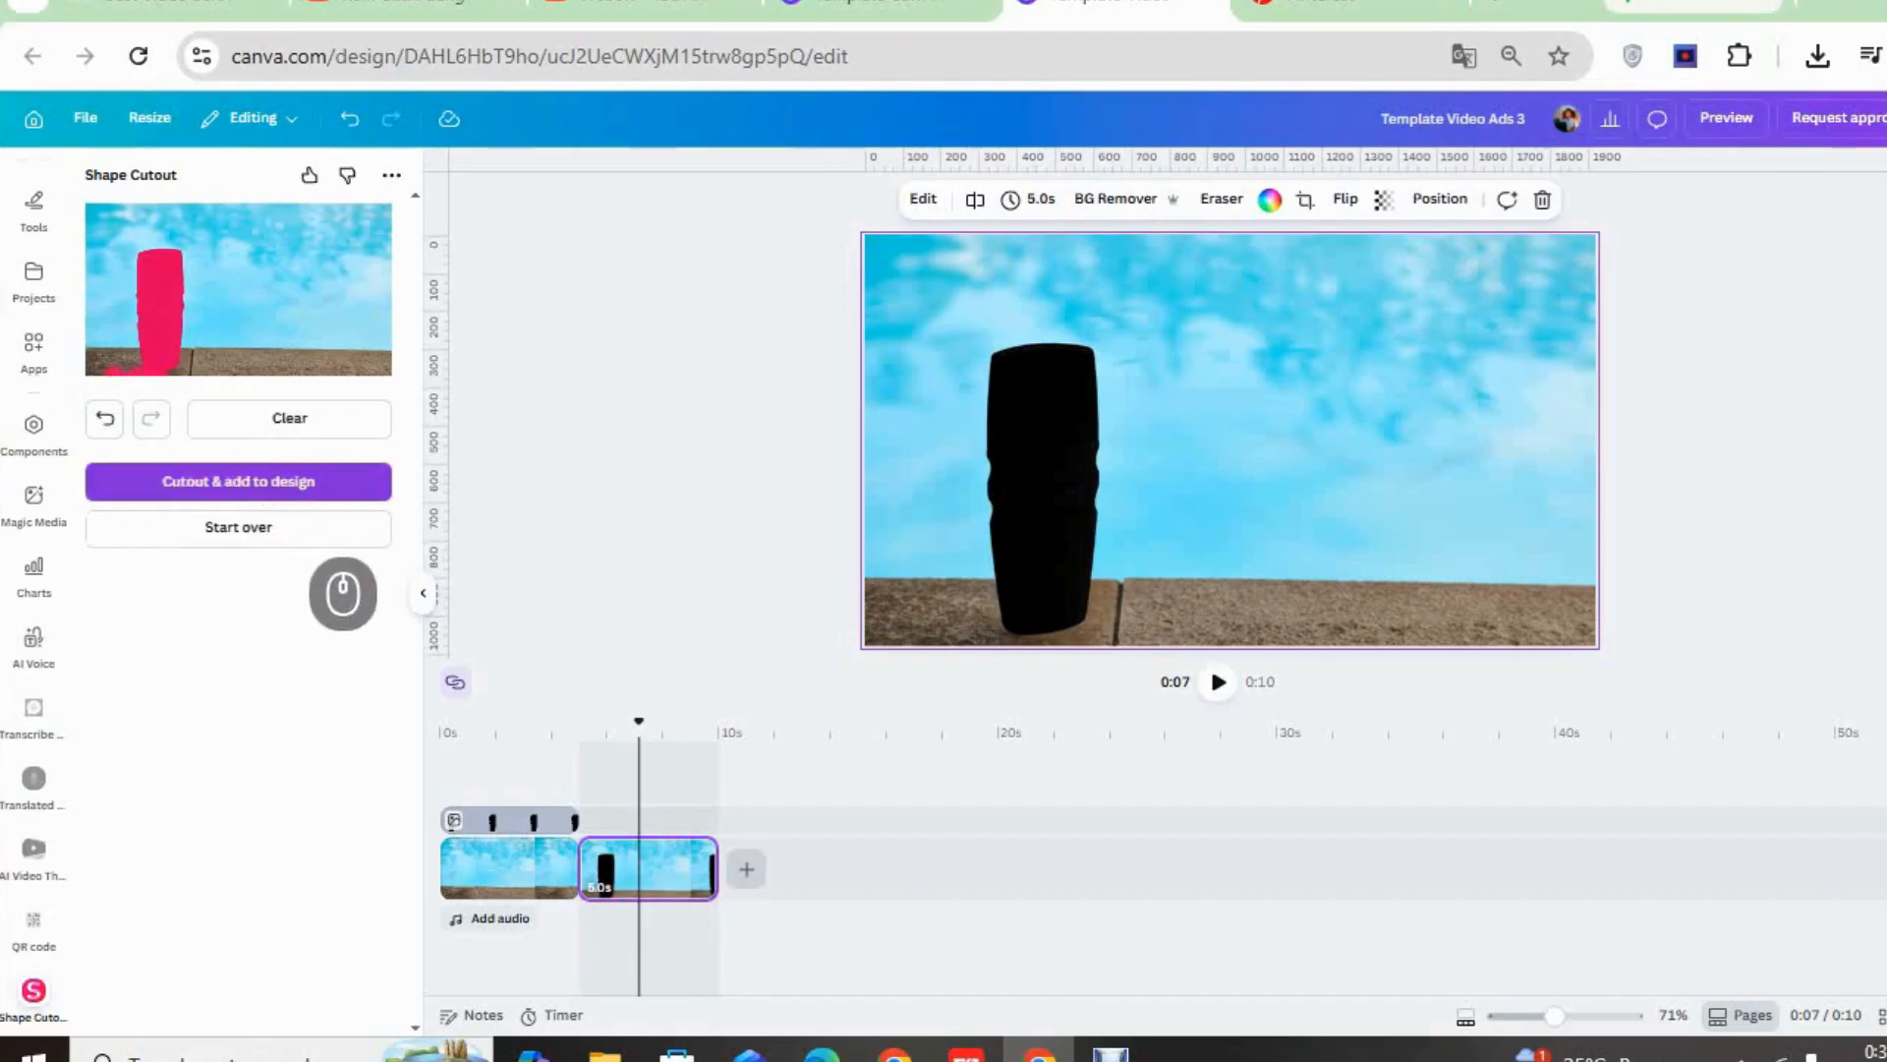
click(261, 483)
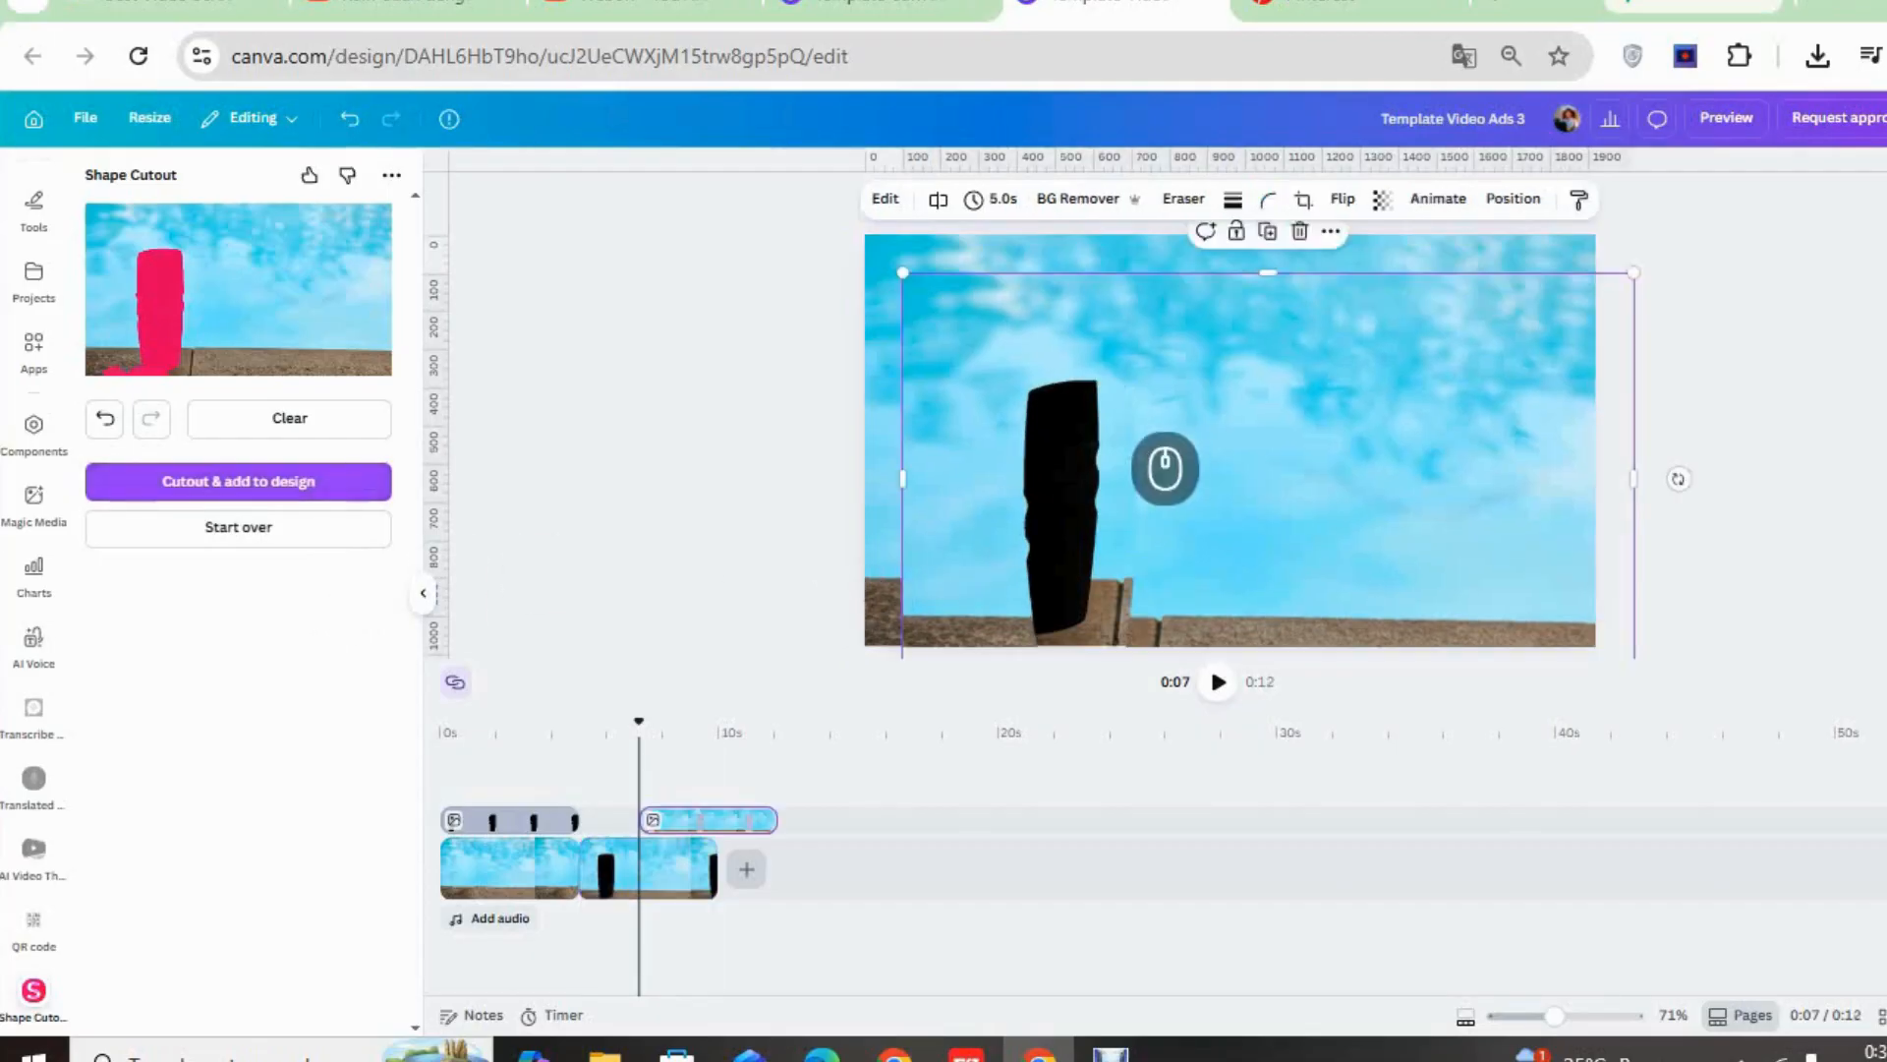
Align the cutout image with the full canvas and shift its layer so it starts with the second page
click(1089, 395)
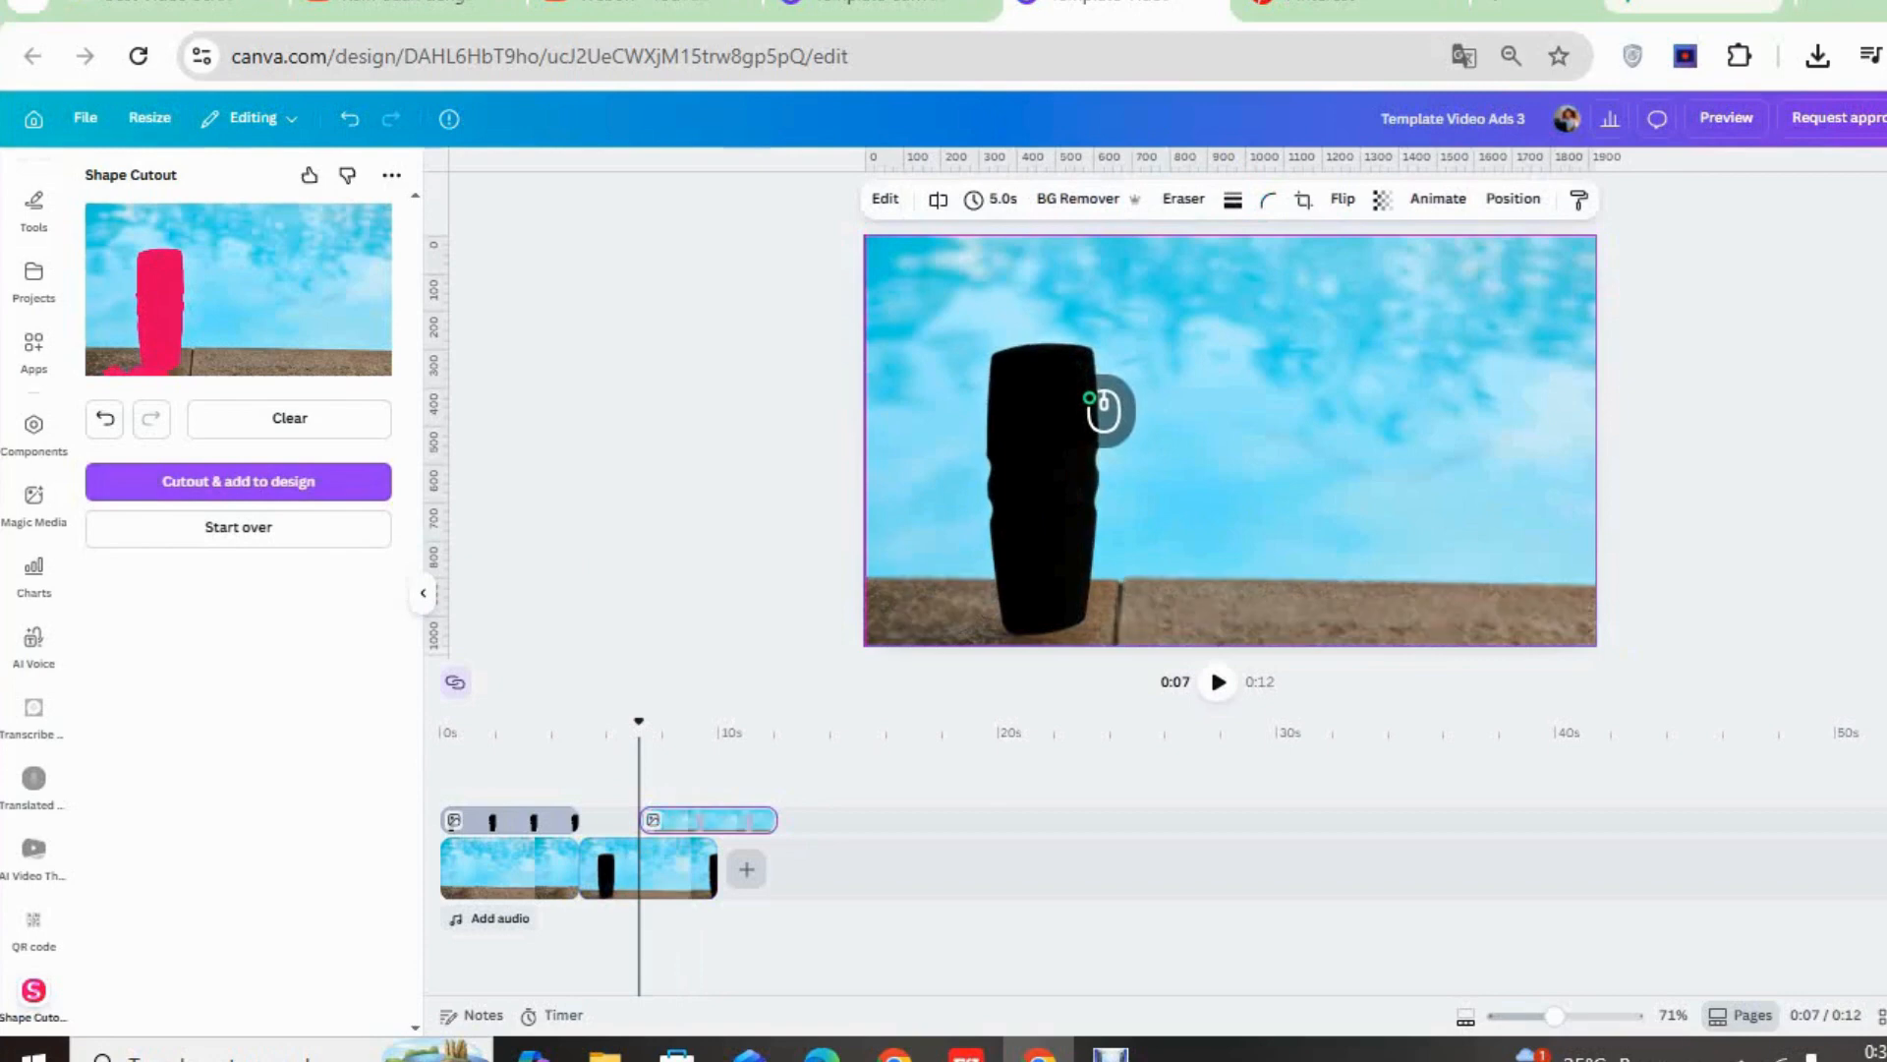
click(1089, 398)
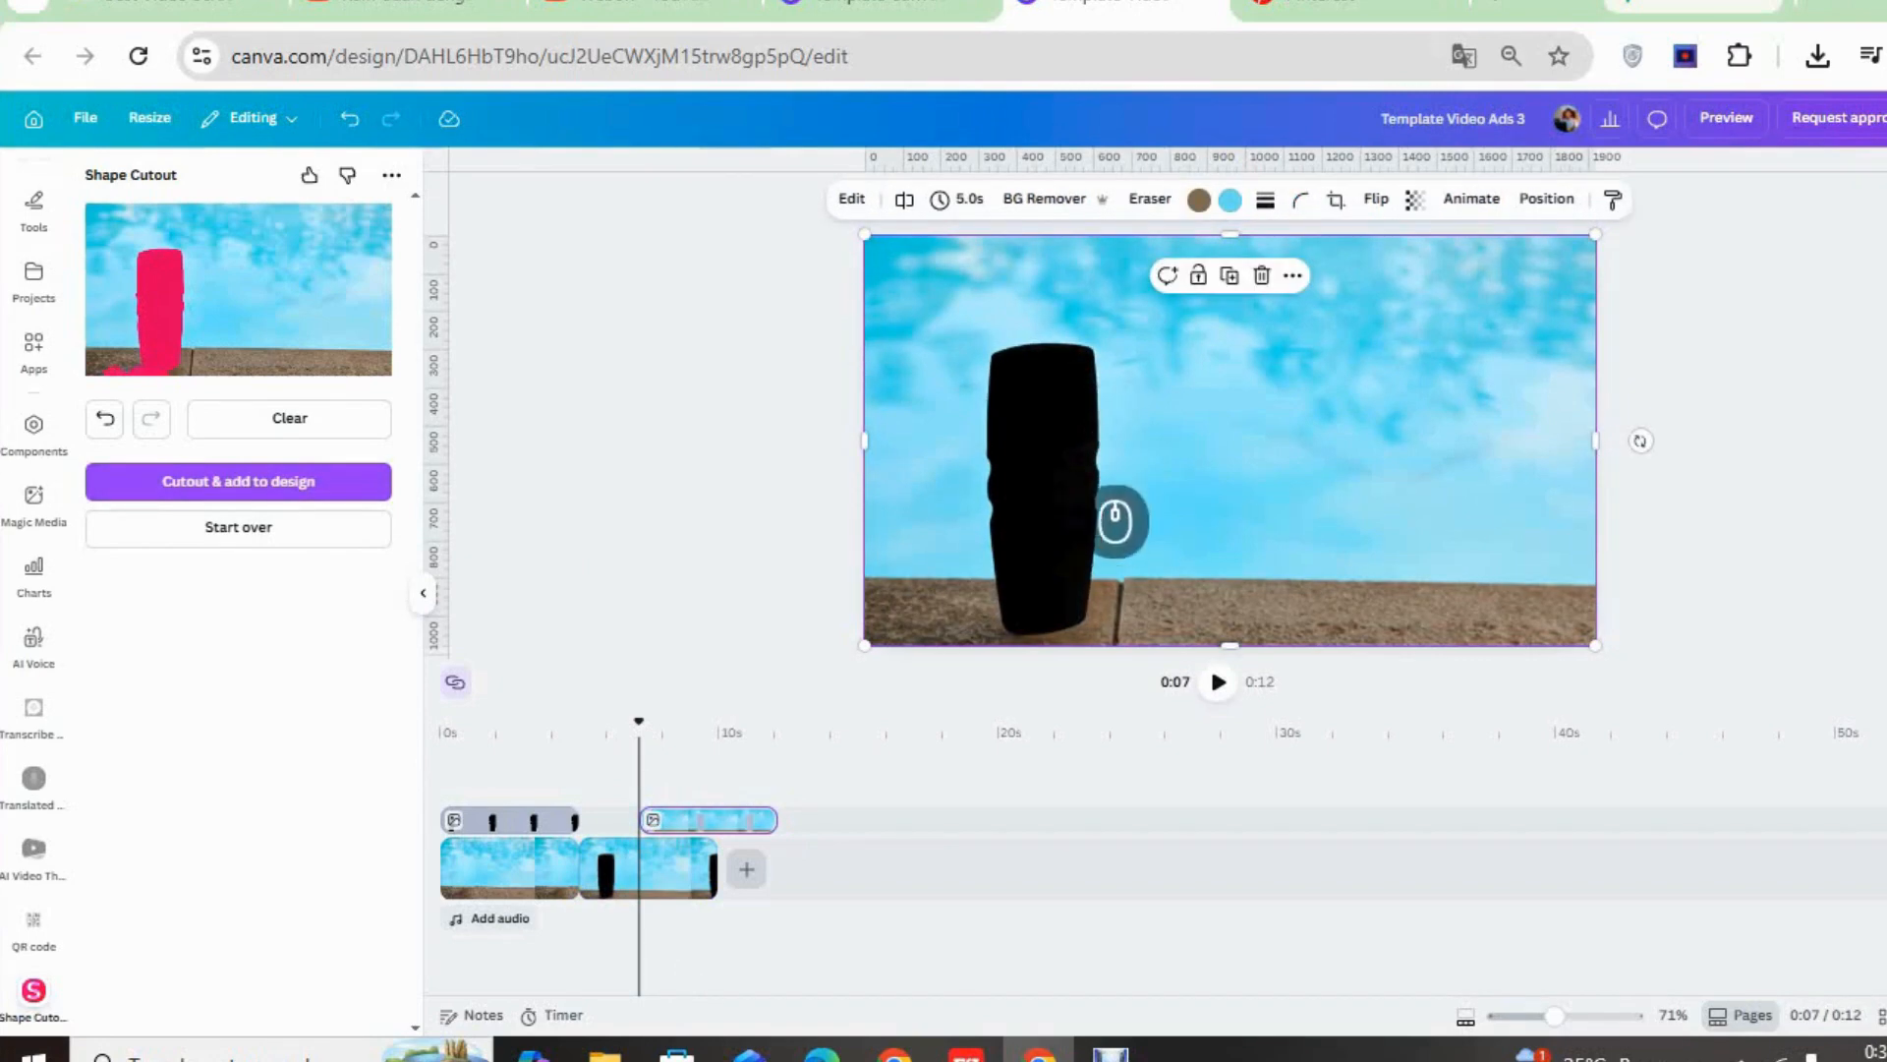
mouse_move(1085, 420)
mouse_down()
mouse_move(1120, 425)
mouse_move(1081, 424)
mouse_up()
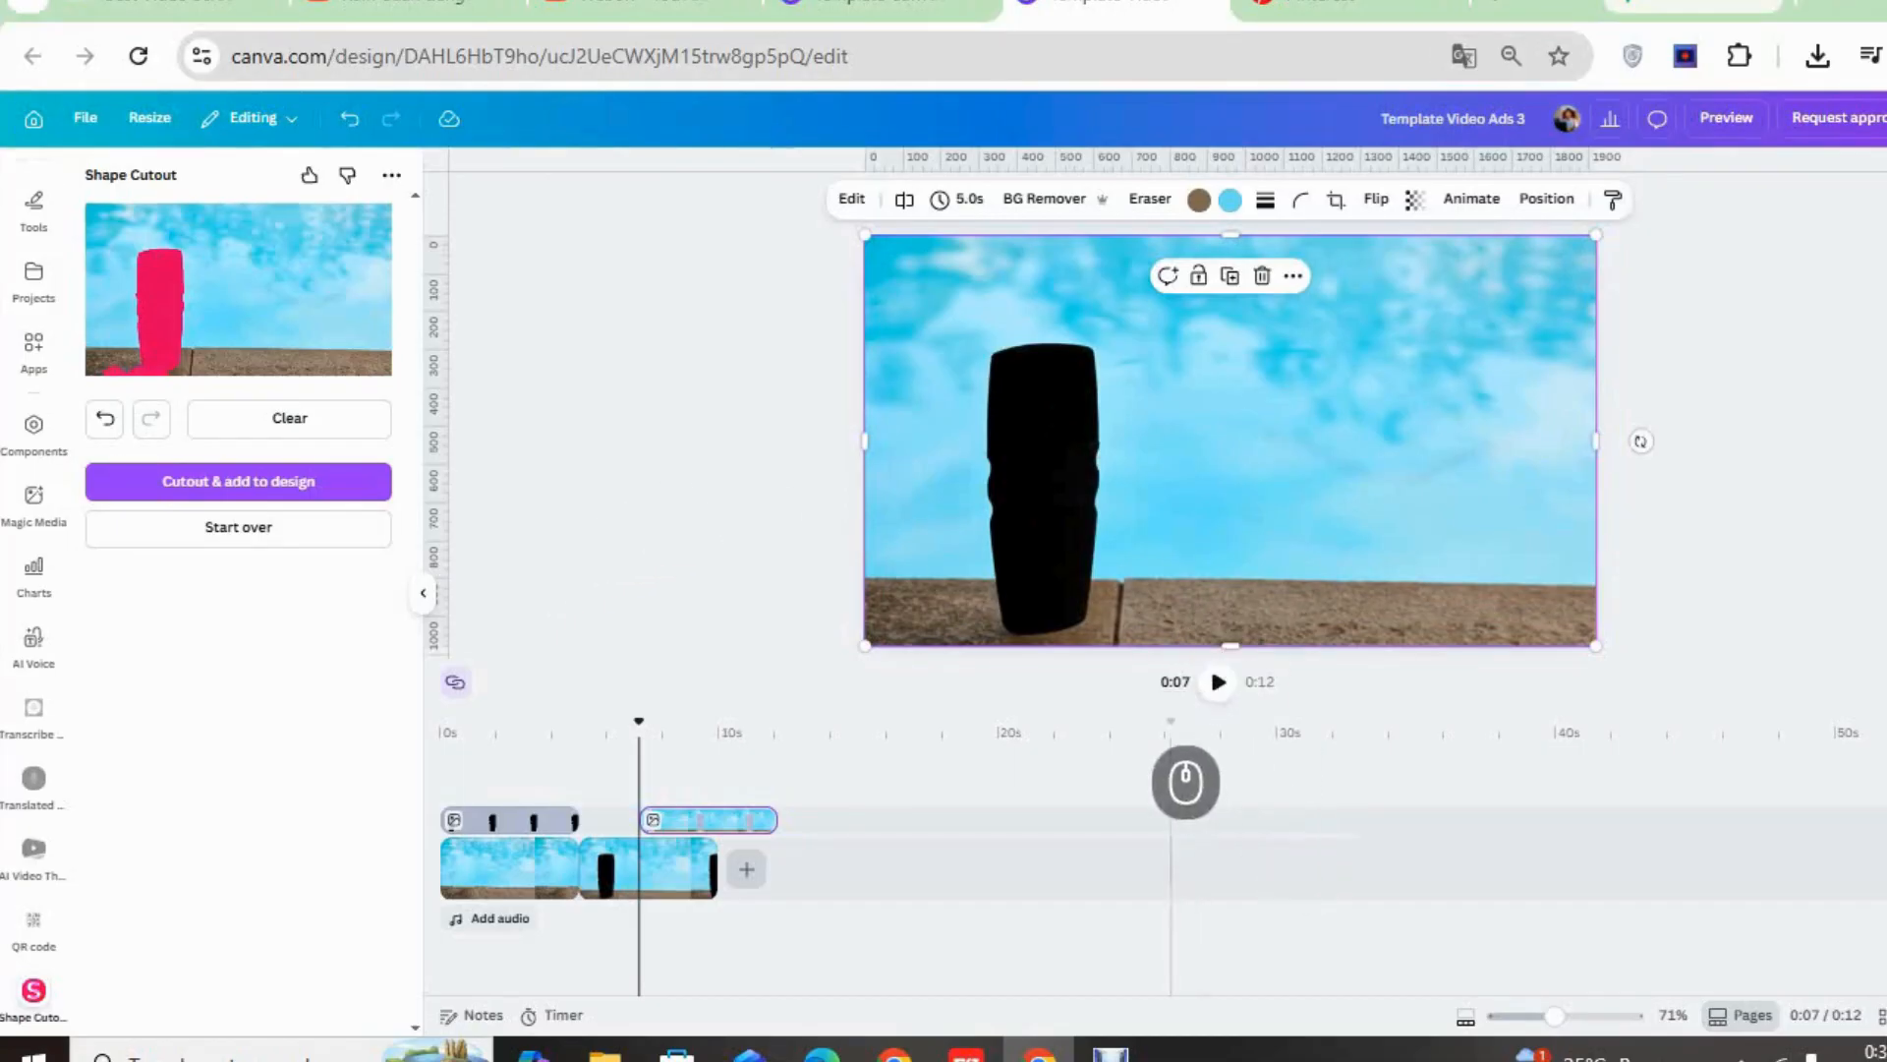
drag(728, 820, 667, 821)
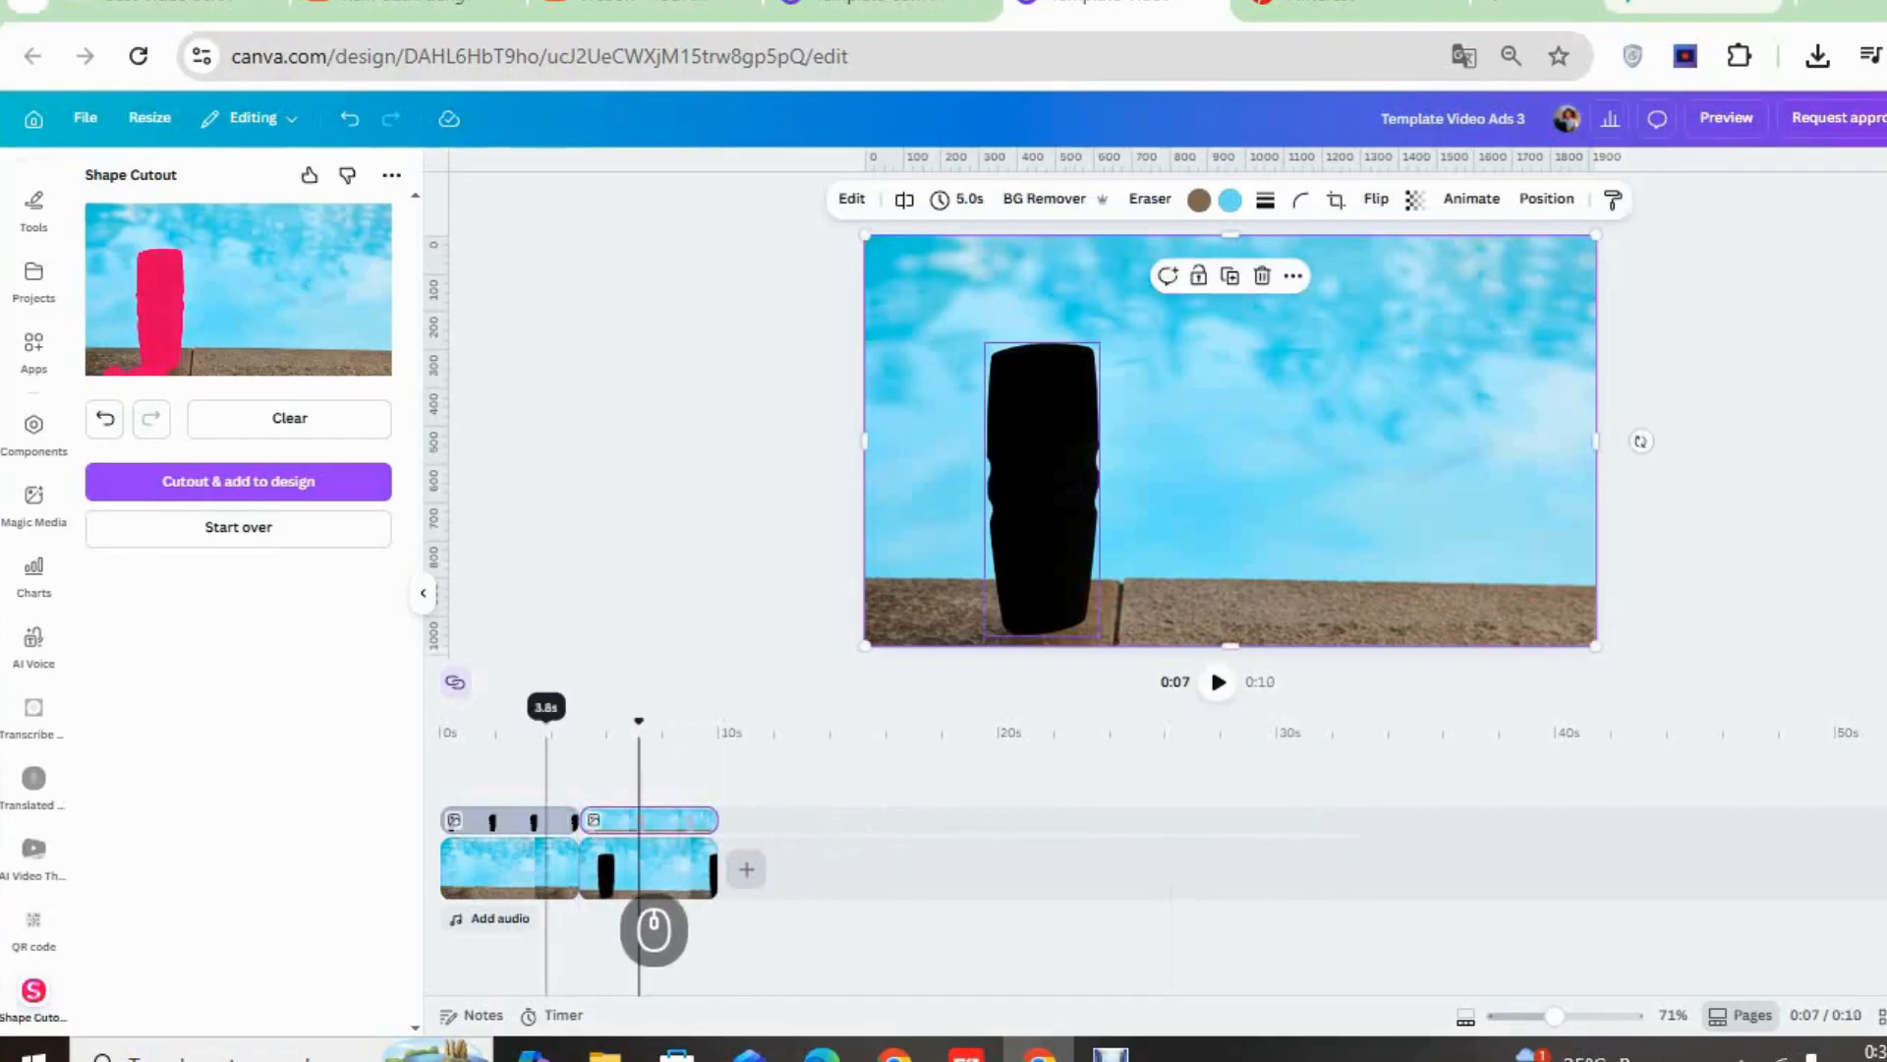
Reset the brightness and contrast of the first page's bottle to 0
click(546, 820)
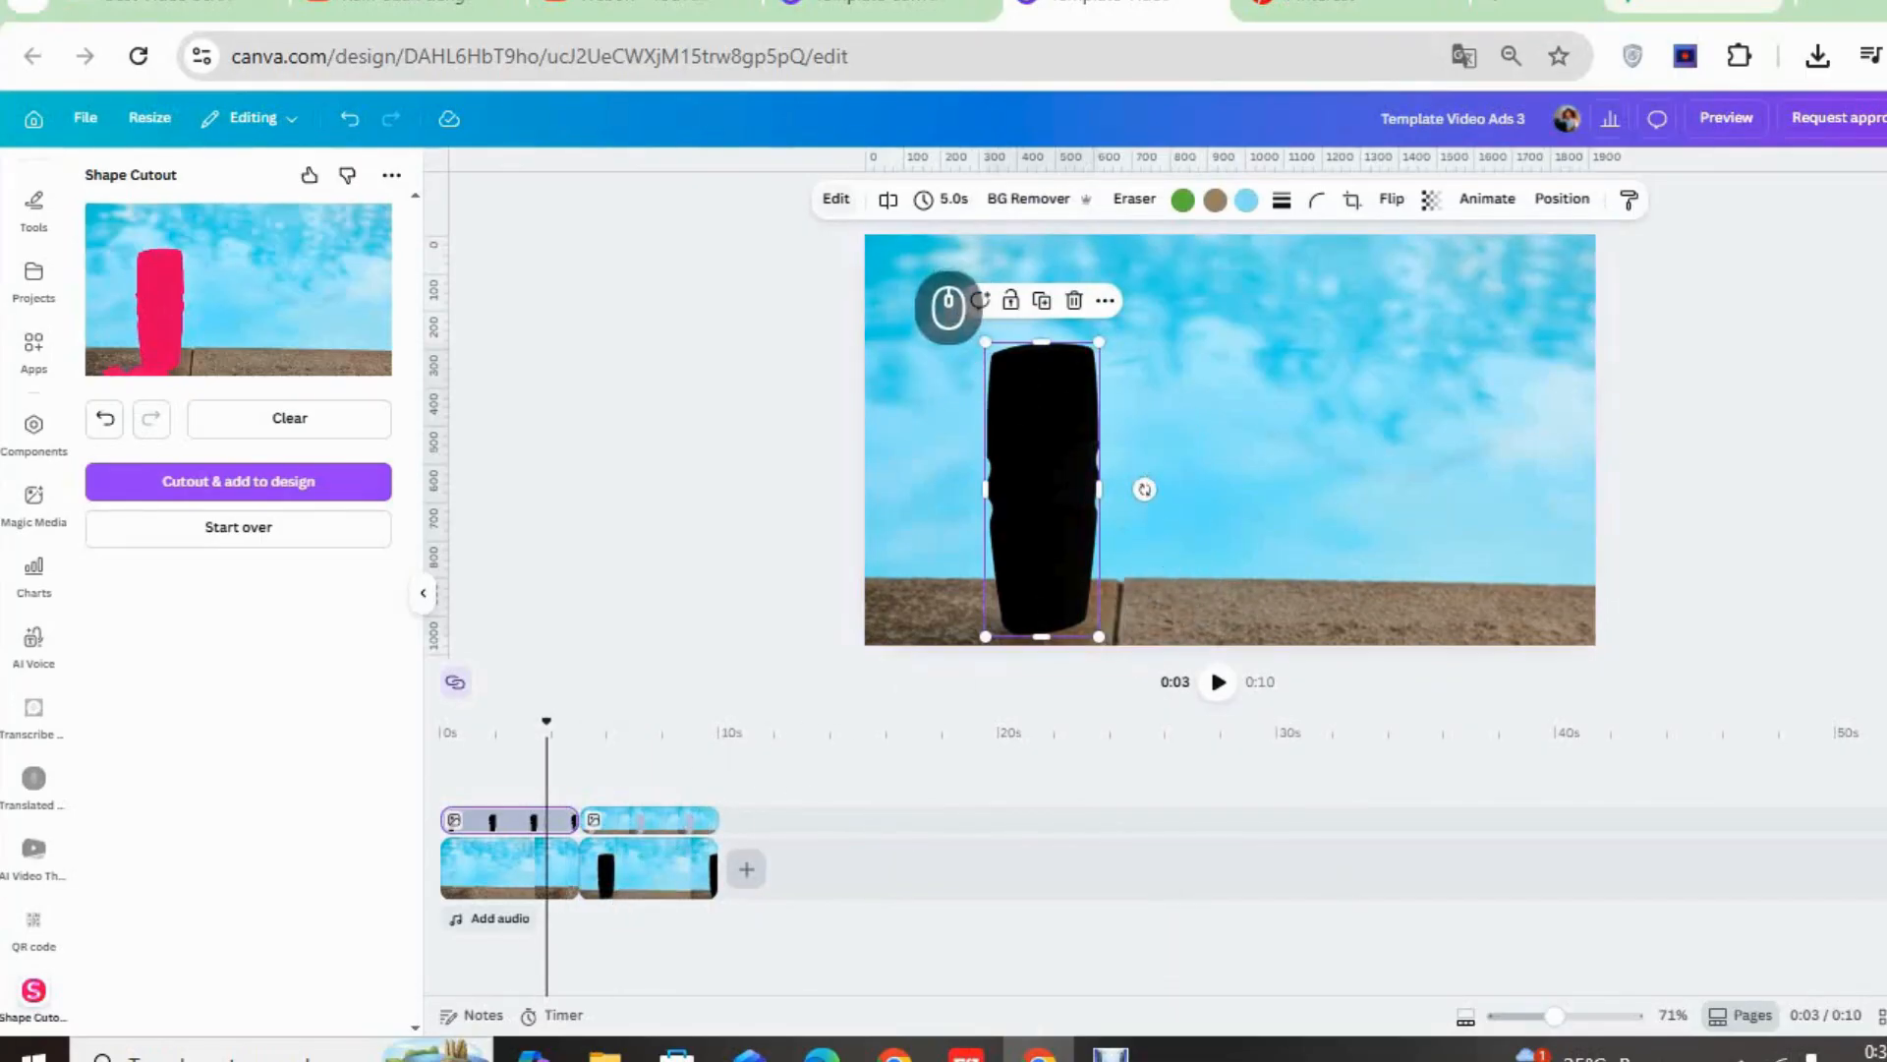
click(837, 200)
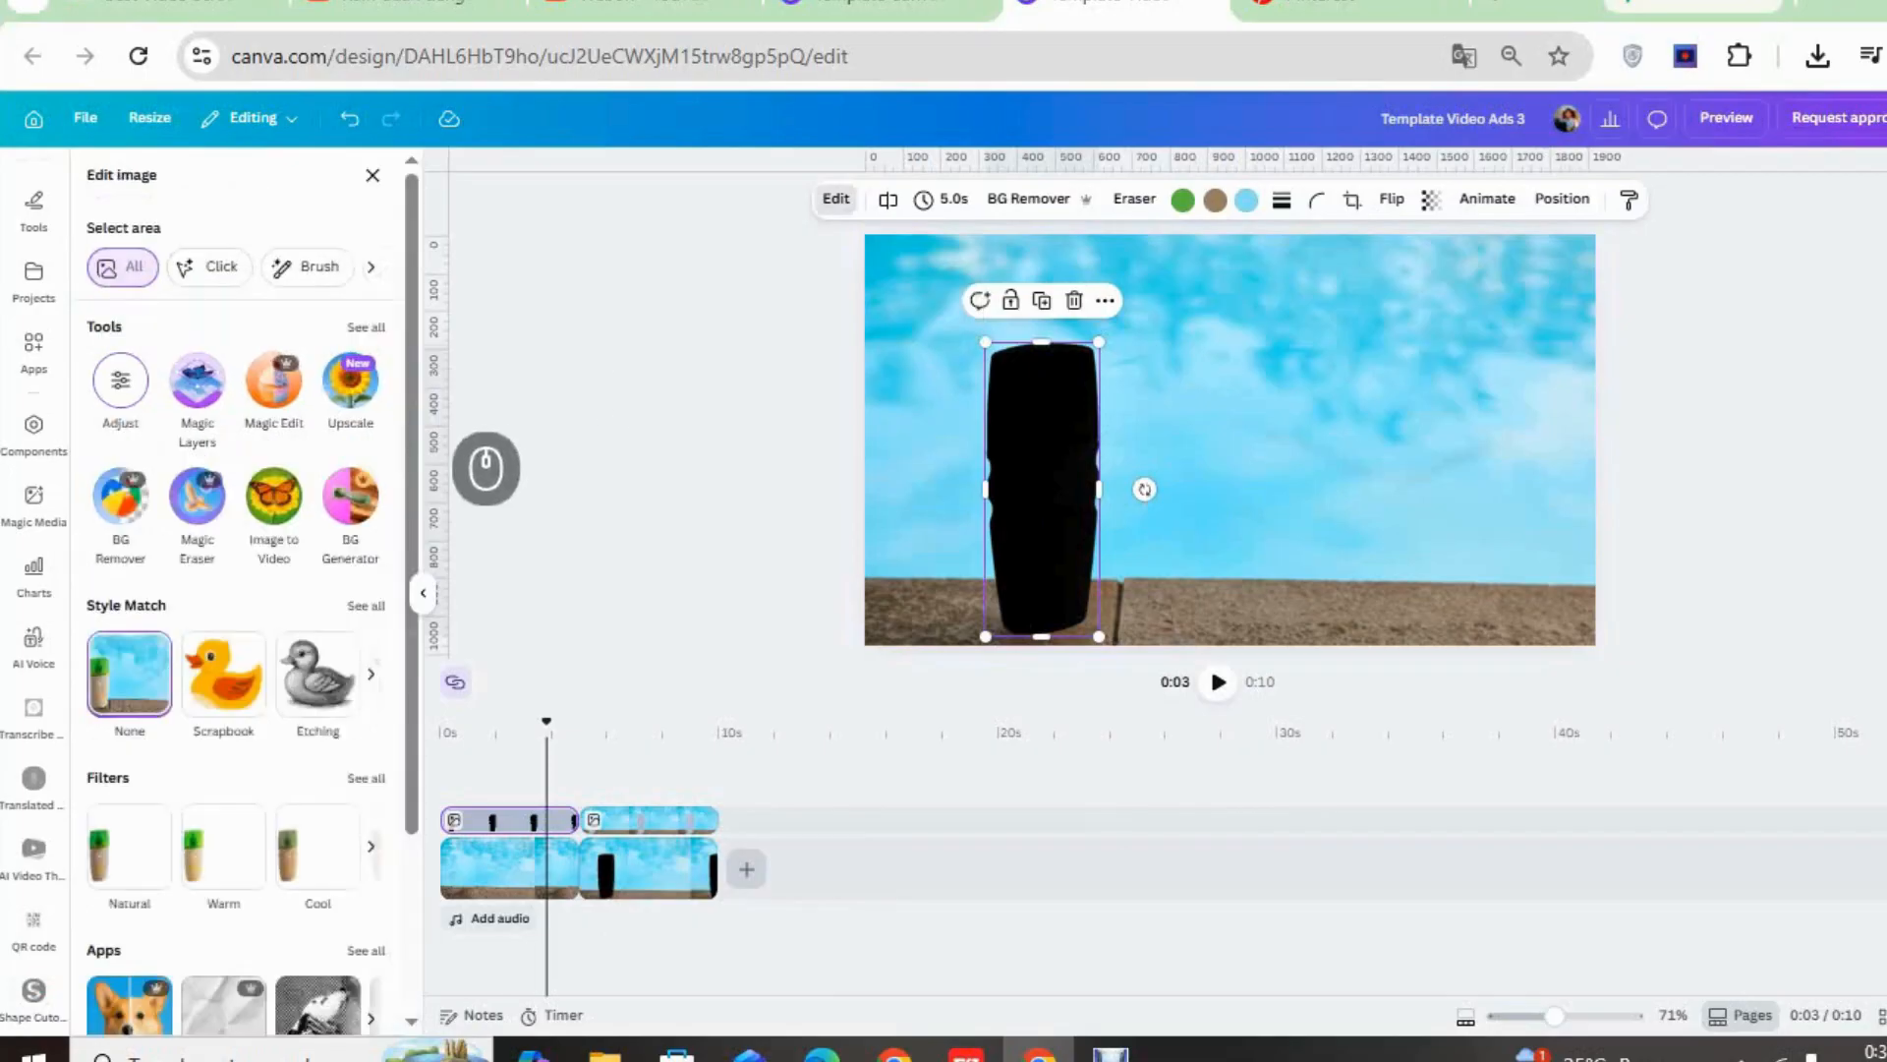
click(120, 382)
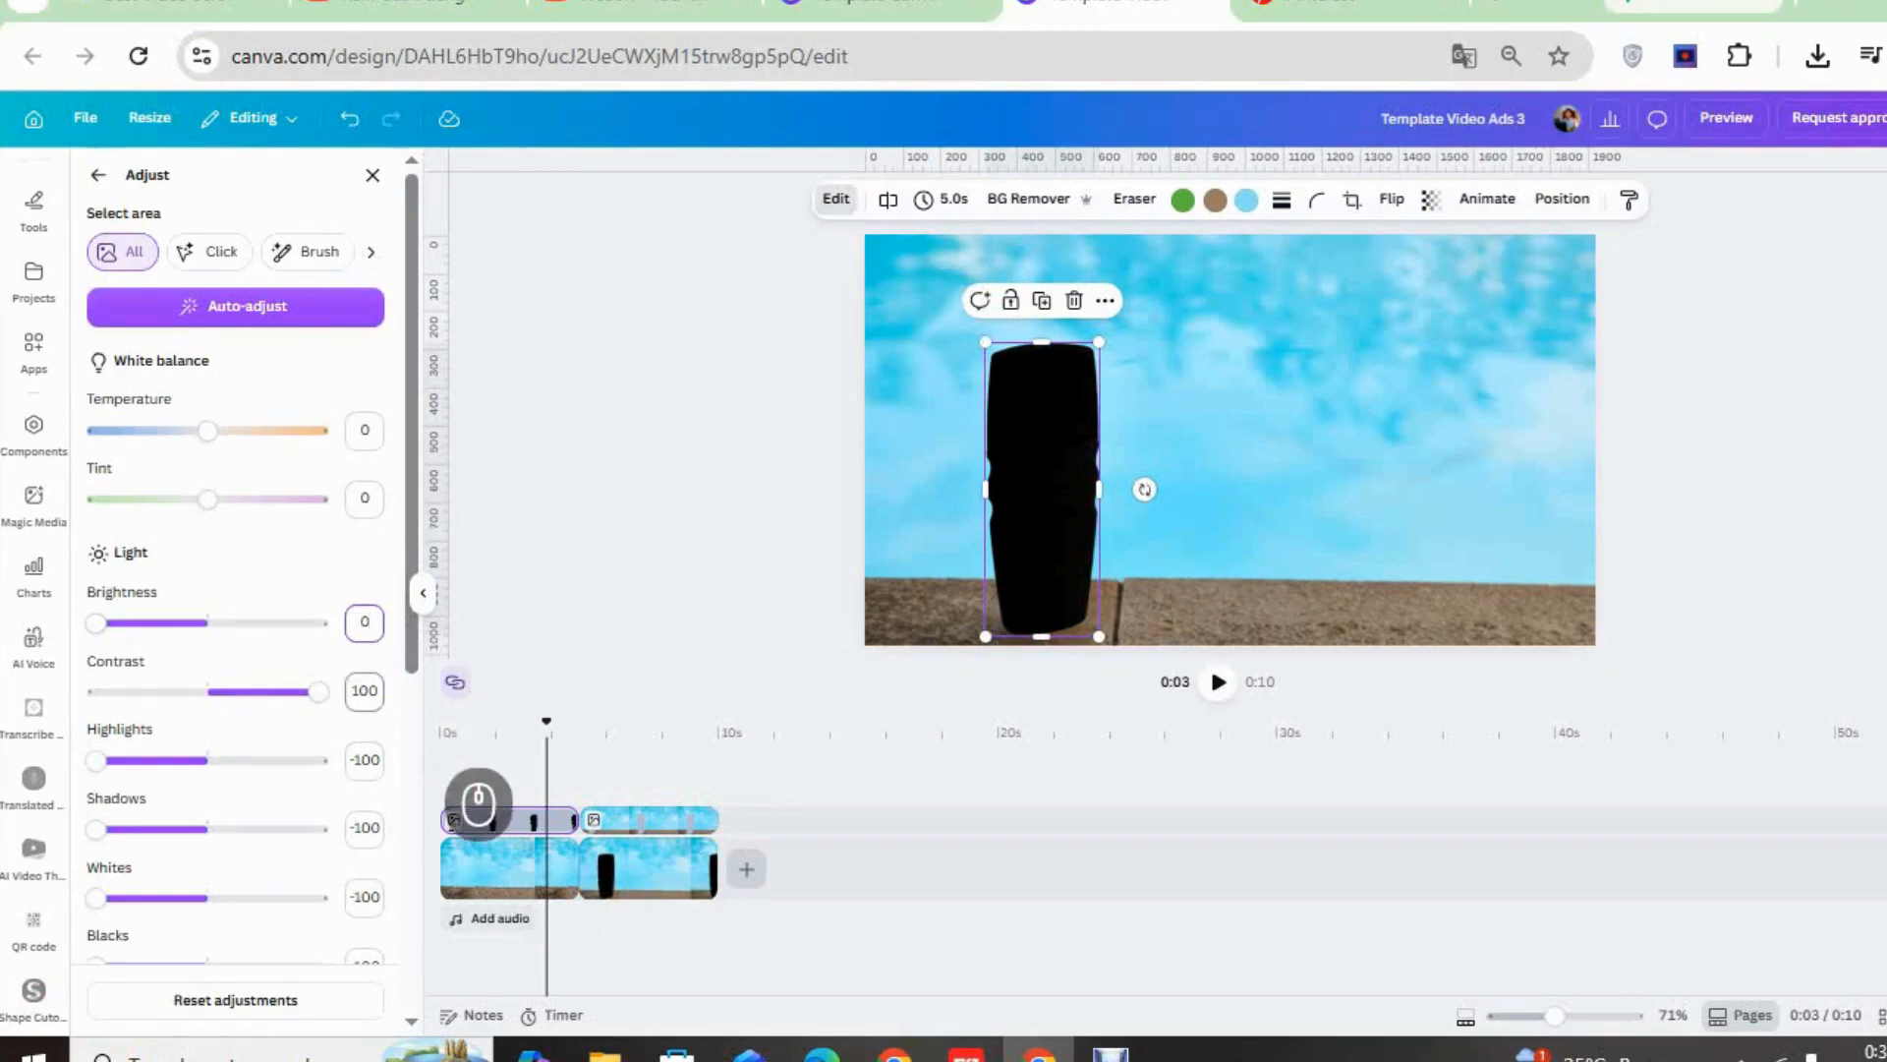
key(Return)
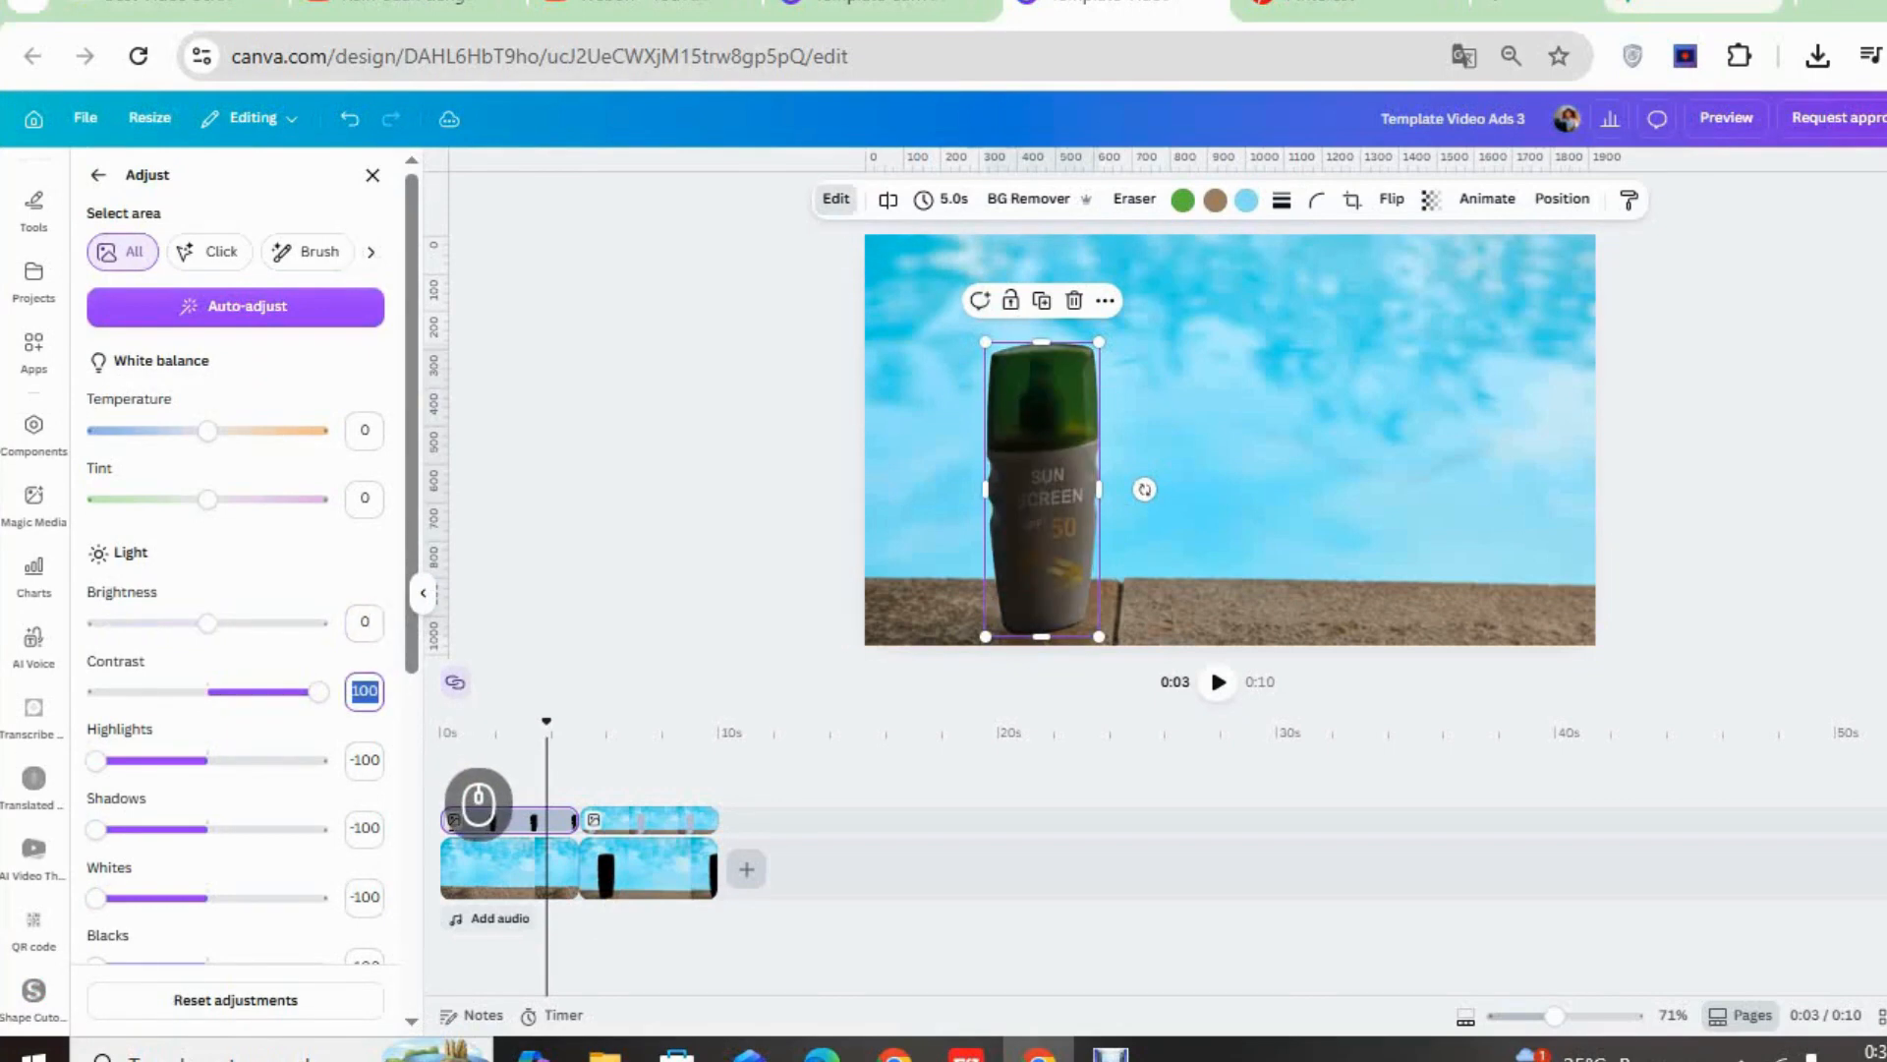
key(Return)
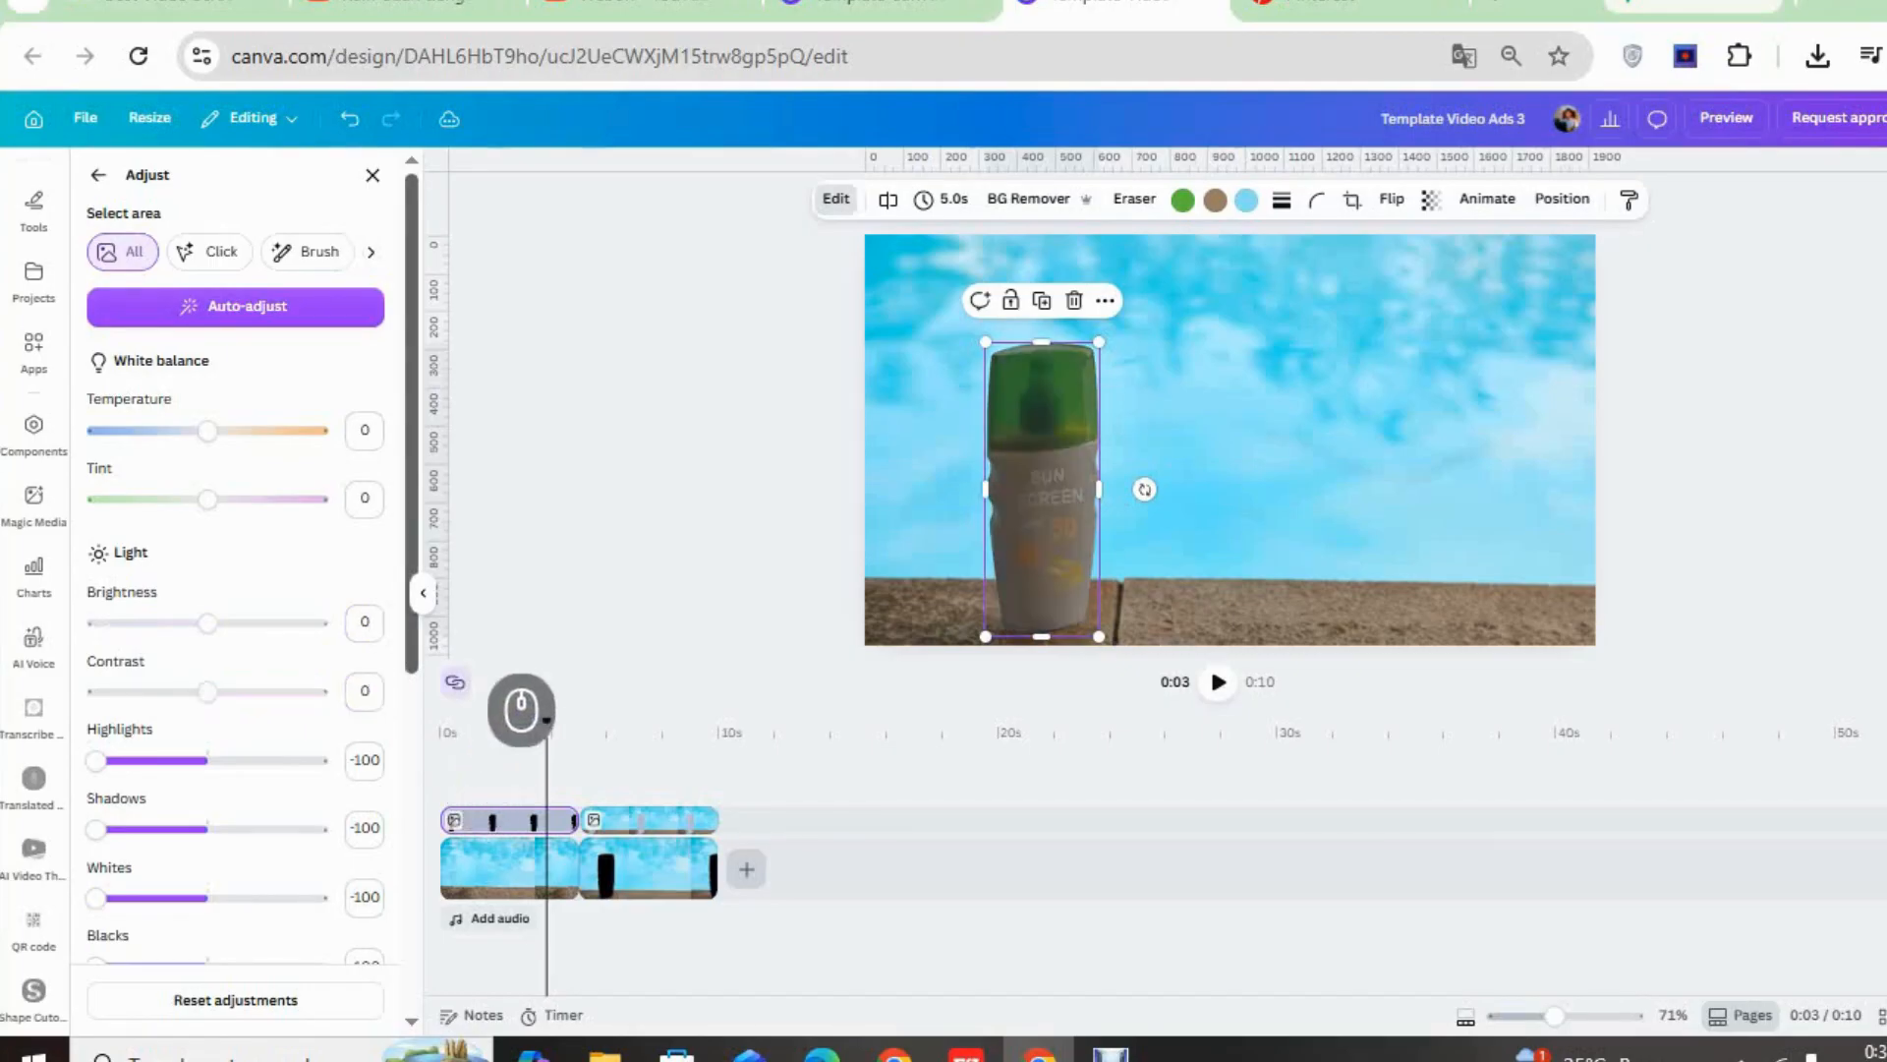
Reset the bottle's highlights and shadows to 0
scroll(236, 590, down, 3)
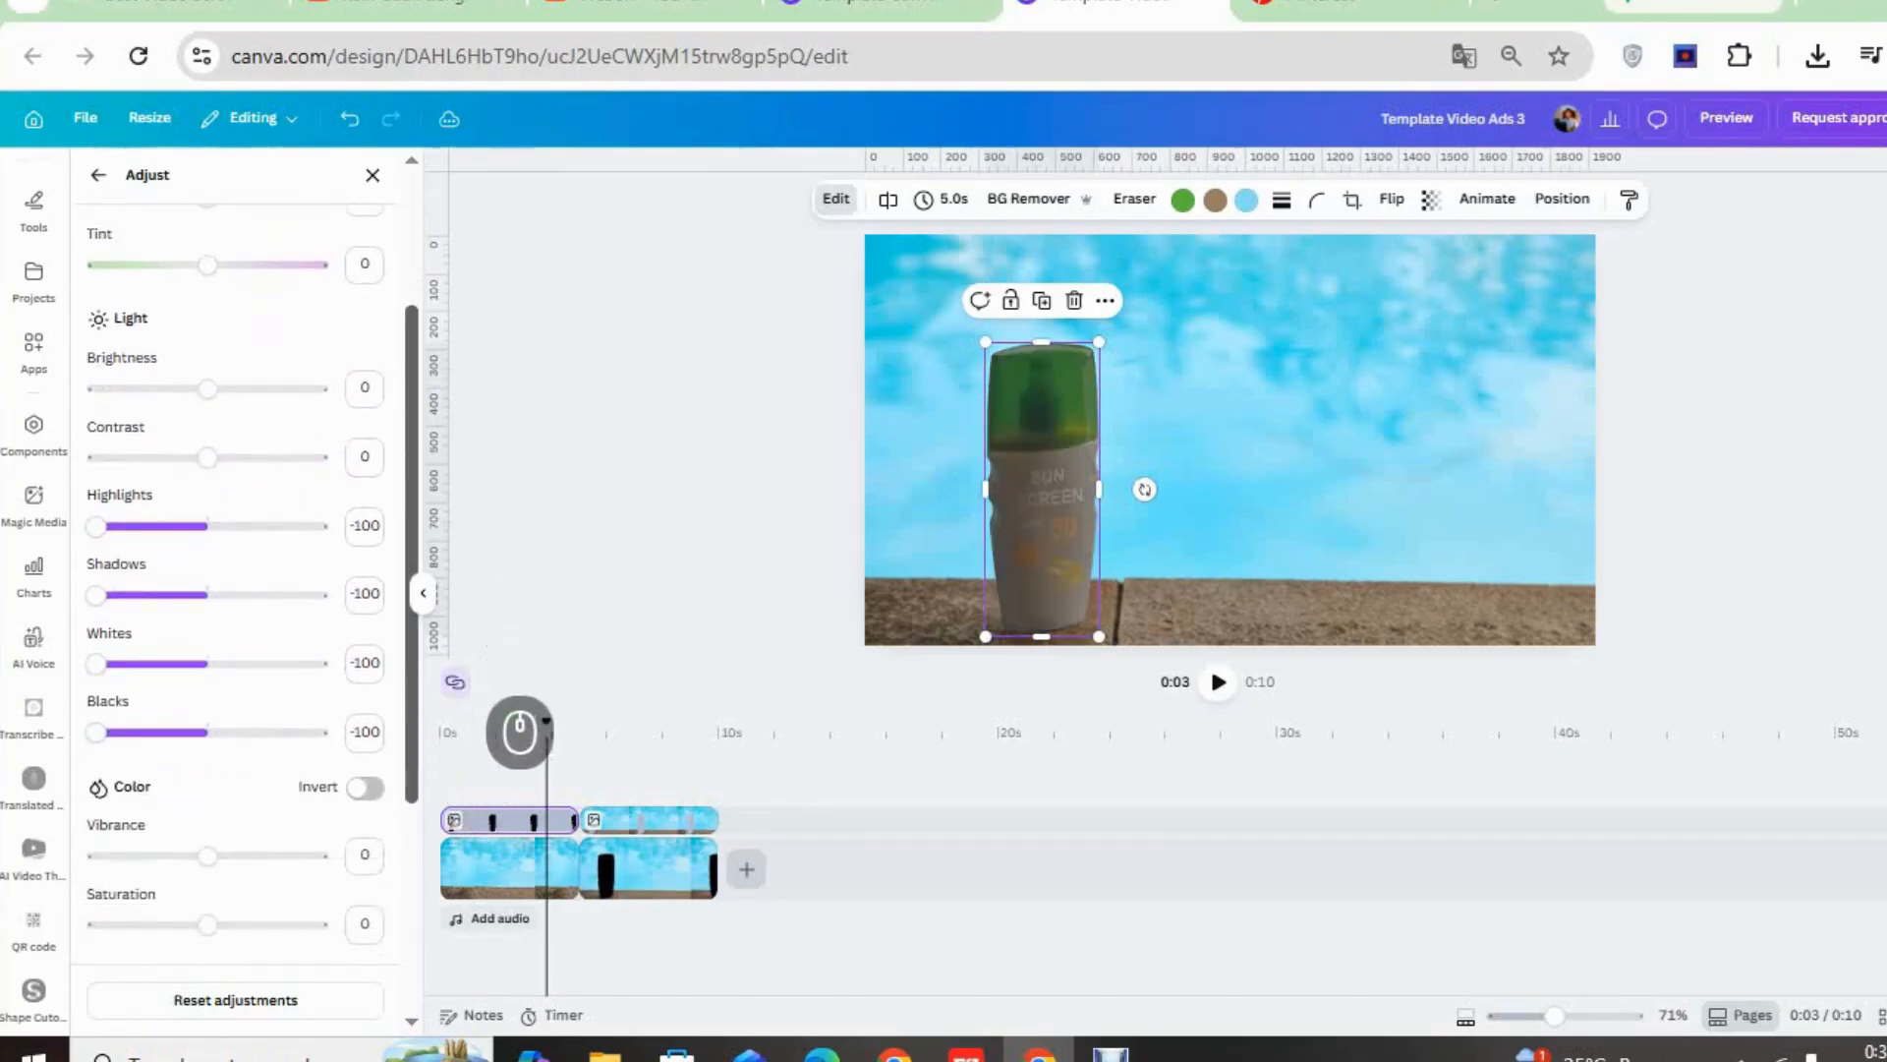
text(0)
key(Return)
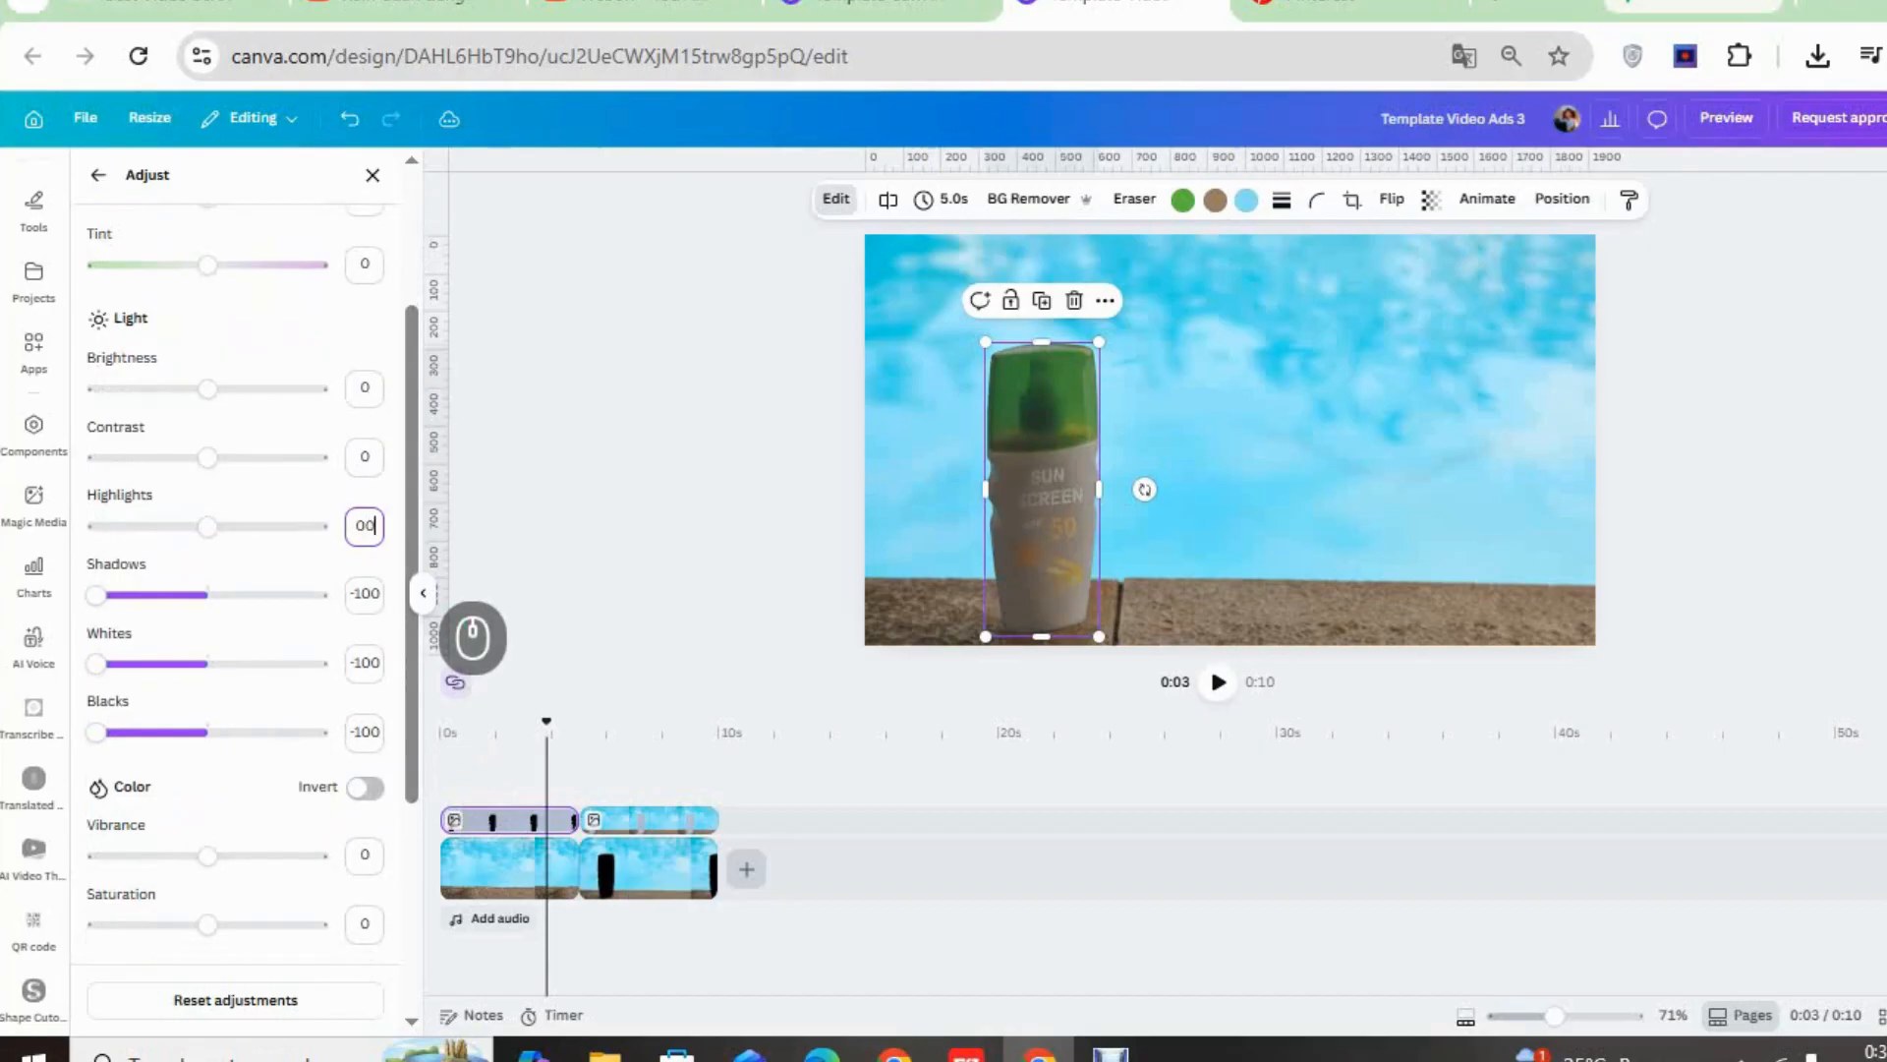
key(Tab)
text(0)
key(Return)
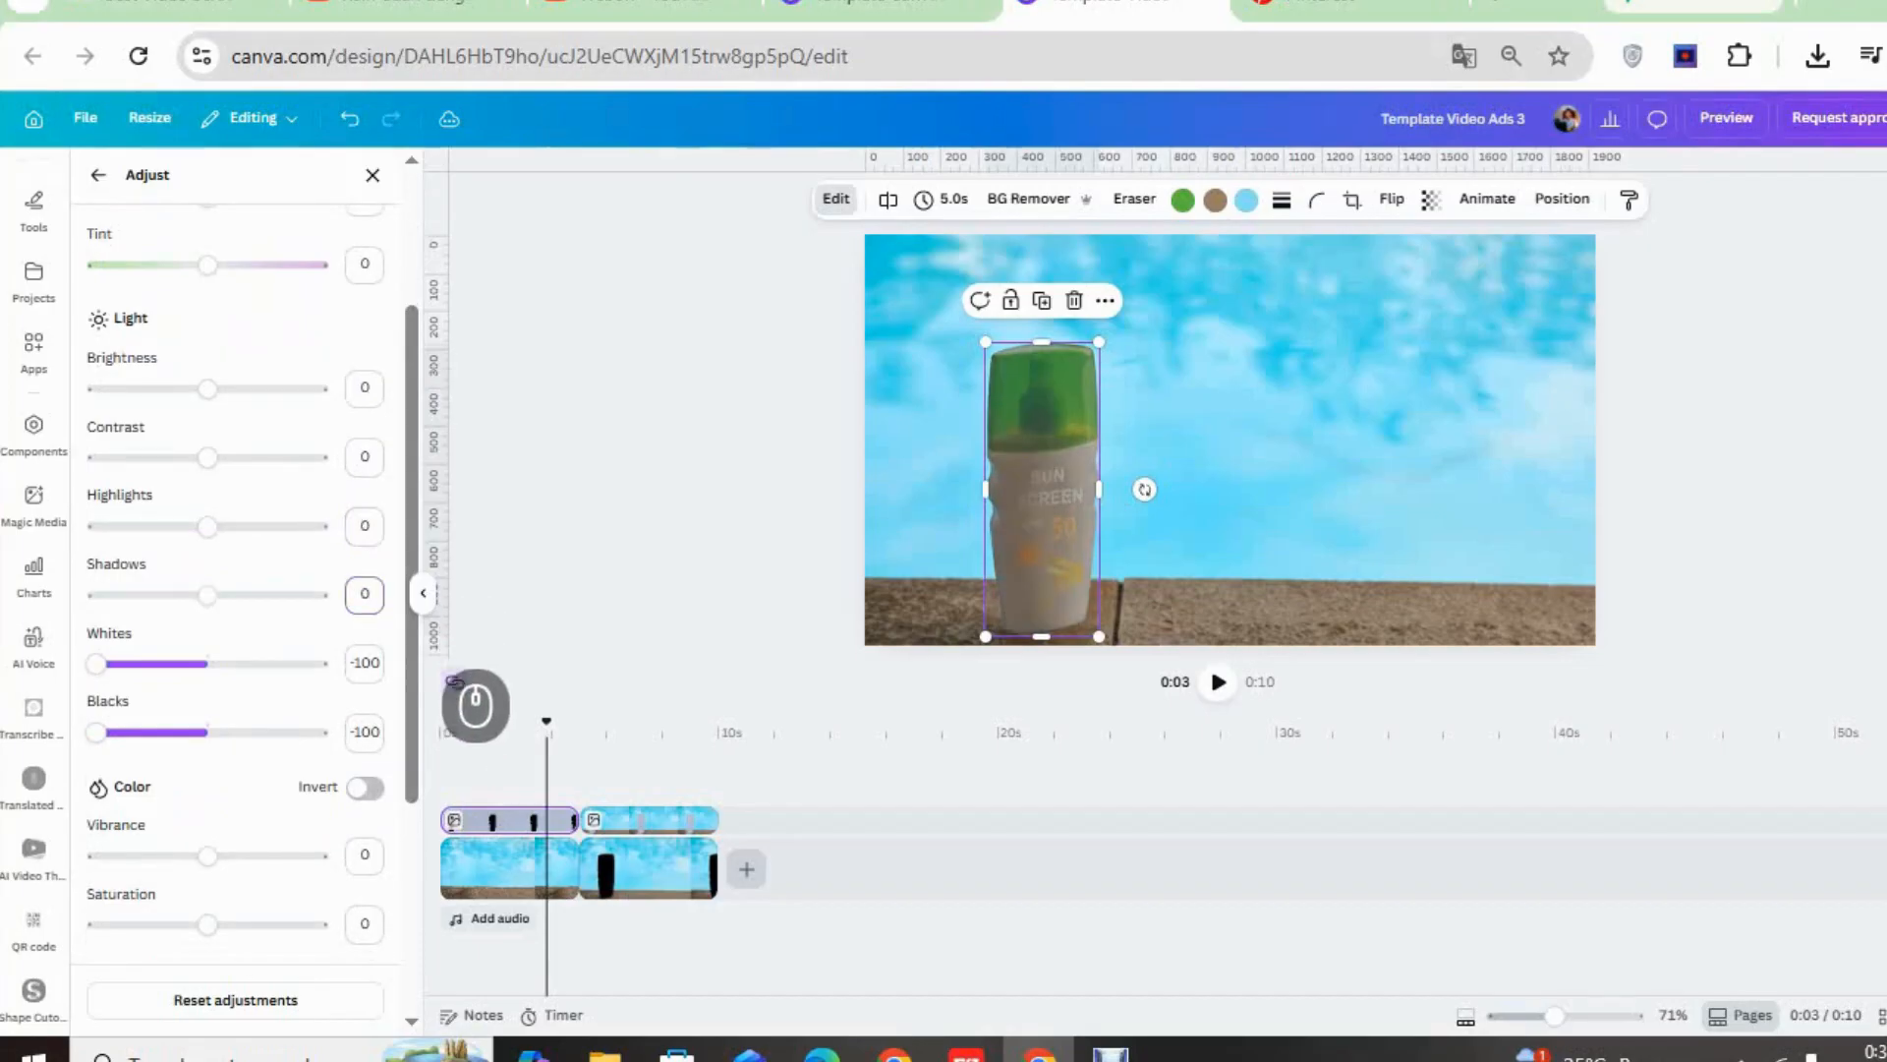
Reset the bottle's whites and blacks to 0 and deselect the bottle
key(Tab)
text(0)
key(Return)
key(Tab)
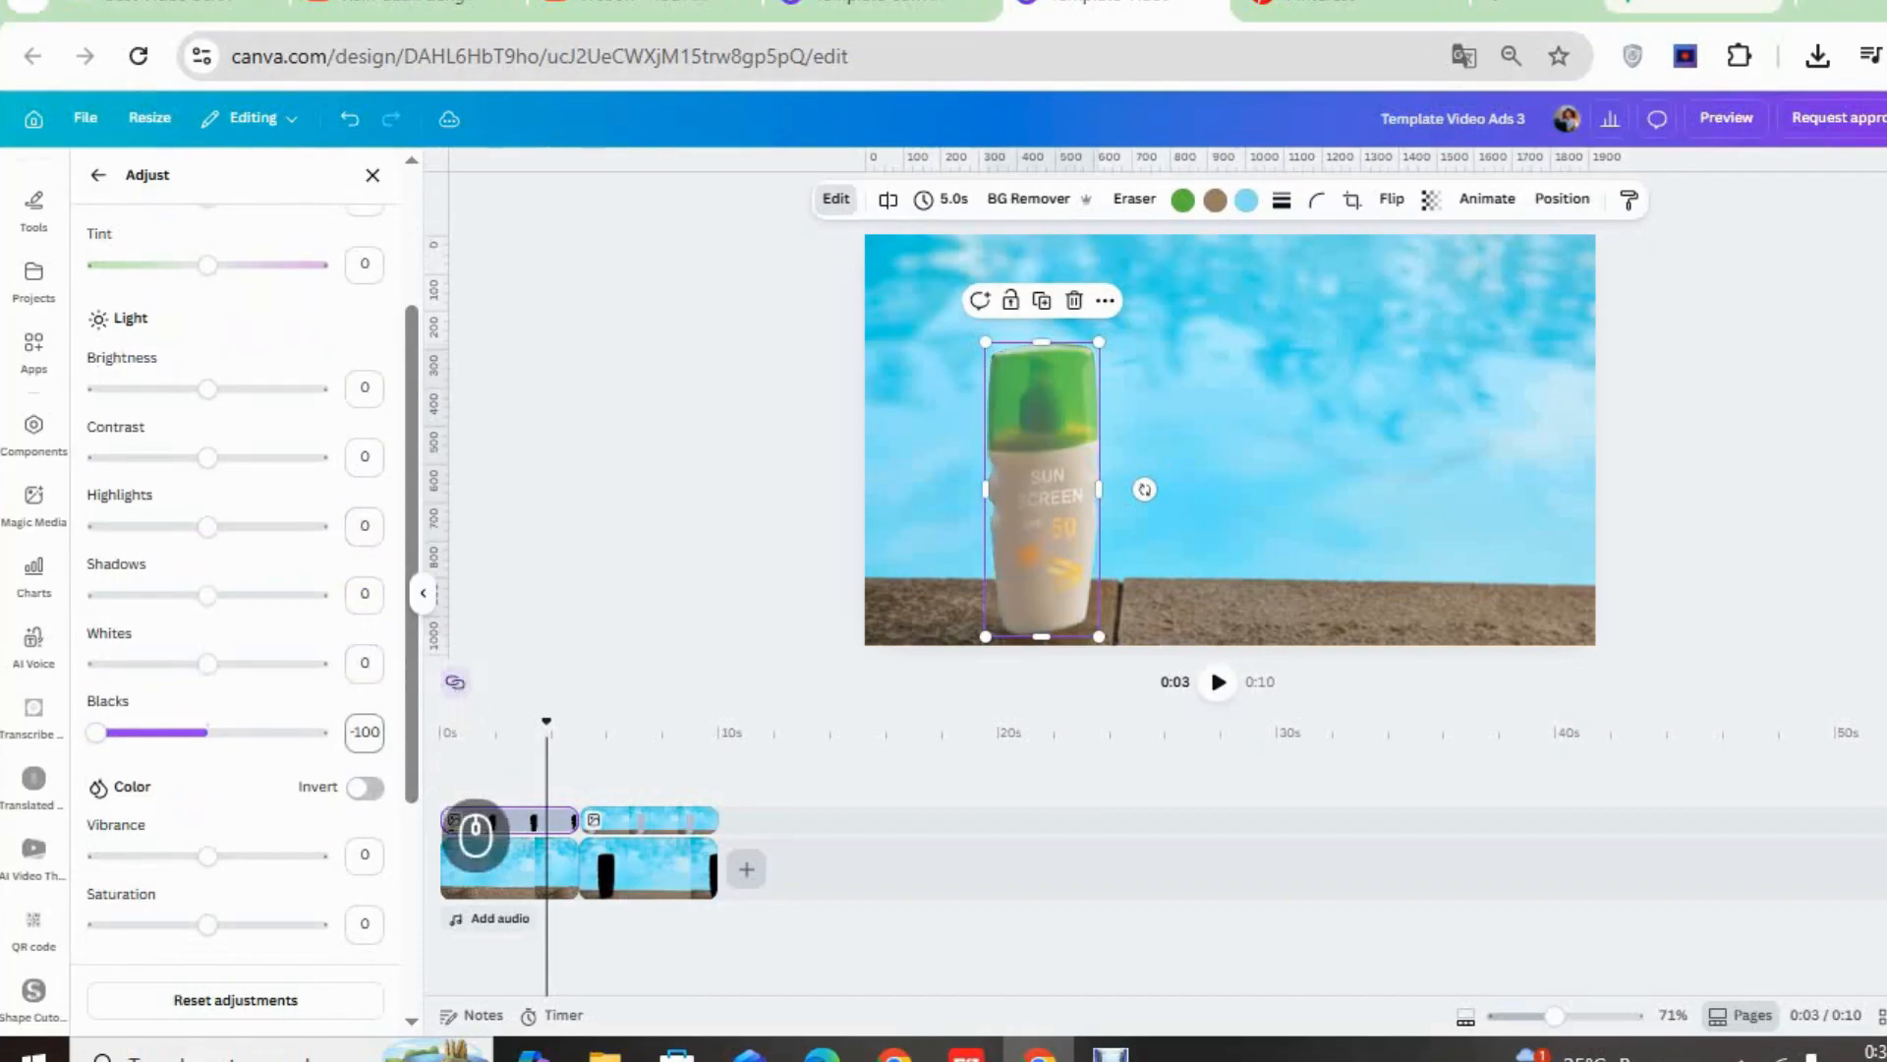
text(0)
key(Return)
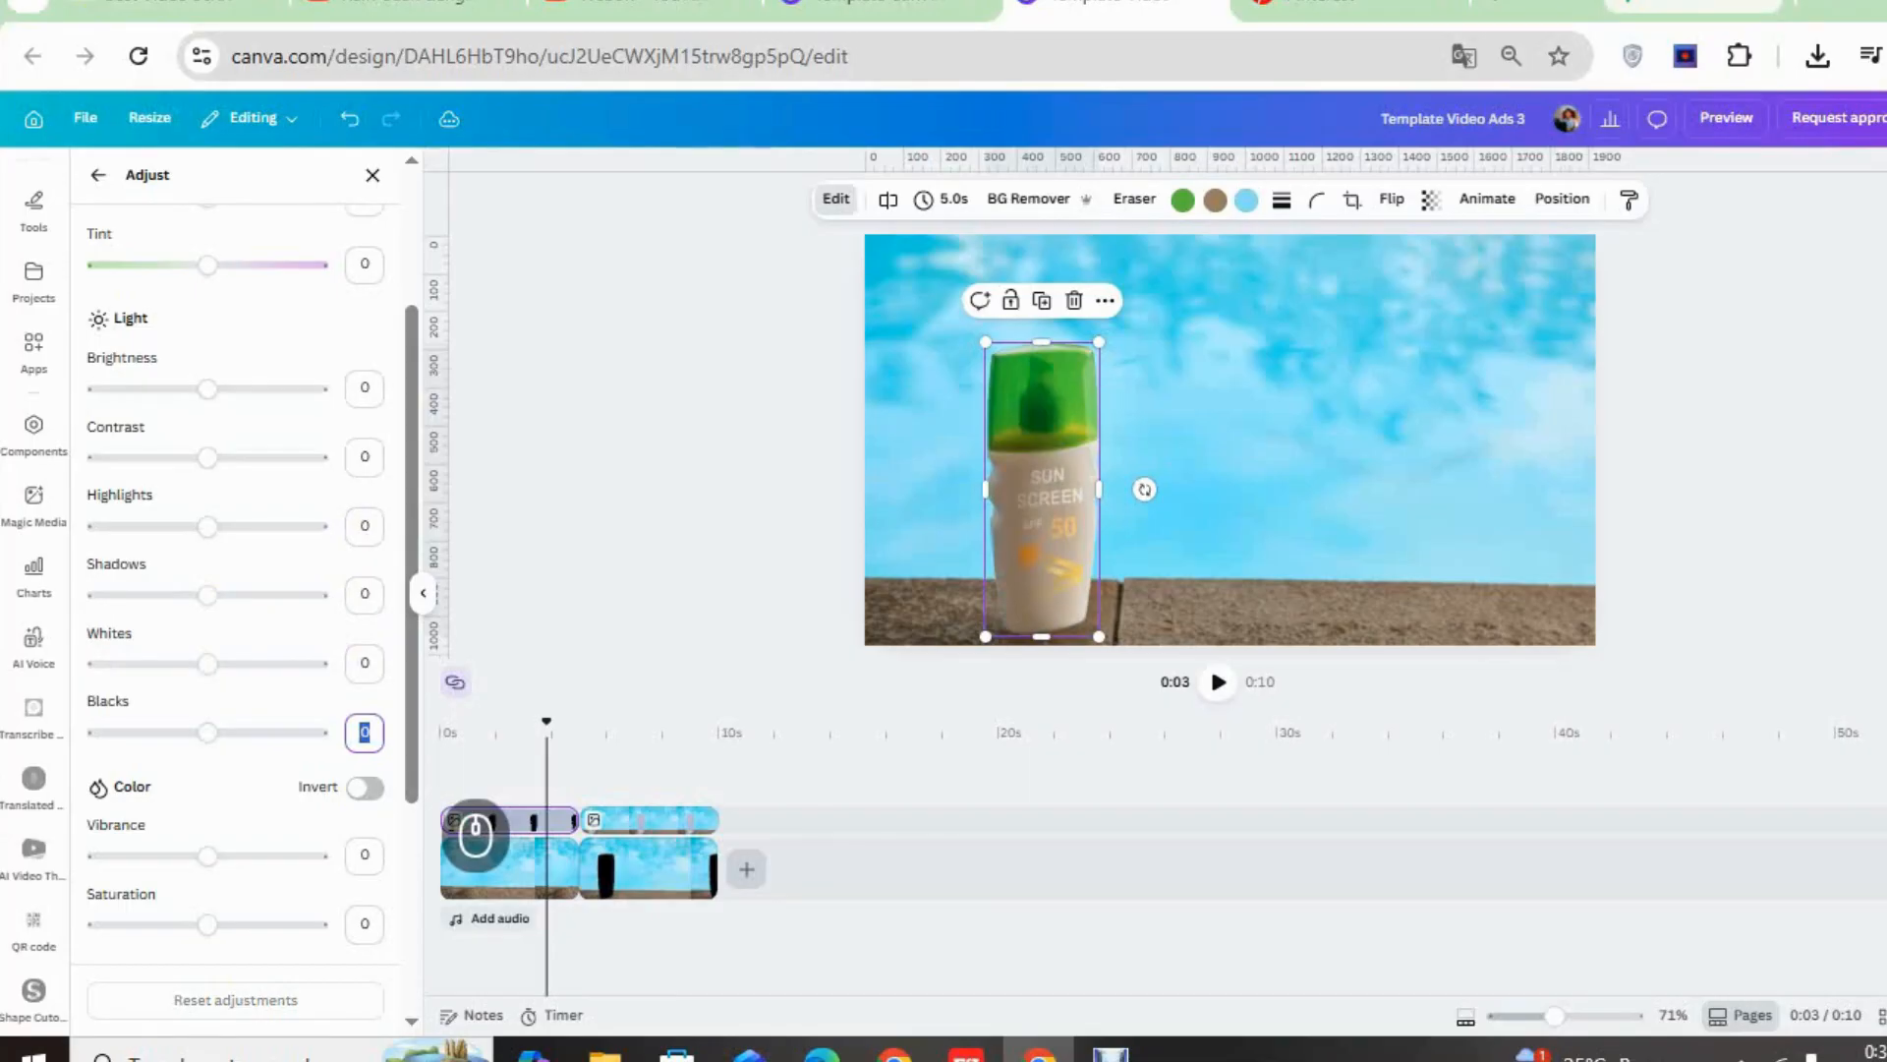
click(529, 649)
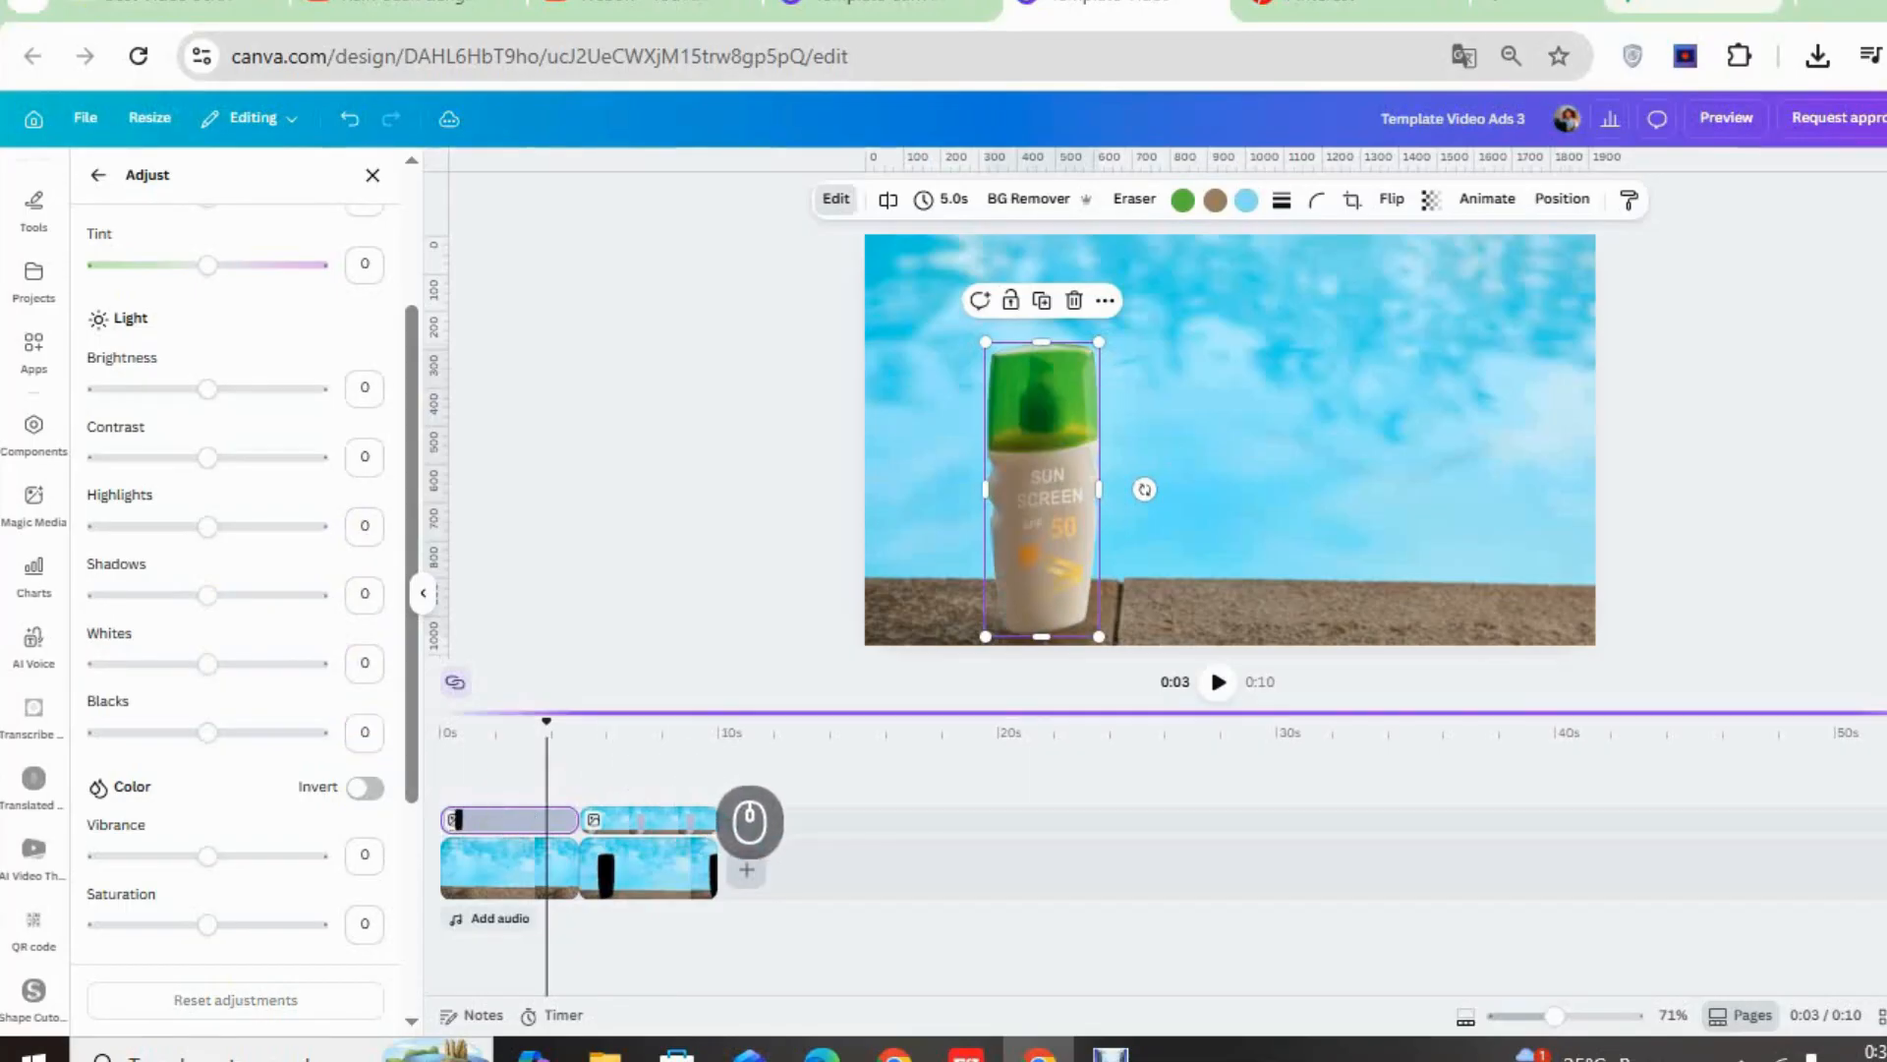
click(771, 815)
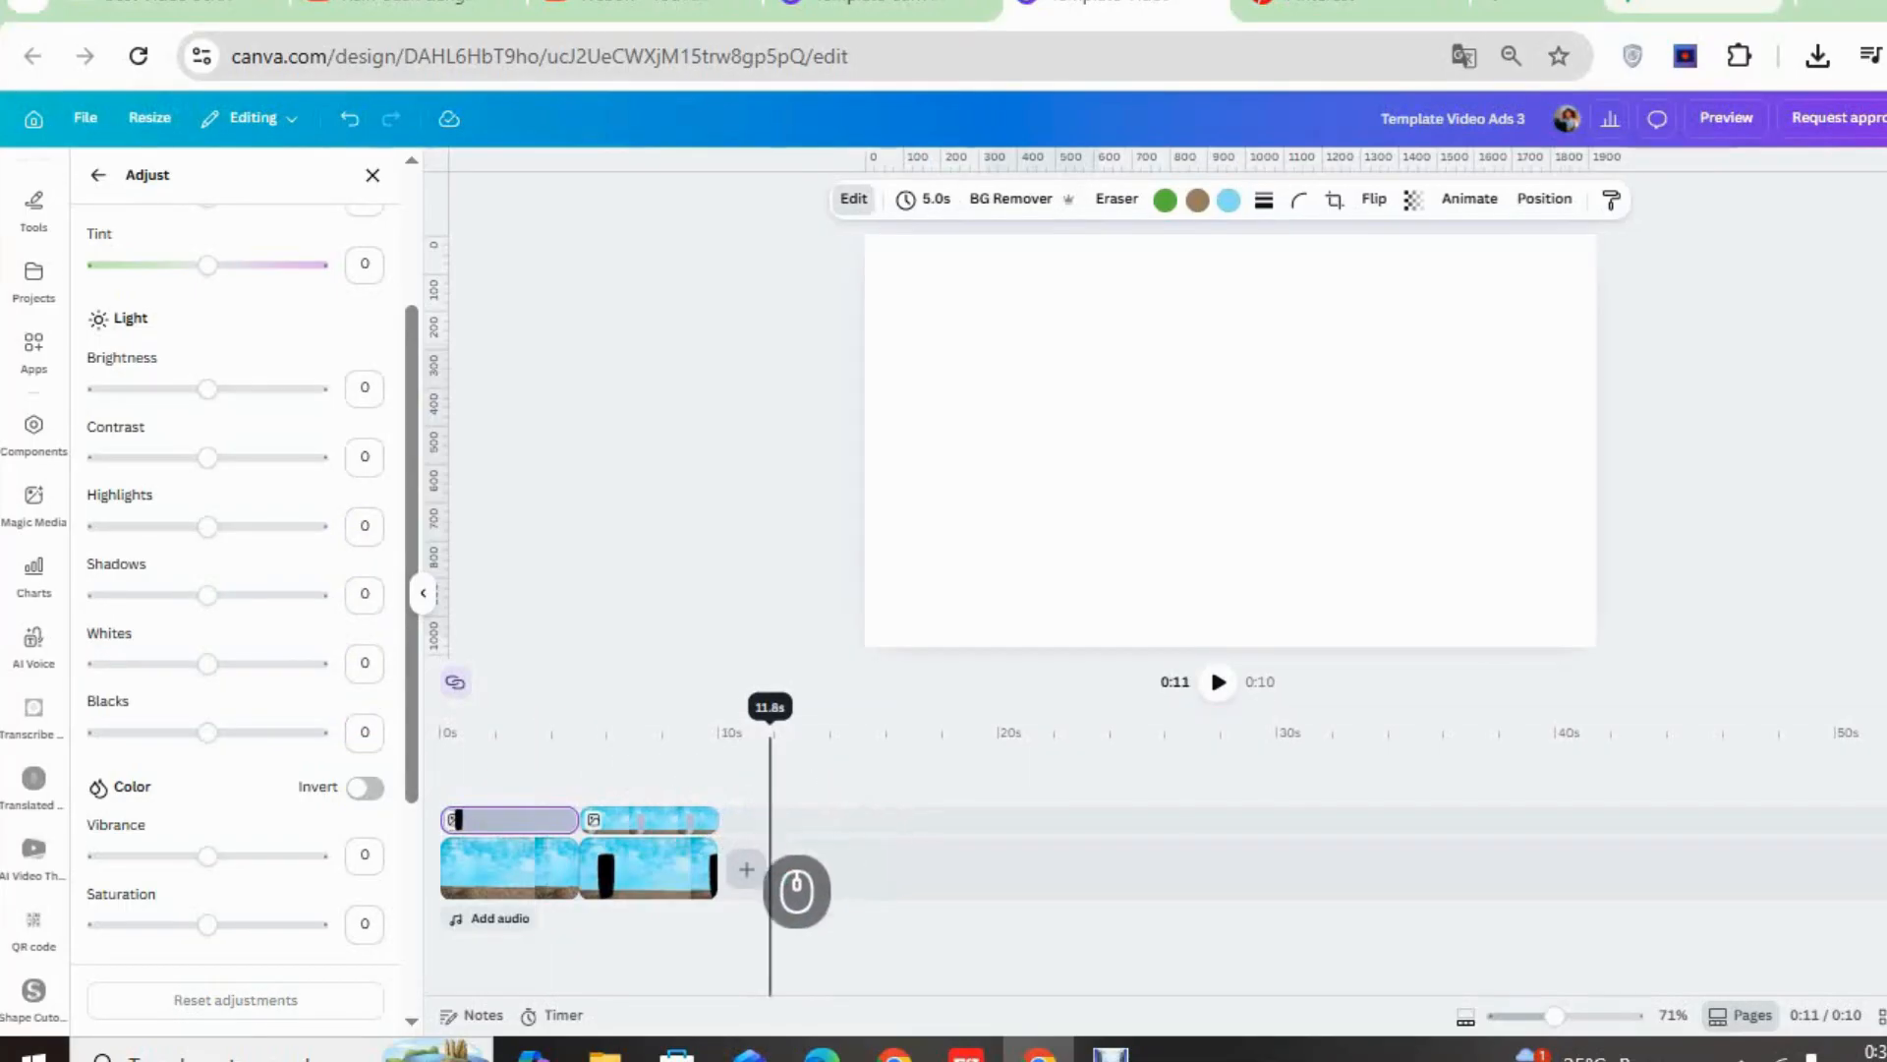
Move the cutout layer from the second page onto the first, stacked above the bottle layer
click(648, 816)
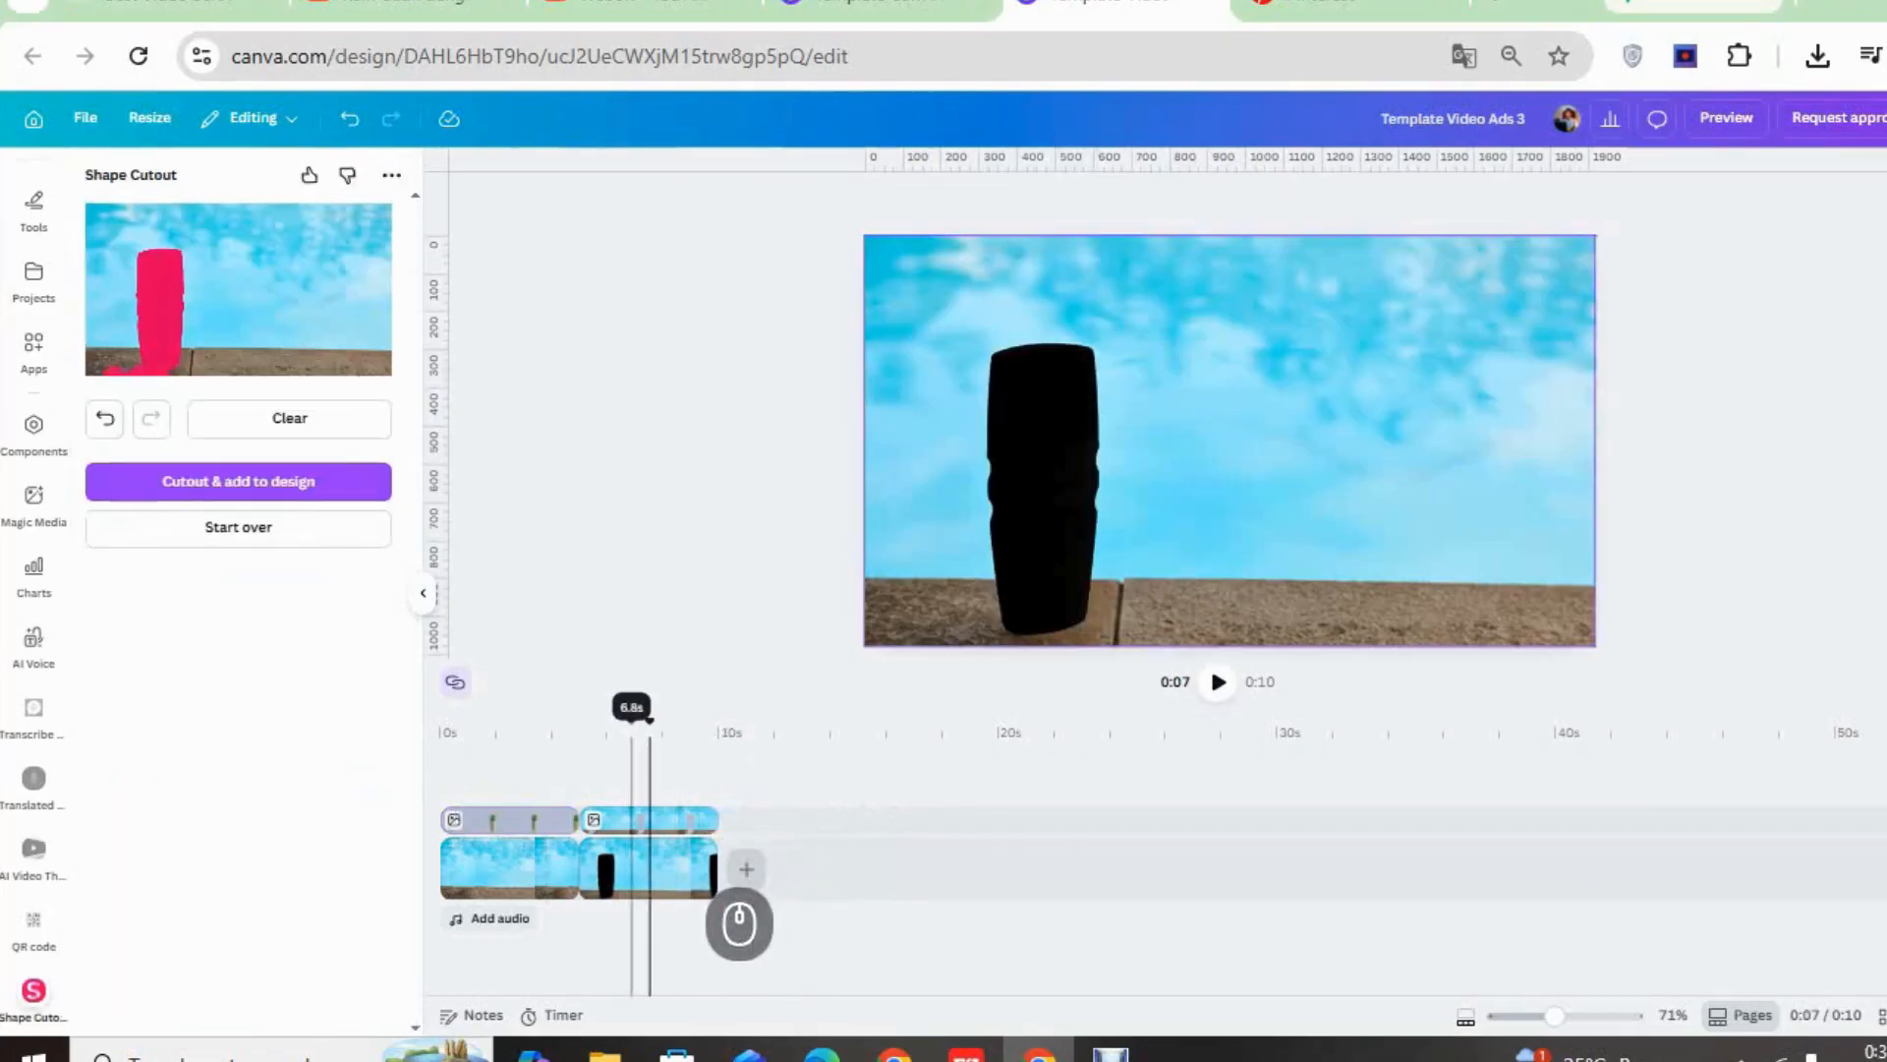
click(635, 820)
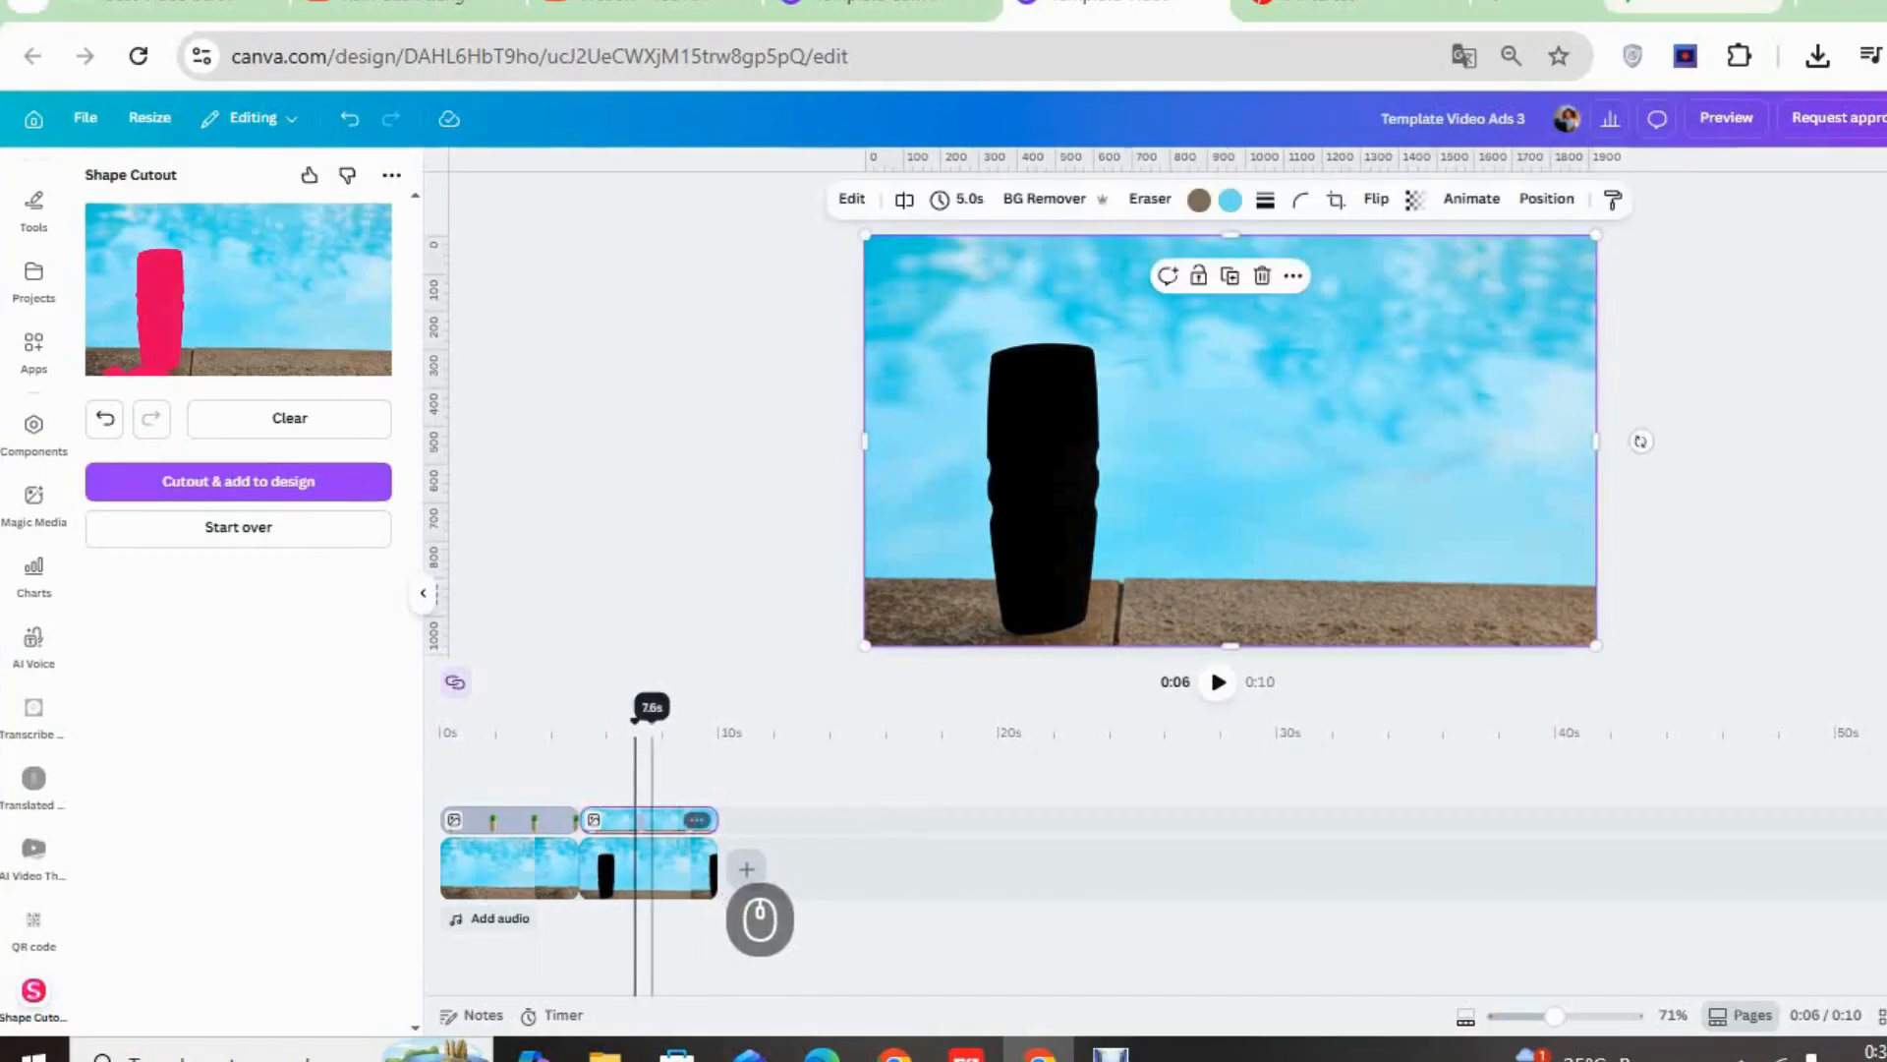
mouse_move(703, 880)
mouse_down()
mouse_move(597, 863)
mouse_move(610, 916)
mouse_up()
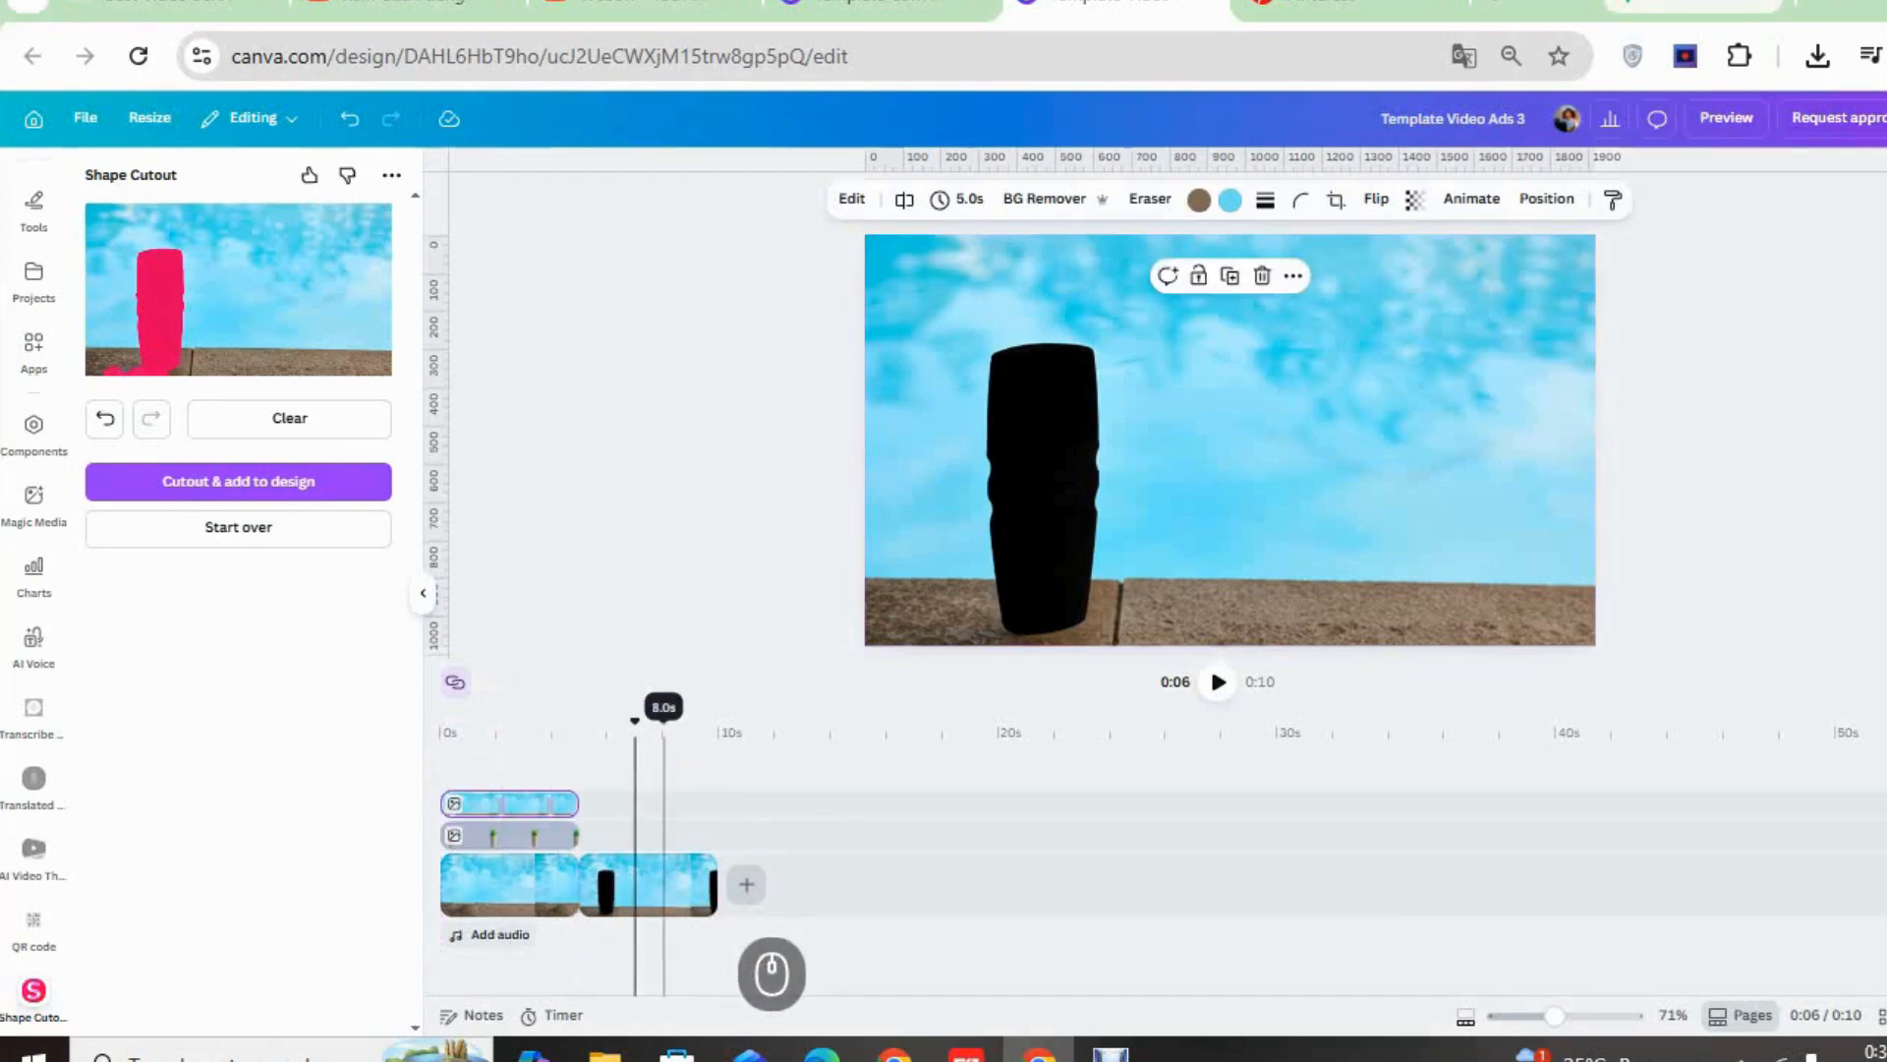
Delete the second page with the silhouette image and return the playhead to the first second
click(664, 885)
key(Delete)
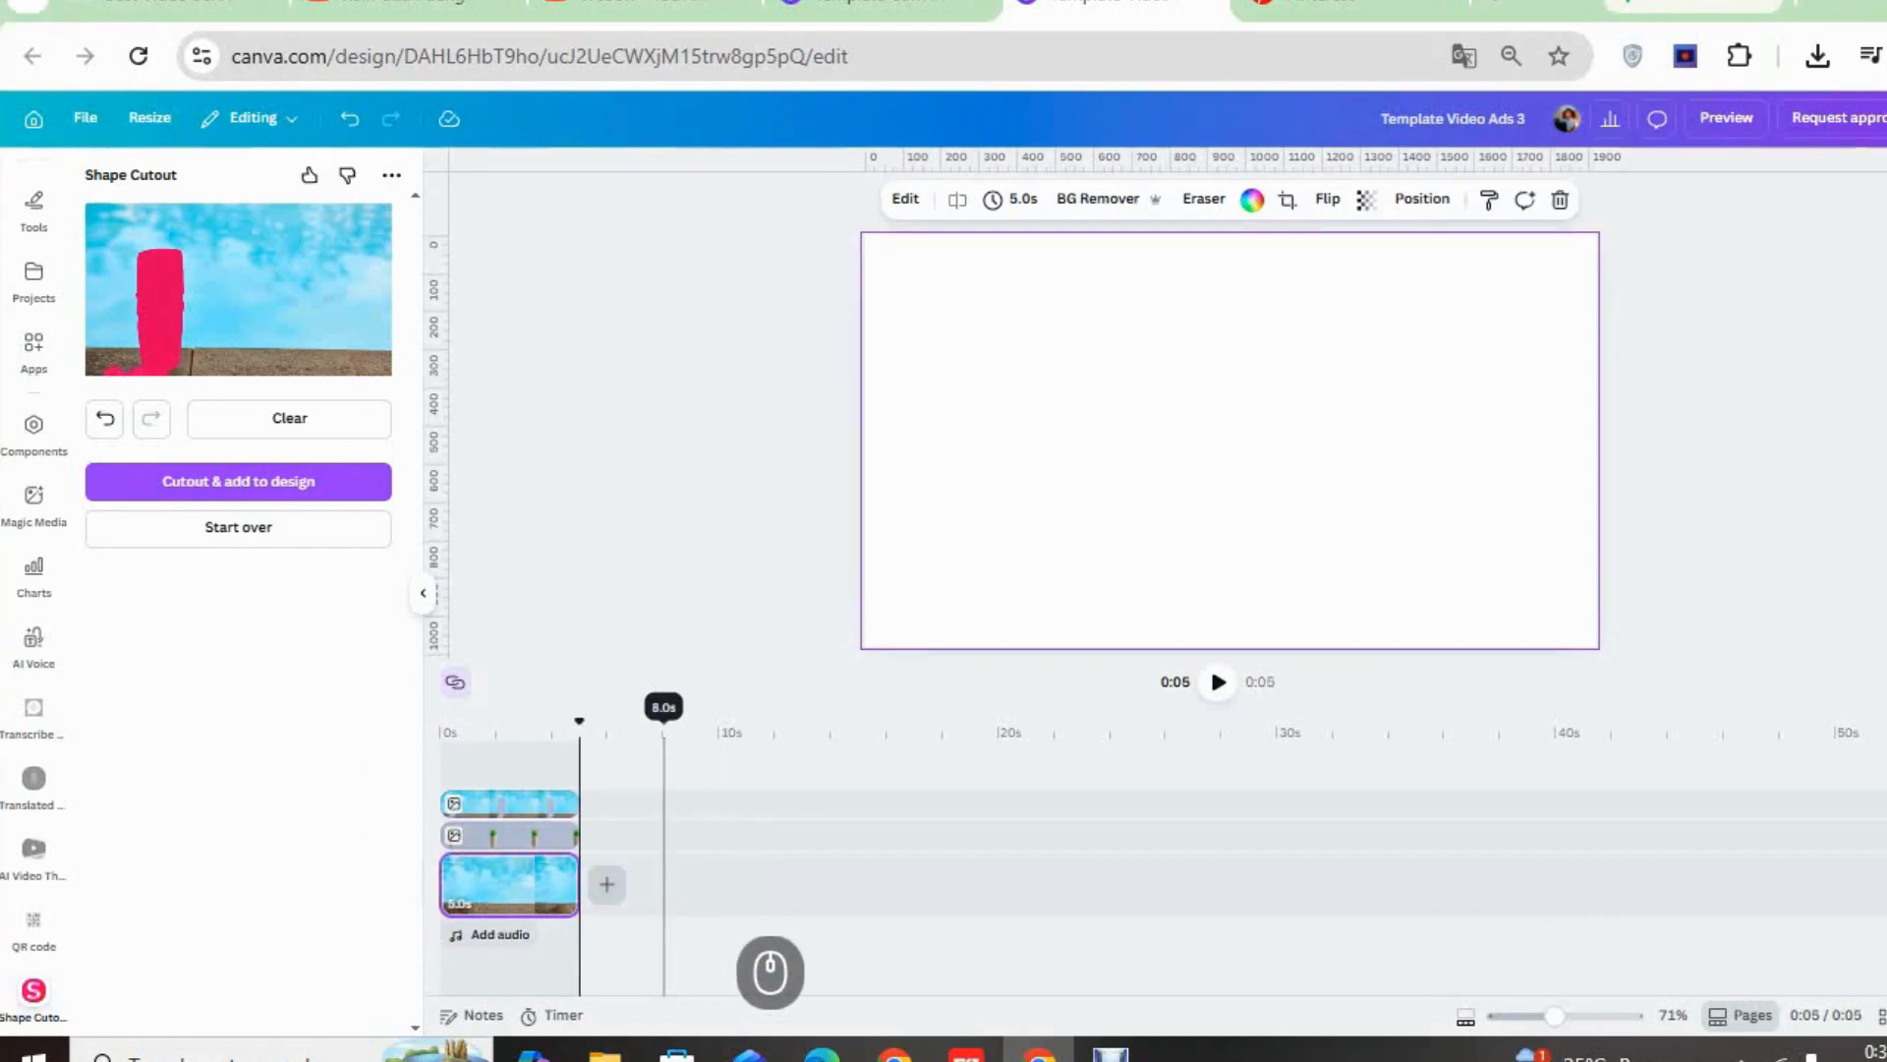
drag(652, 838, 572, 838)
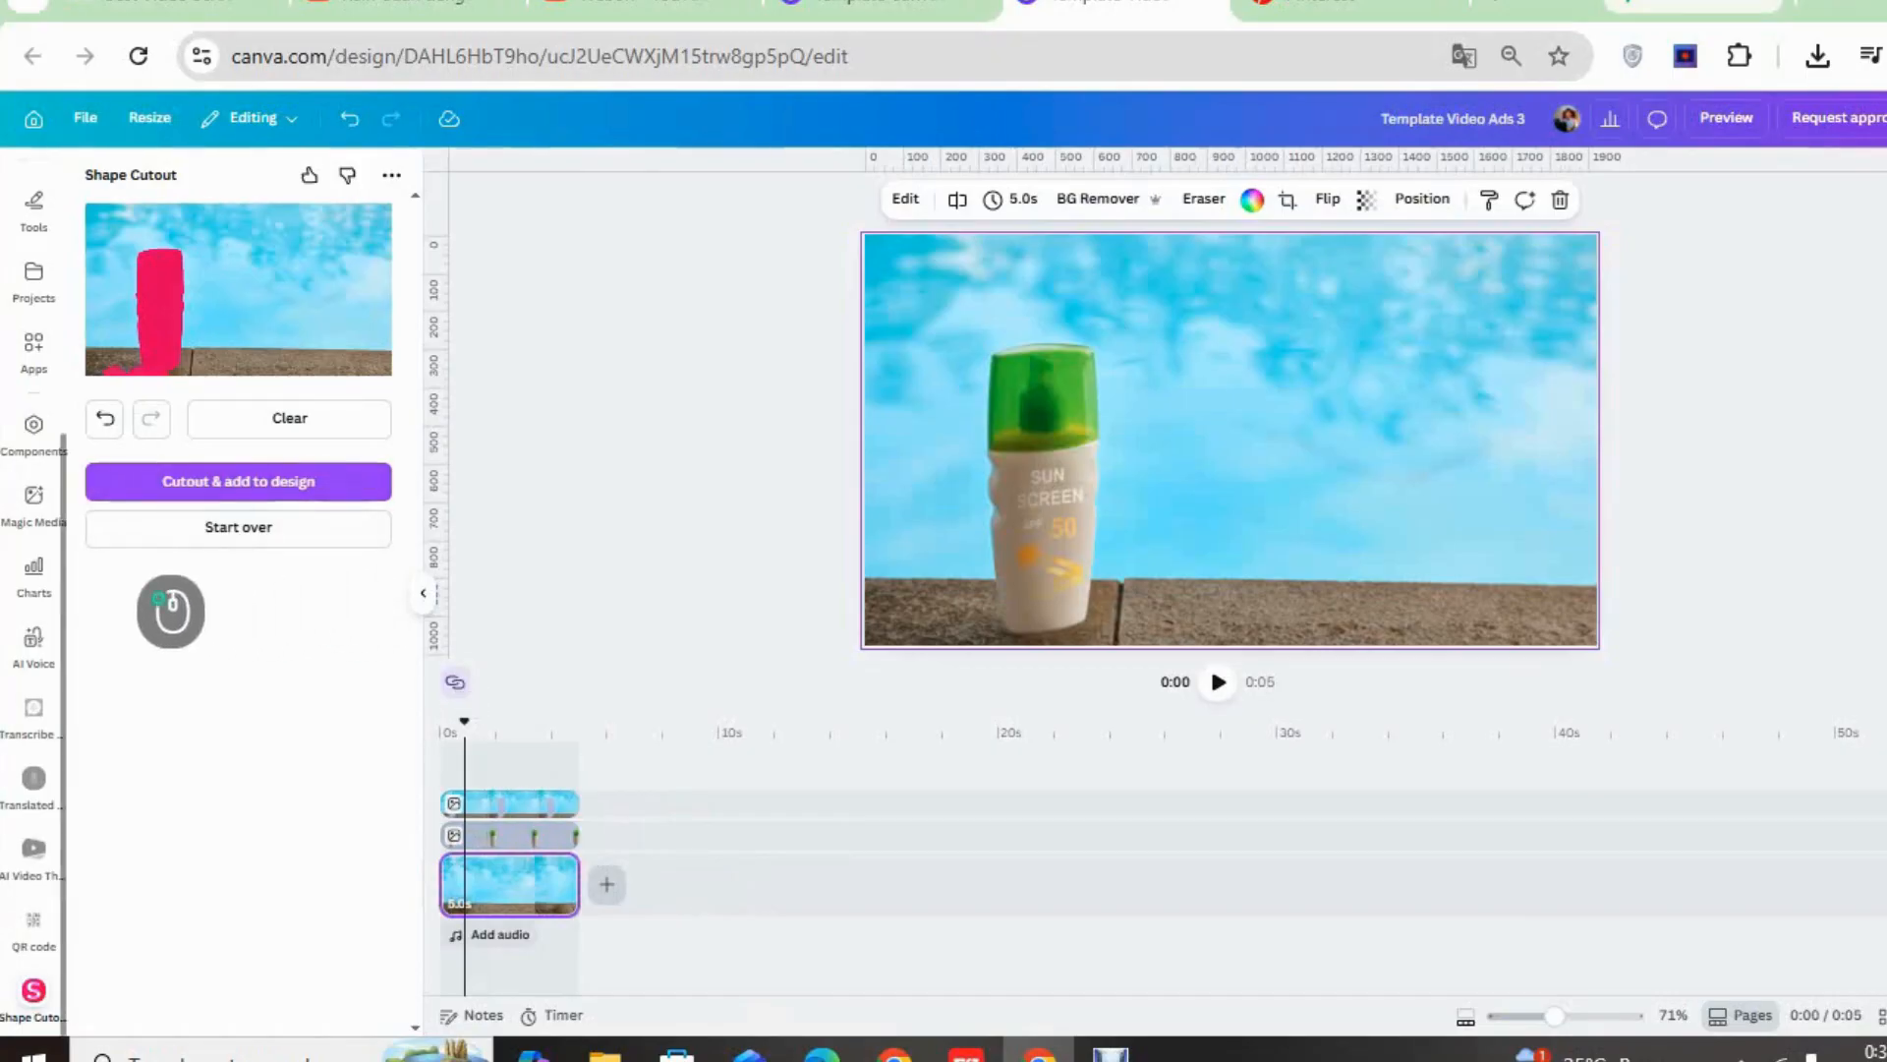
Add a square shape beside the bottle and stretch it into a thin horizontal bar about 690 px wide
scroll(170, 610, up, 3)
drag(63, 285, 56, 97)
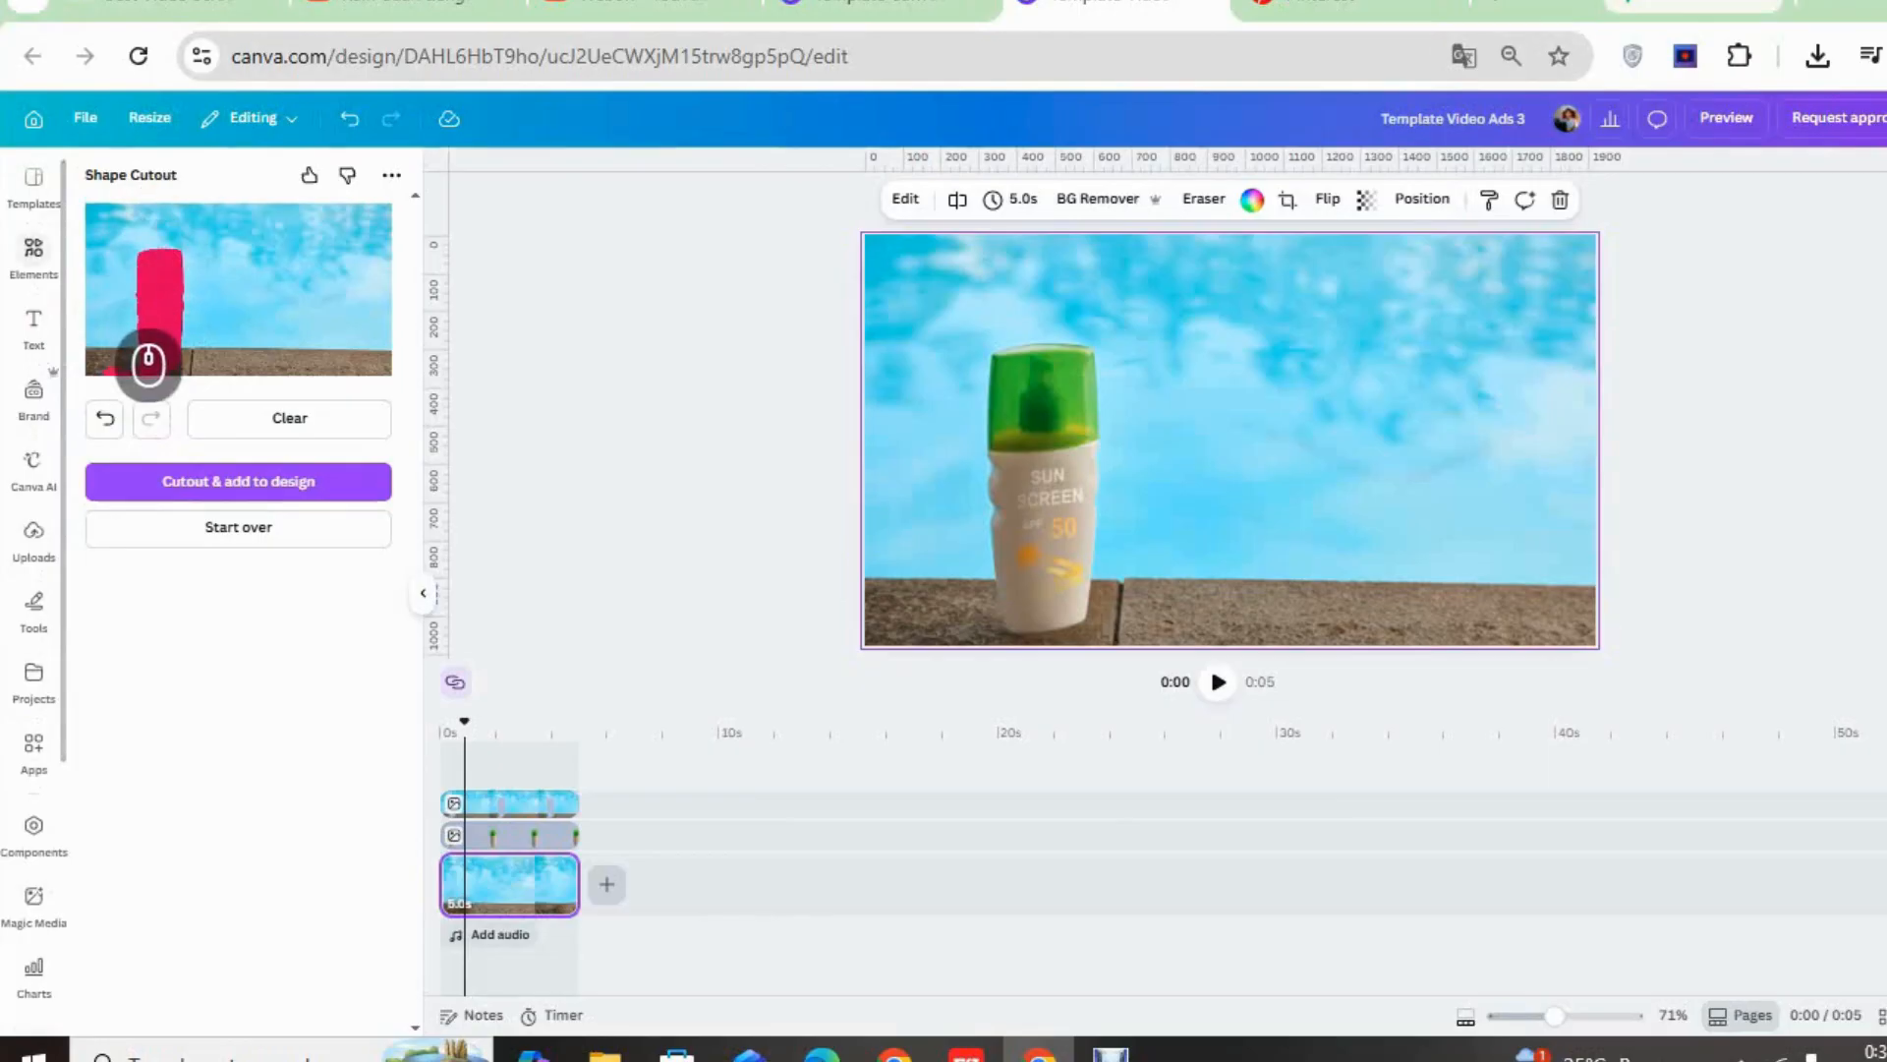
click(34, 254)
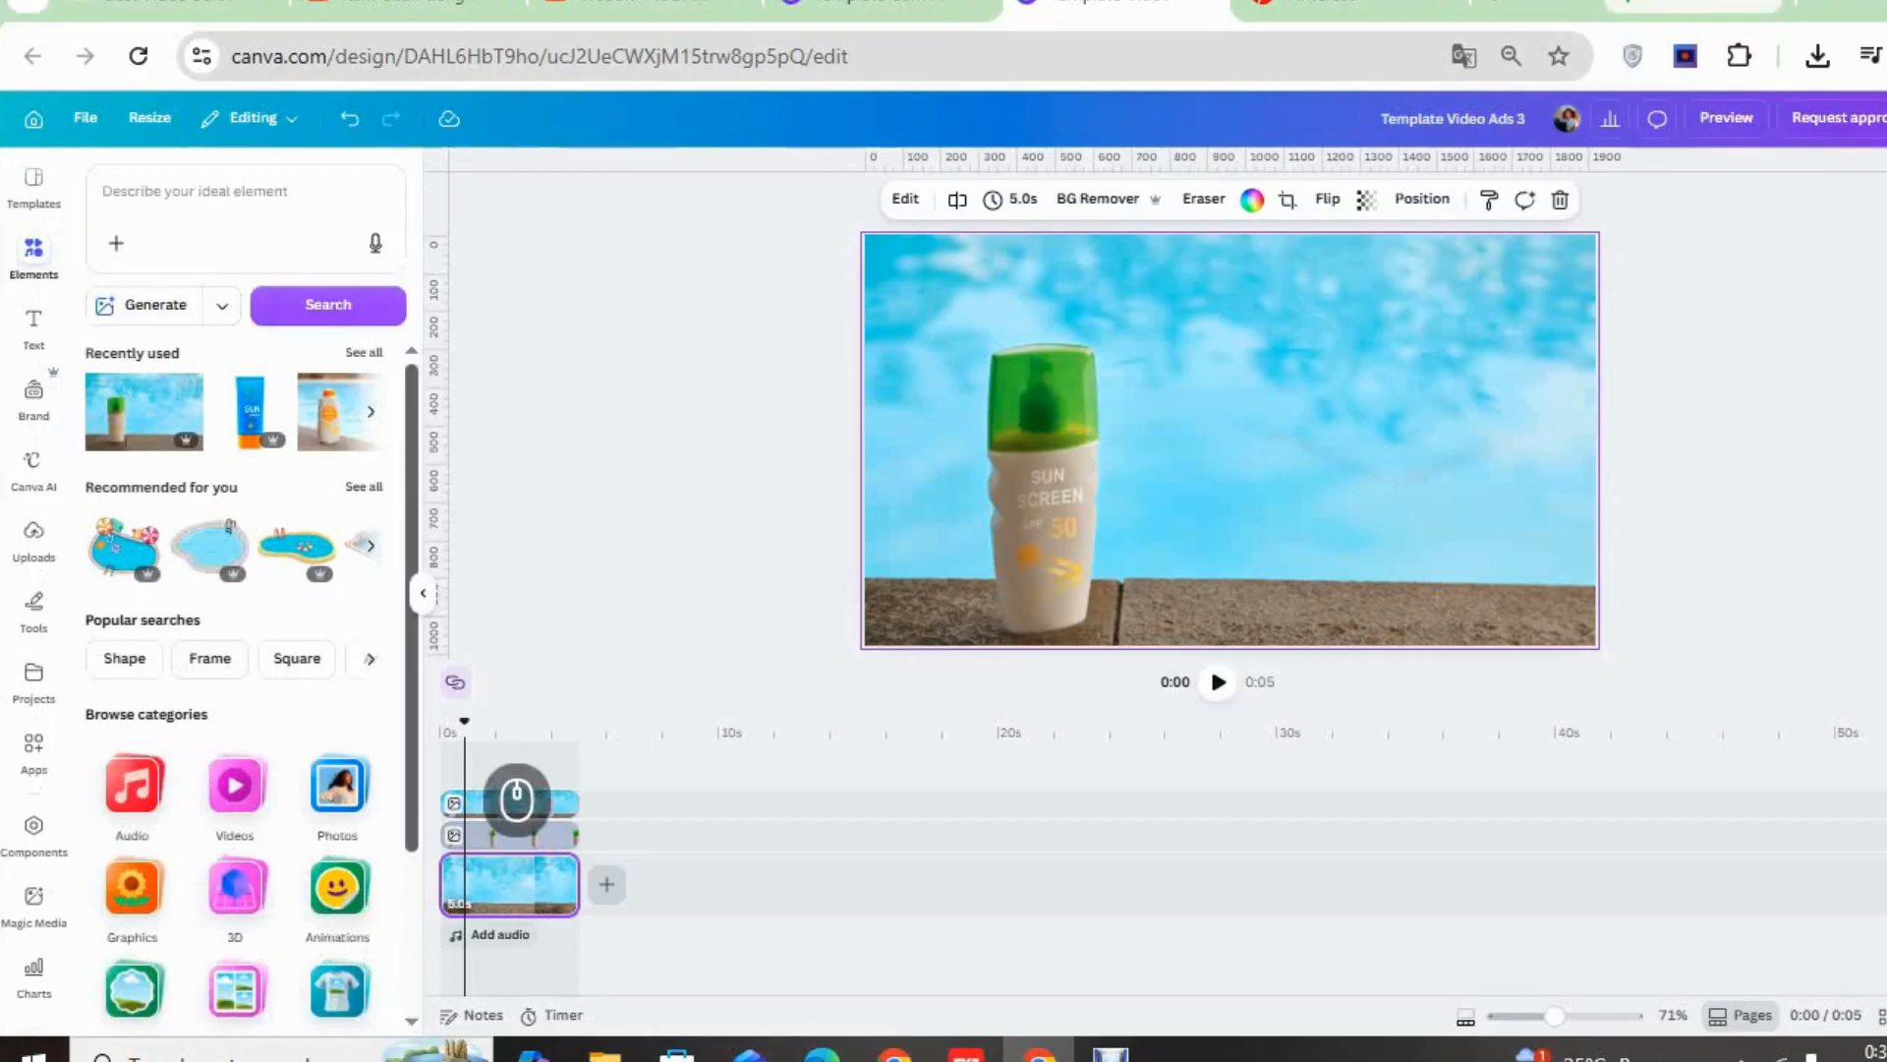
scroll(236, 786, down, 3)
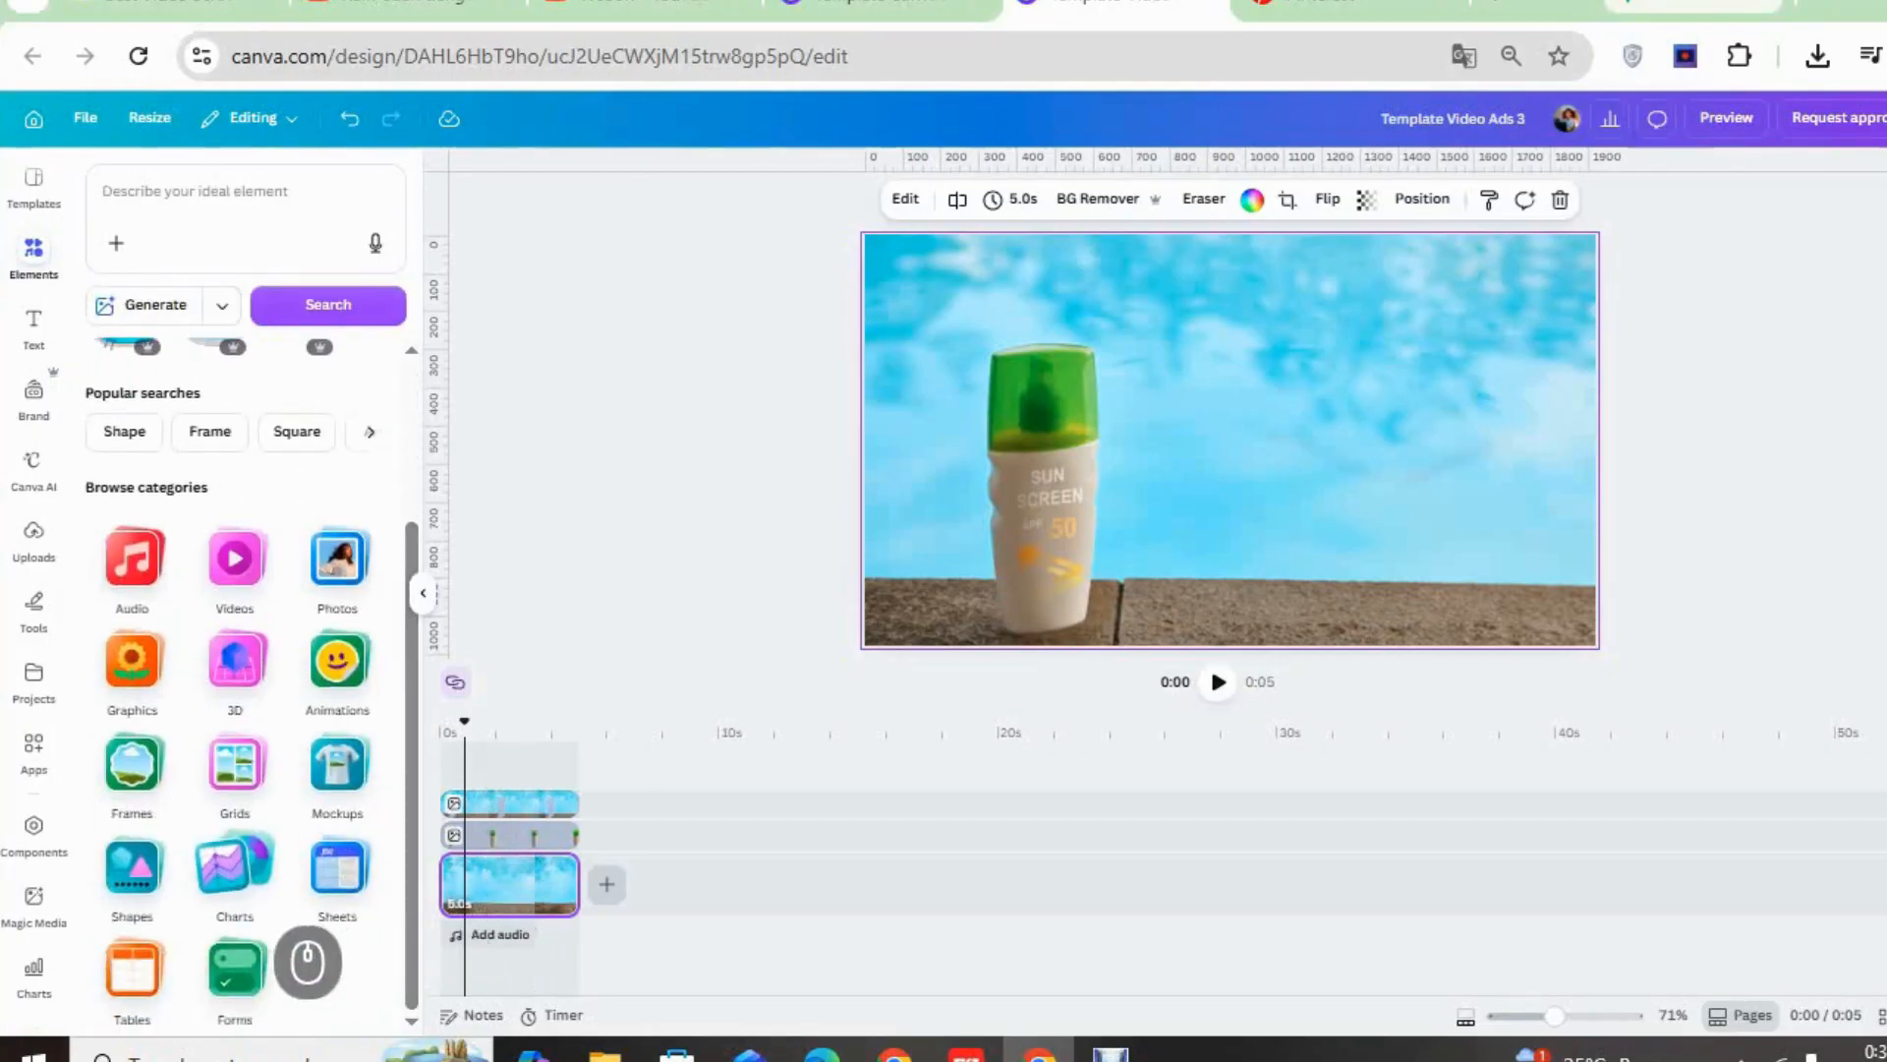
click(137, 870)
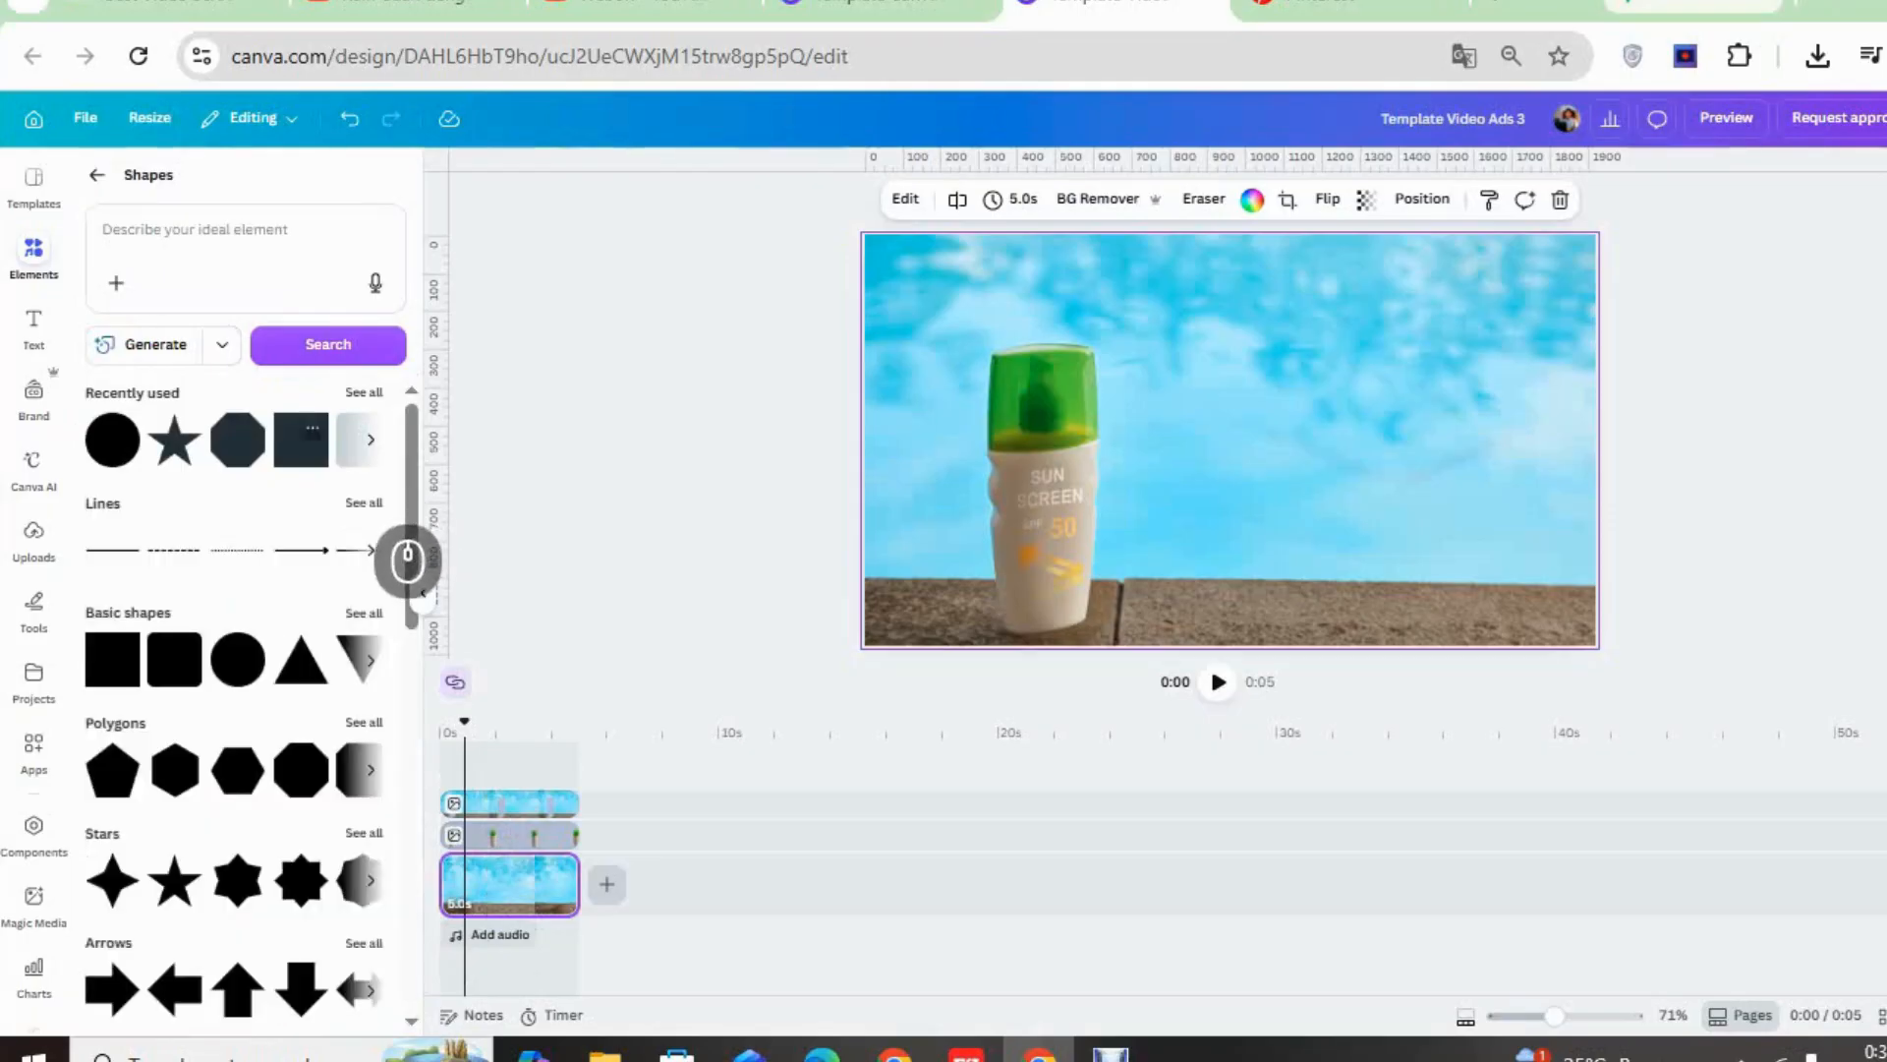
click(301, 450)
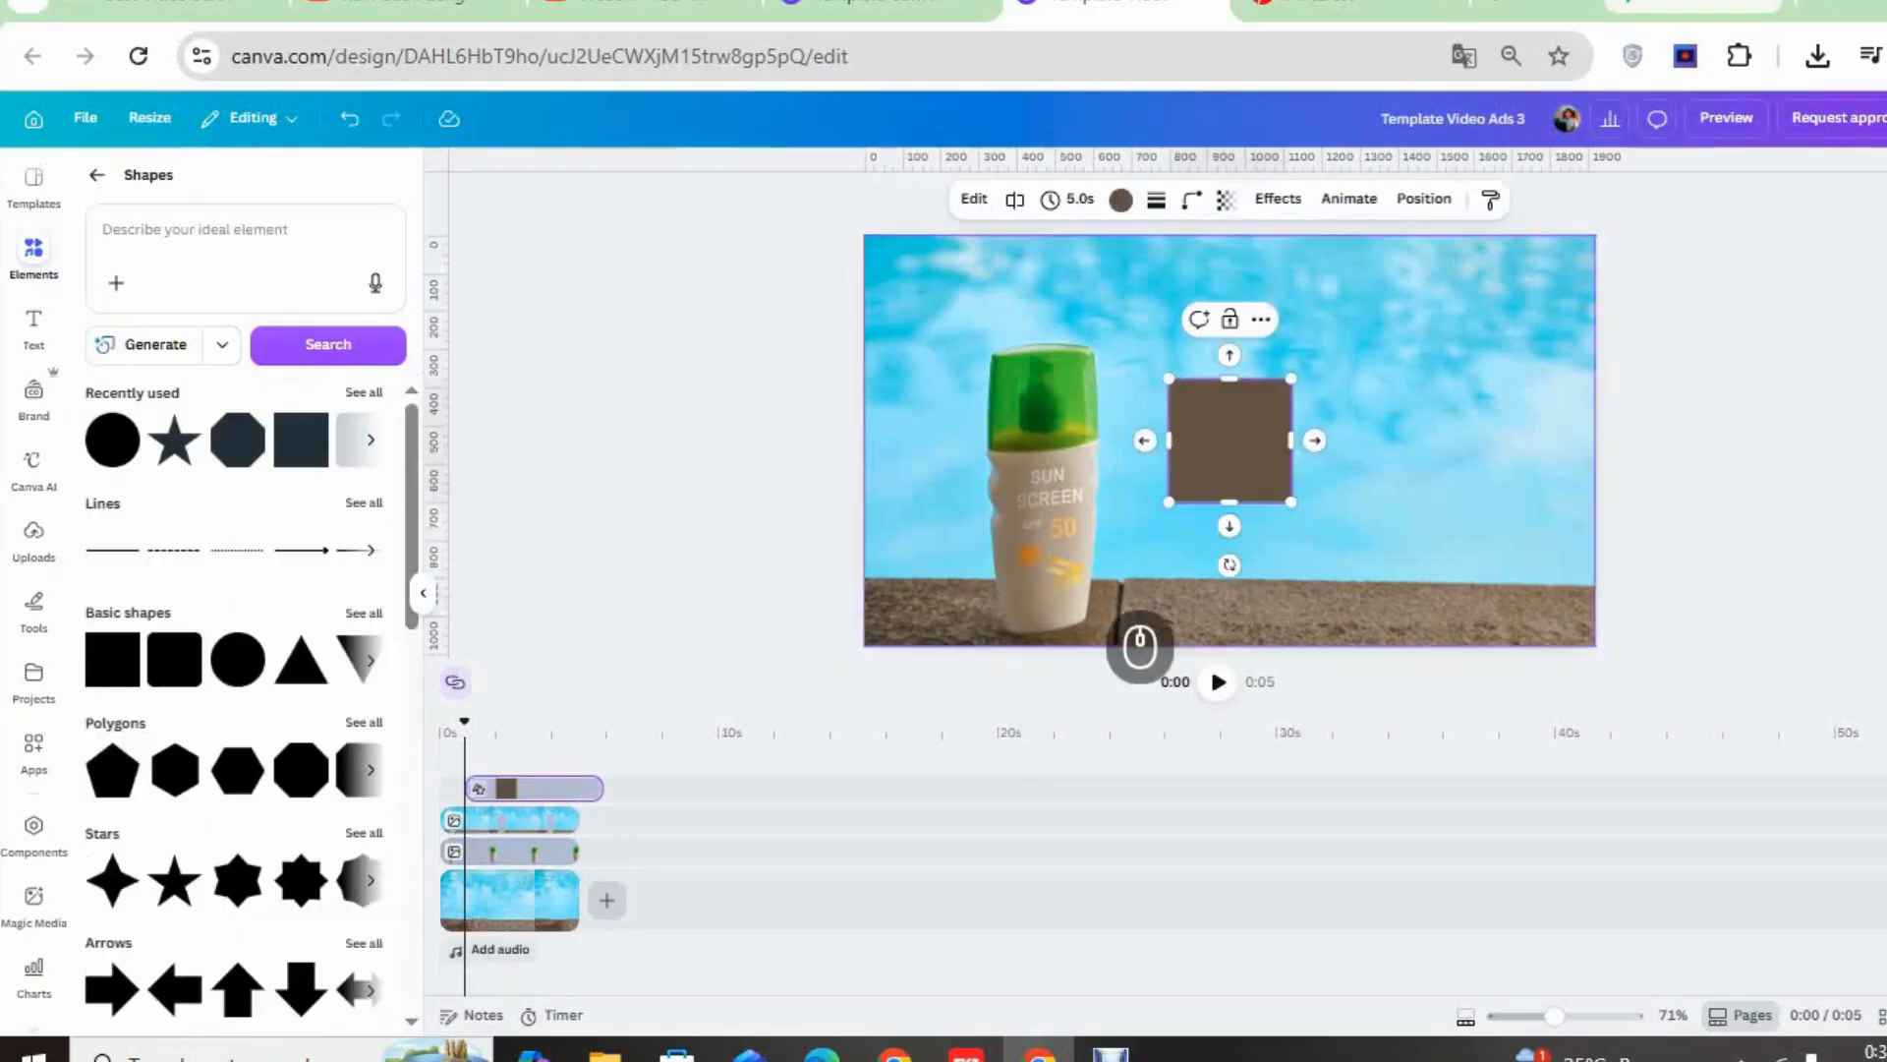
drag(1290, 440, 1430, 440)
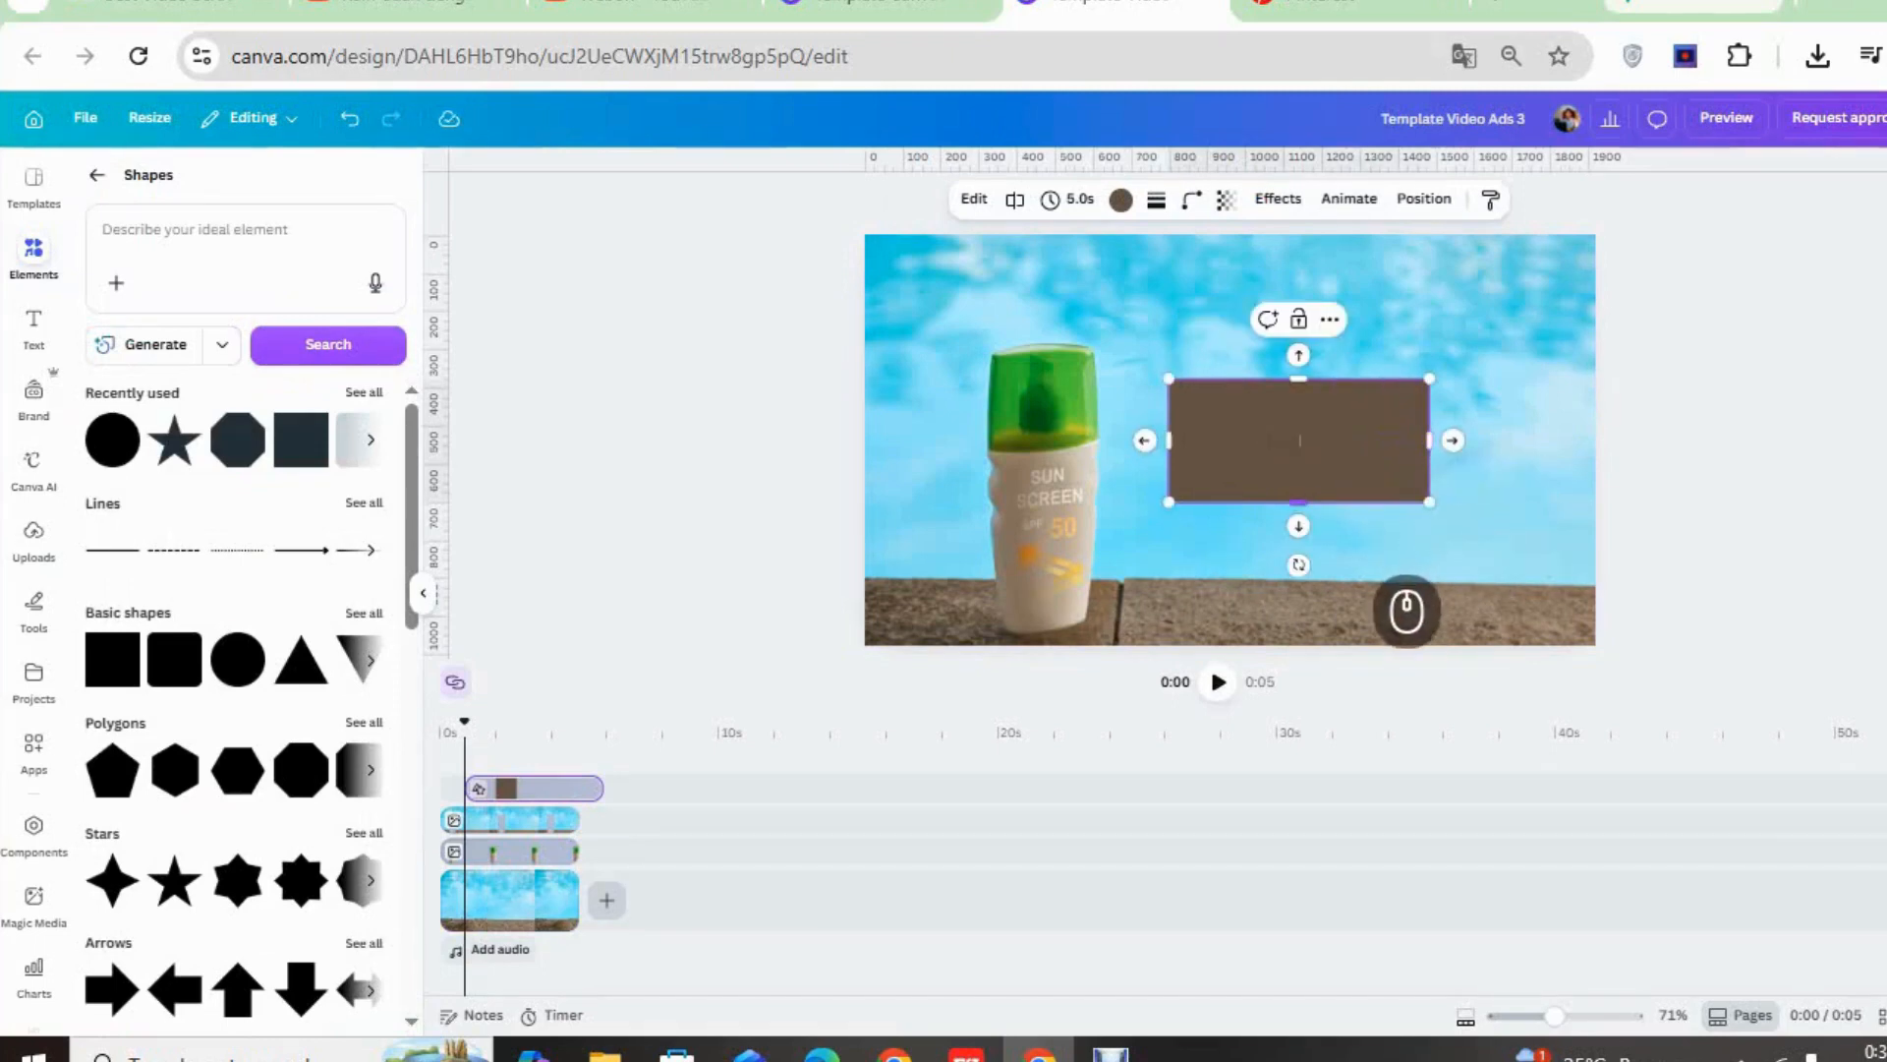
drag(1298, 501, 1298, 403)
Color the bar white, then rotate it to a steep slant and place it just left of the bottle
click(1121, 197)
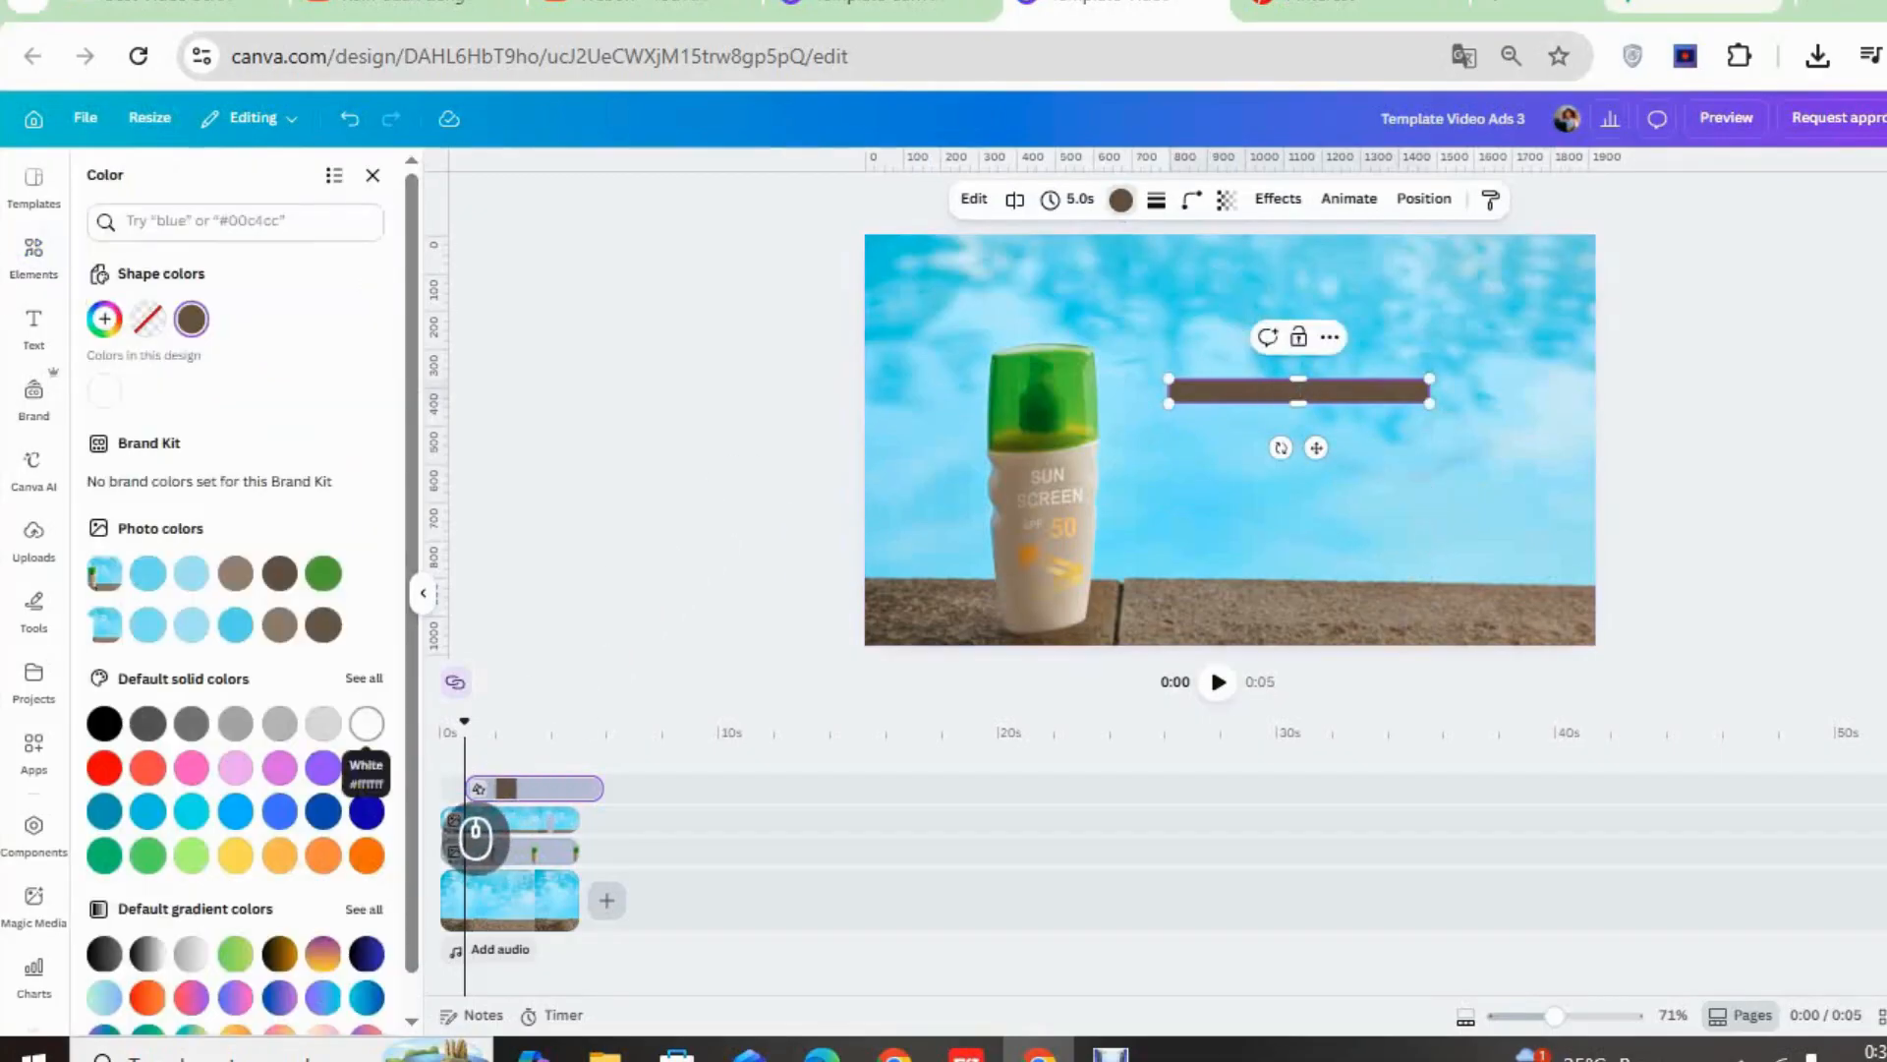
click(367, 725)
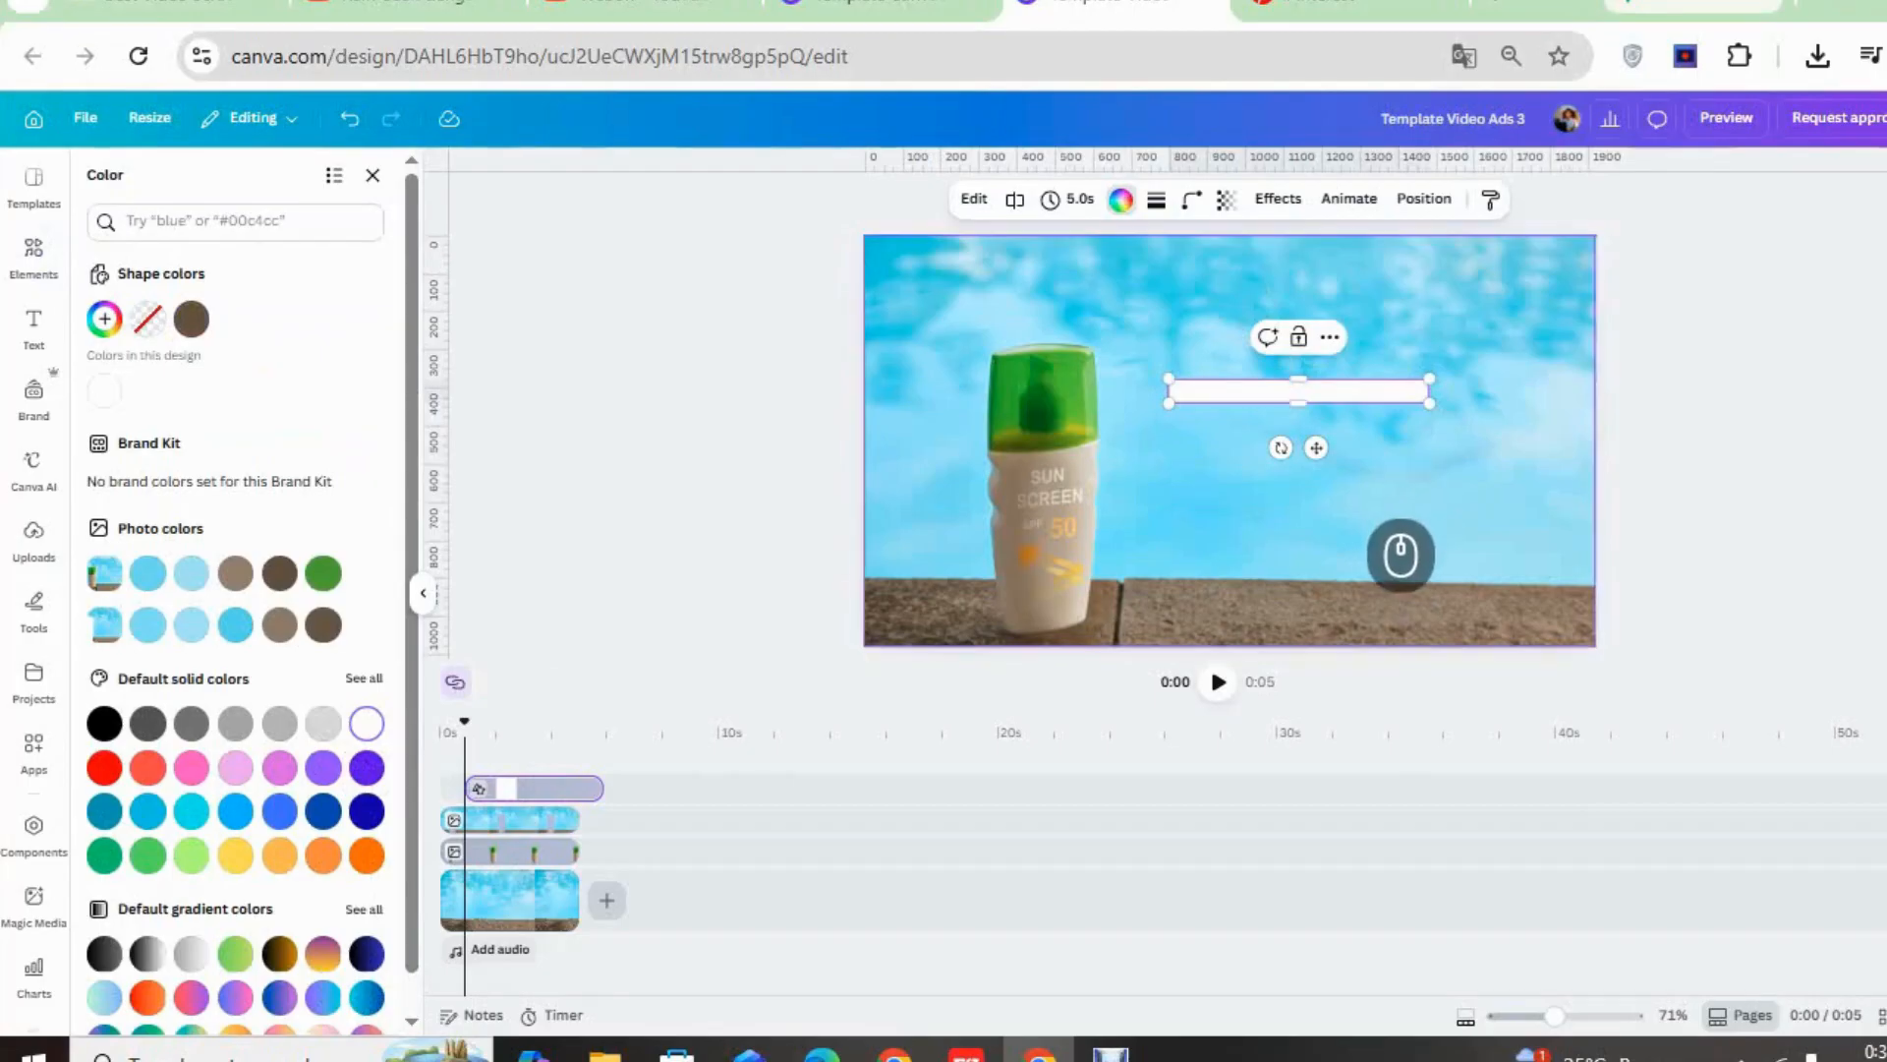
drag(1281, 447, 1353, 483)
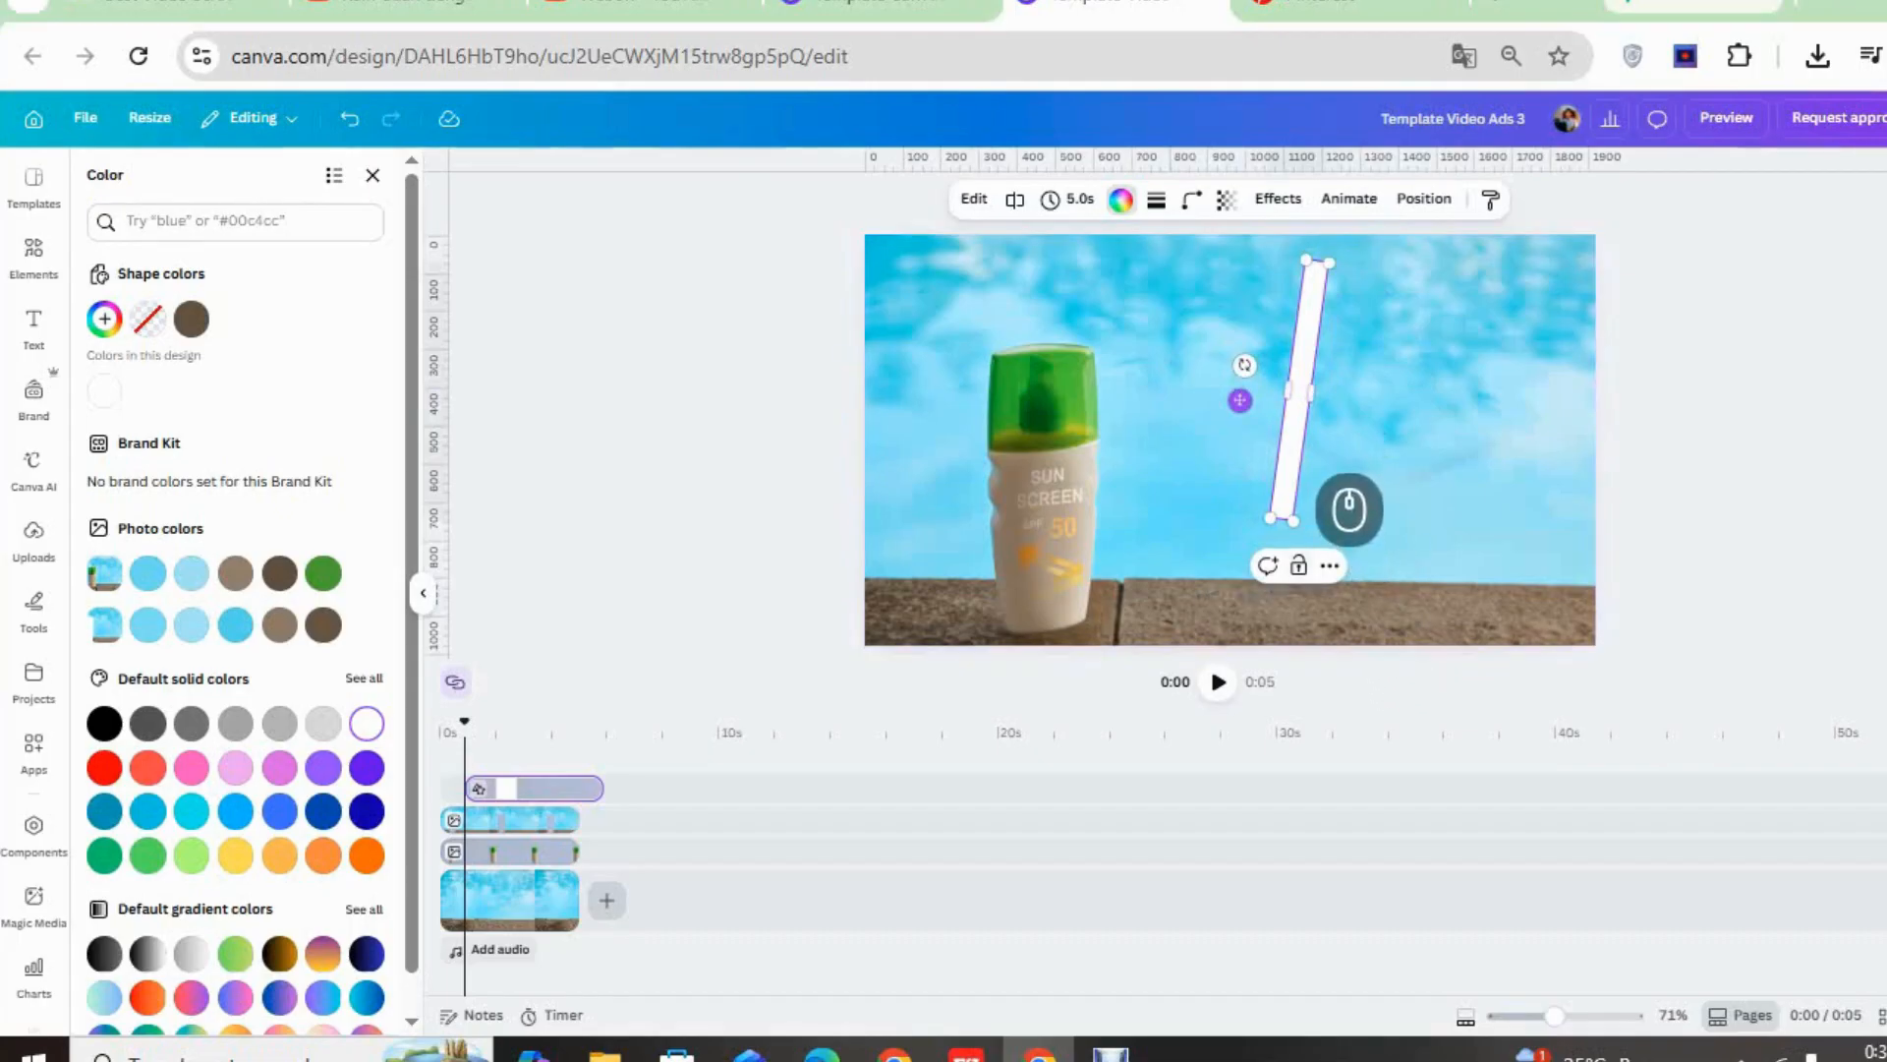
drag(1349, 508, 1002, 578)
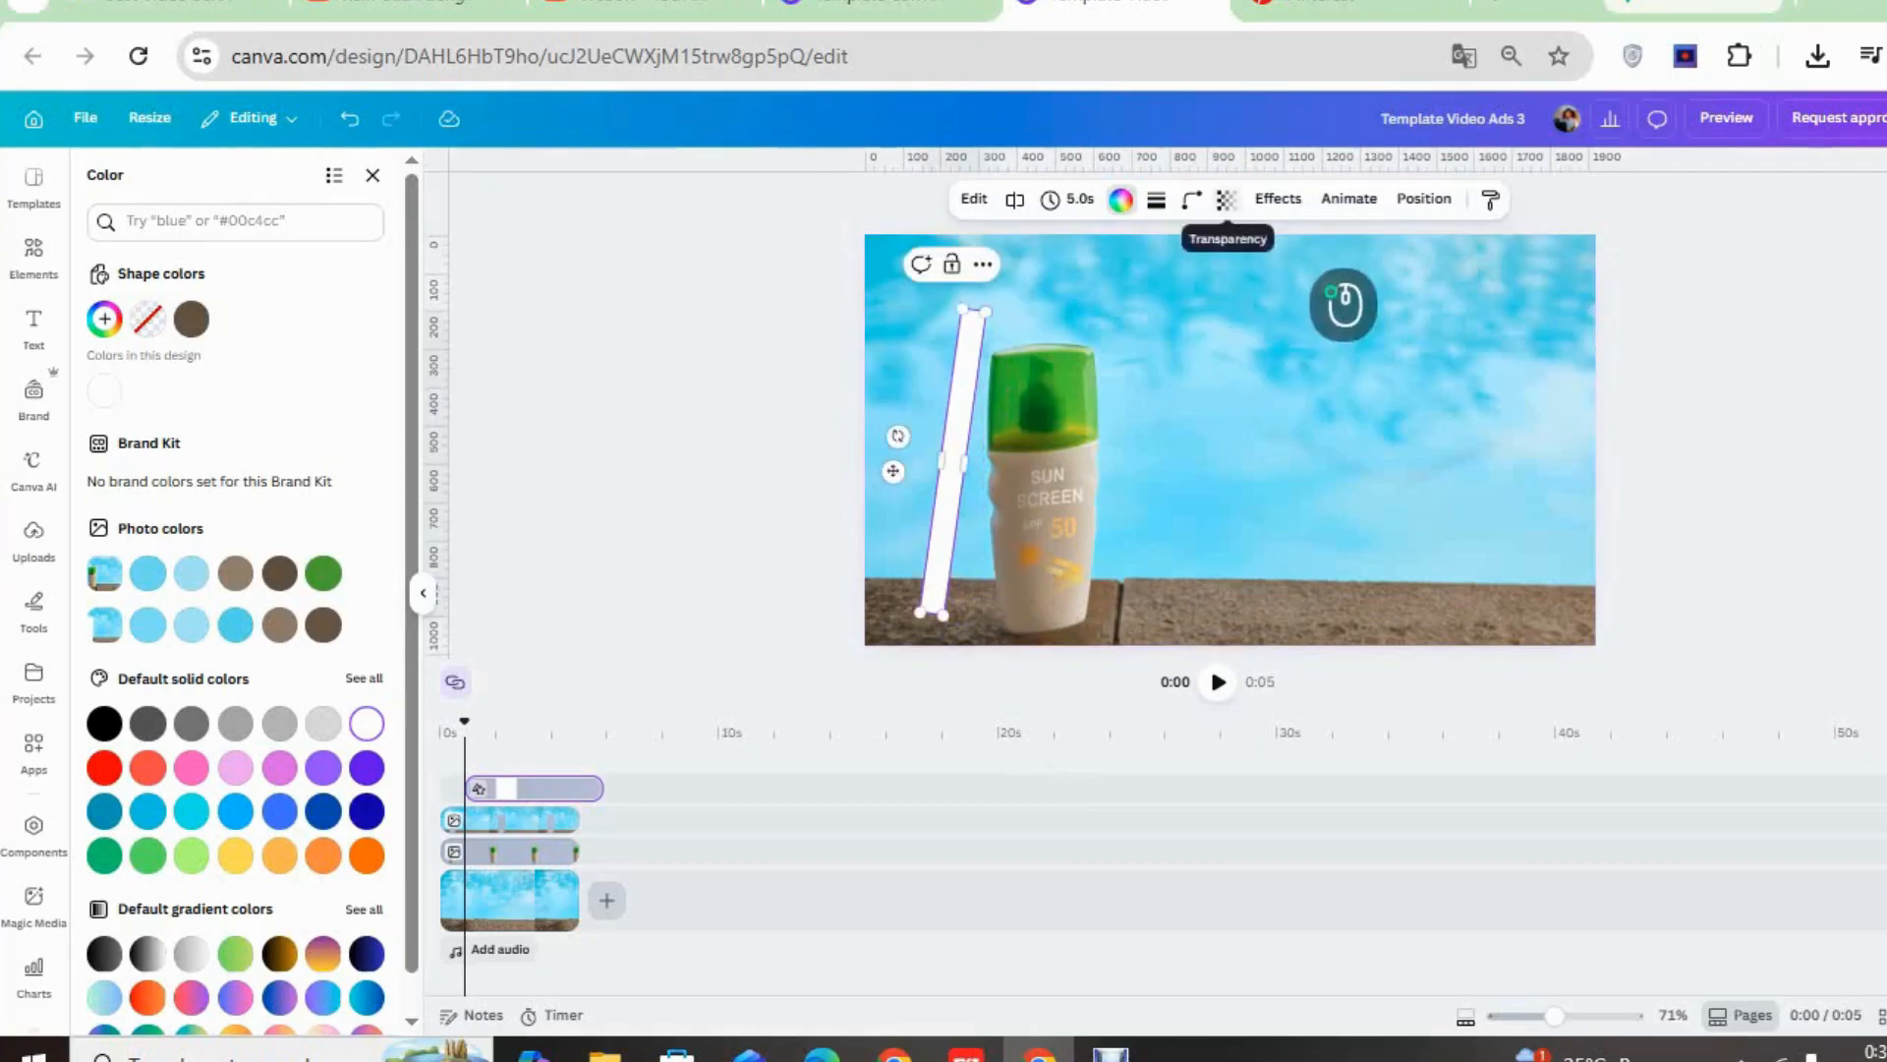
Set the slanted bar's transparency to 40 and keep the bar selected
click(1225, 200)
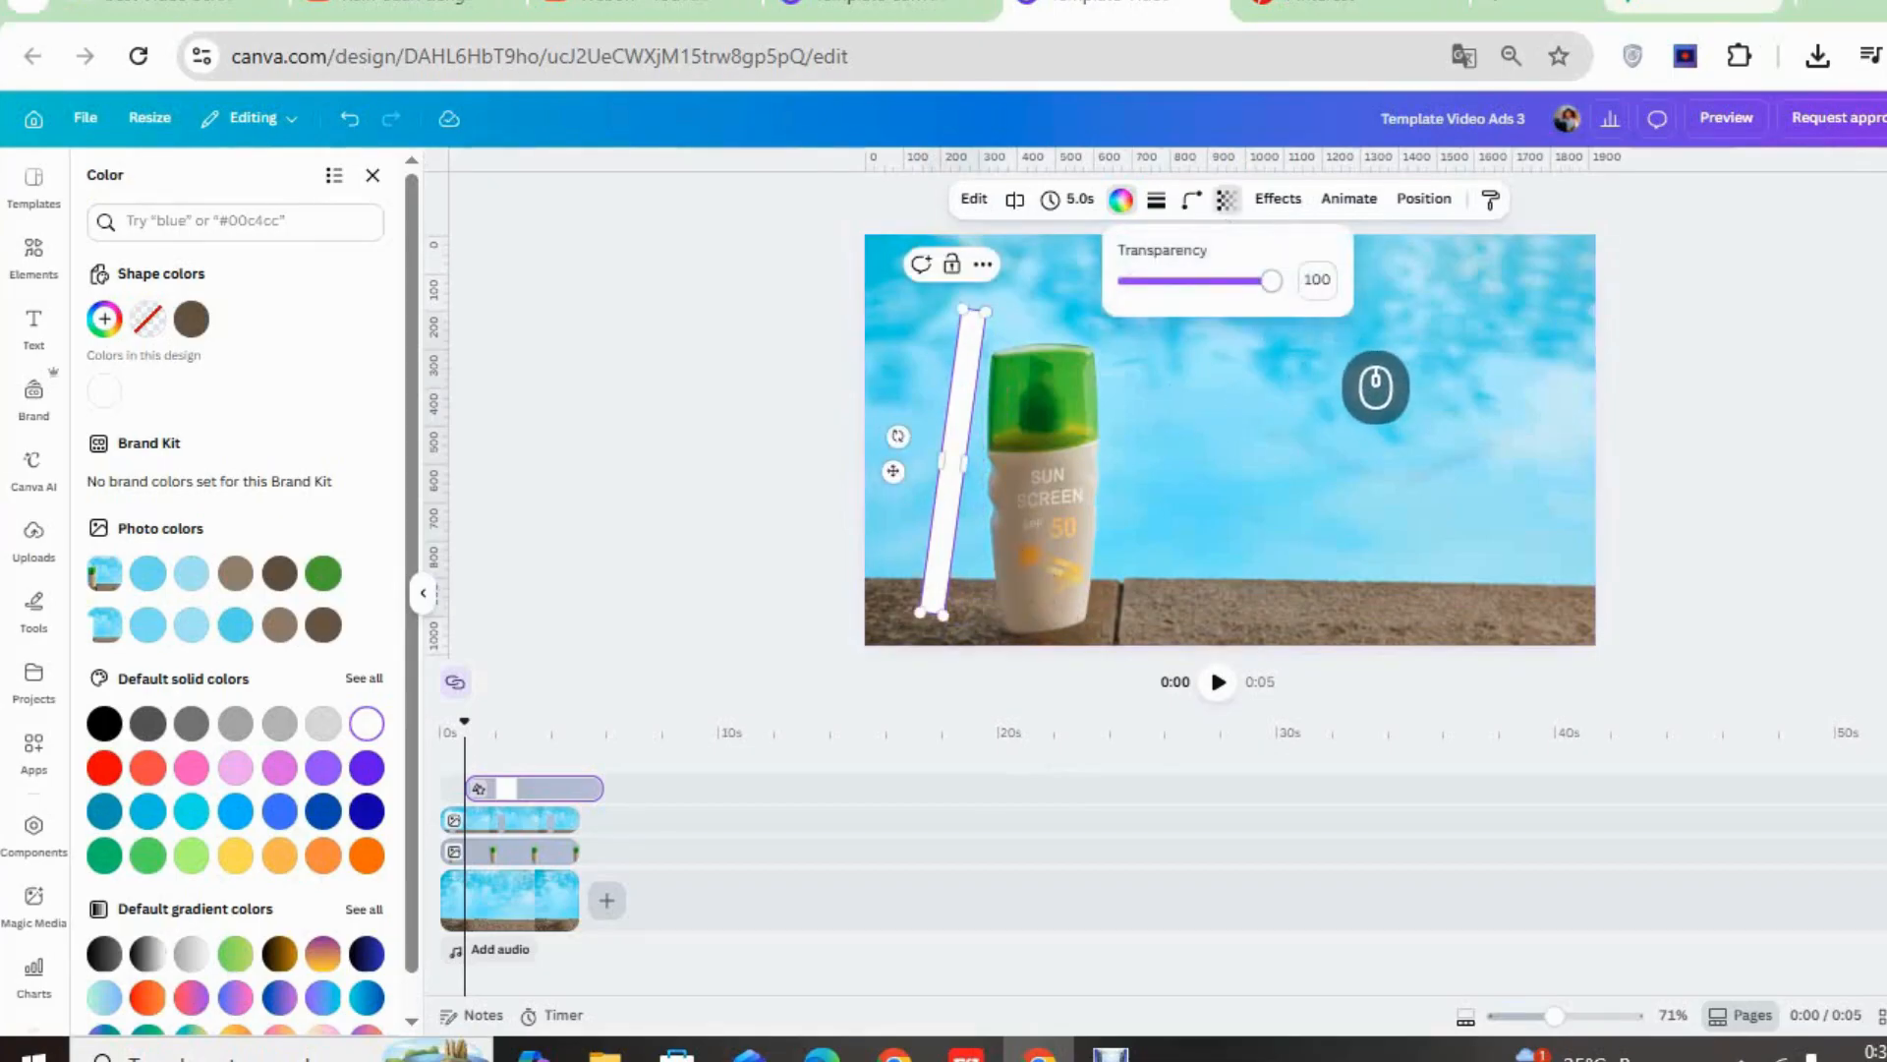
drag(1273, 281, 1187, 282)
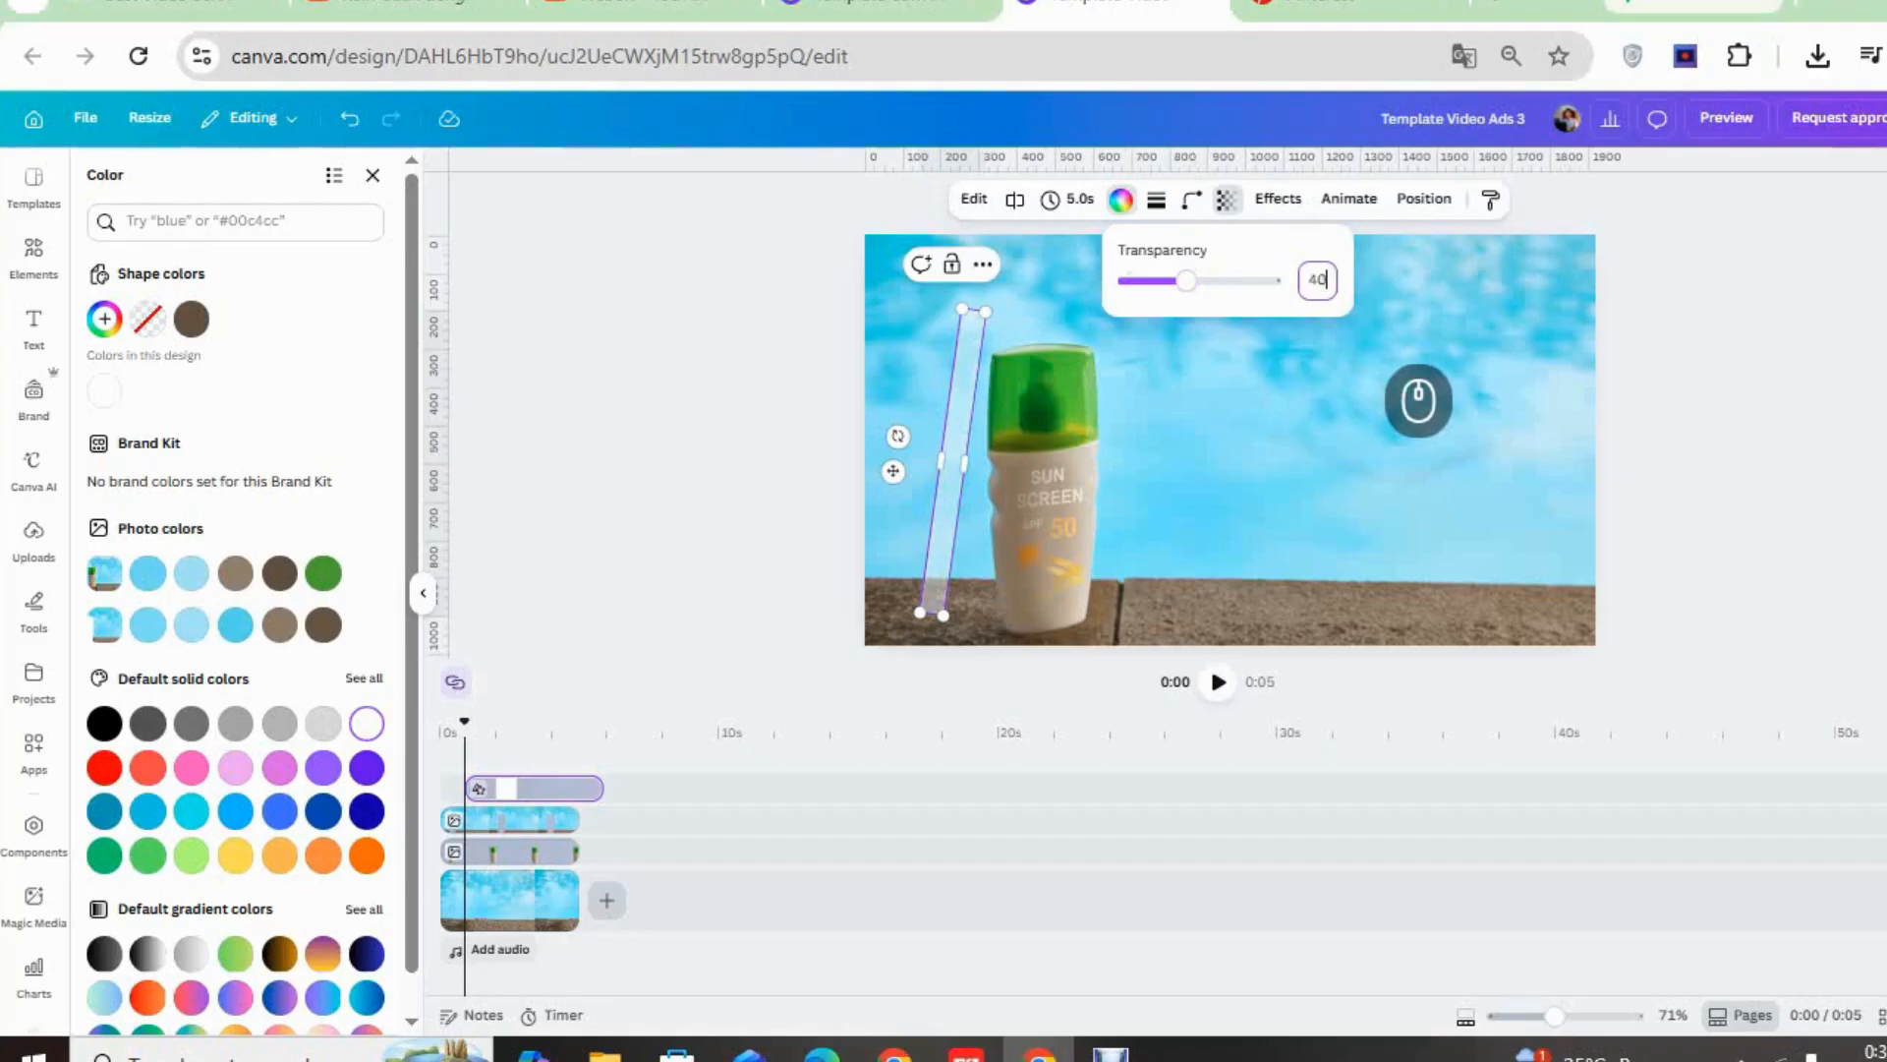
click(1253, 489)
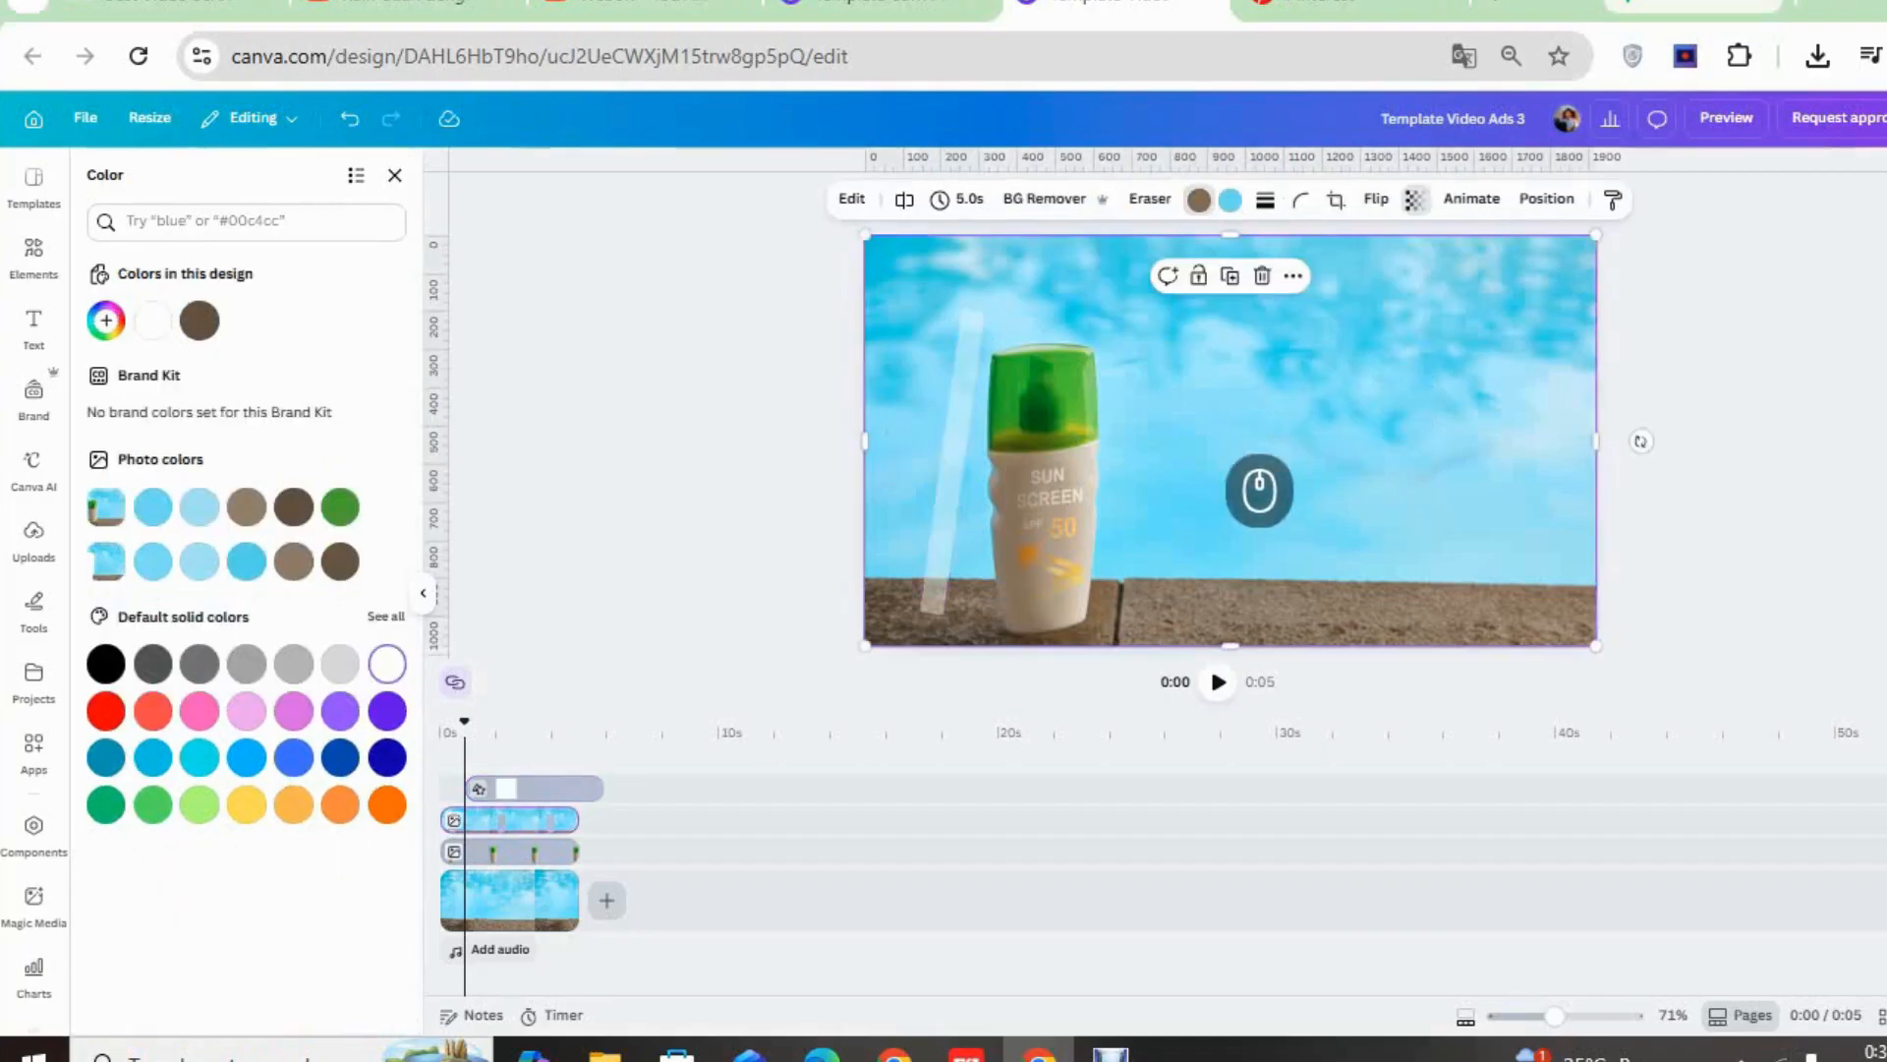
click(952, 464)
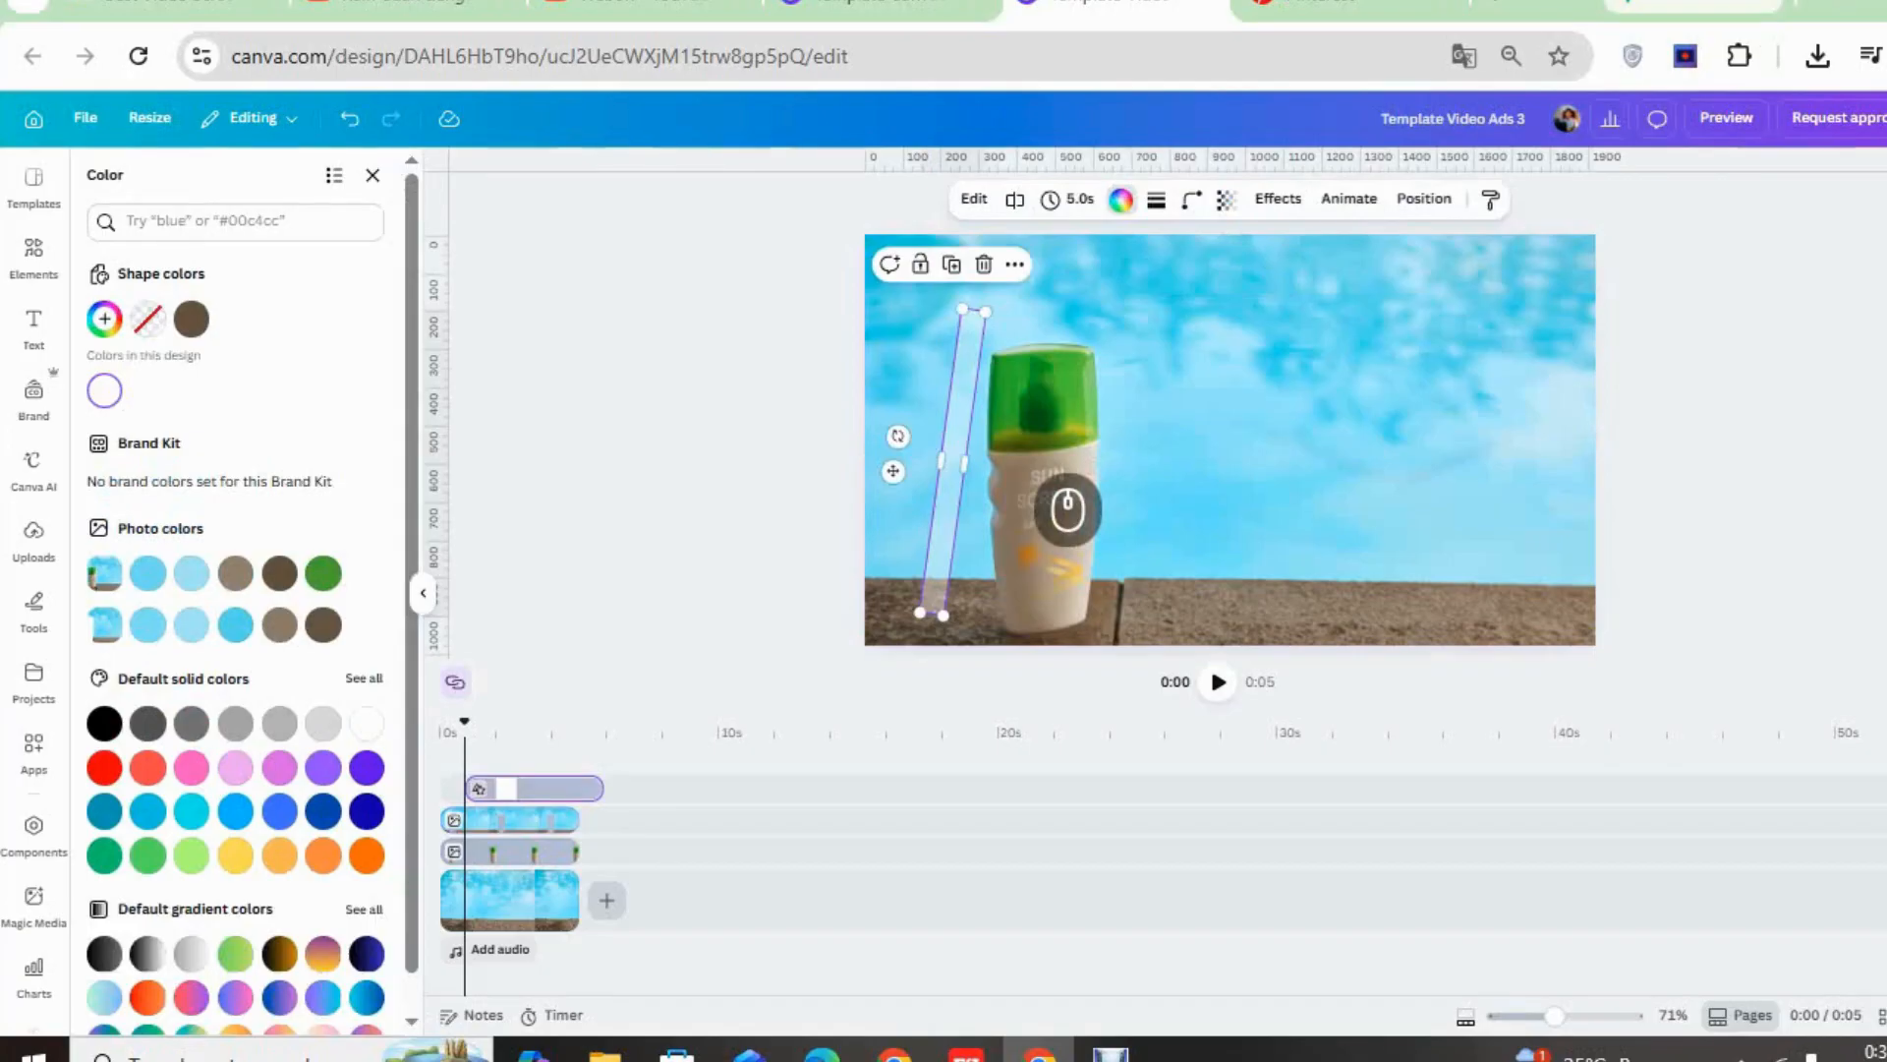
Send the bar one layer backward, behind the cutout, and shift its clip to start at the beginning of the timeline
right_click(1067, 508)
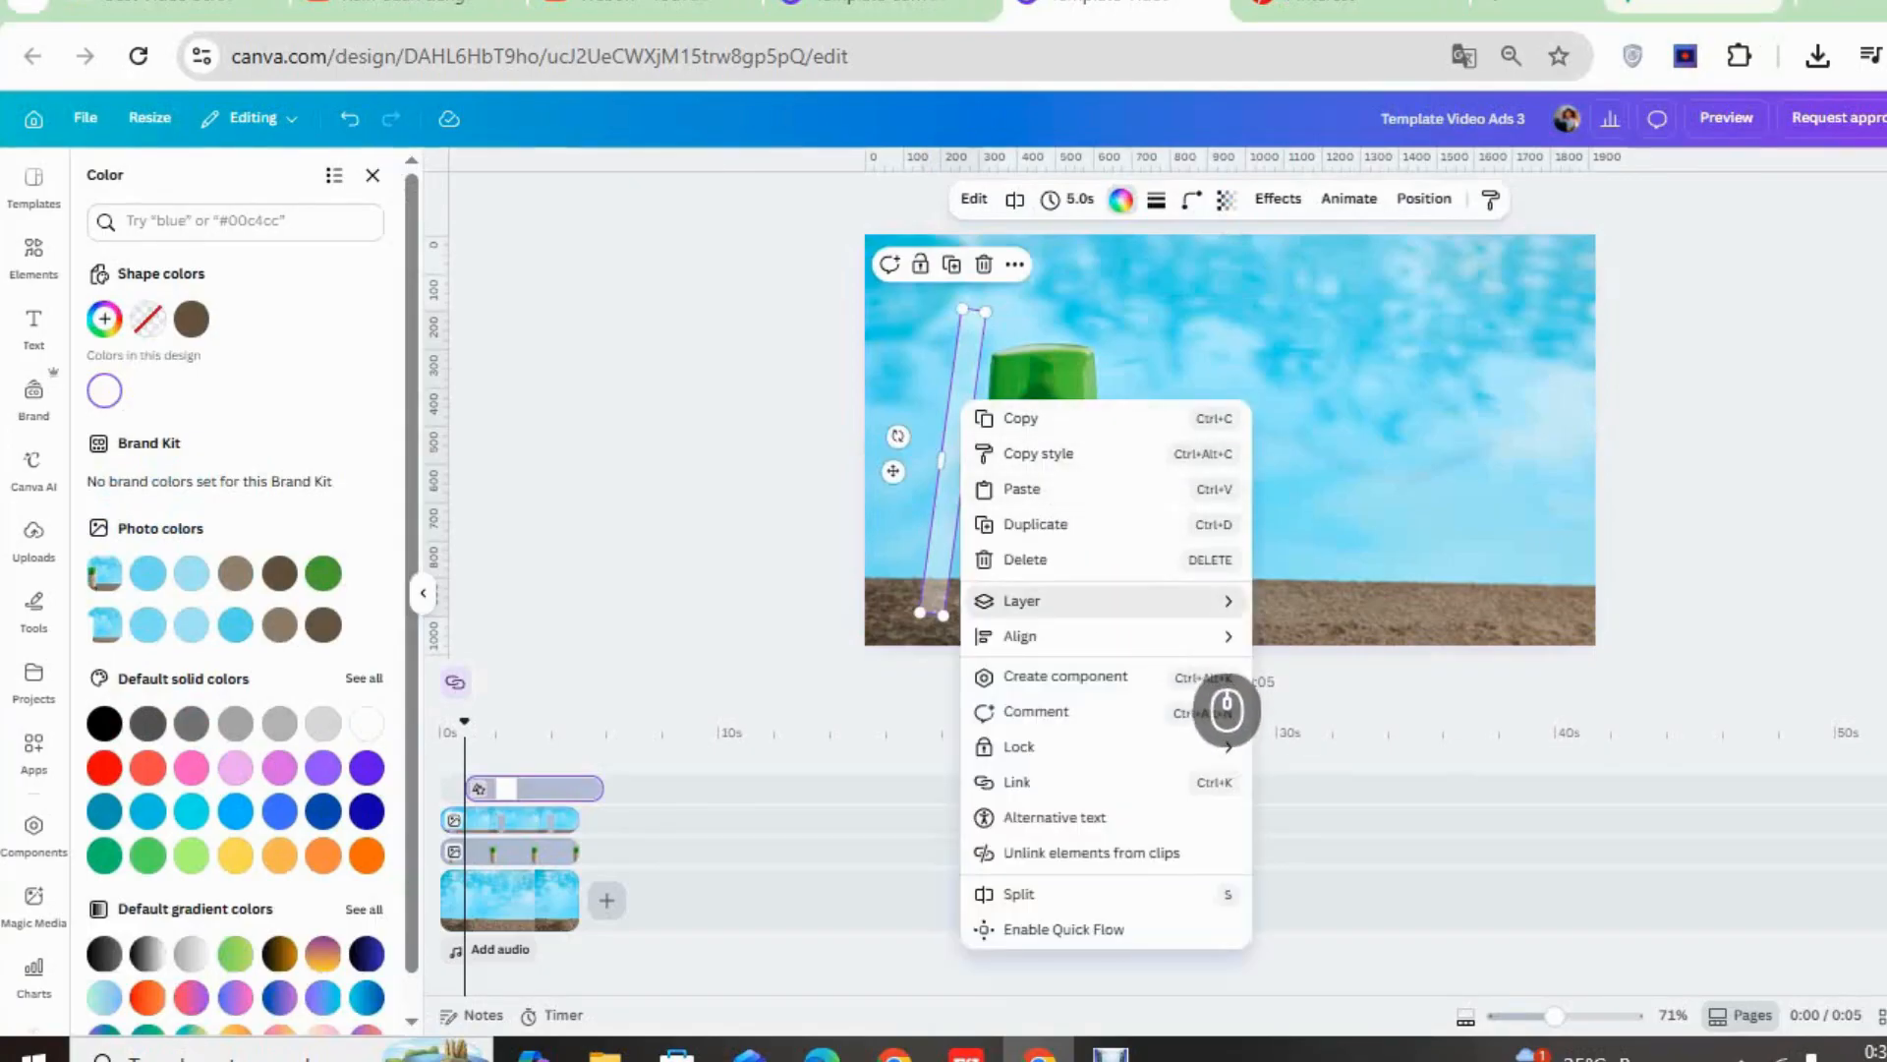
mouse_move(1167, 601)
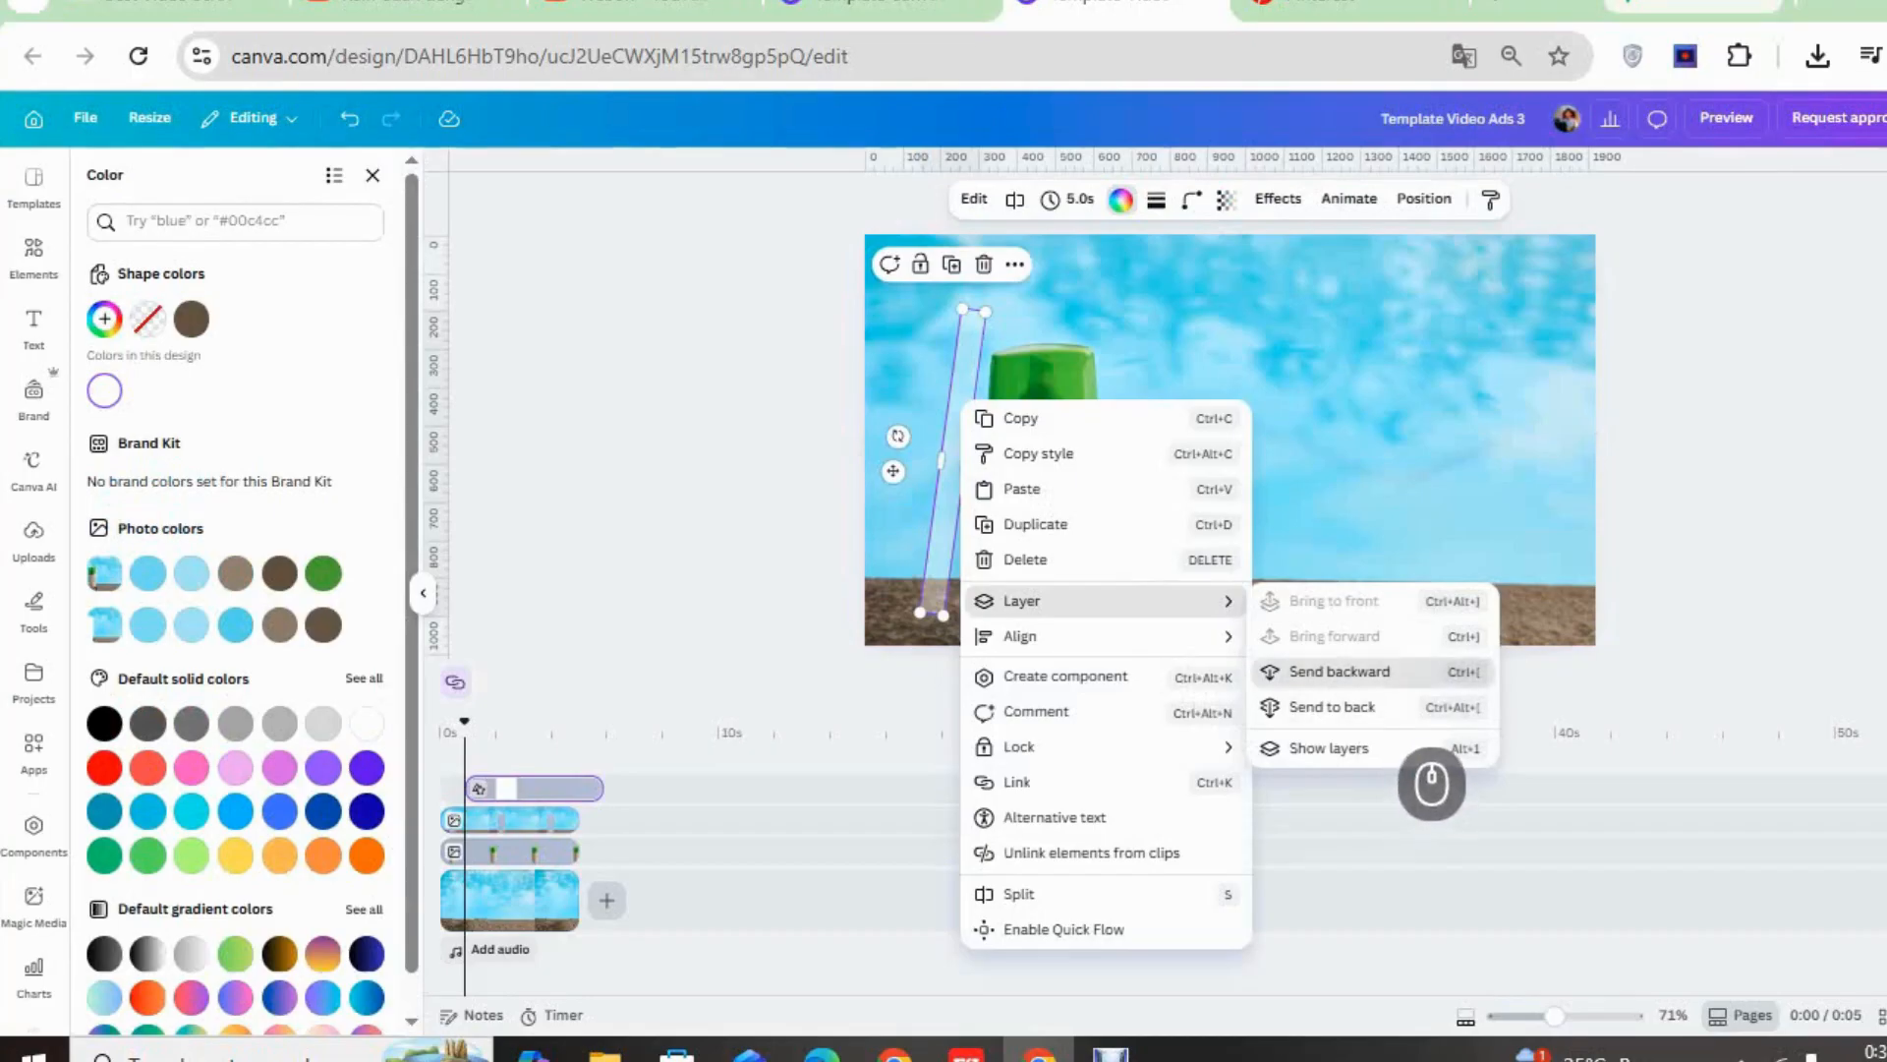
click(1339, 672)
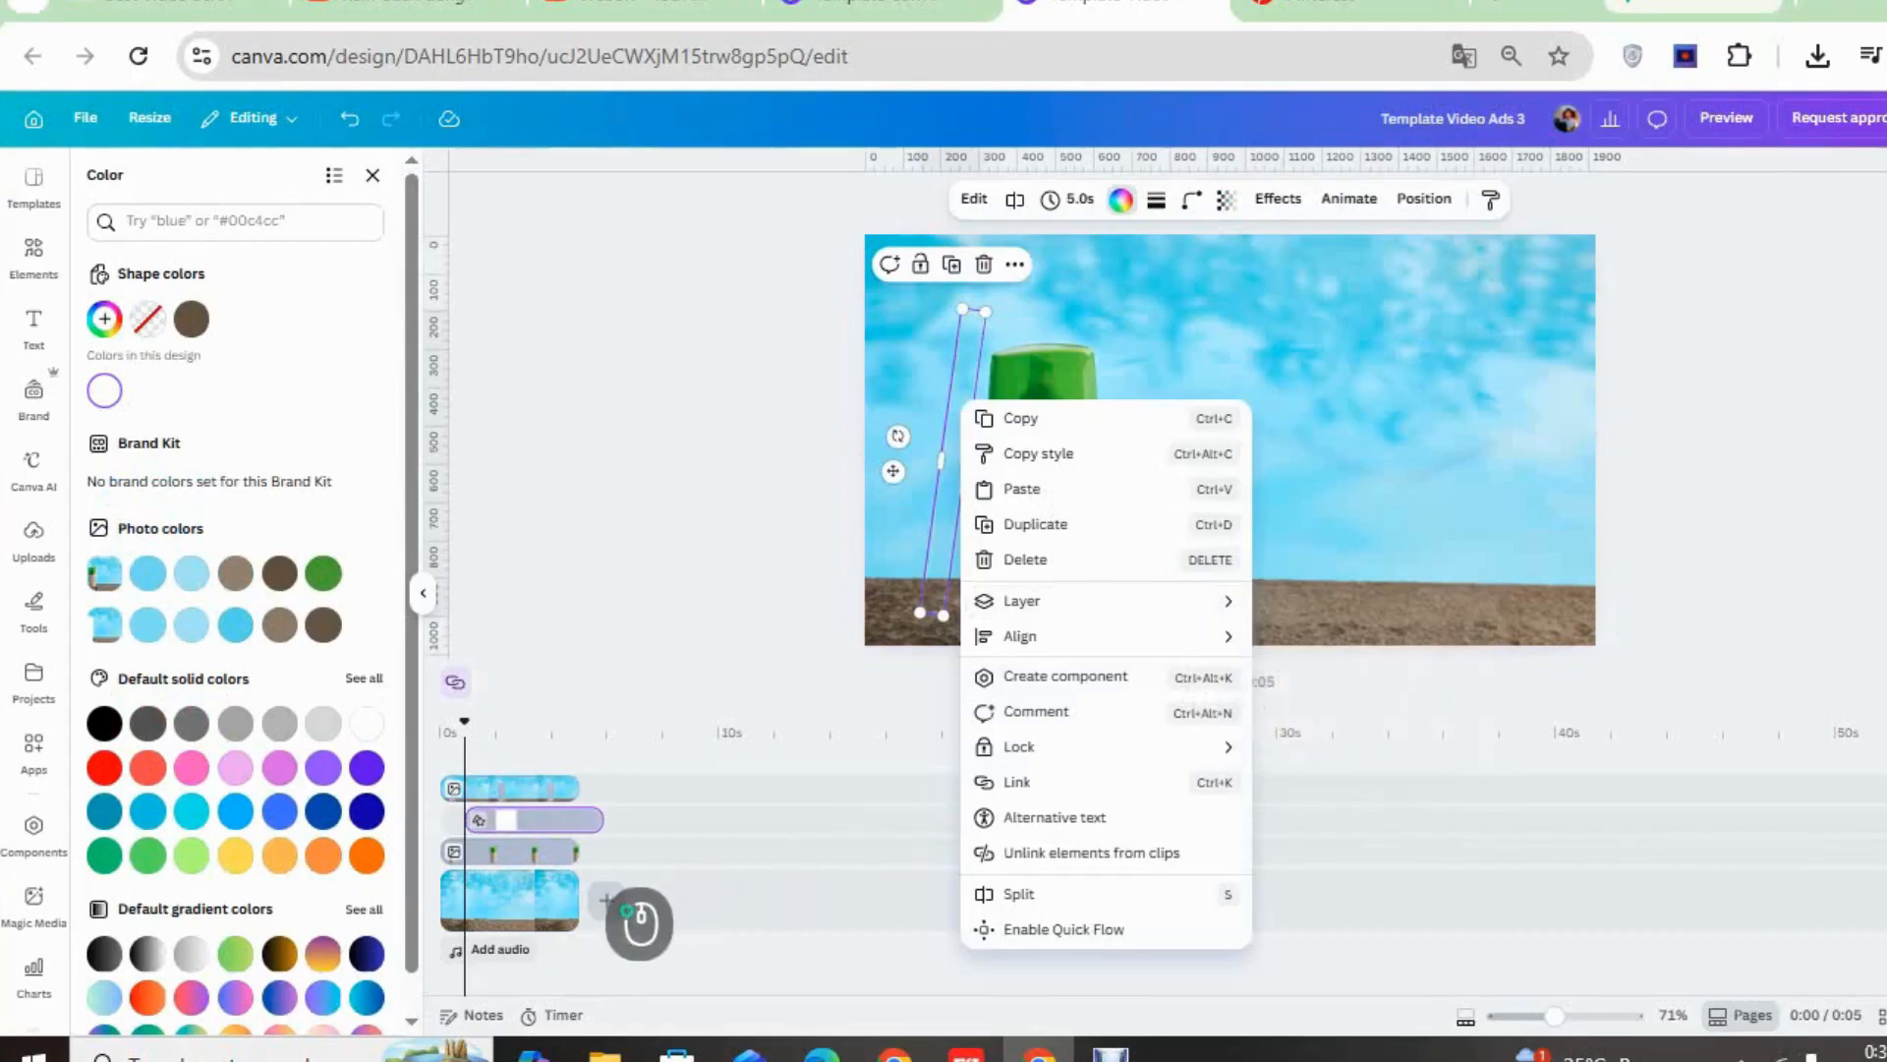
click(639, 922)
drag(531, 820, 503, 824)
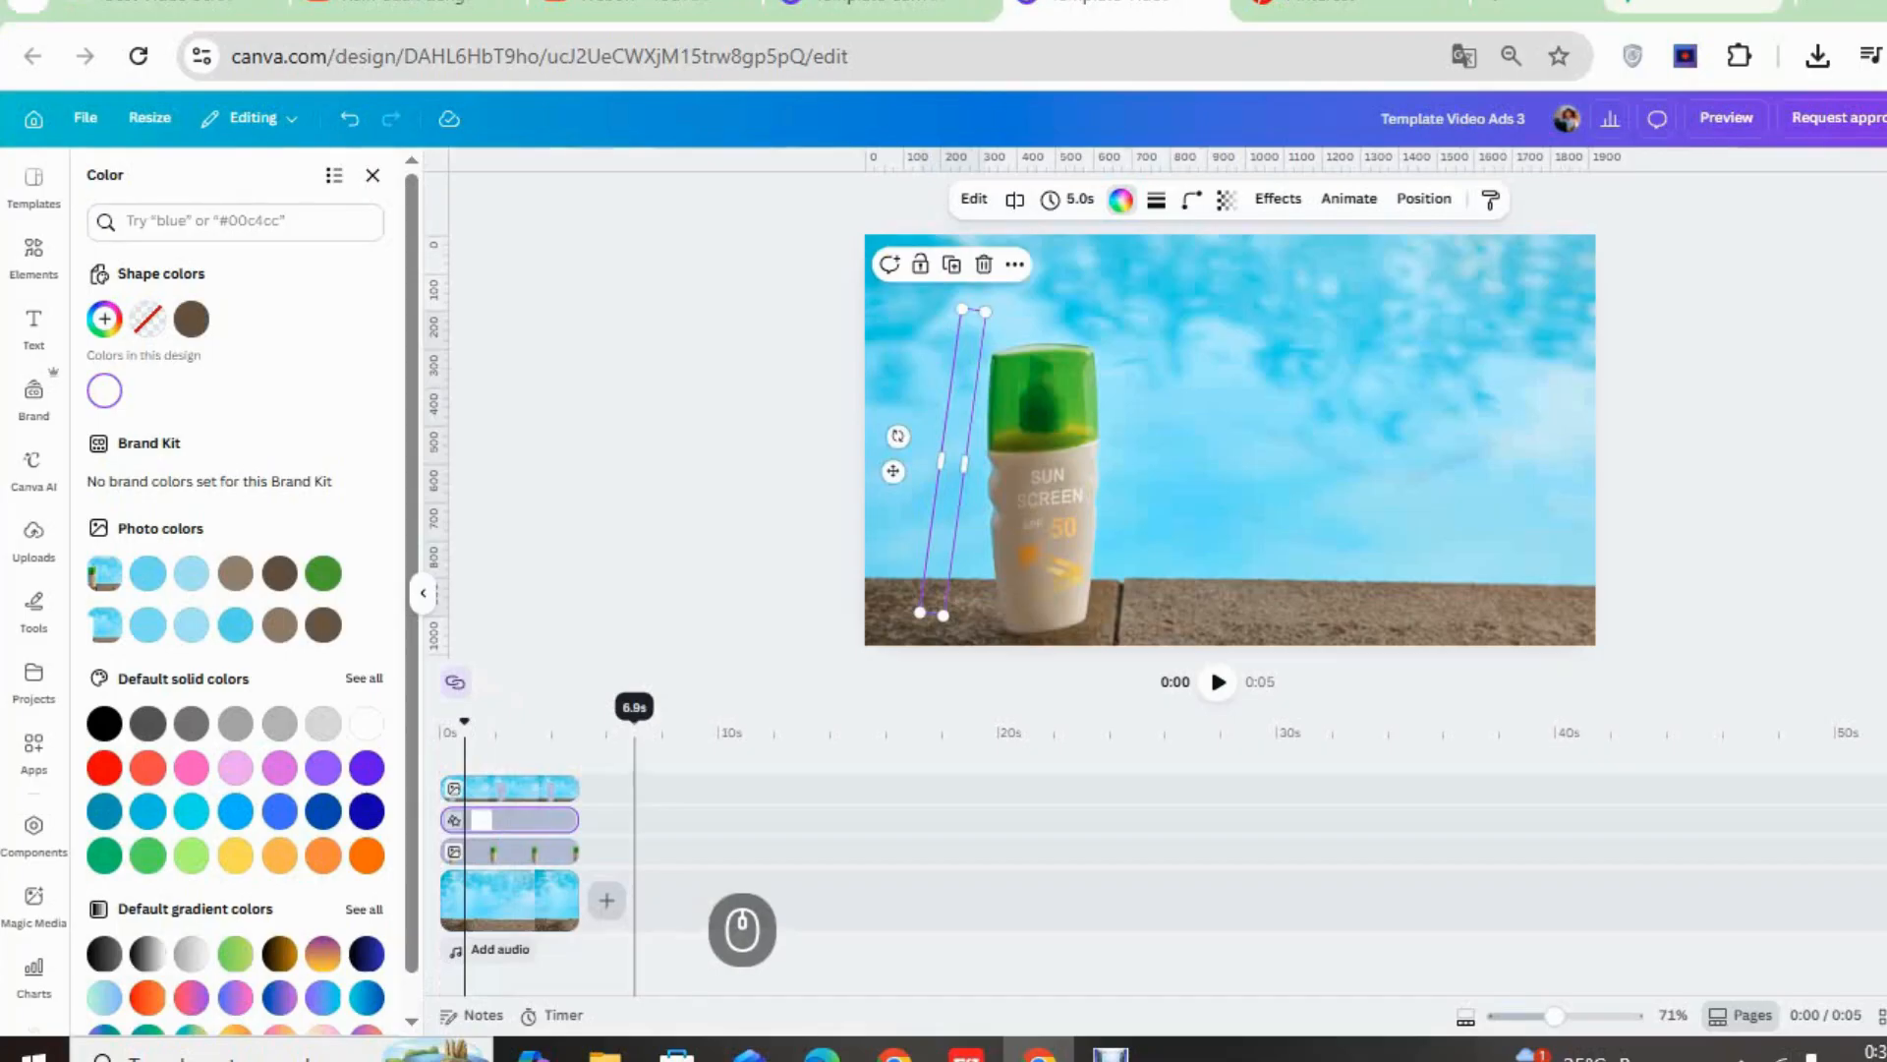
Create a second page by duplicating the background clip and copying the cutout, bar and bottle layers onto it, aligned with the canvas
click(564, 900)
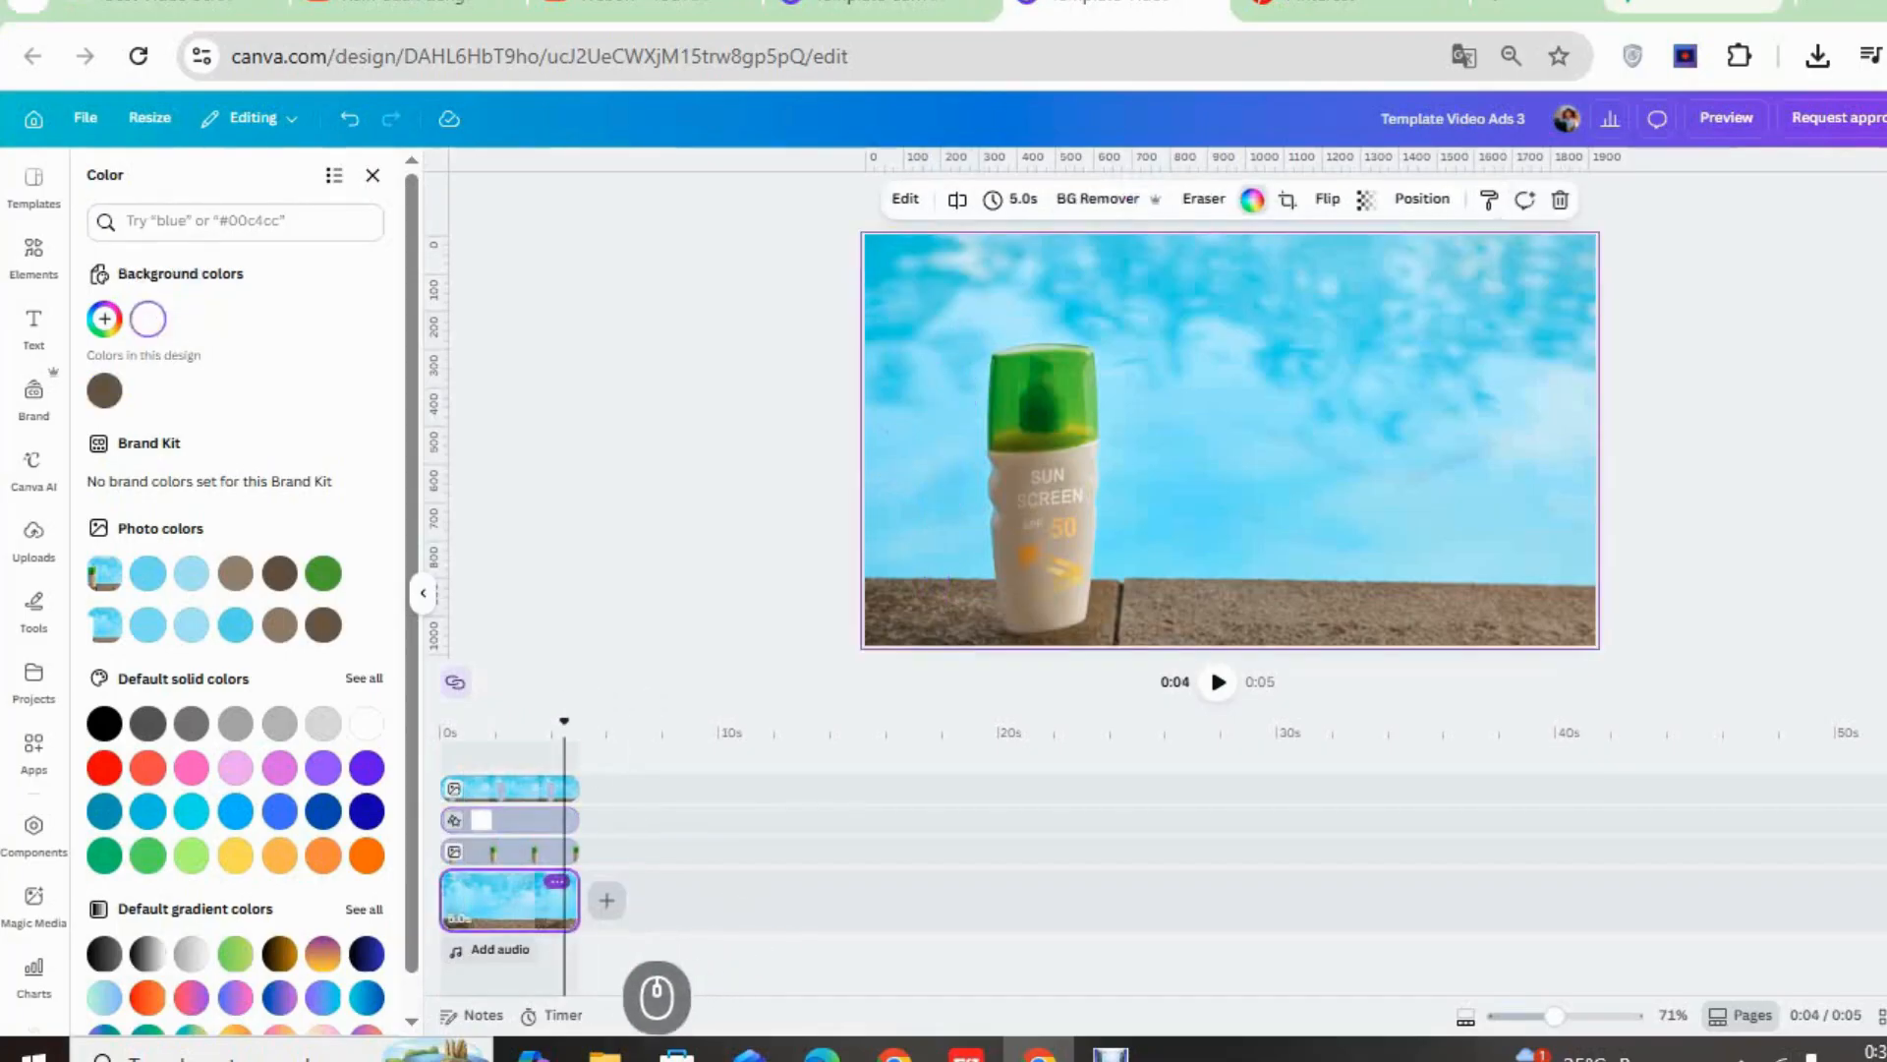
right_click(564, 899)
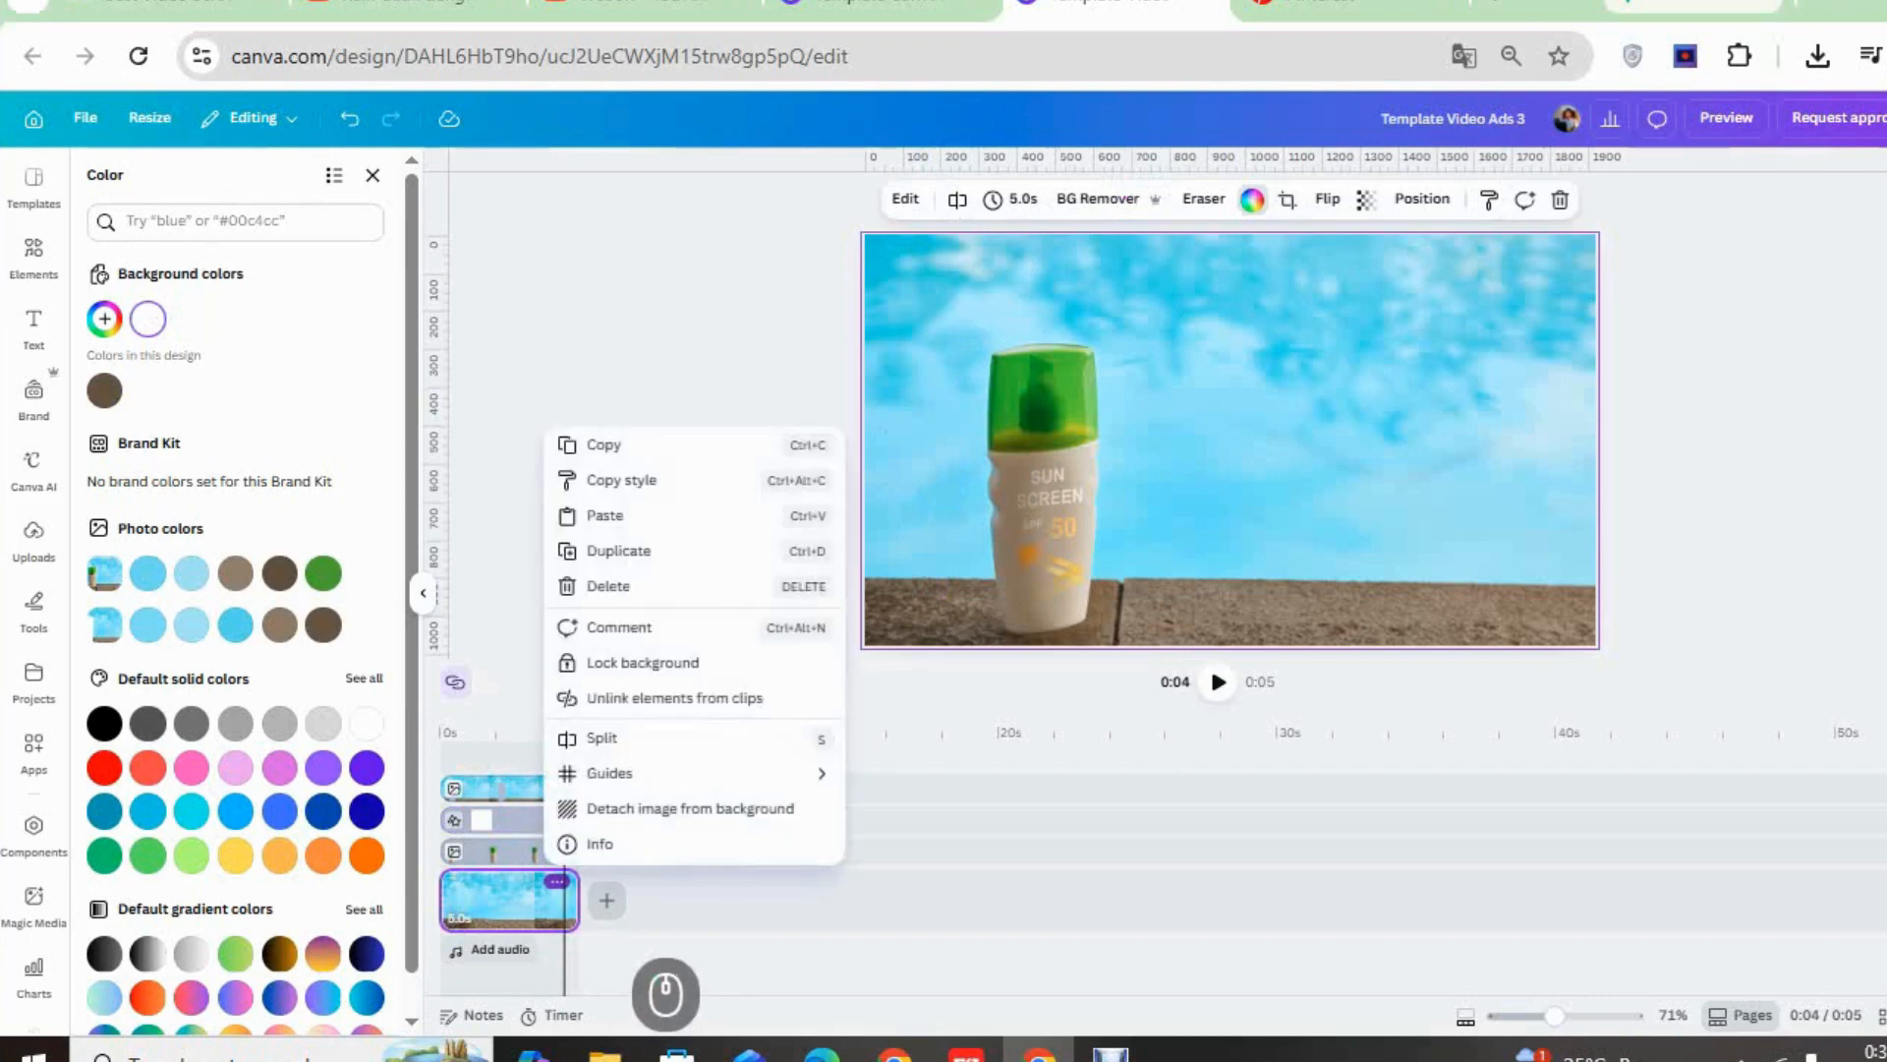
click(668, 550)
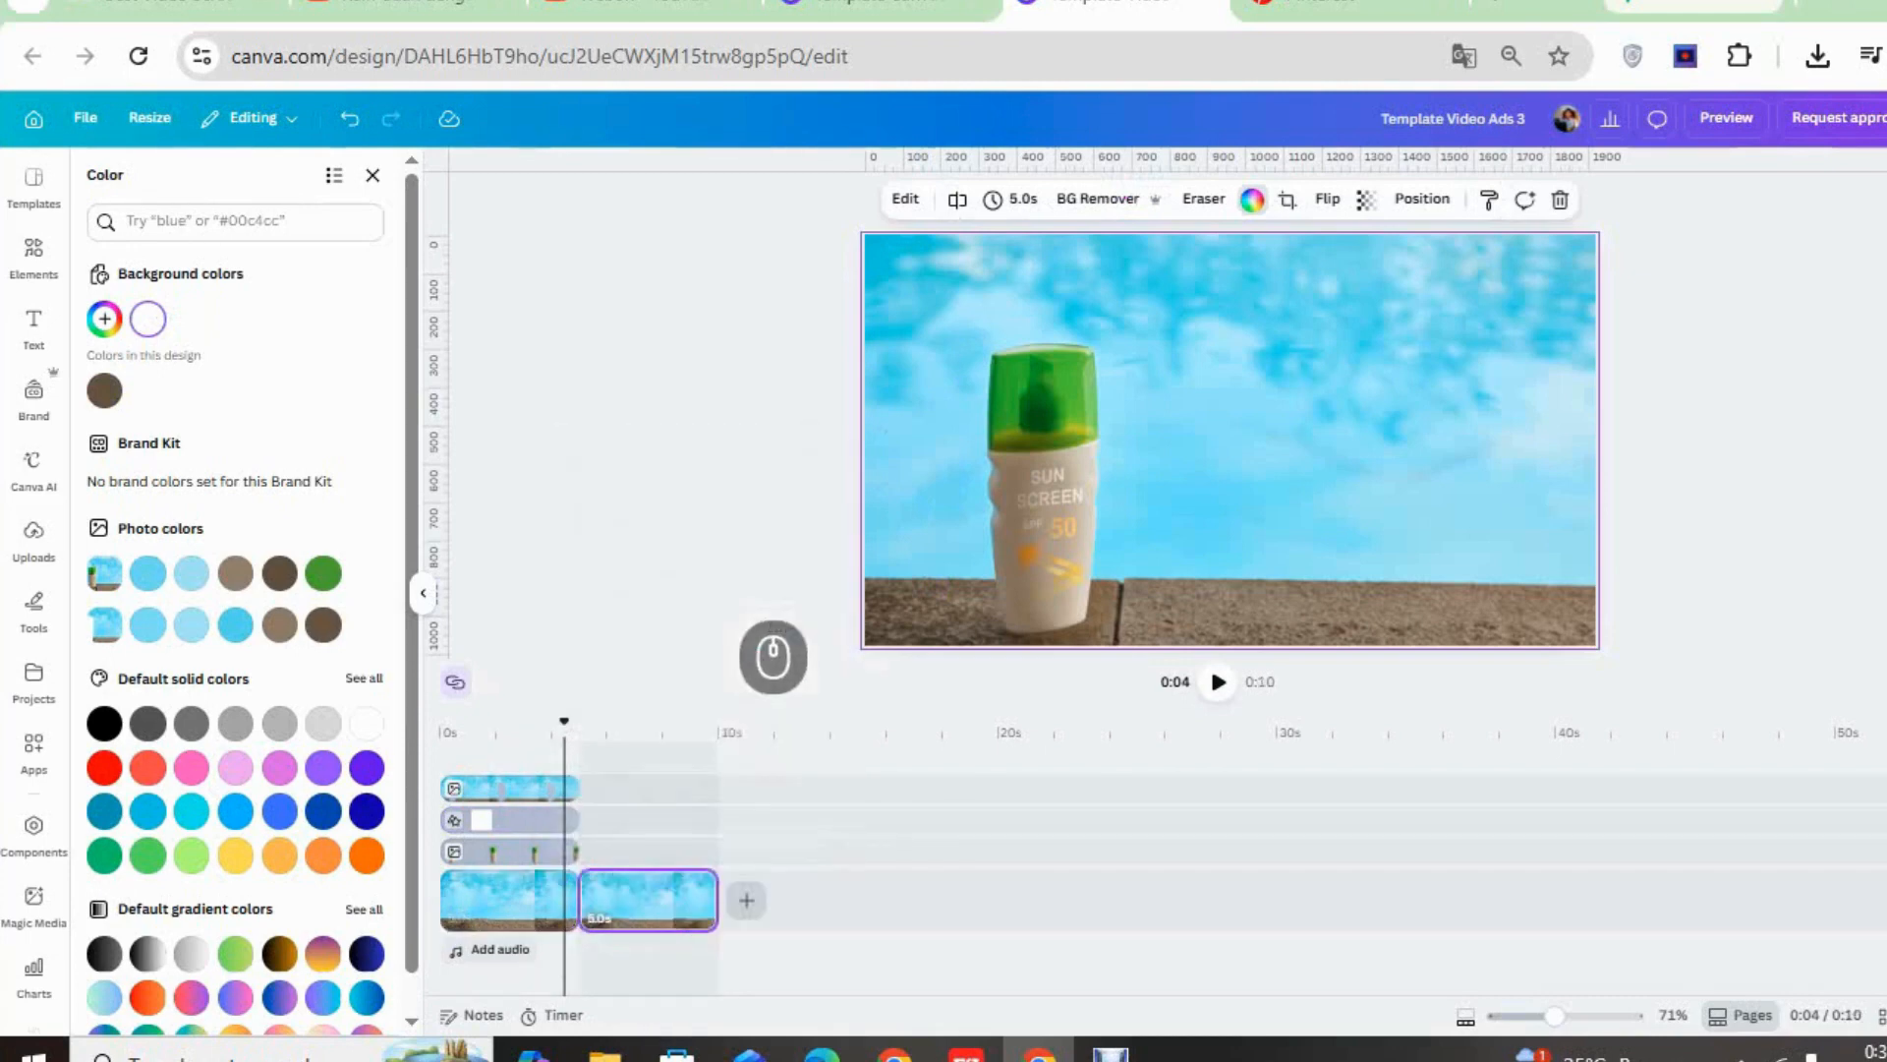
drag(597, 844, 511, 782)
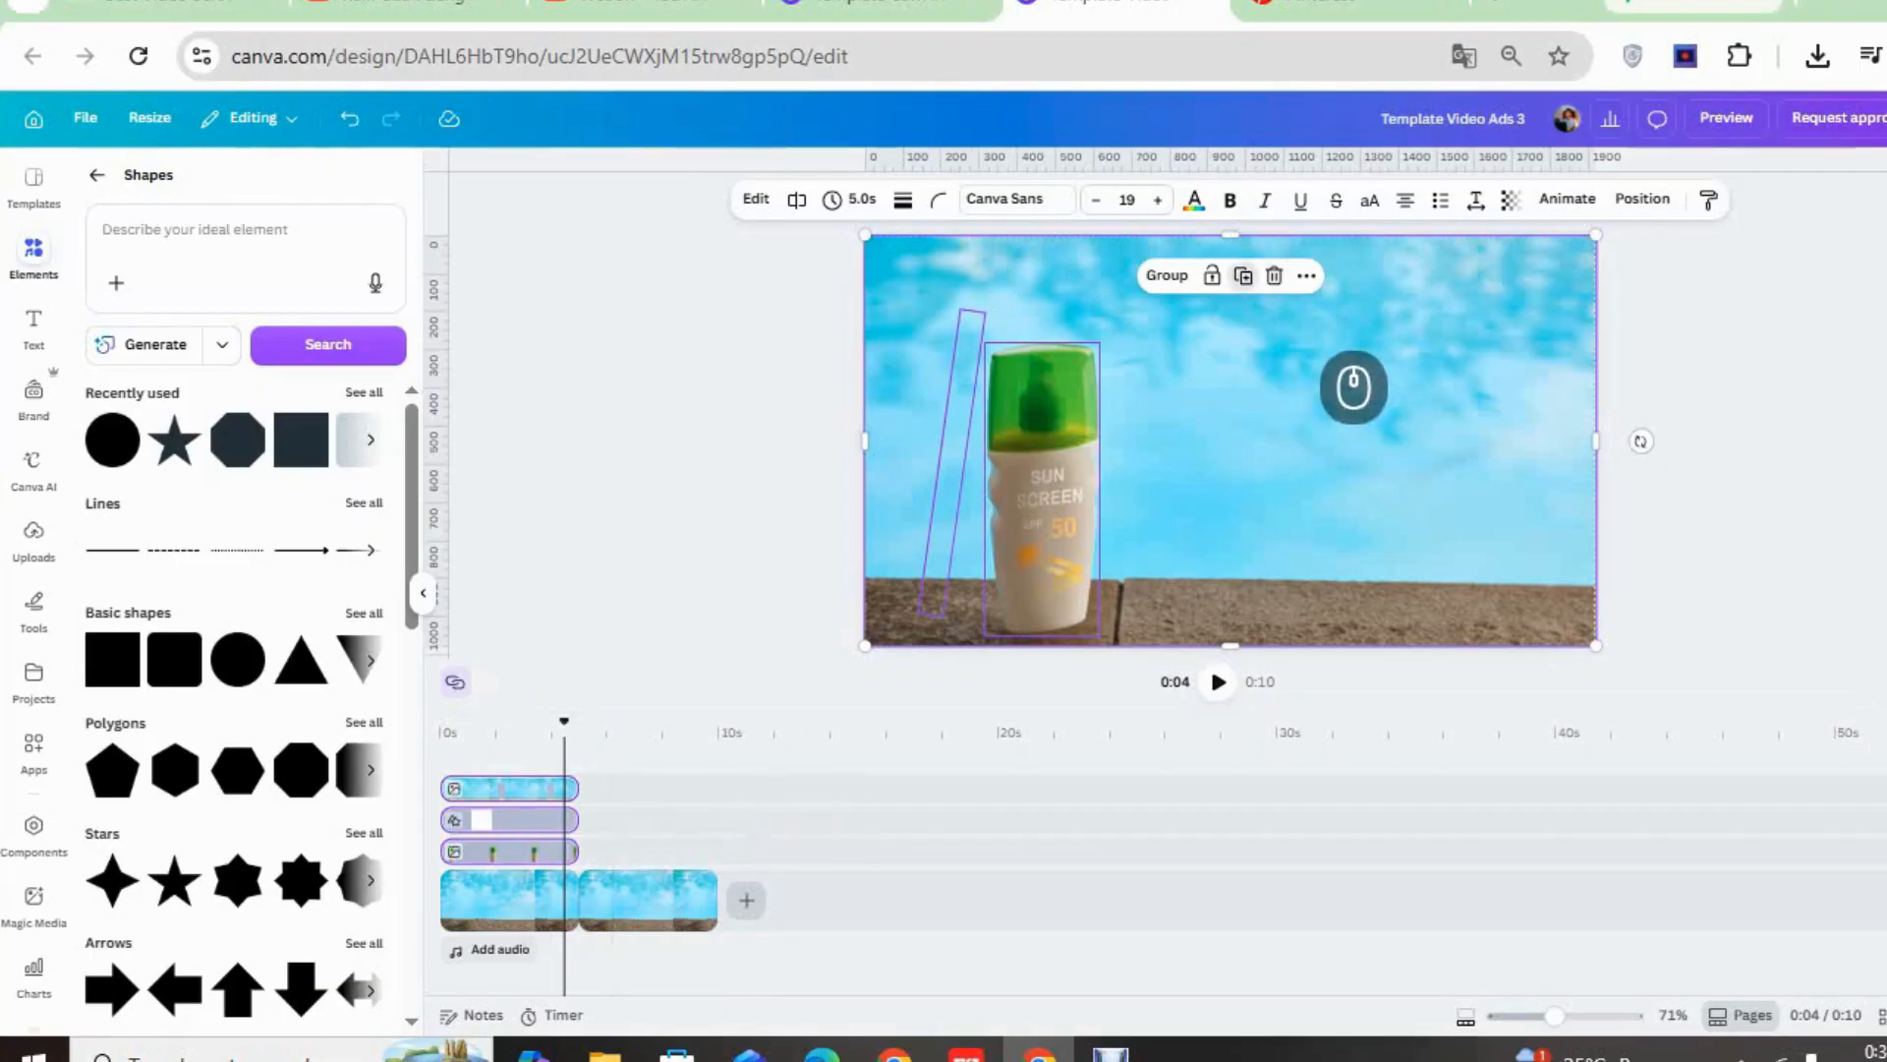
click(1243, 277)
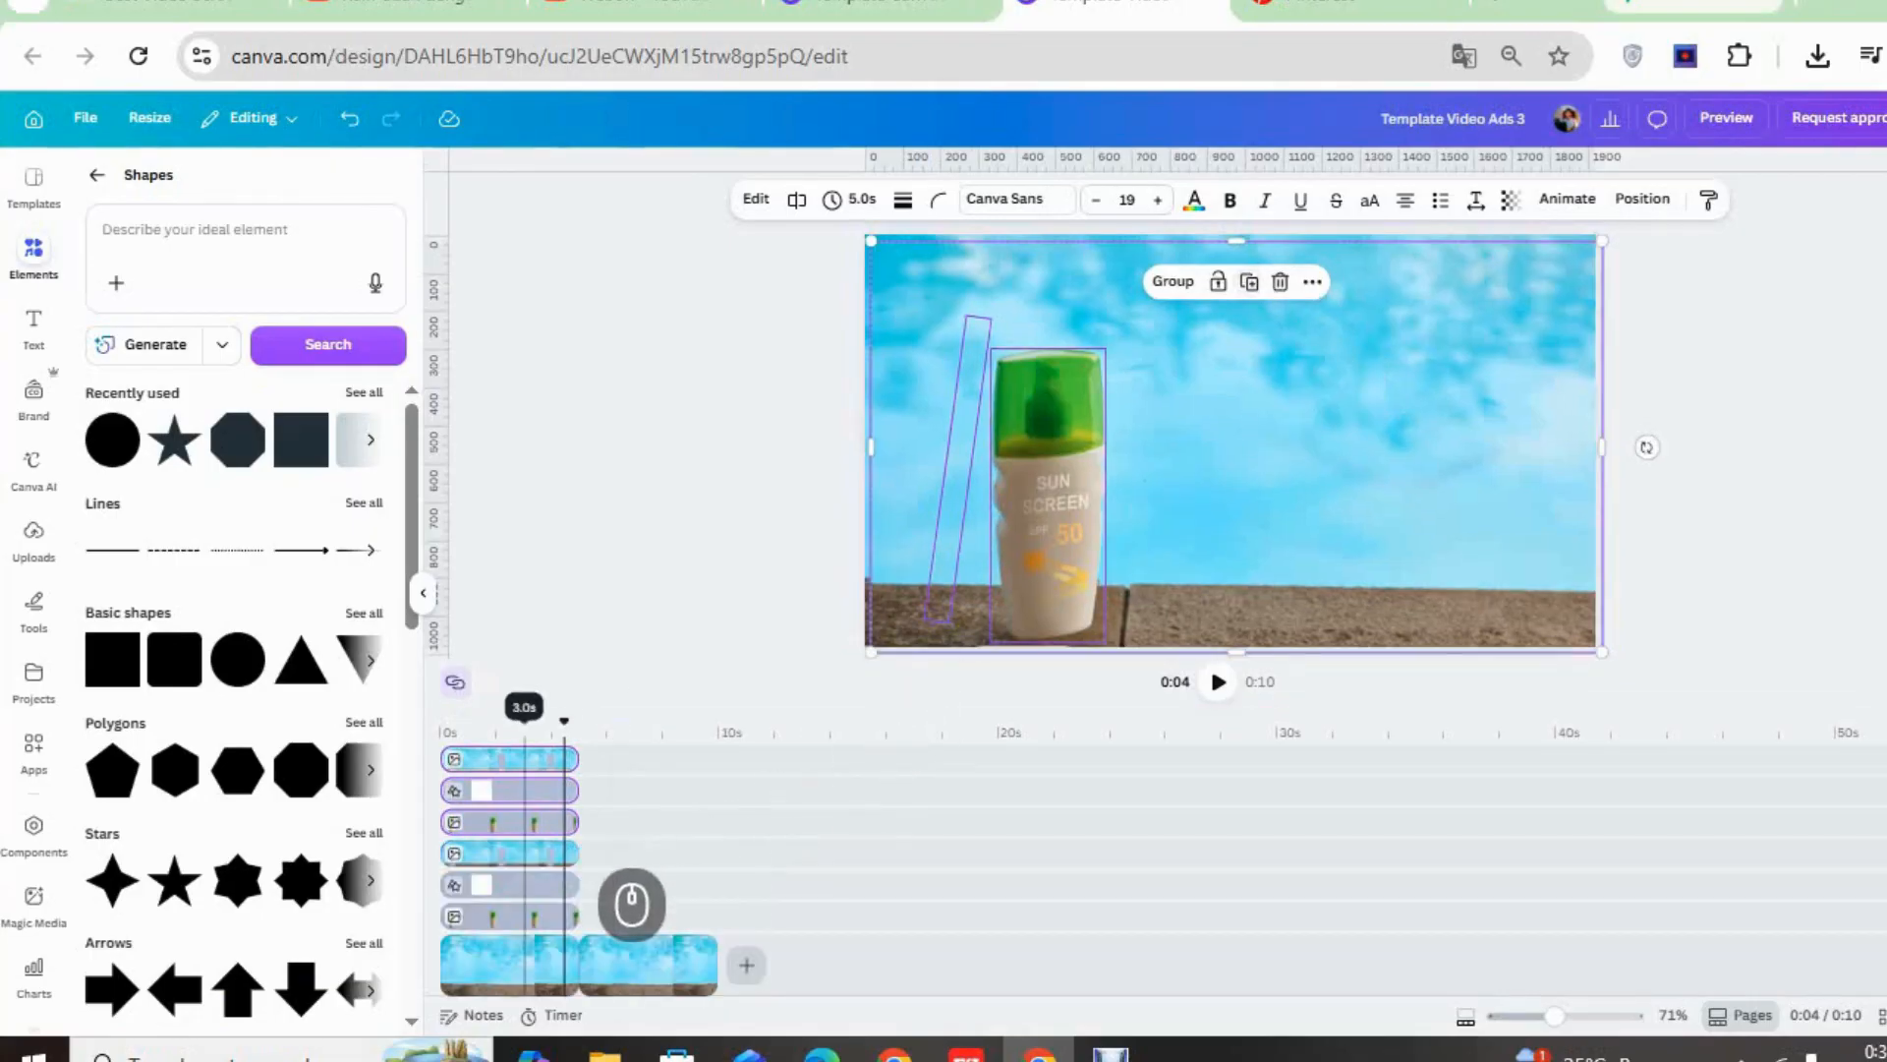
drag(639, 894, 768, 982)
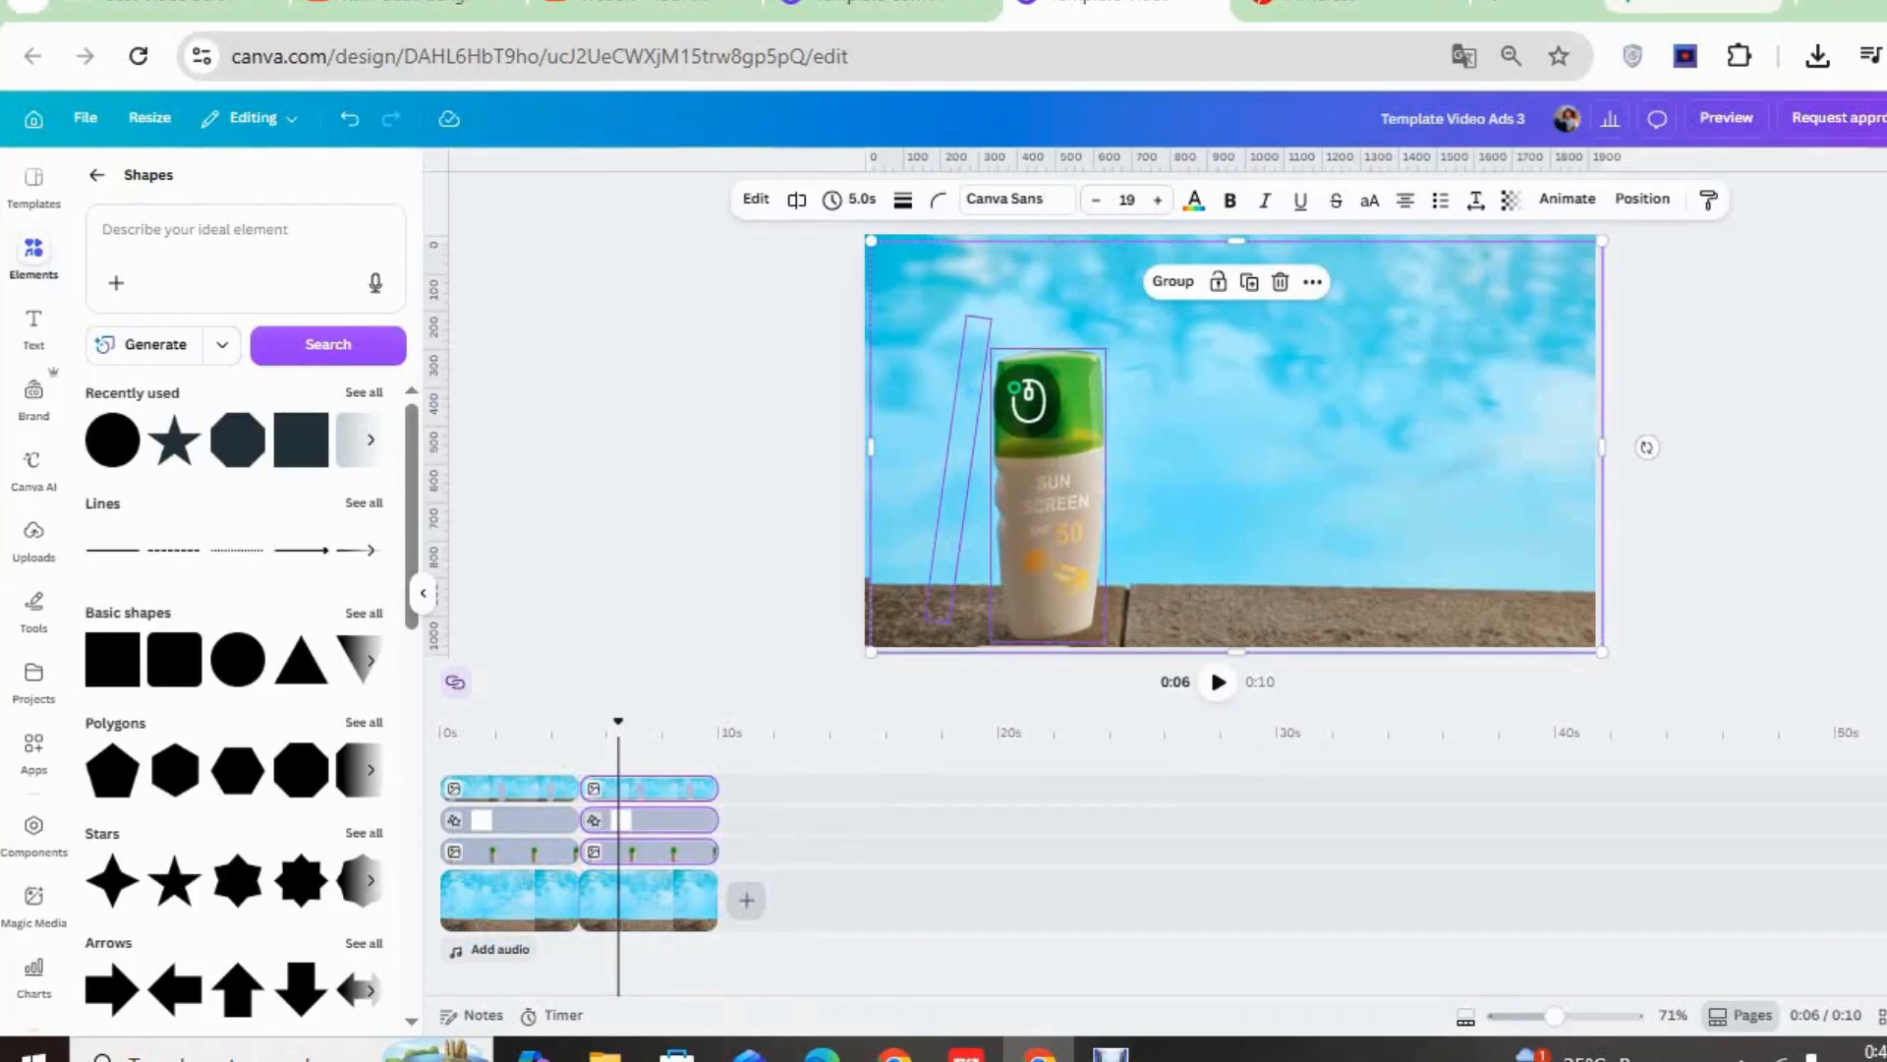
drag(1028, 400, 1023, 395)
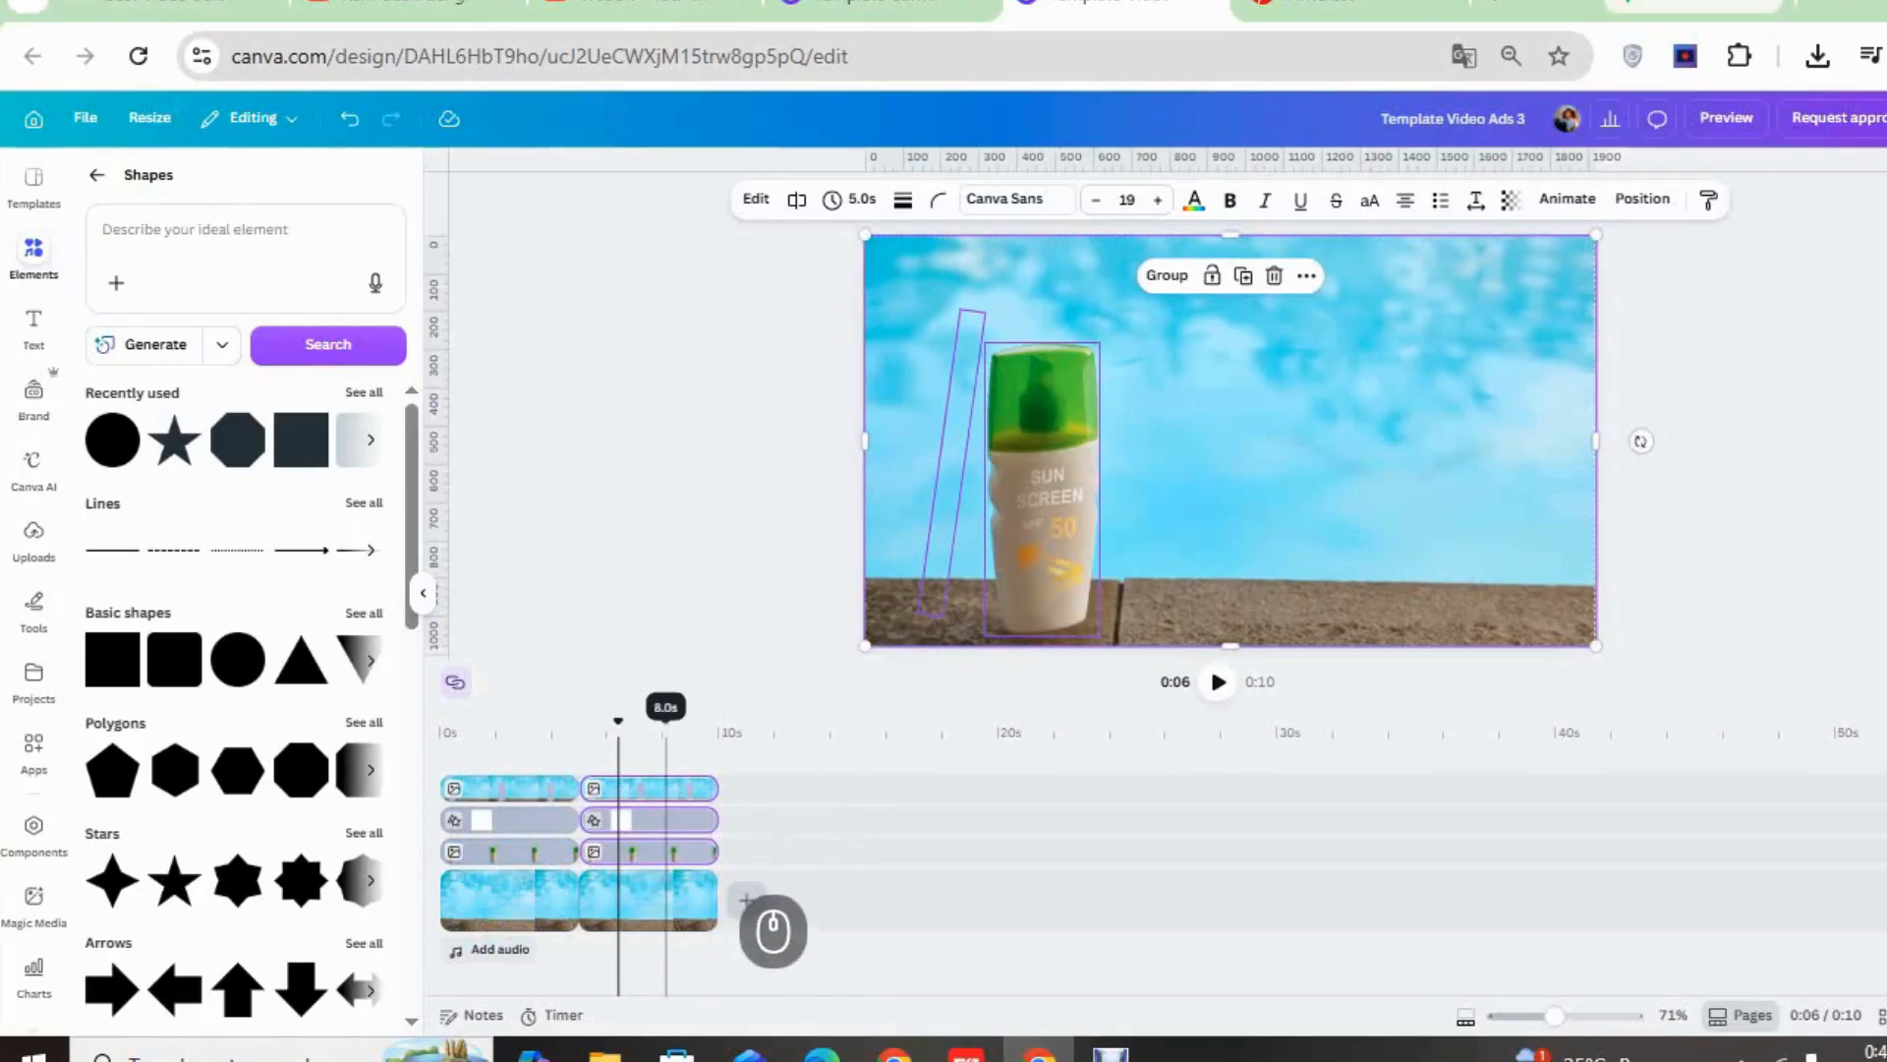
Move the second page's bar across the bottle to its right side
click(679, 819)
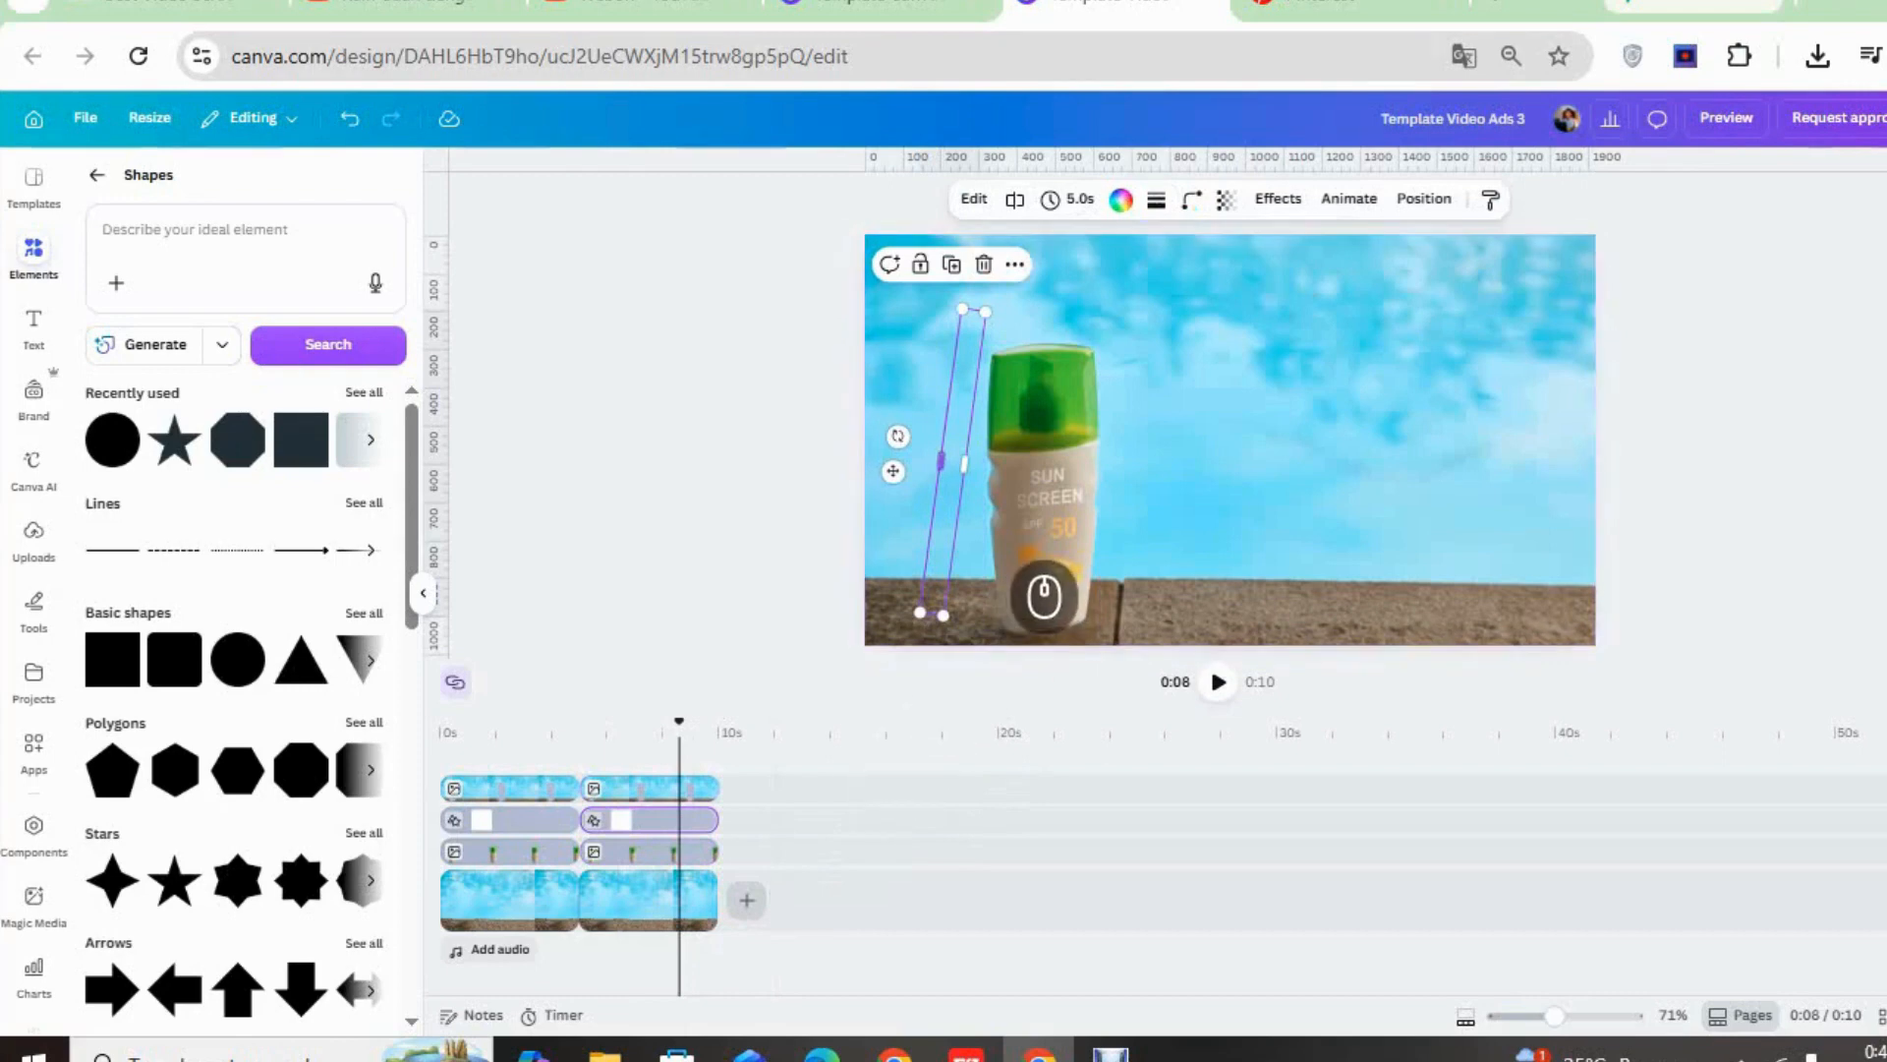
drag(1003, 580, 1166, 610)
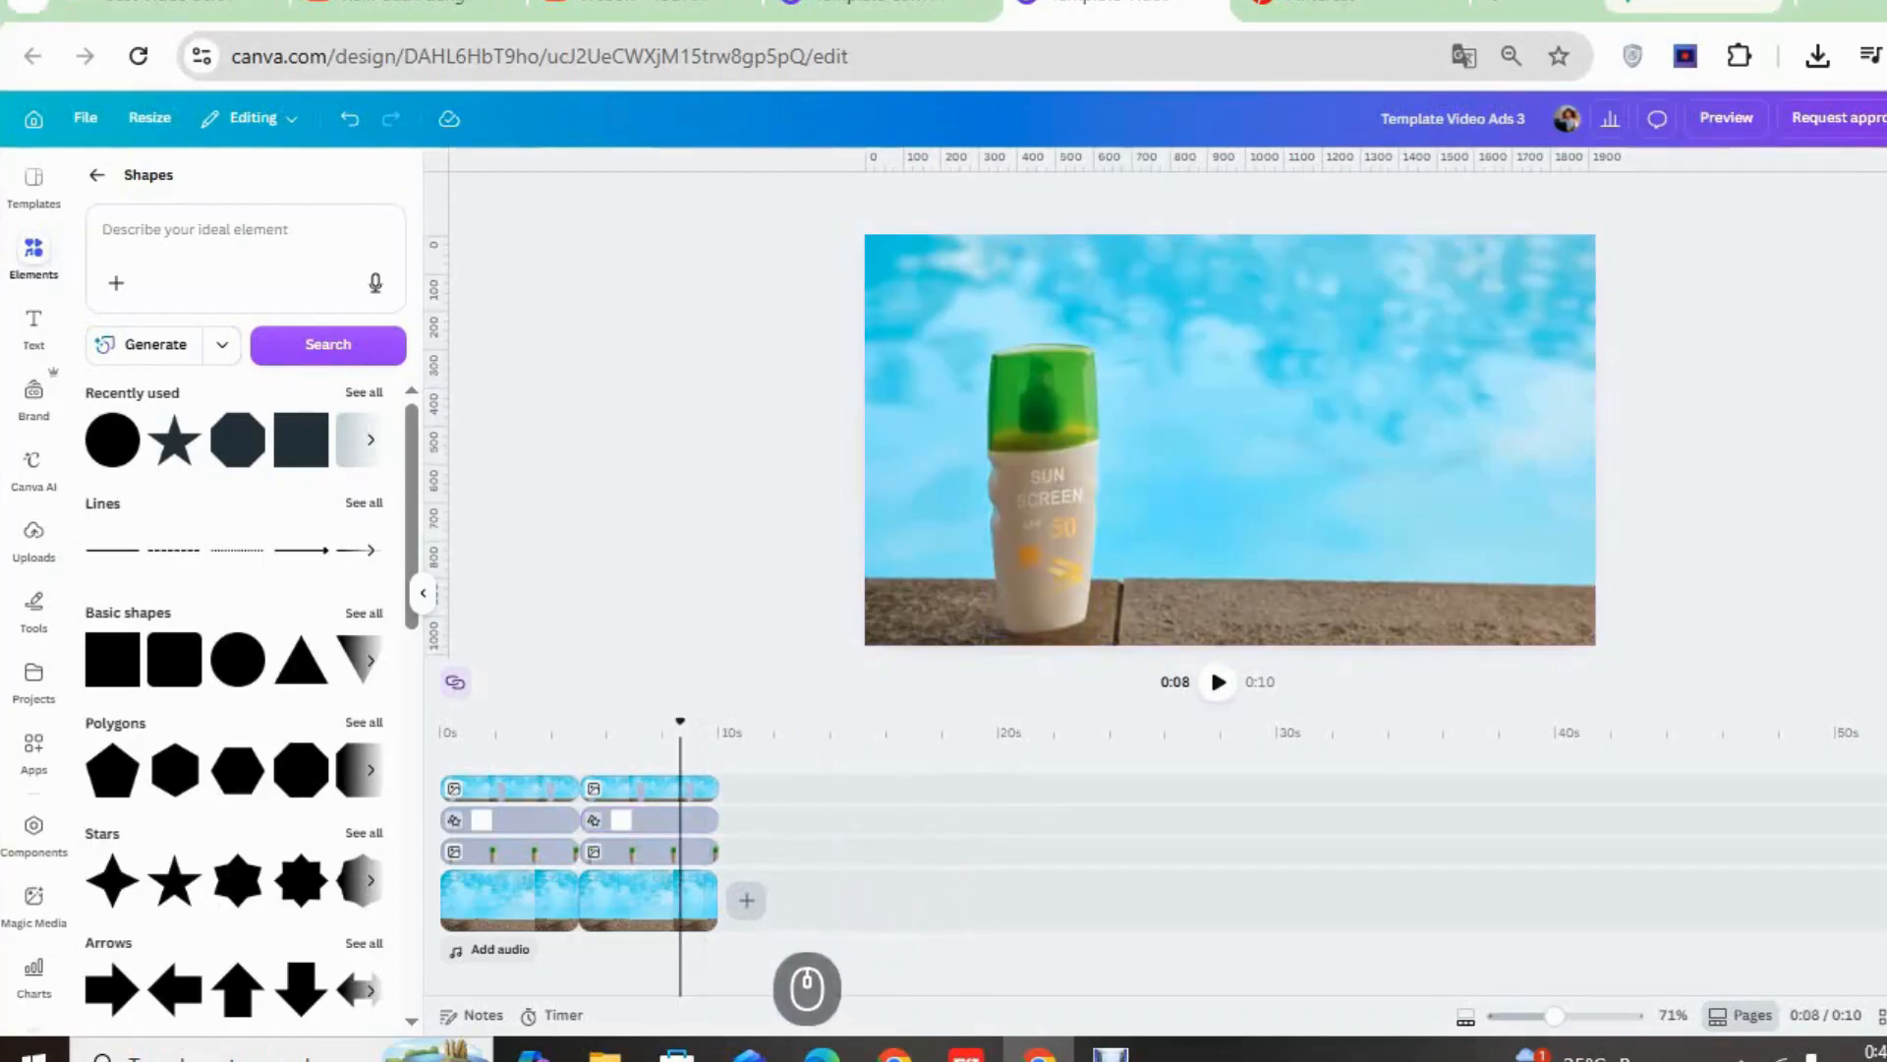
Create a third page by duplicating the second background clip and placing a copy of the bottle layer on it
click(697, 904)
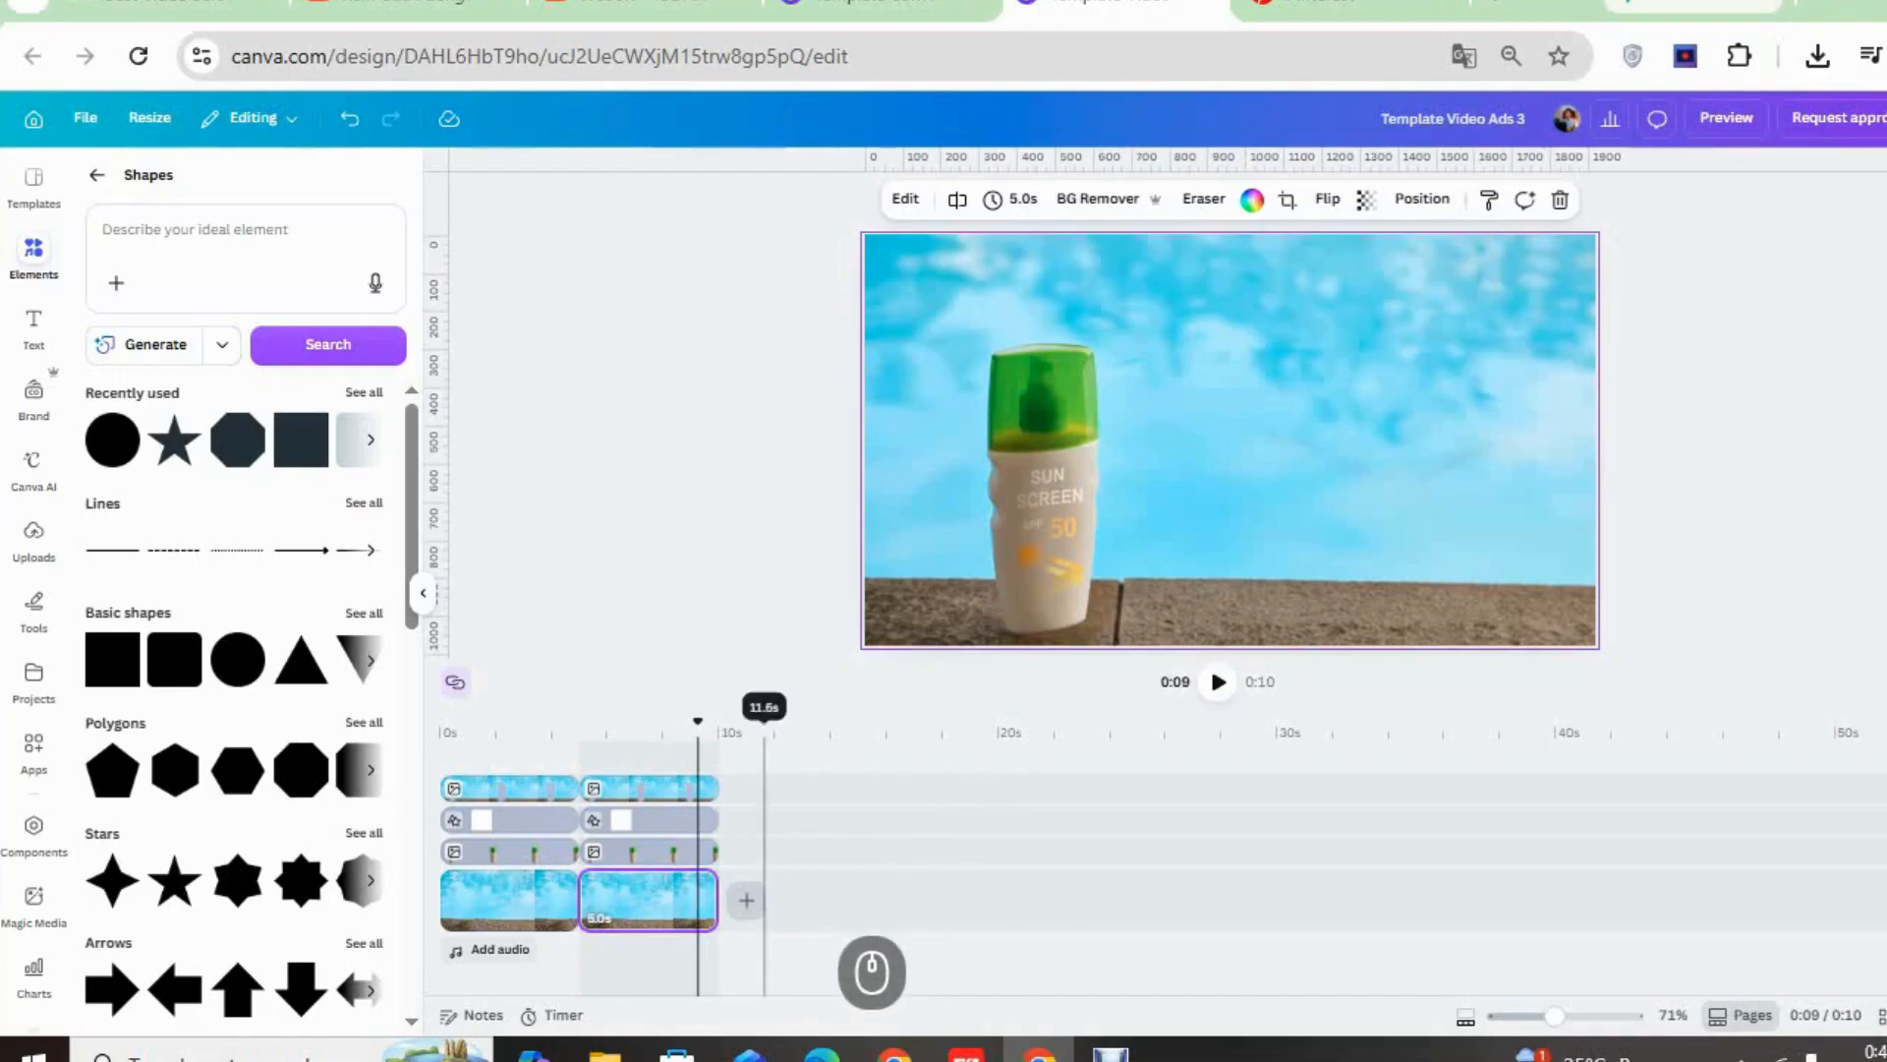
right_click(810, 986)
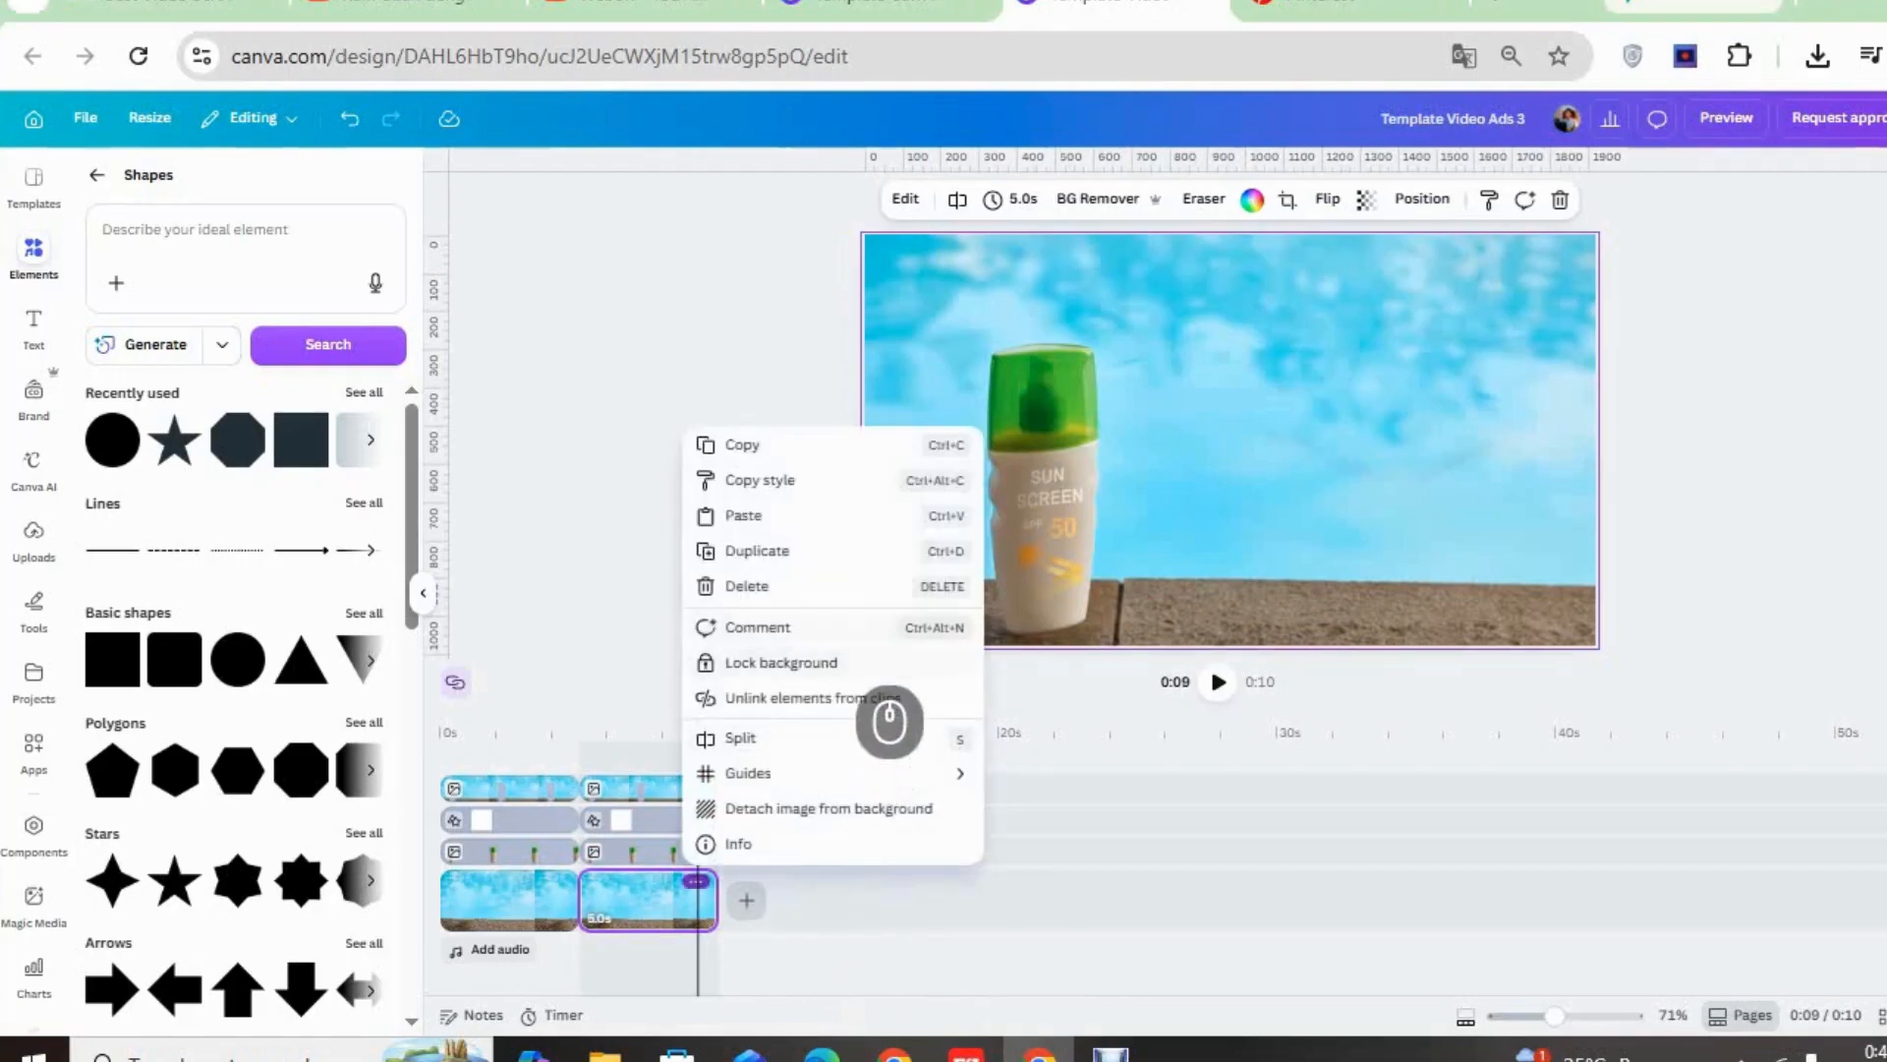
click(775, 551)
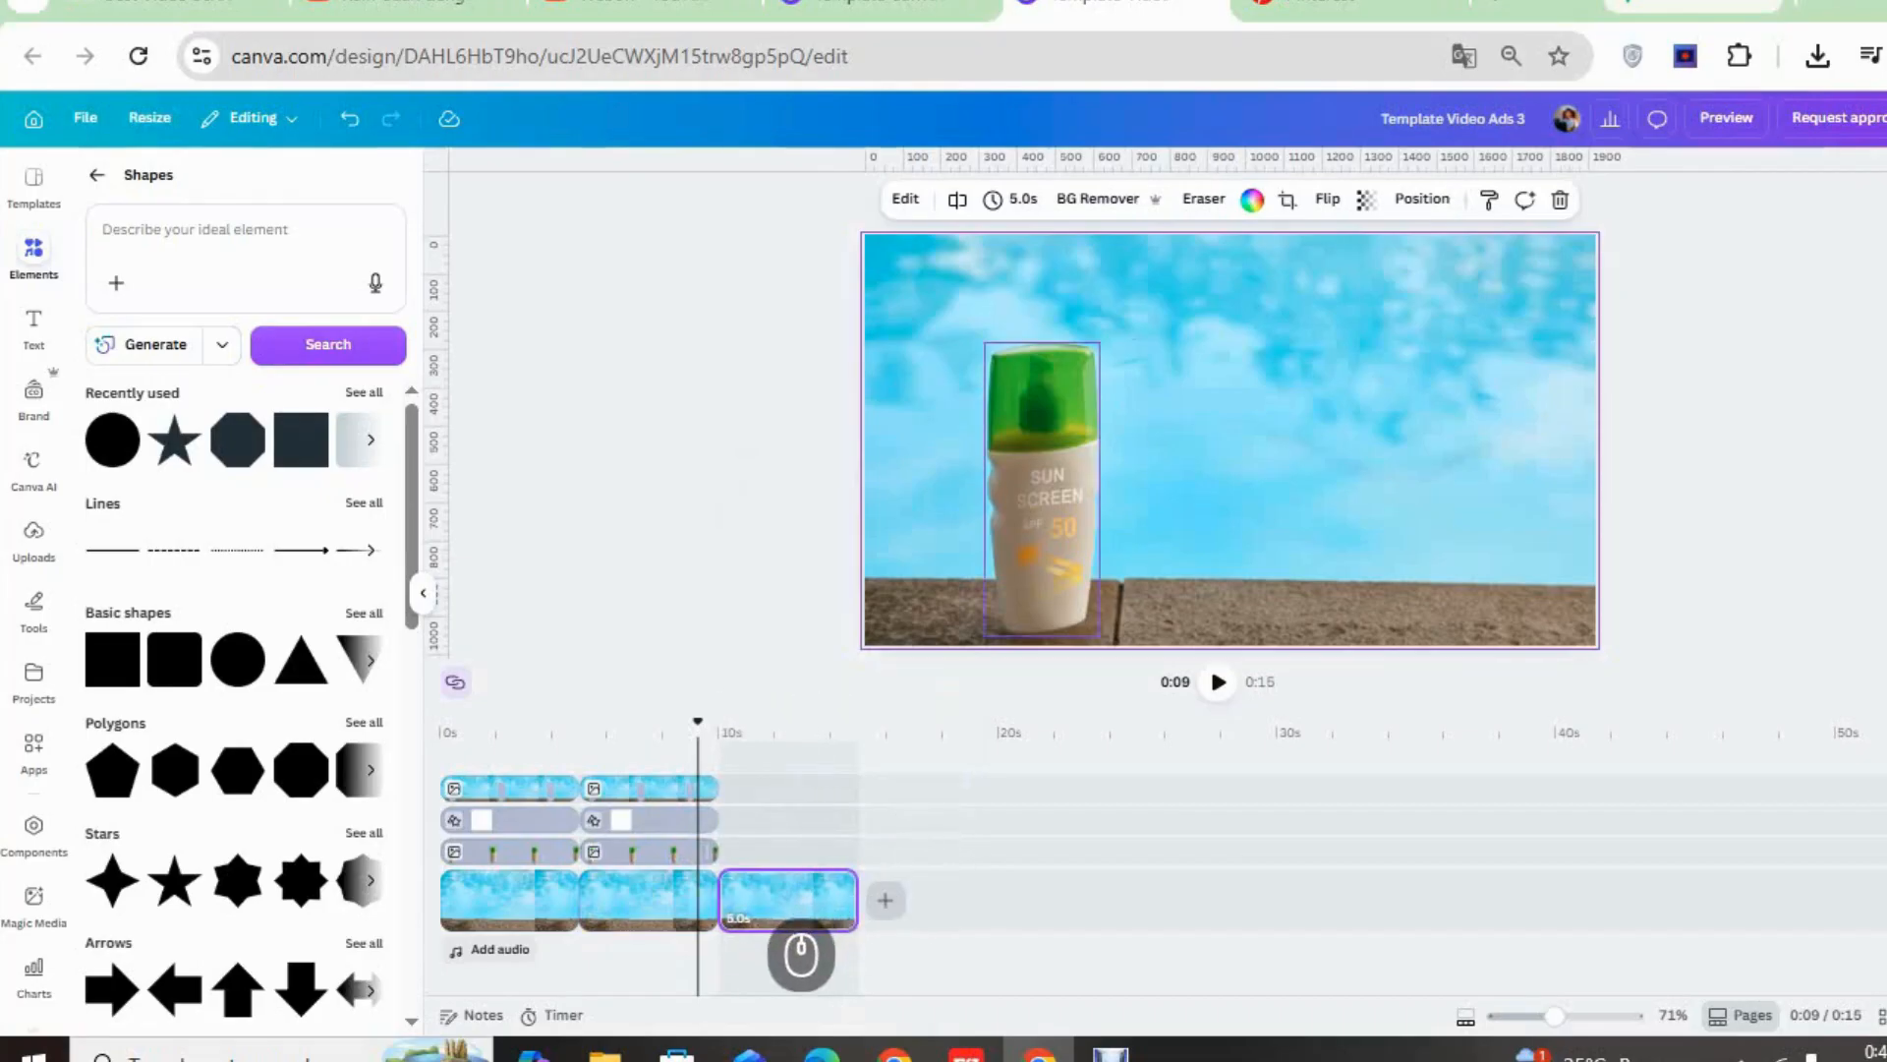
click(696, 852)
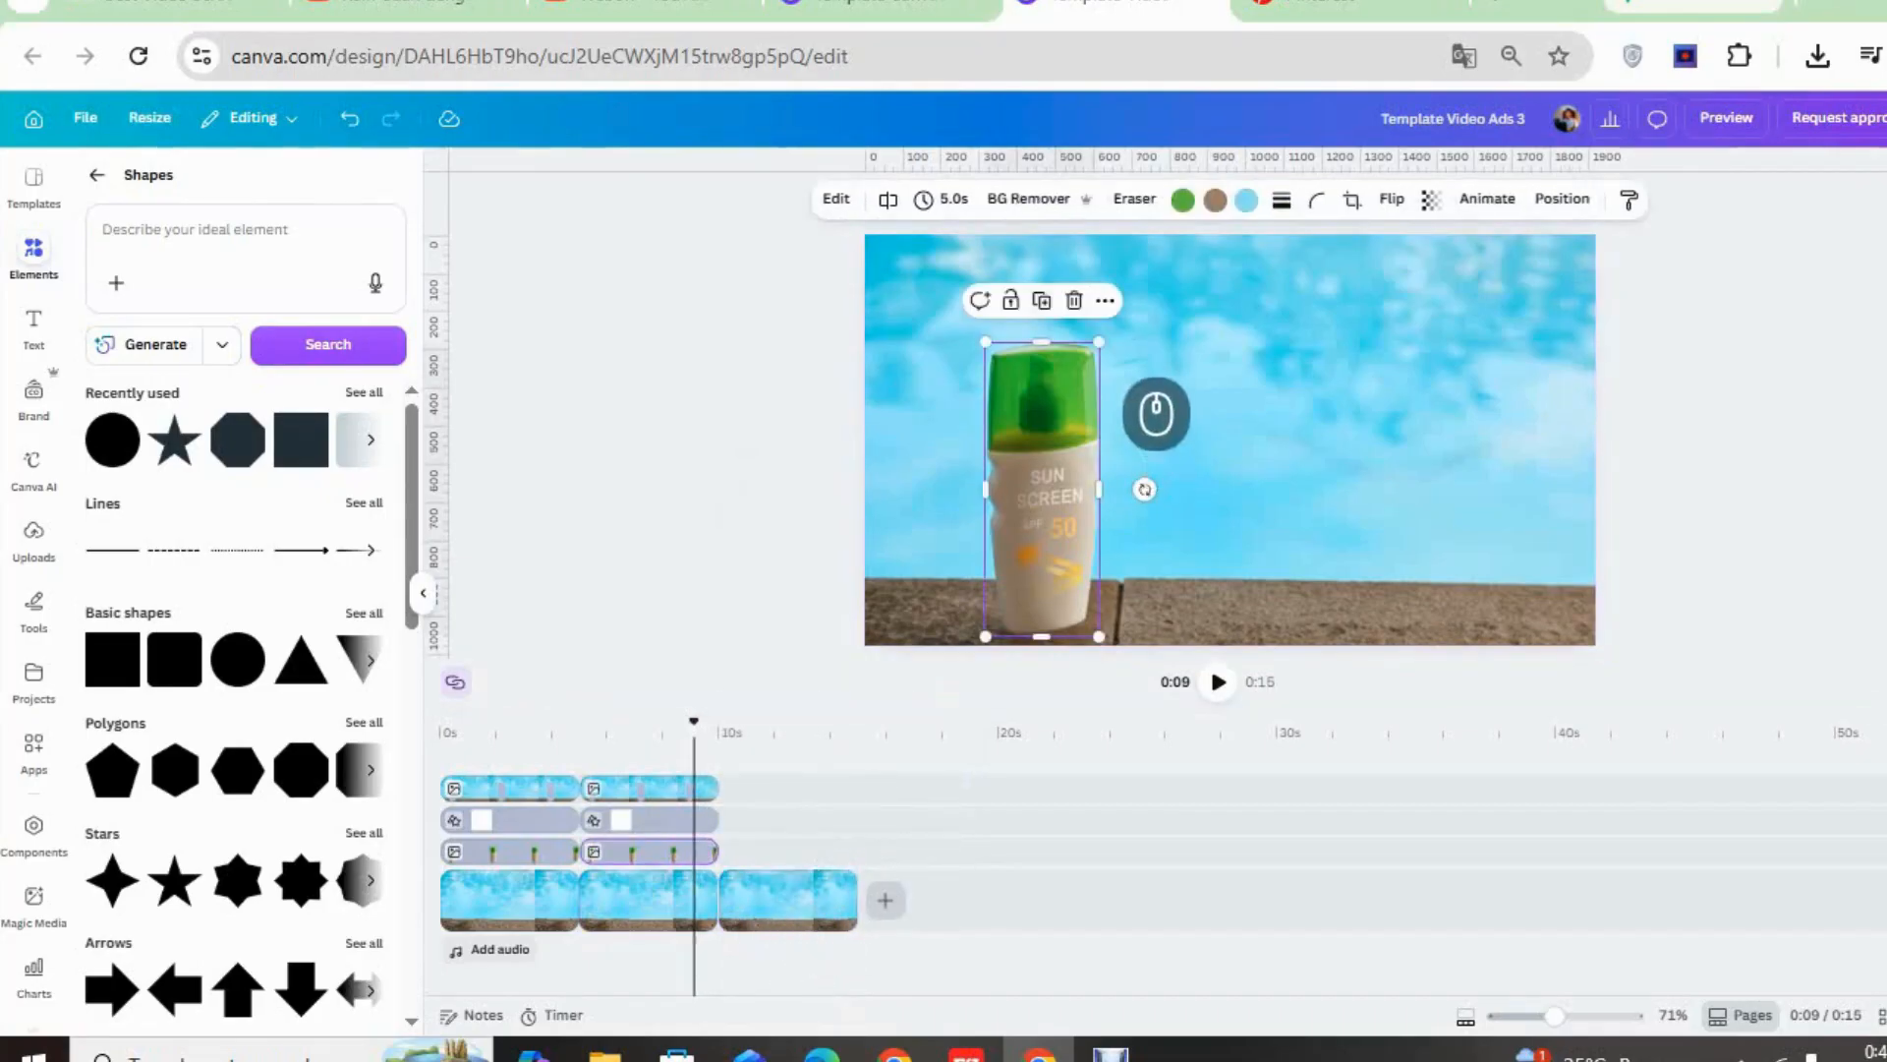
key(ctrl+d)
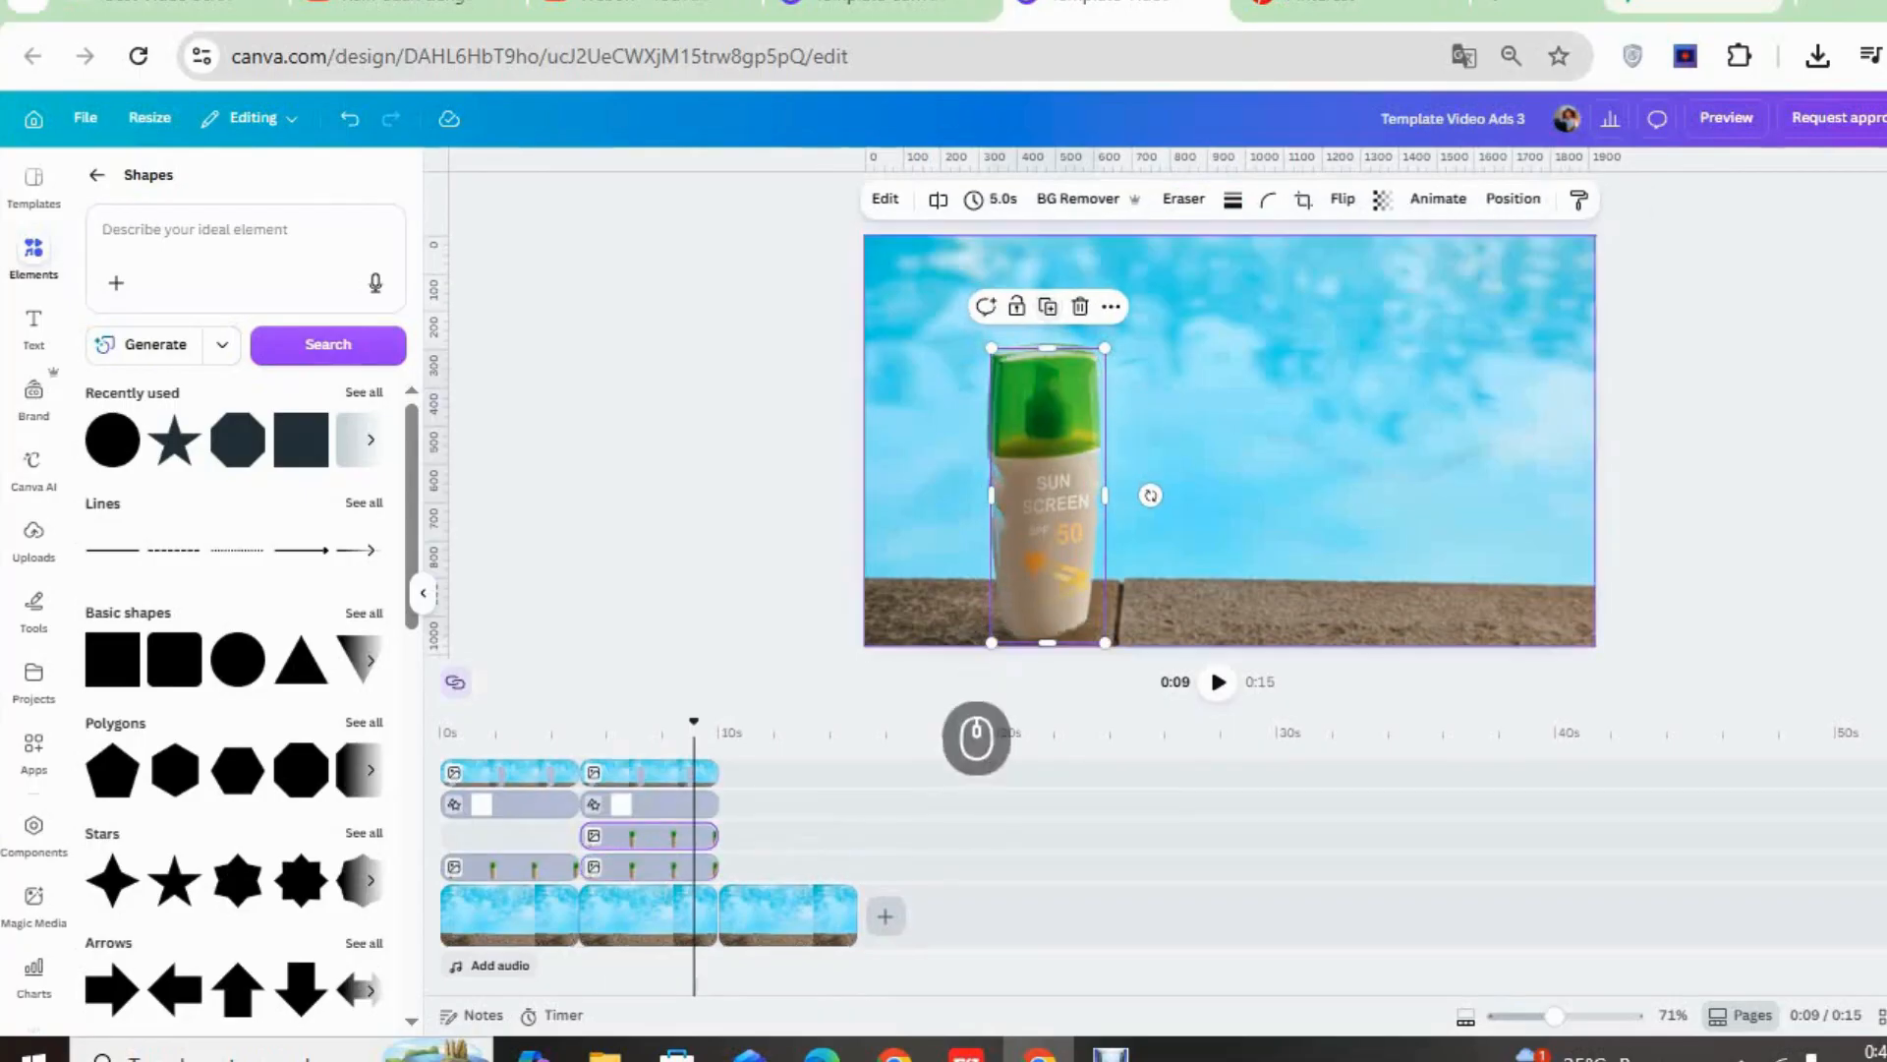
drag(768, 942, 897, 960)
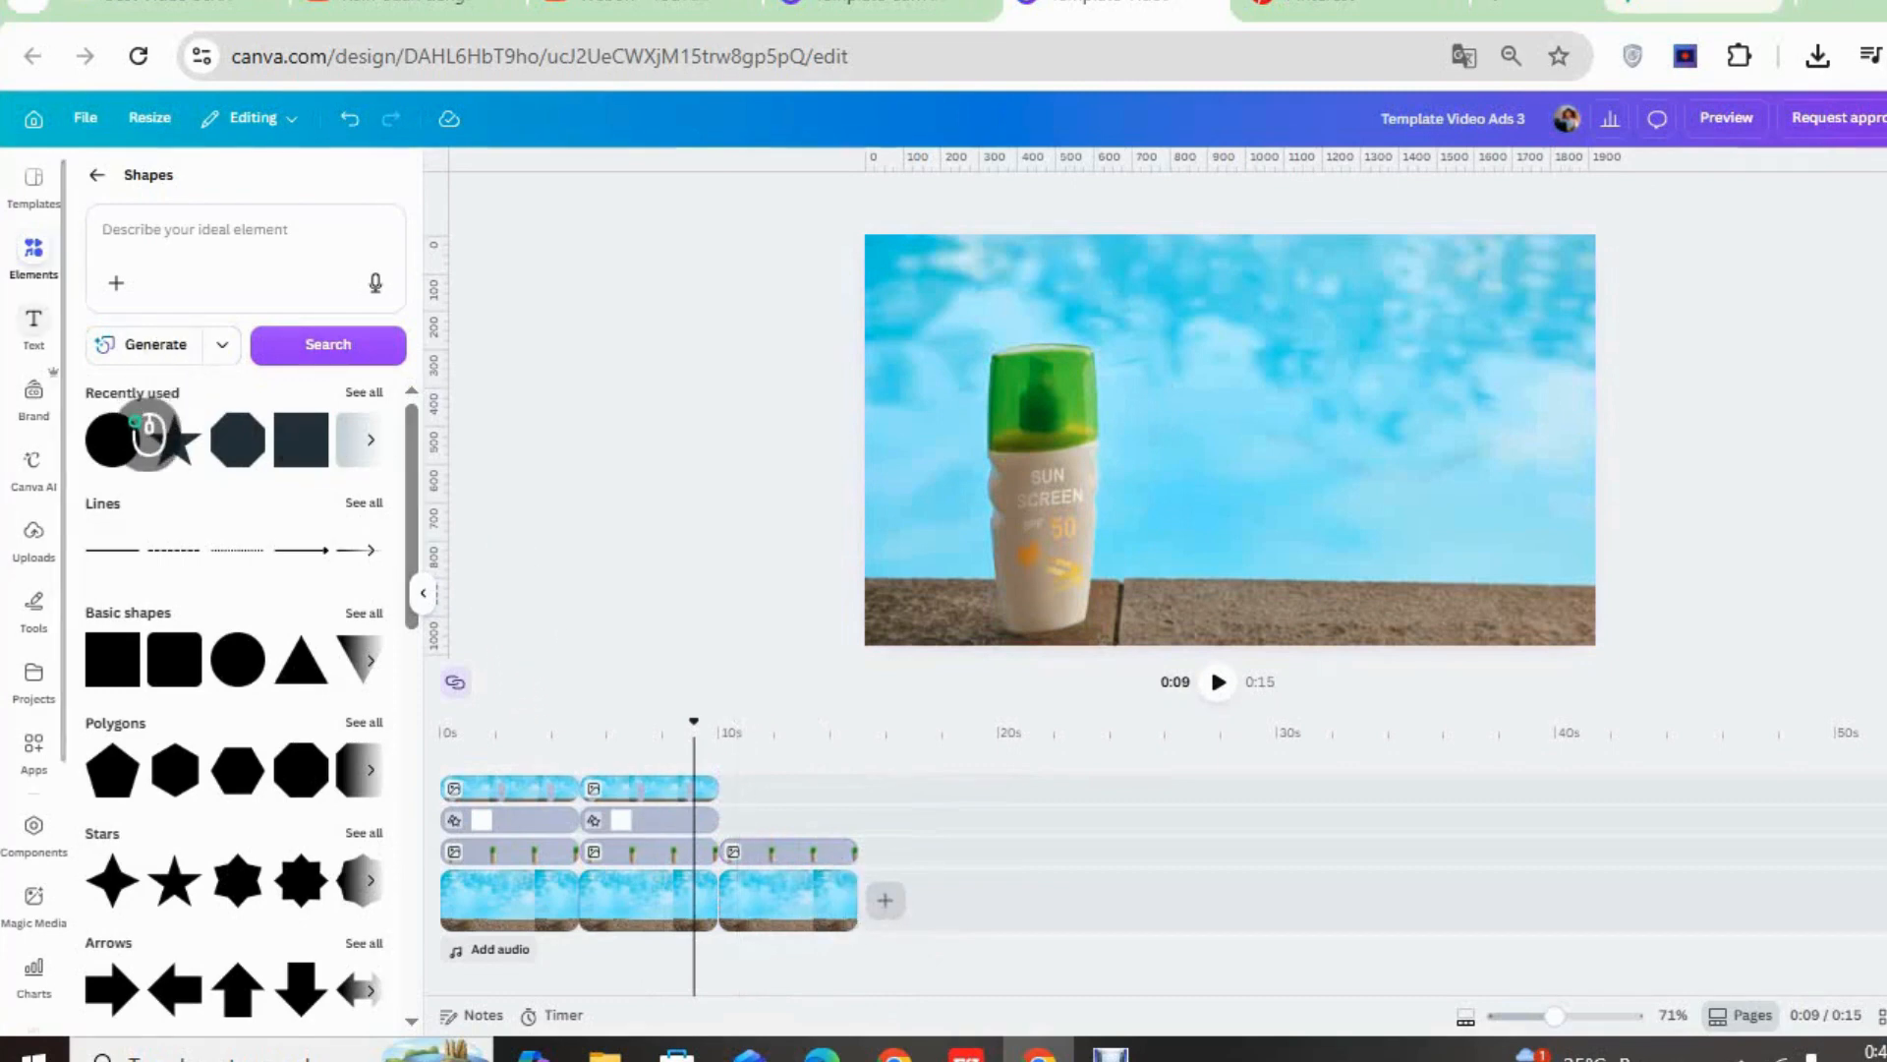
Add a heading to the right of the bottle and replace its text with "Anti UV"
click(34, 326)
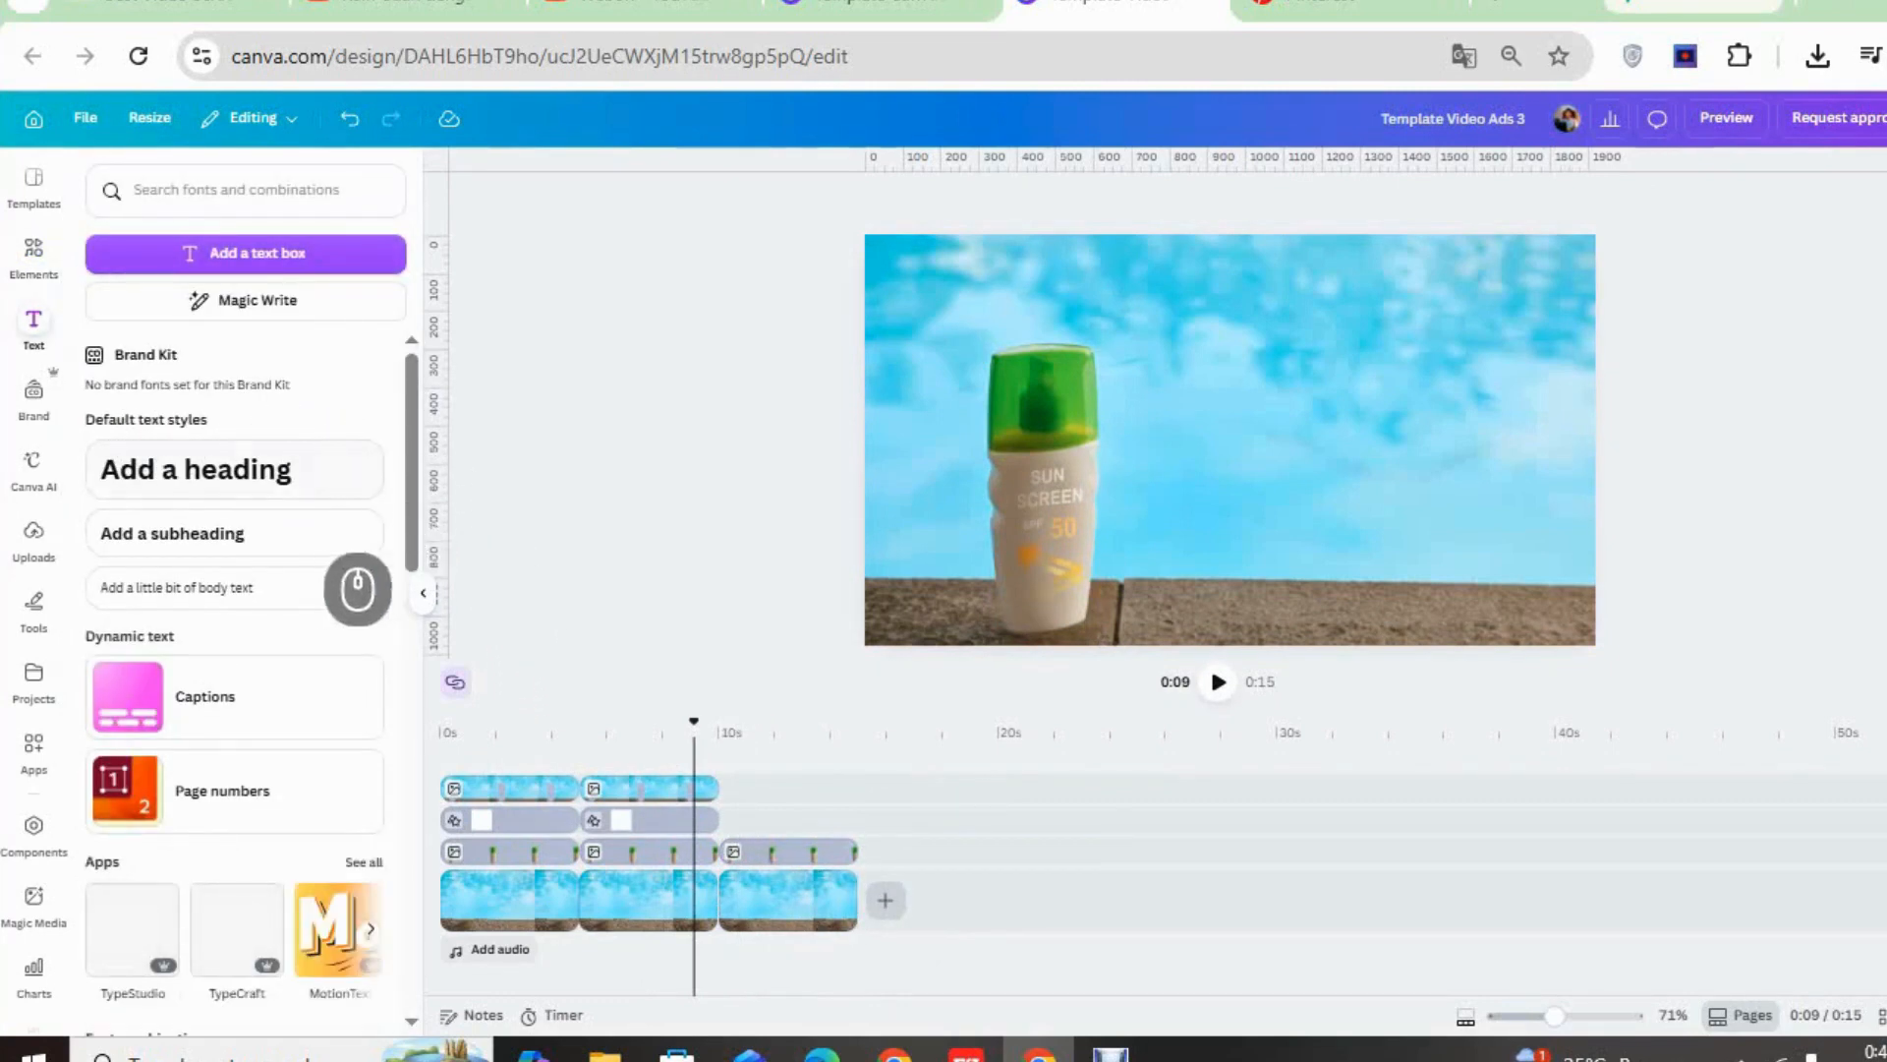
click(257, 476)
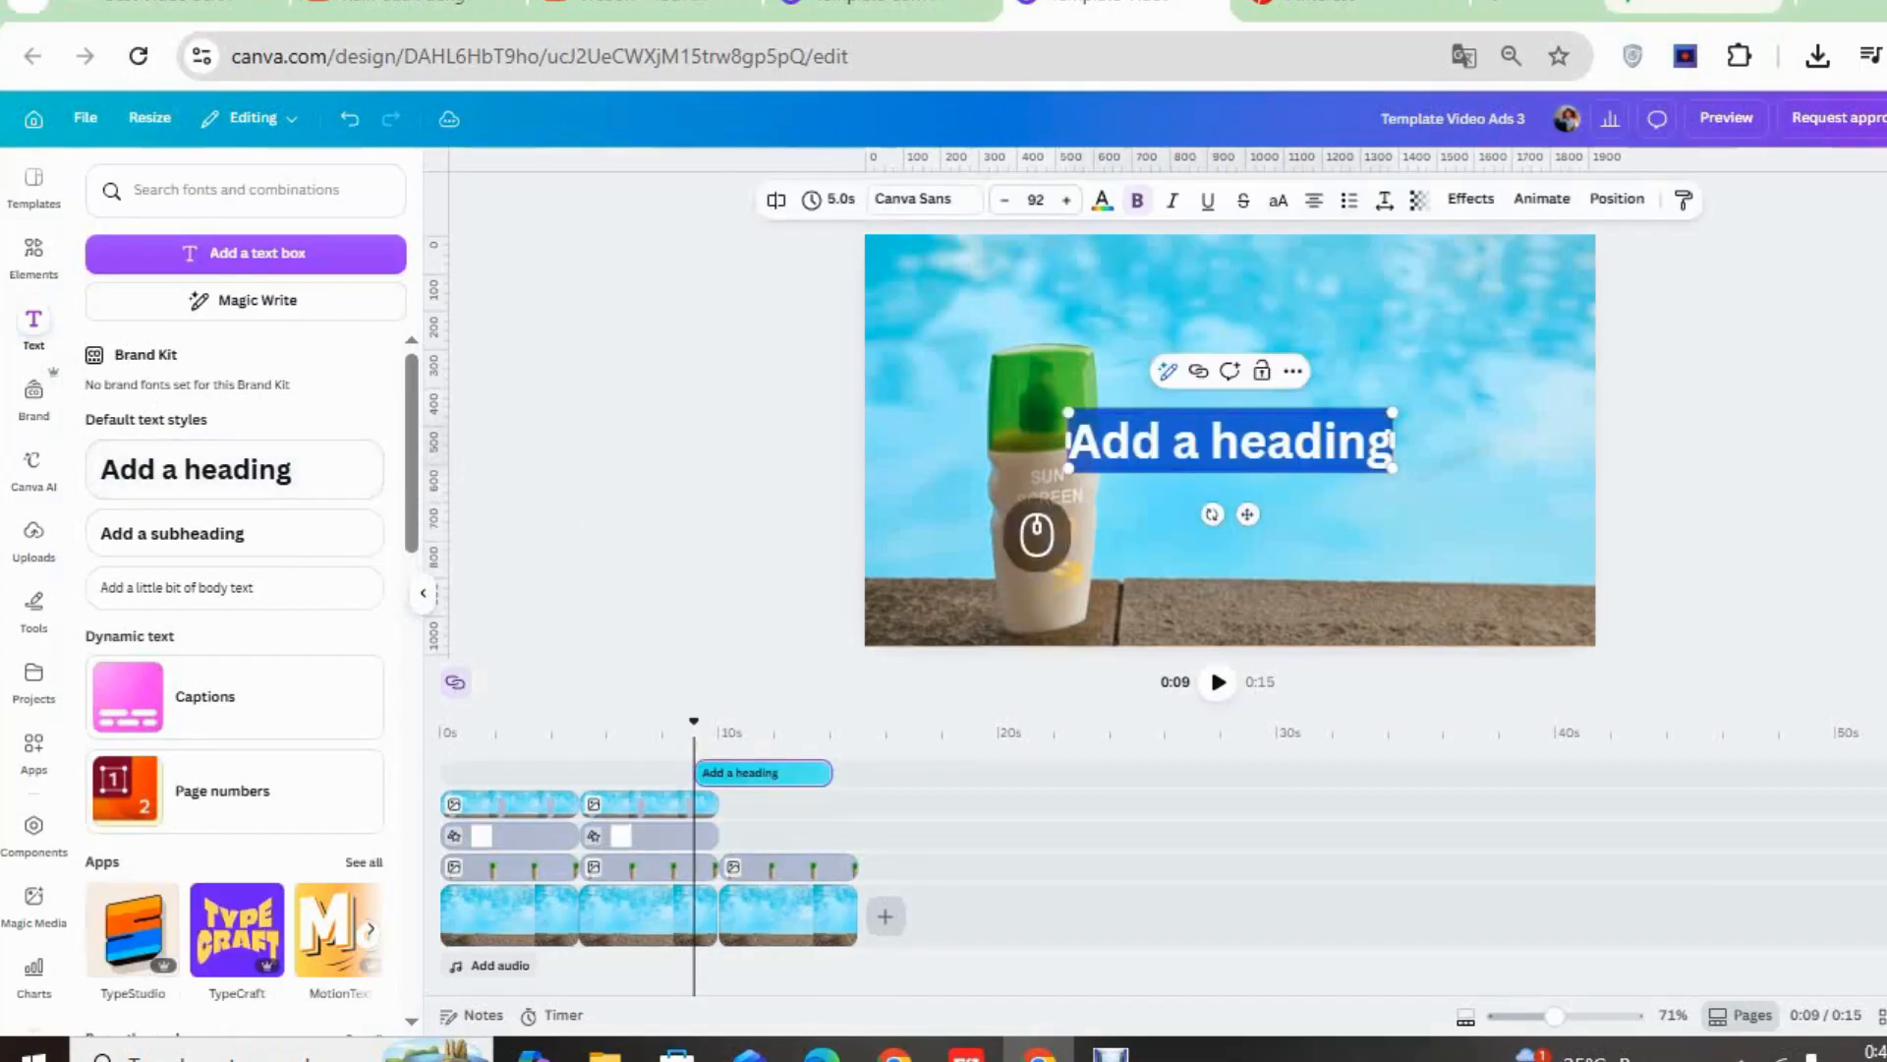
drag(1247, 514, 1316, 525)
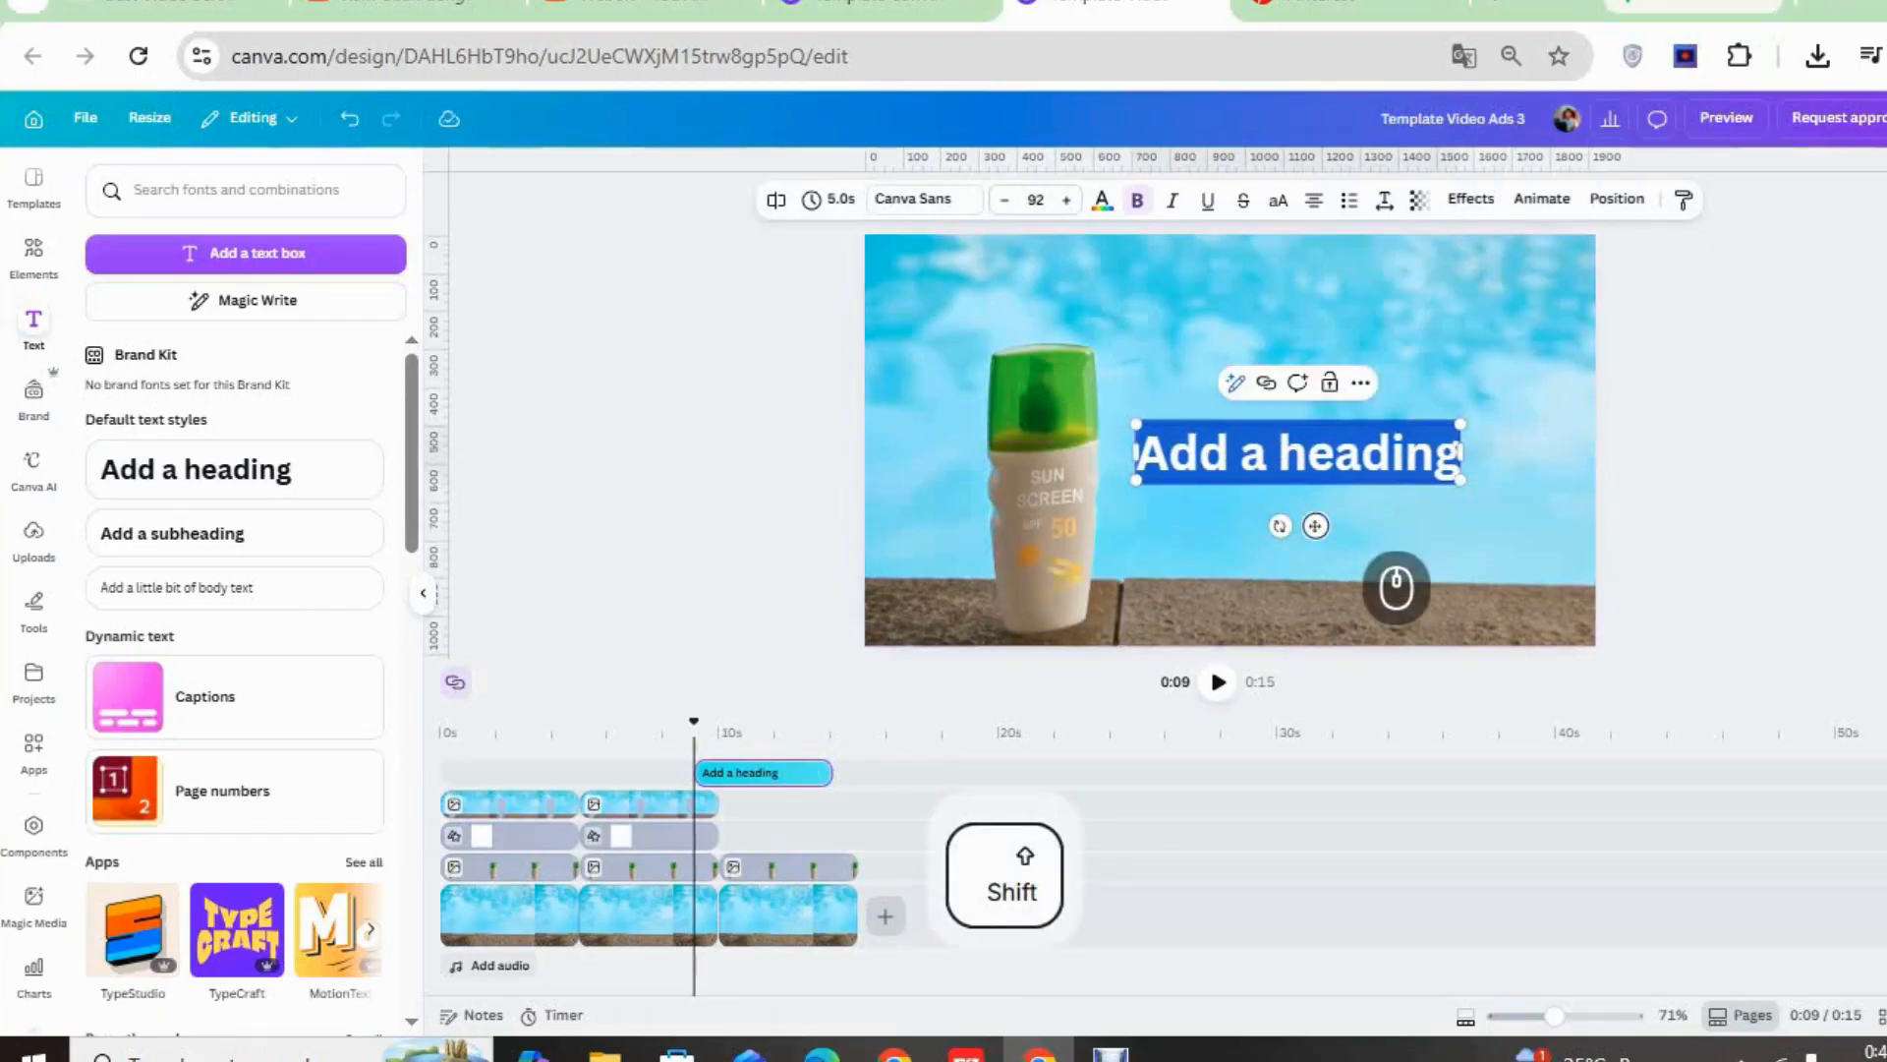
key(shift+a)
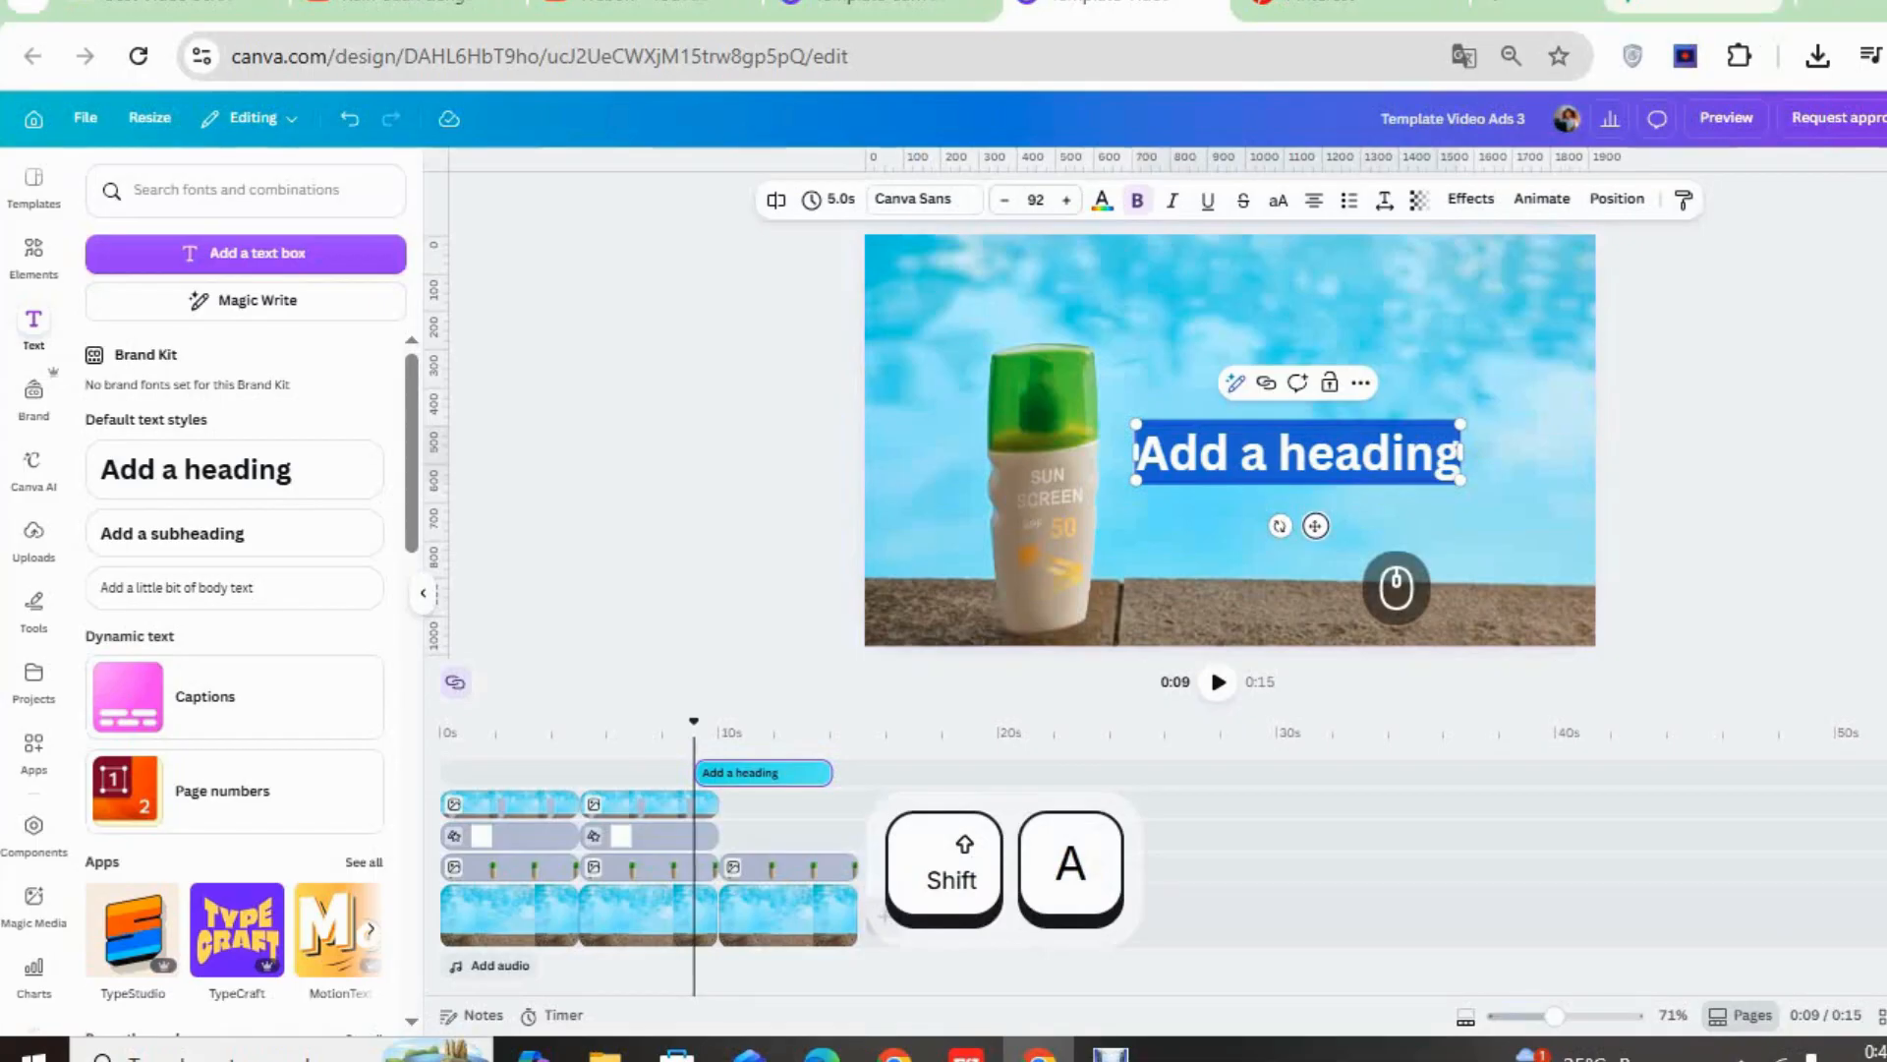
click(1277, 454)
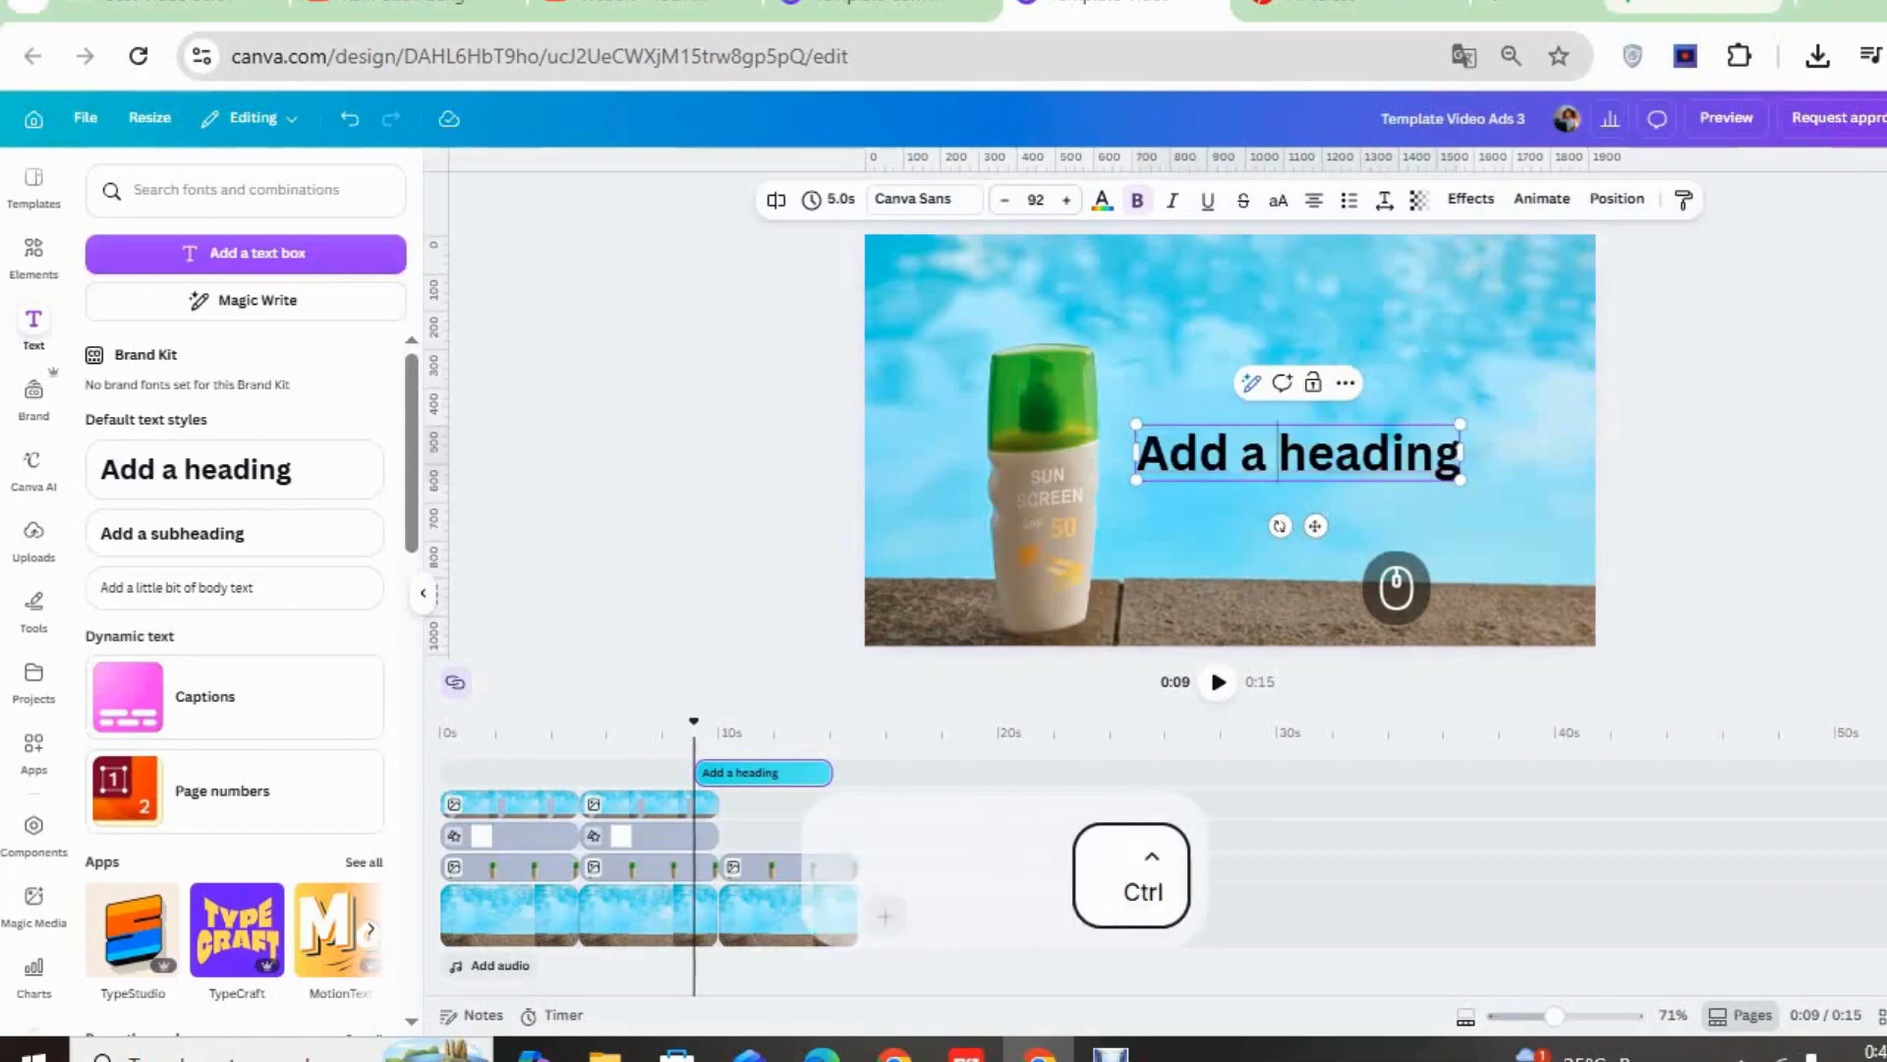
key(ctrl+a)
text(A)
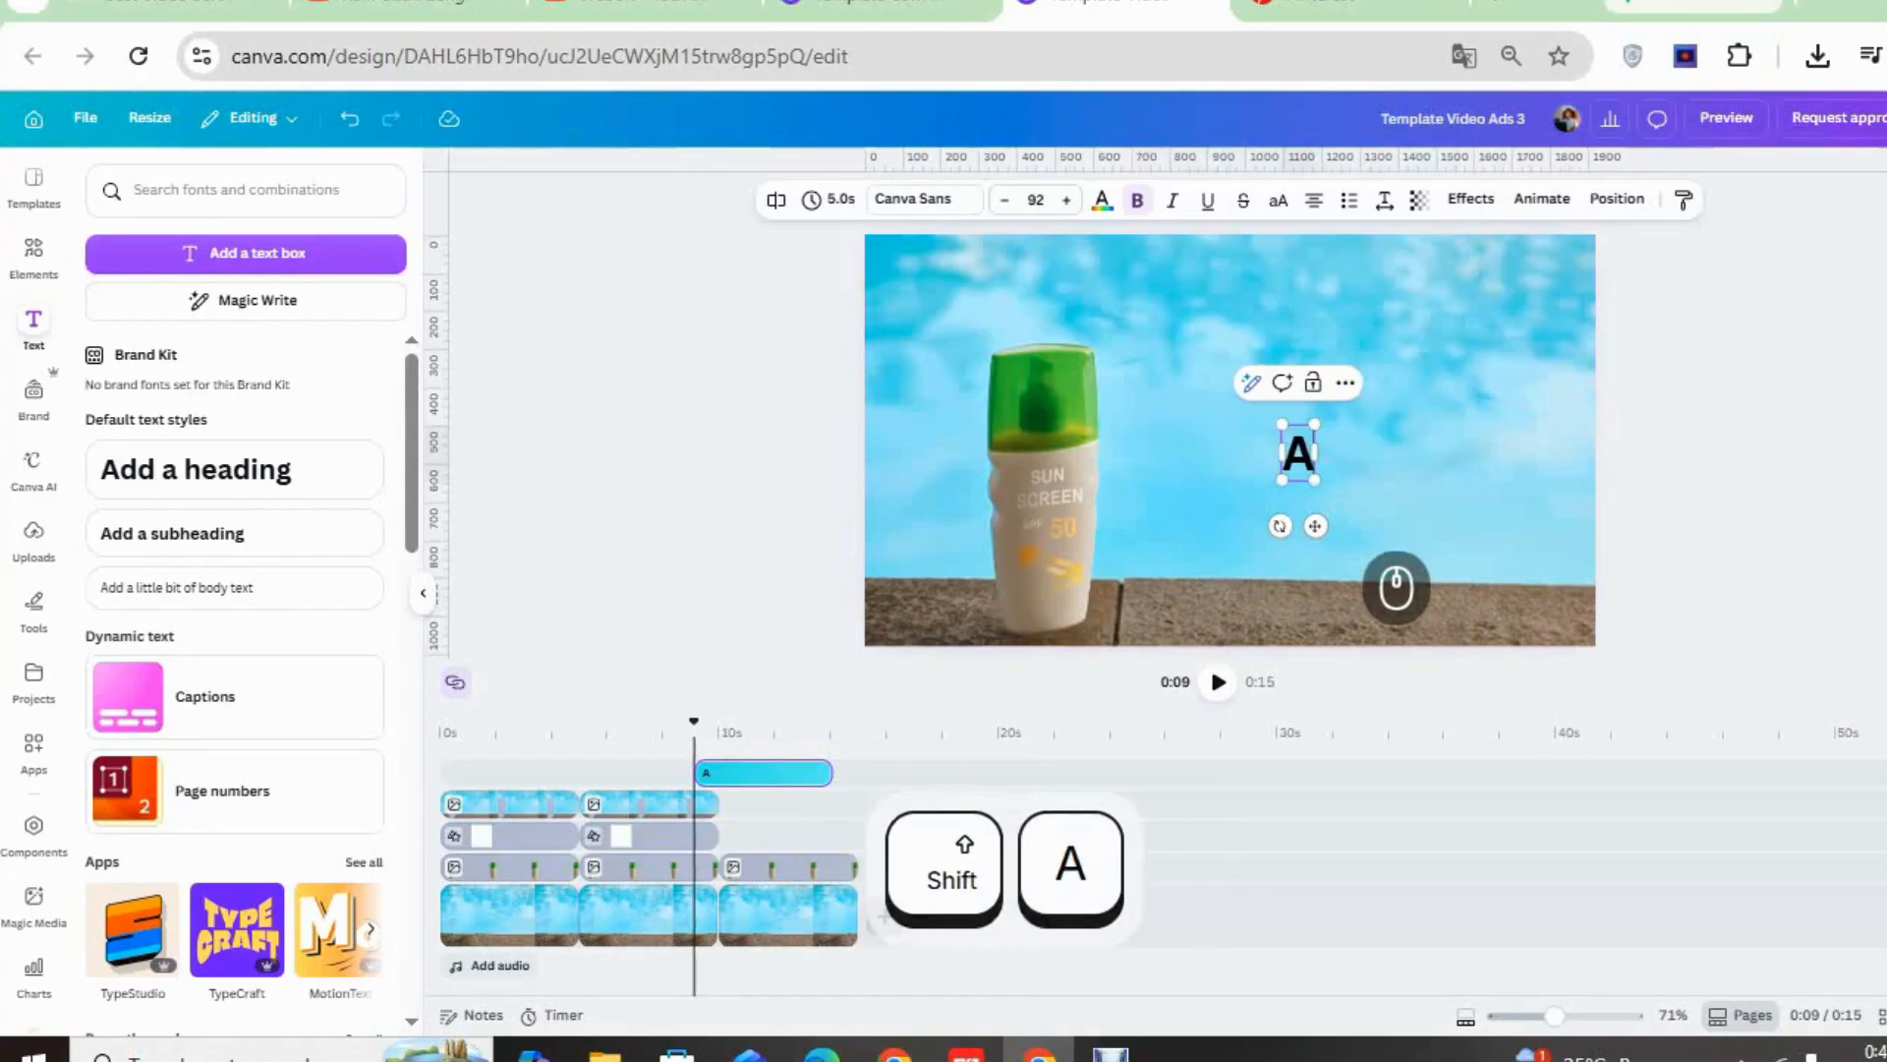
text(nti)
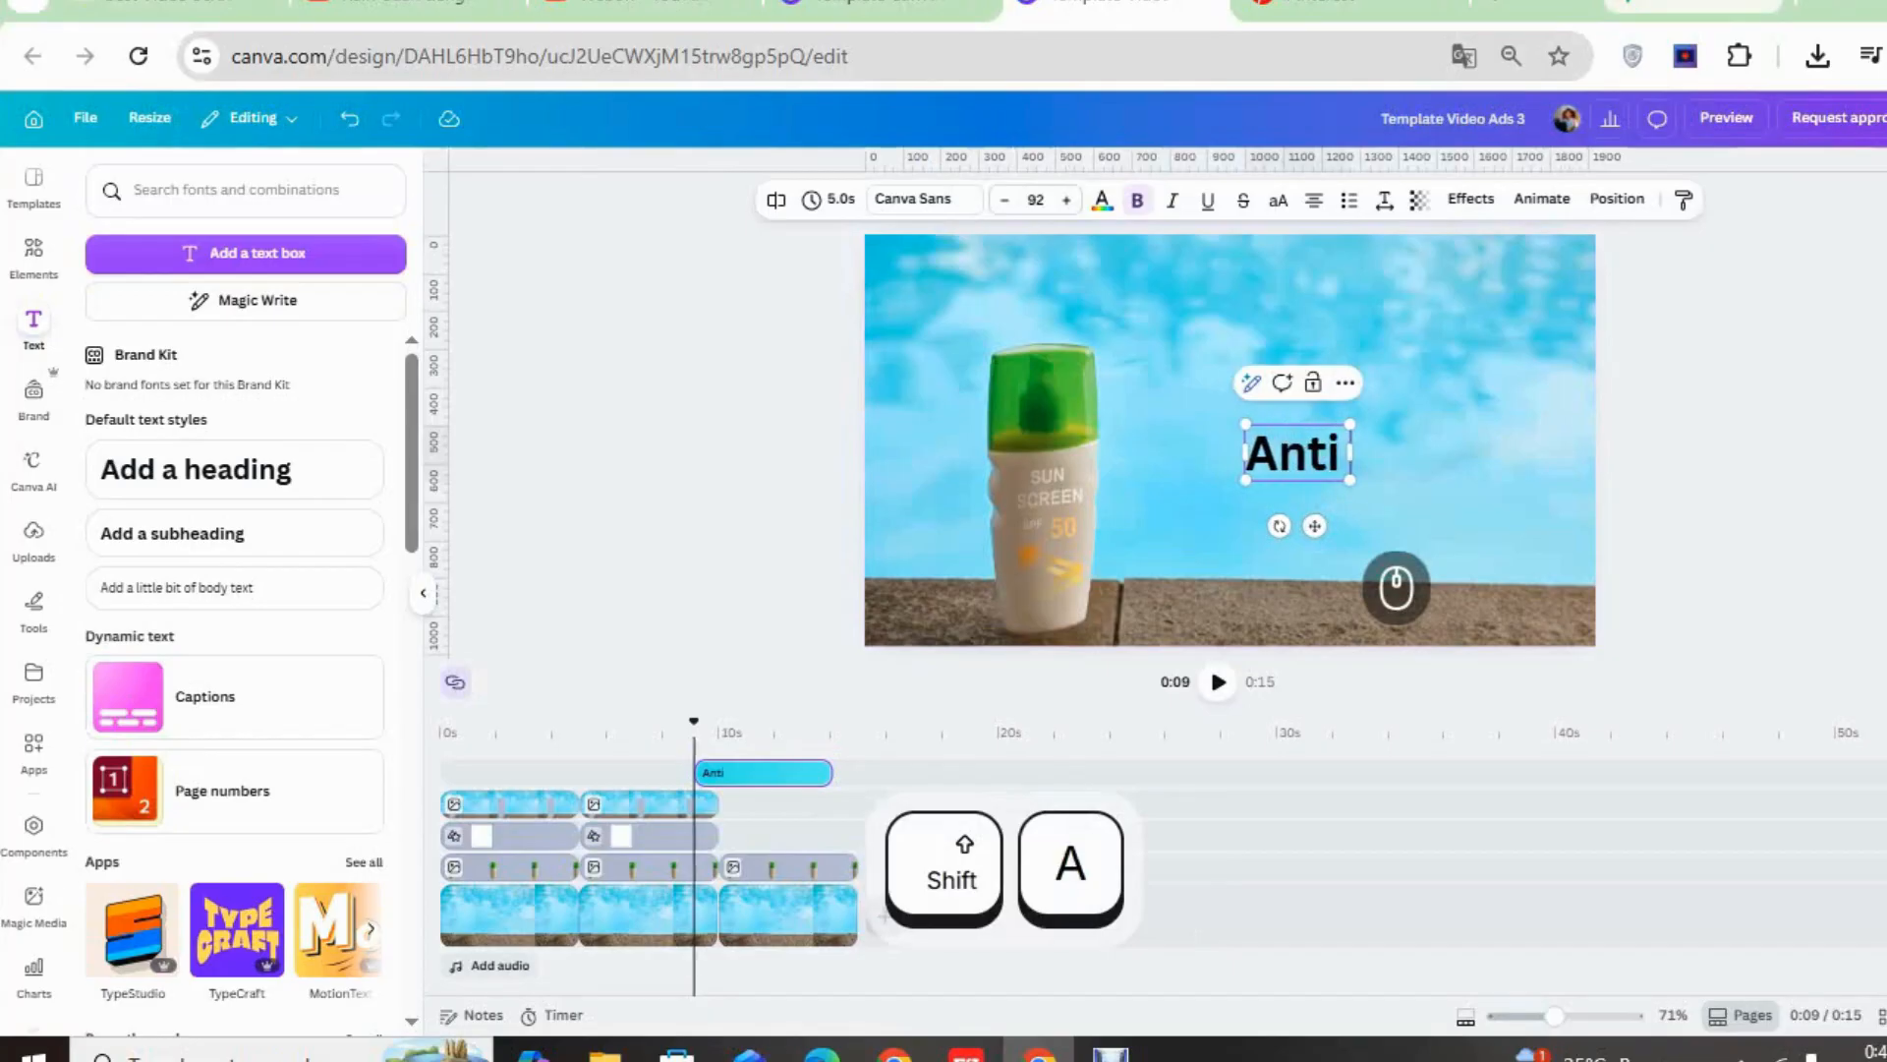
text( UV)
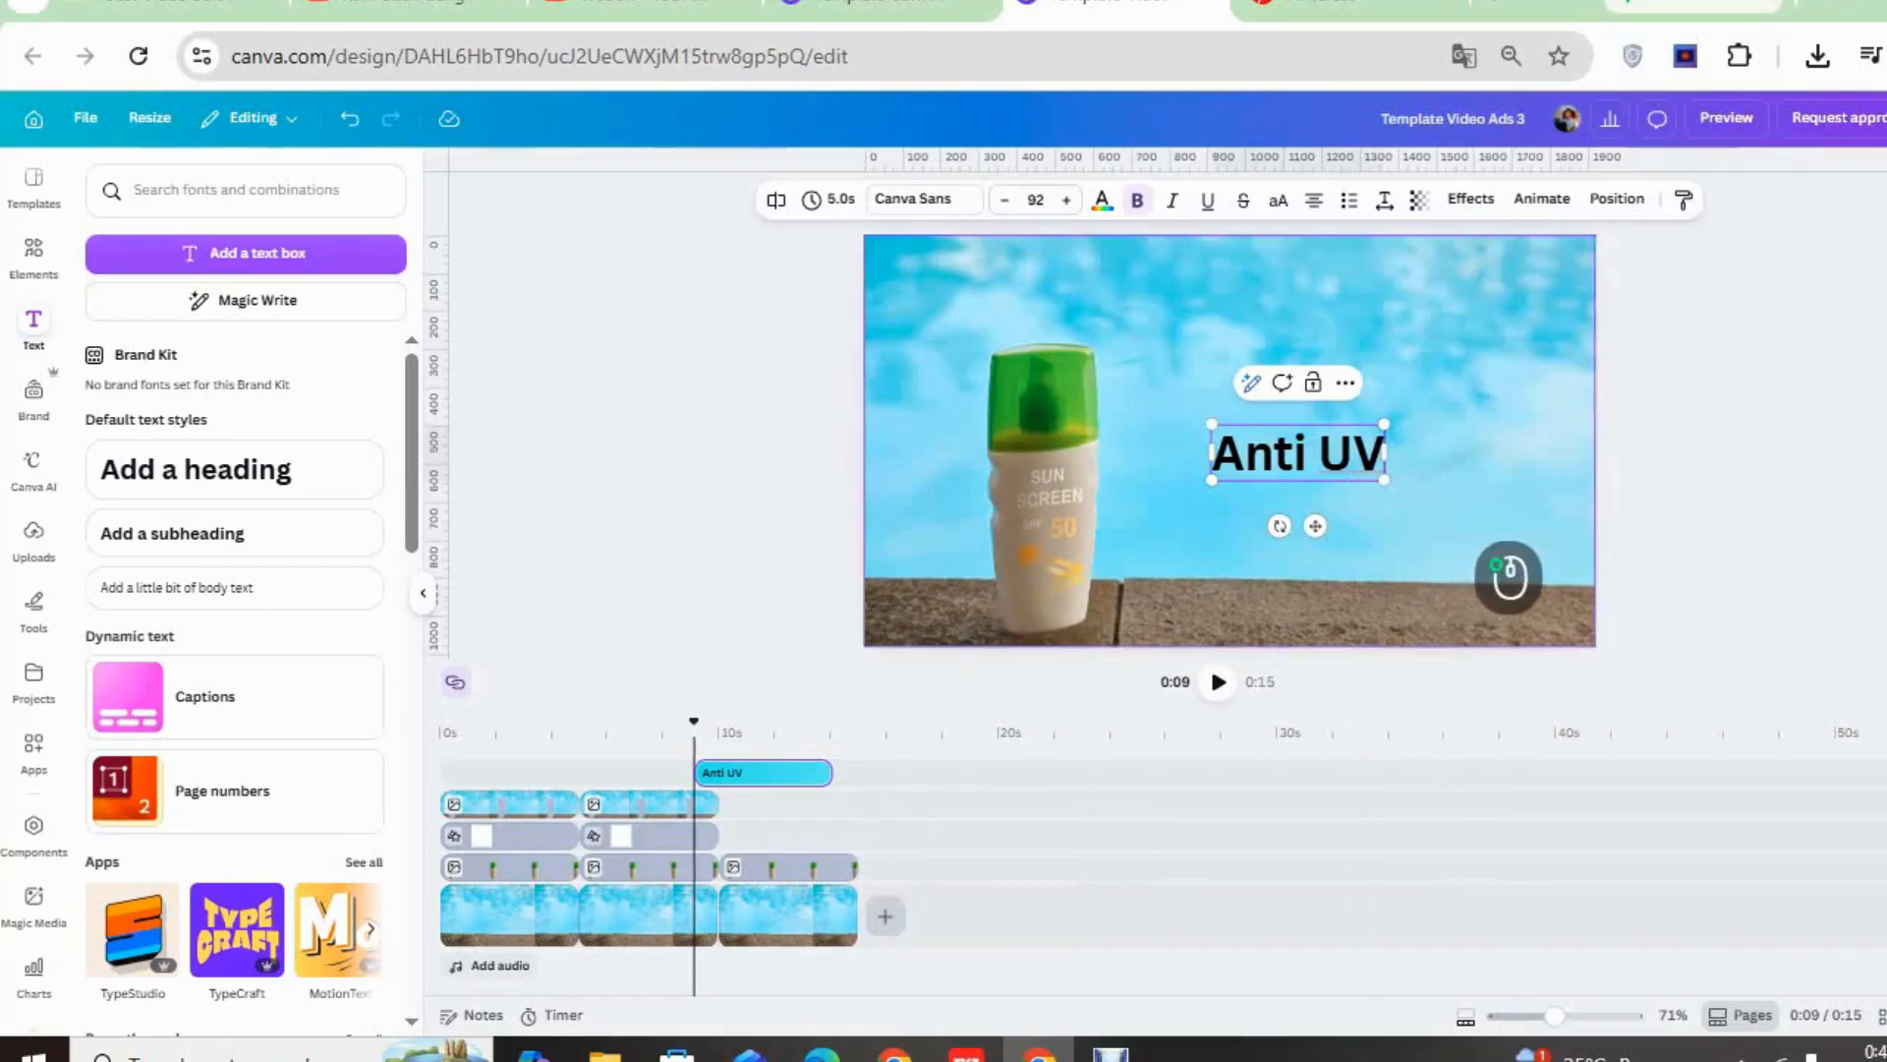
Give the "Anti UV" heading a black Outline effect with thickness 50 and color its text with the photo's green
click(1434, 500)
click(1365, 471)
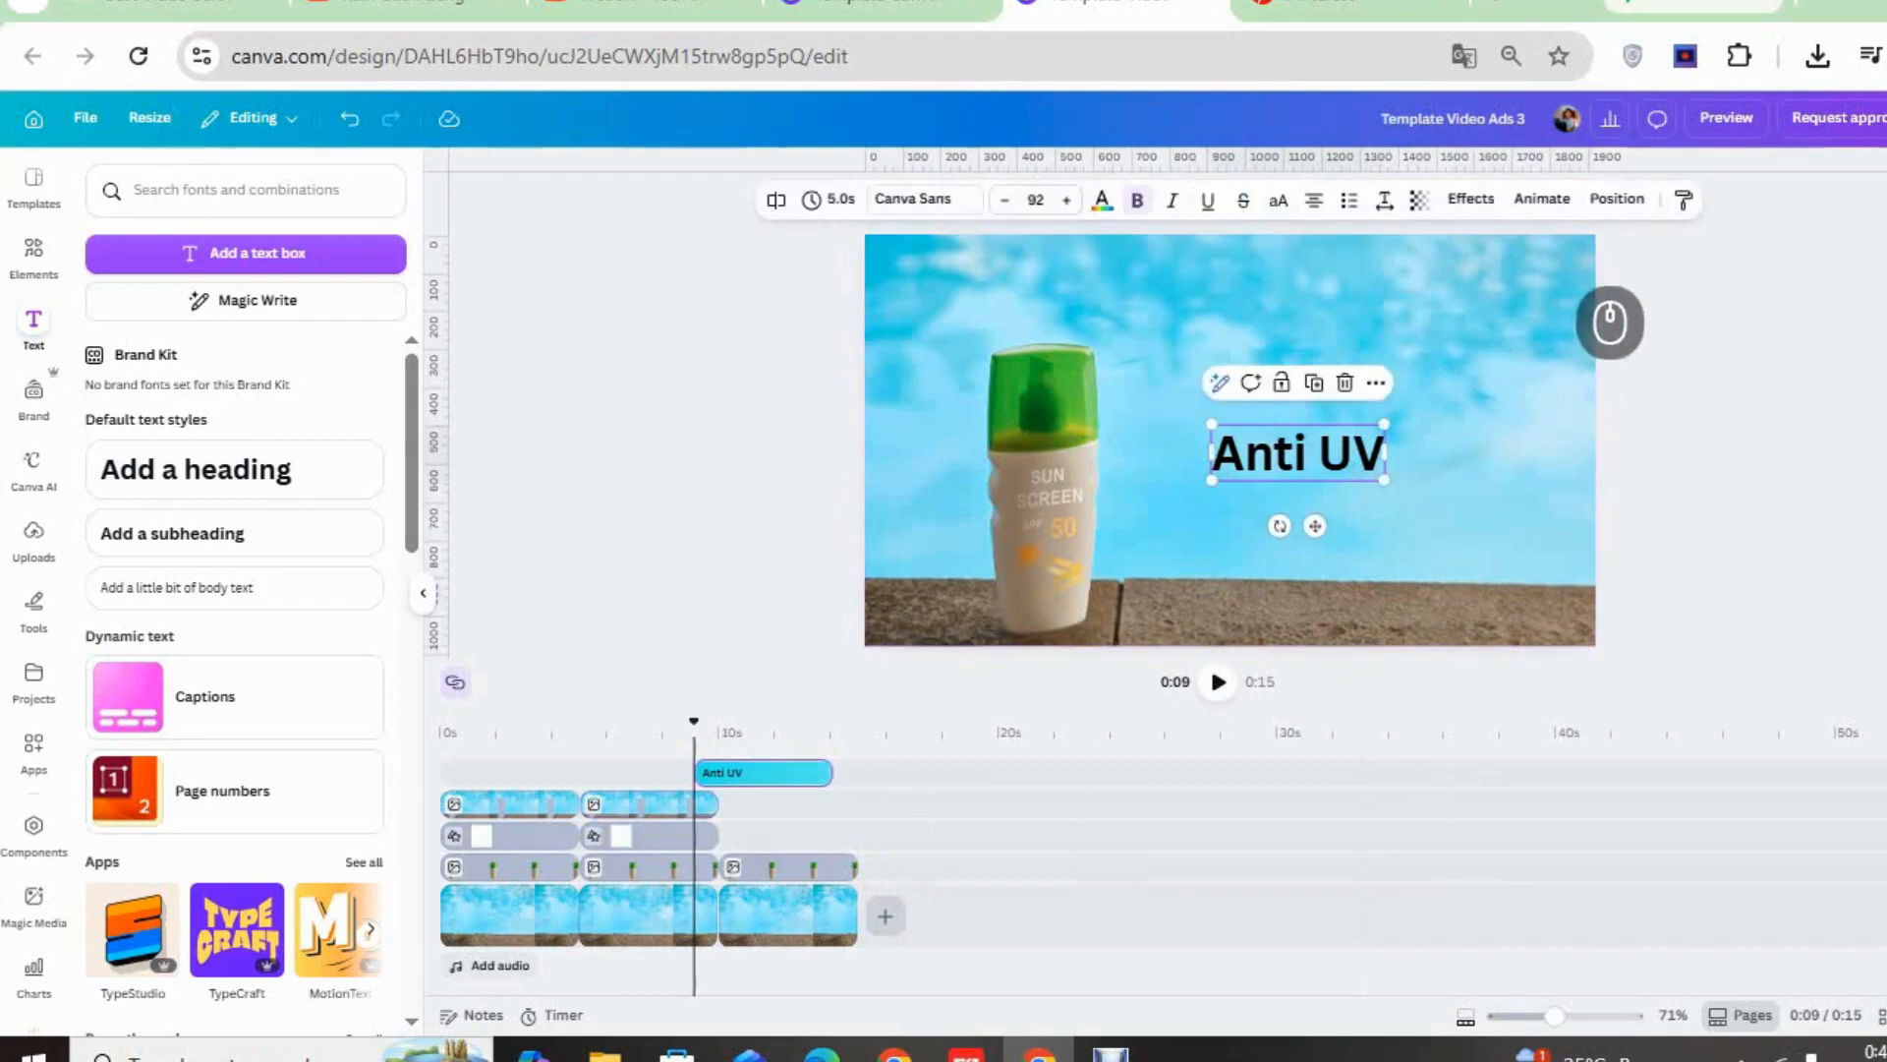
click(1470, 198)
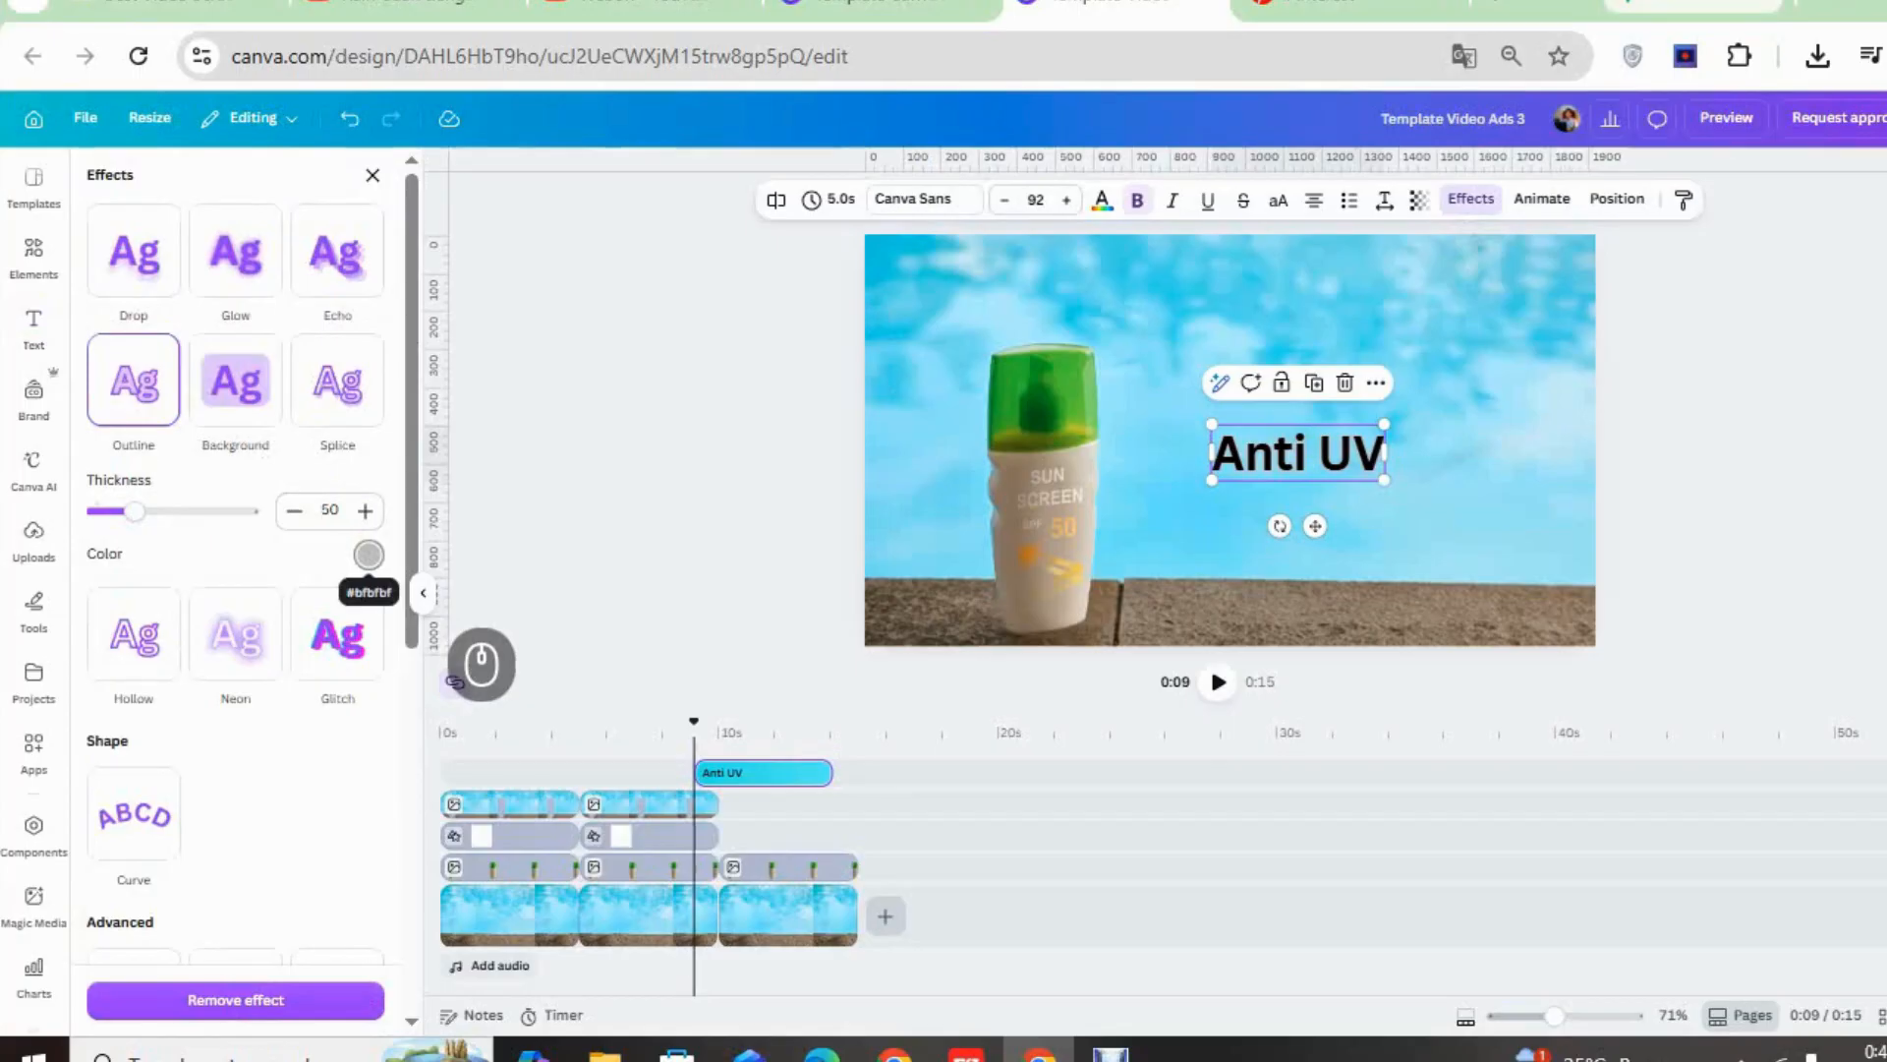
click(368, 554)
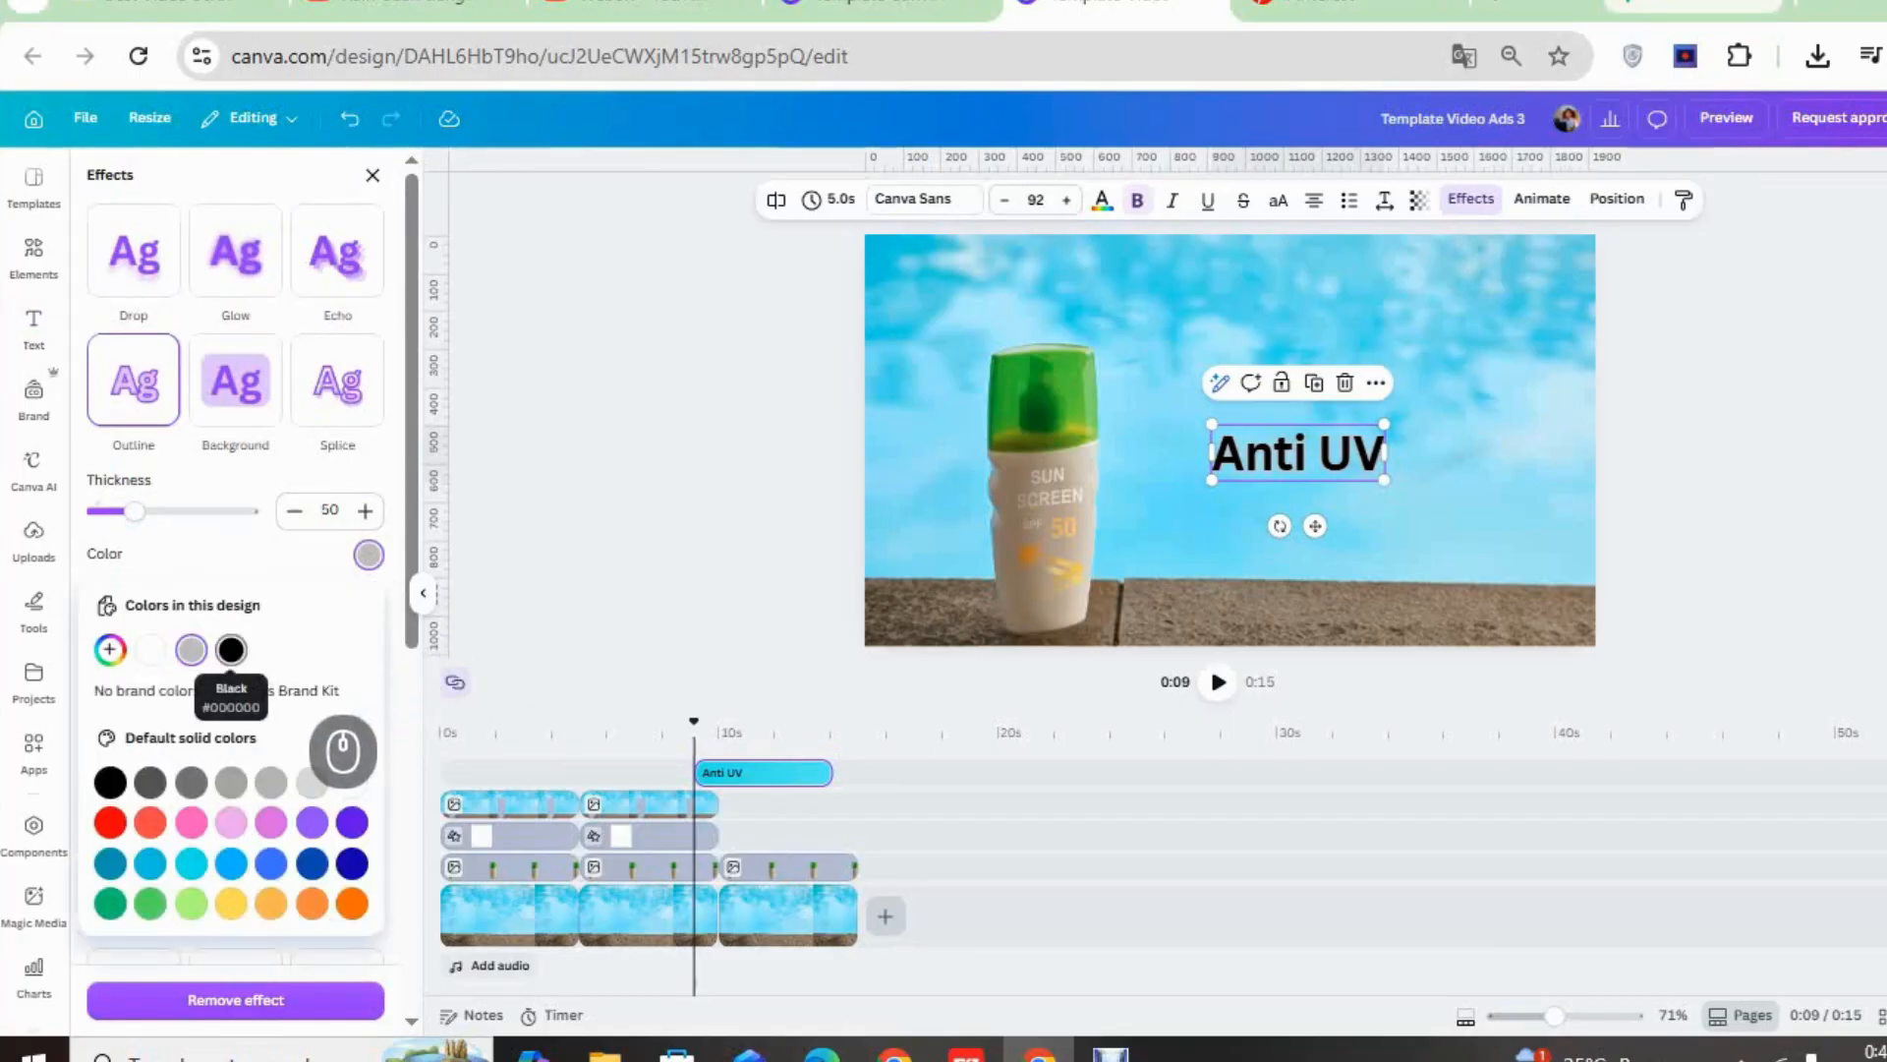
click(231, 649)
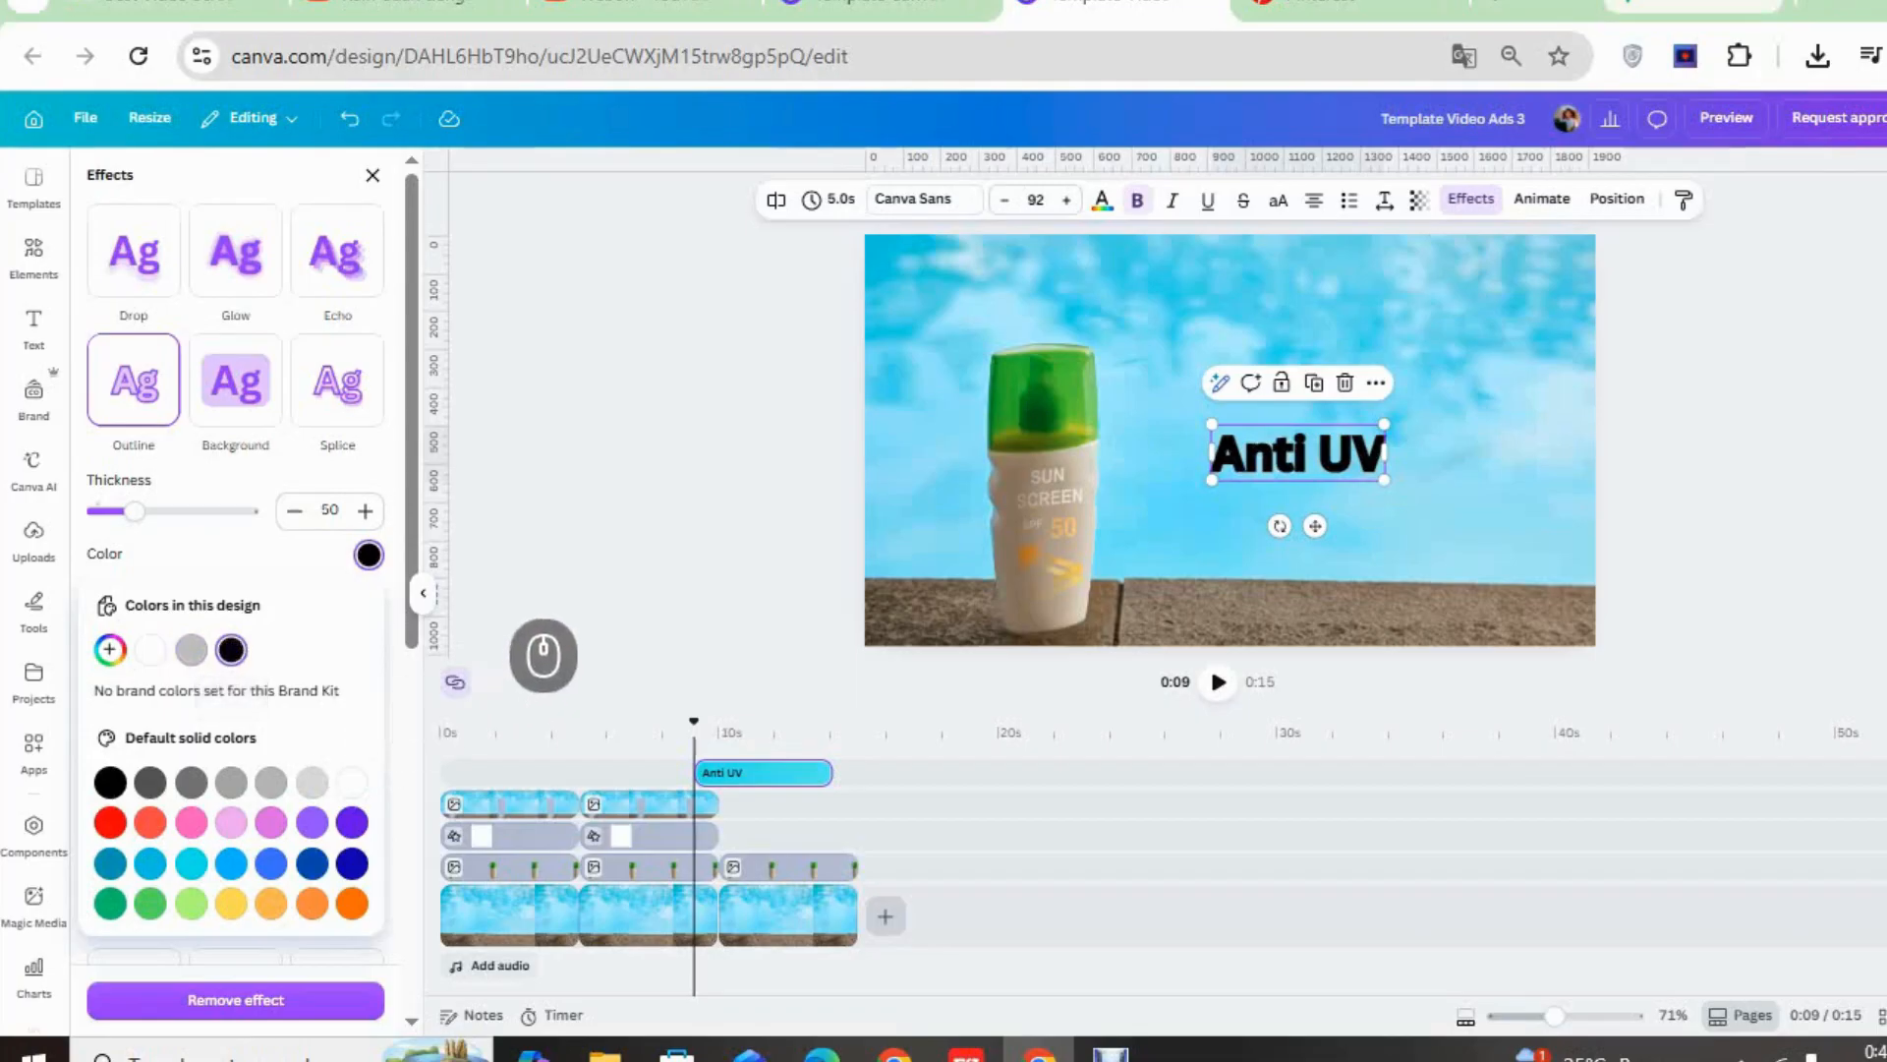
click(1102, 199)
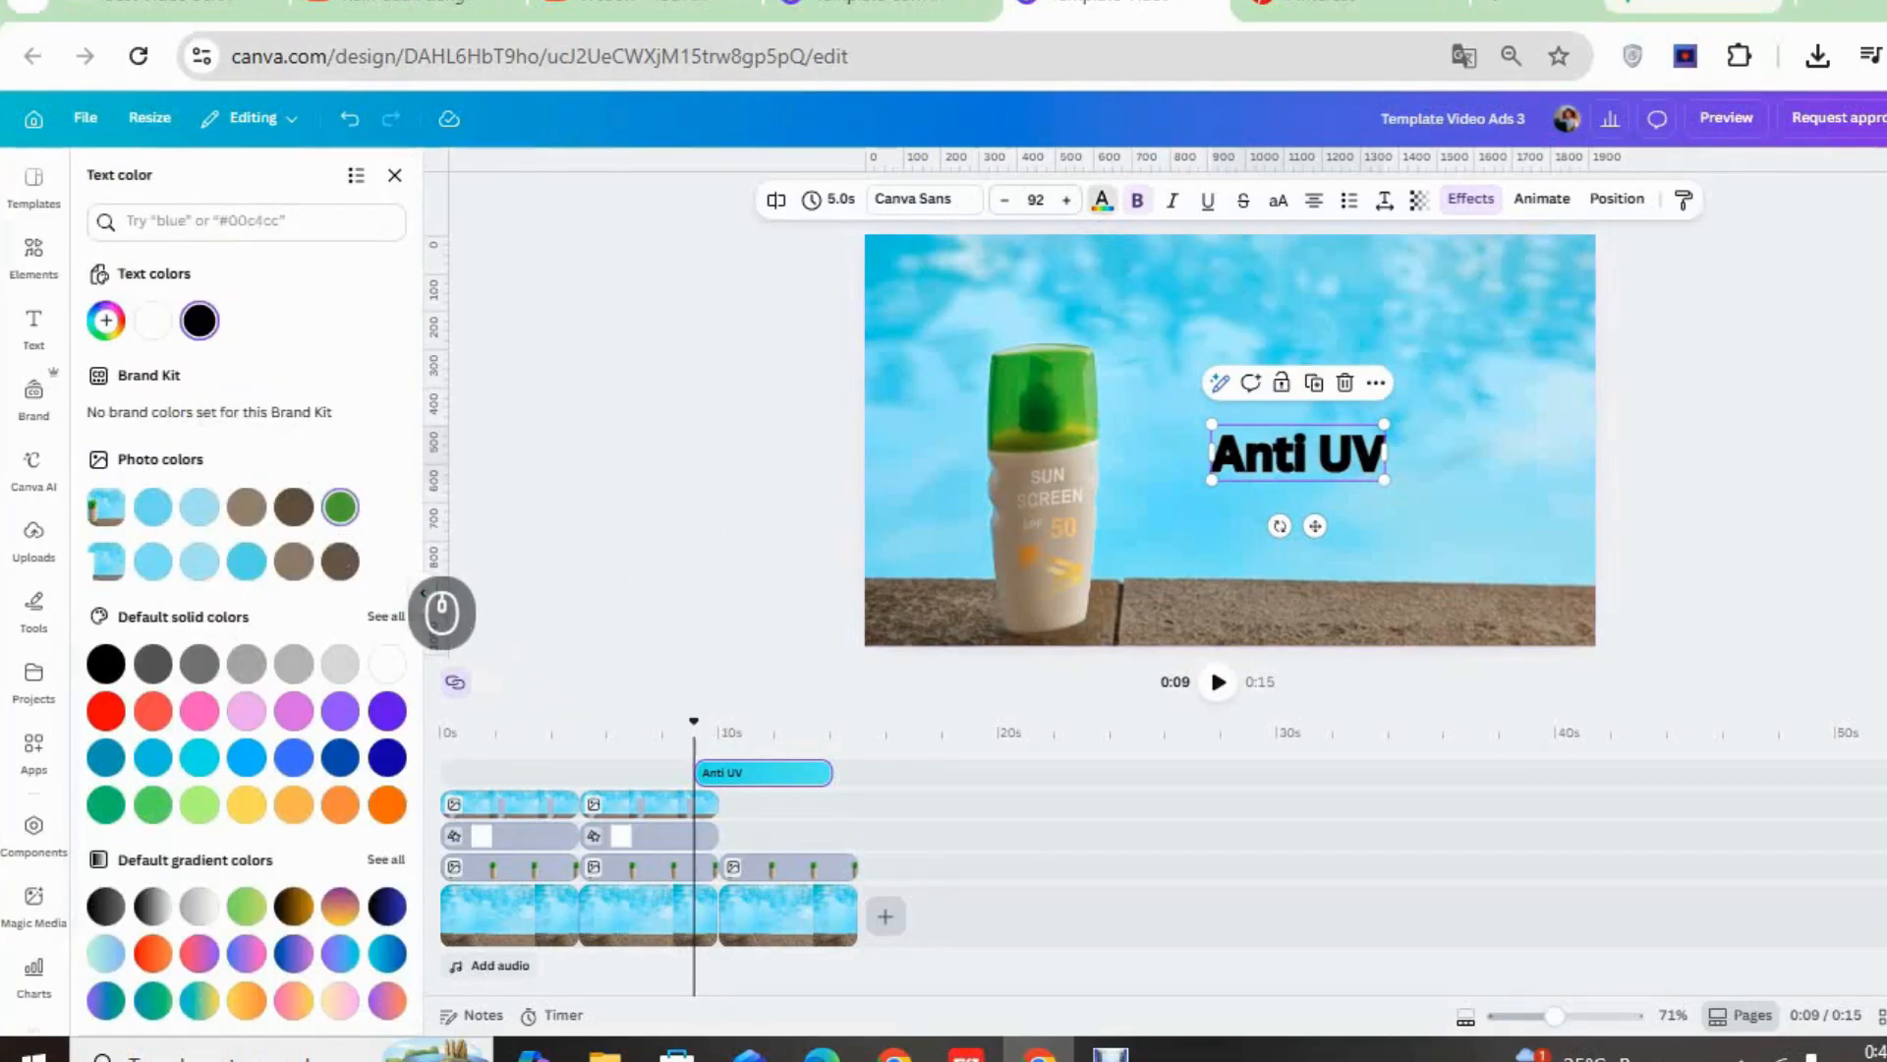
click(340, 506)
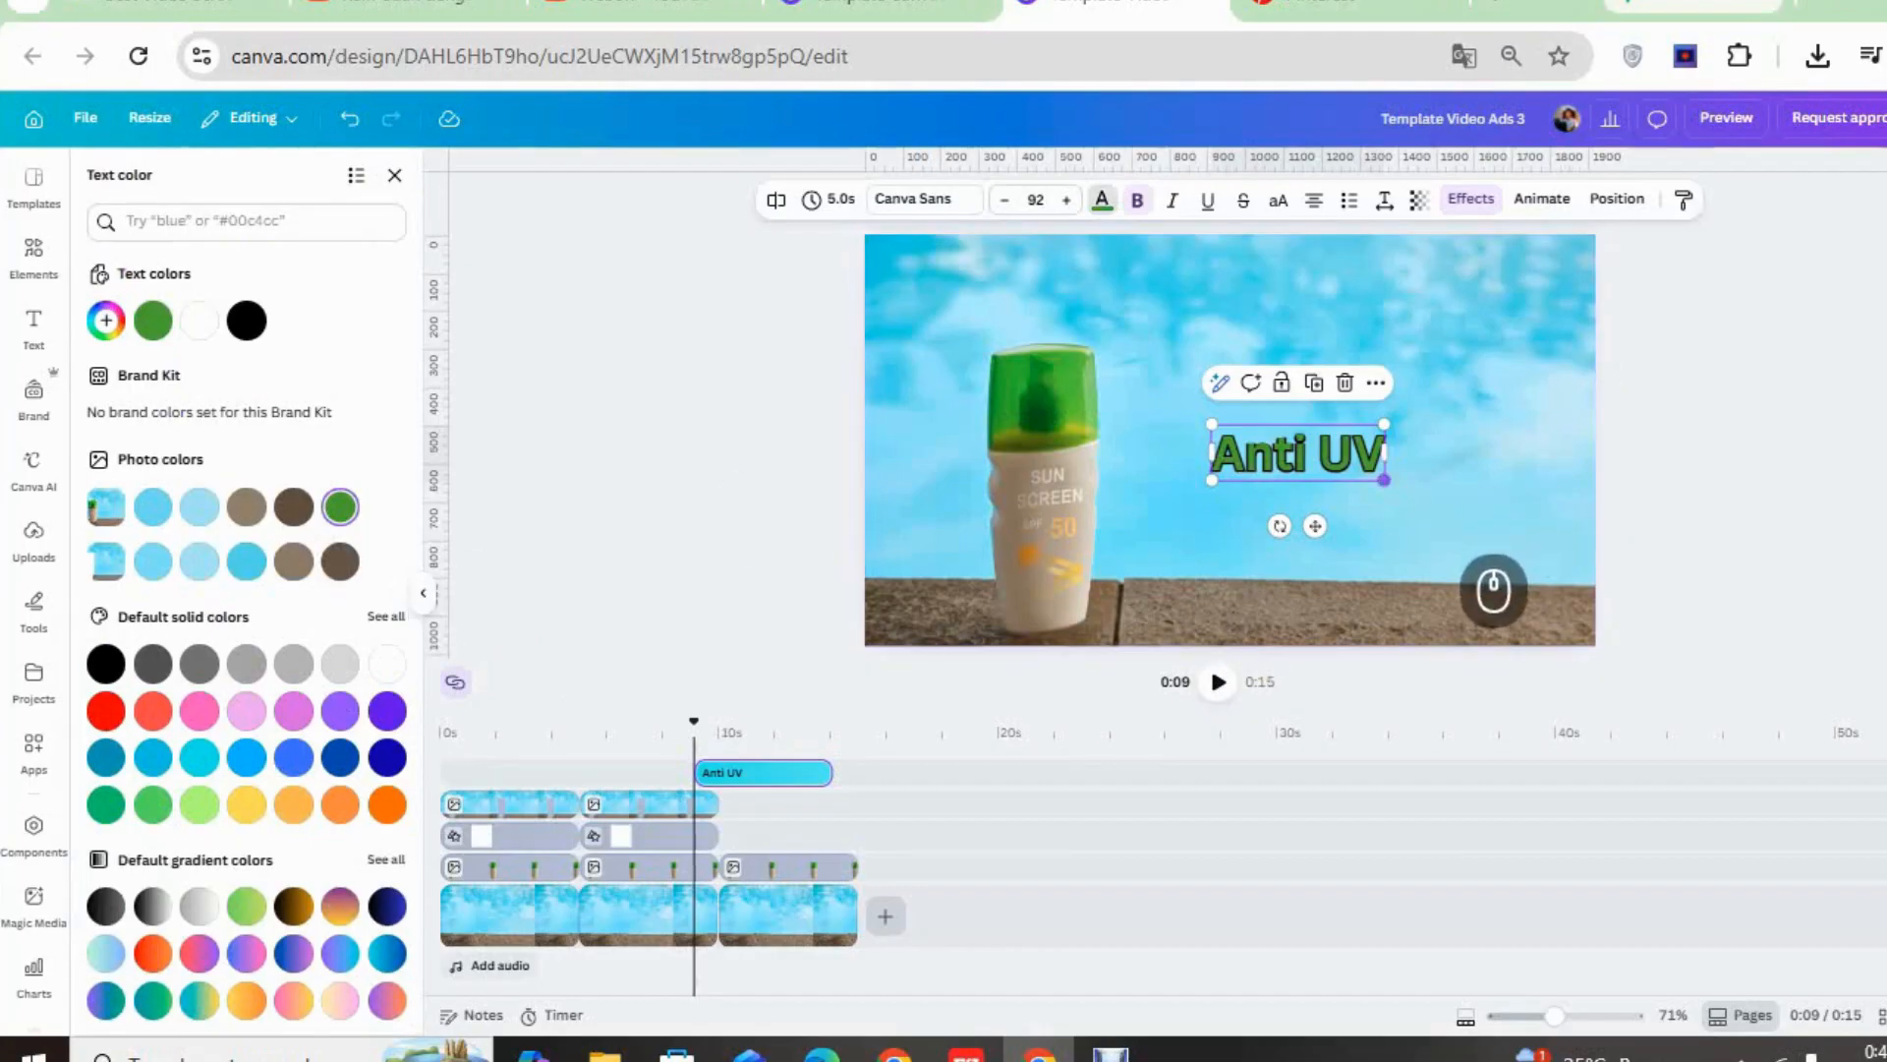
Enlarge the "Anti UV" heading to font size 160, place it beside the bottle and set its font to Chunk Five
mouse_move(1383, 480)
mouse_down()
mouse_move(1512, 521)
mouse_move(1415, 465)
mouse_up()
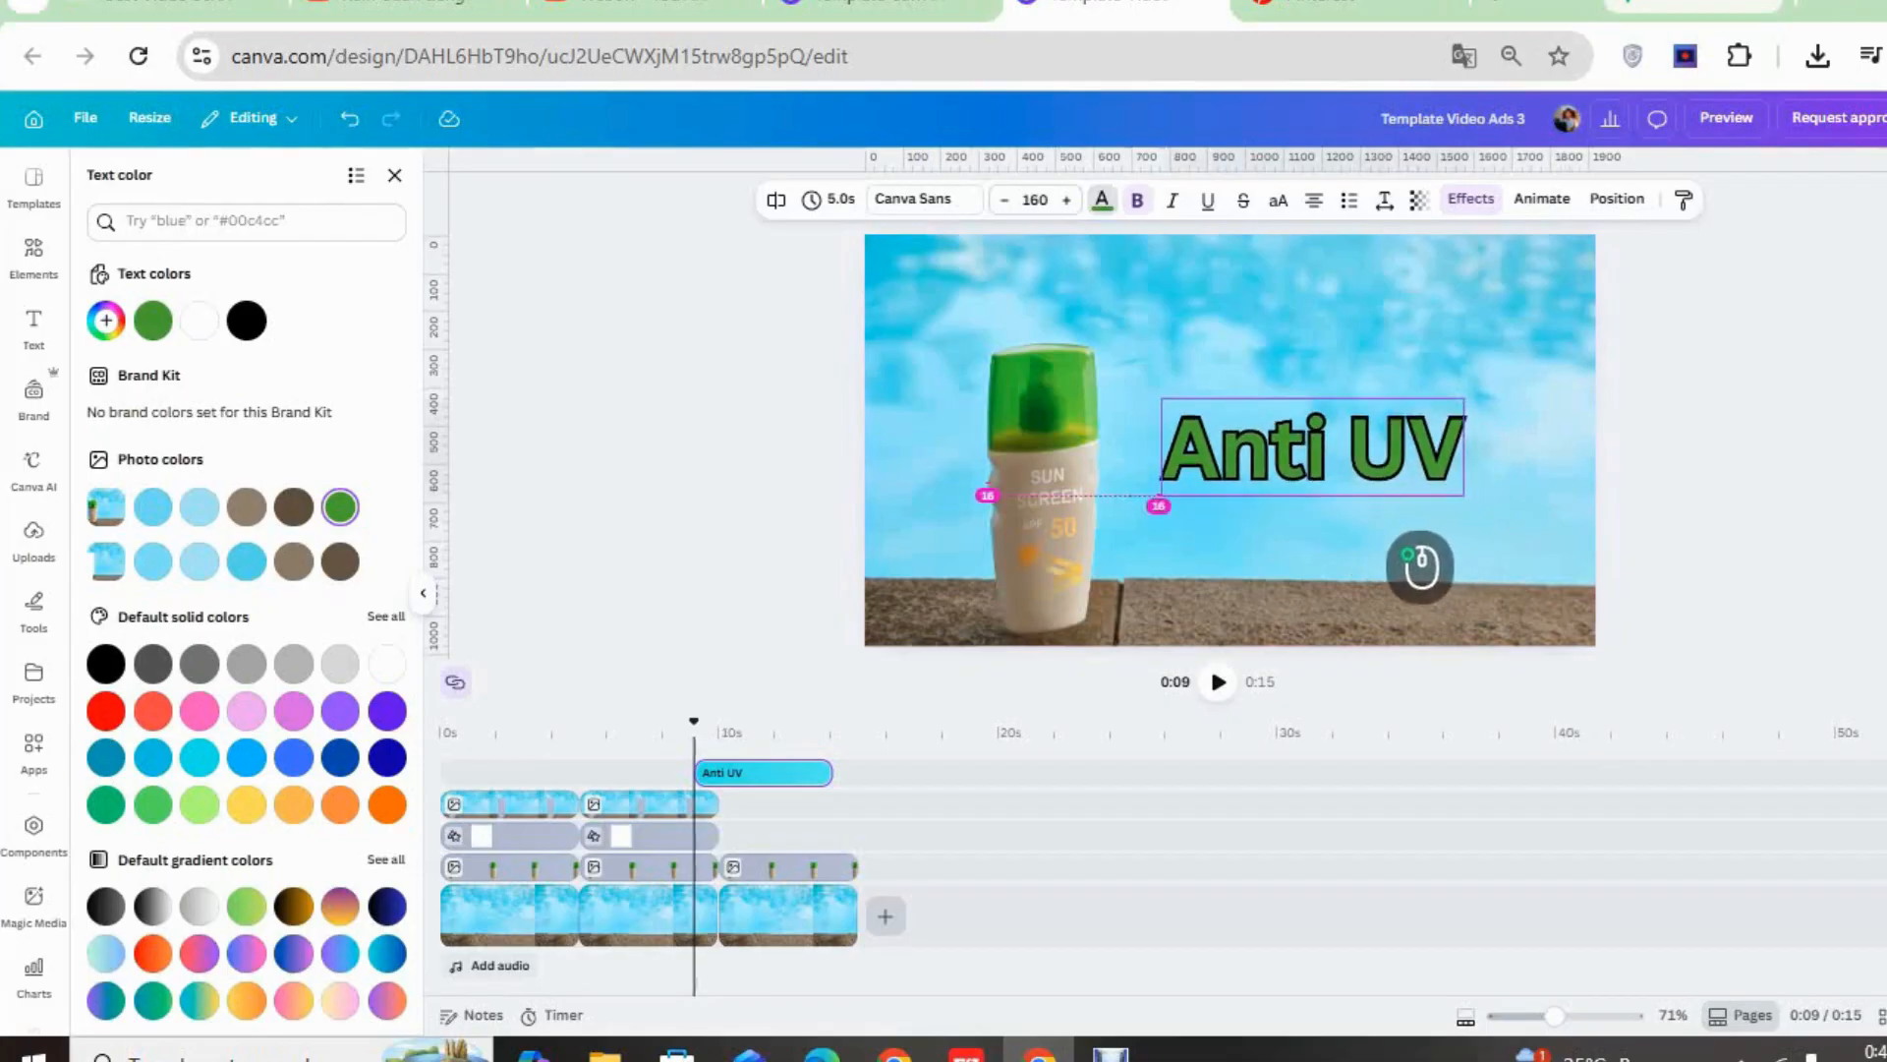
drag(1420, 565, 1420, 567)
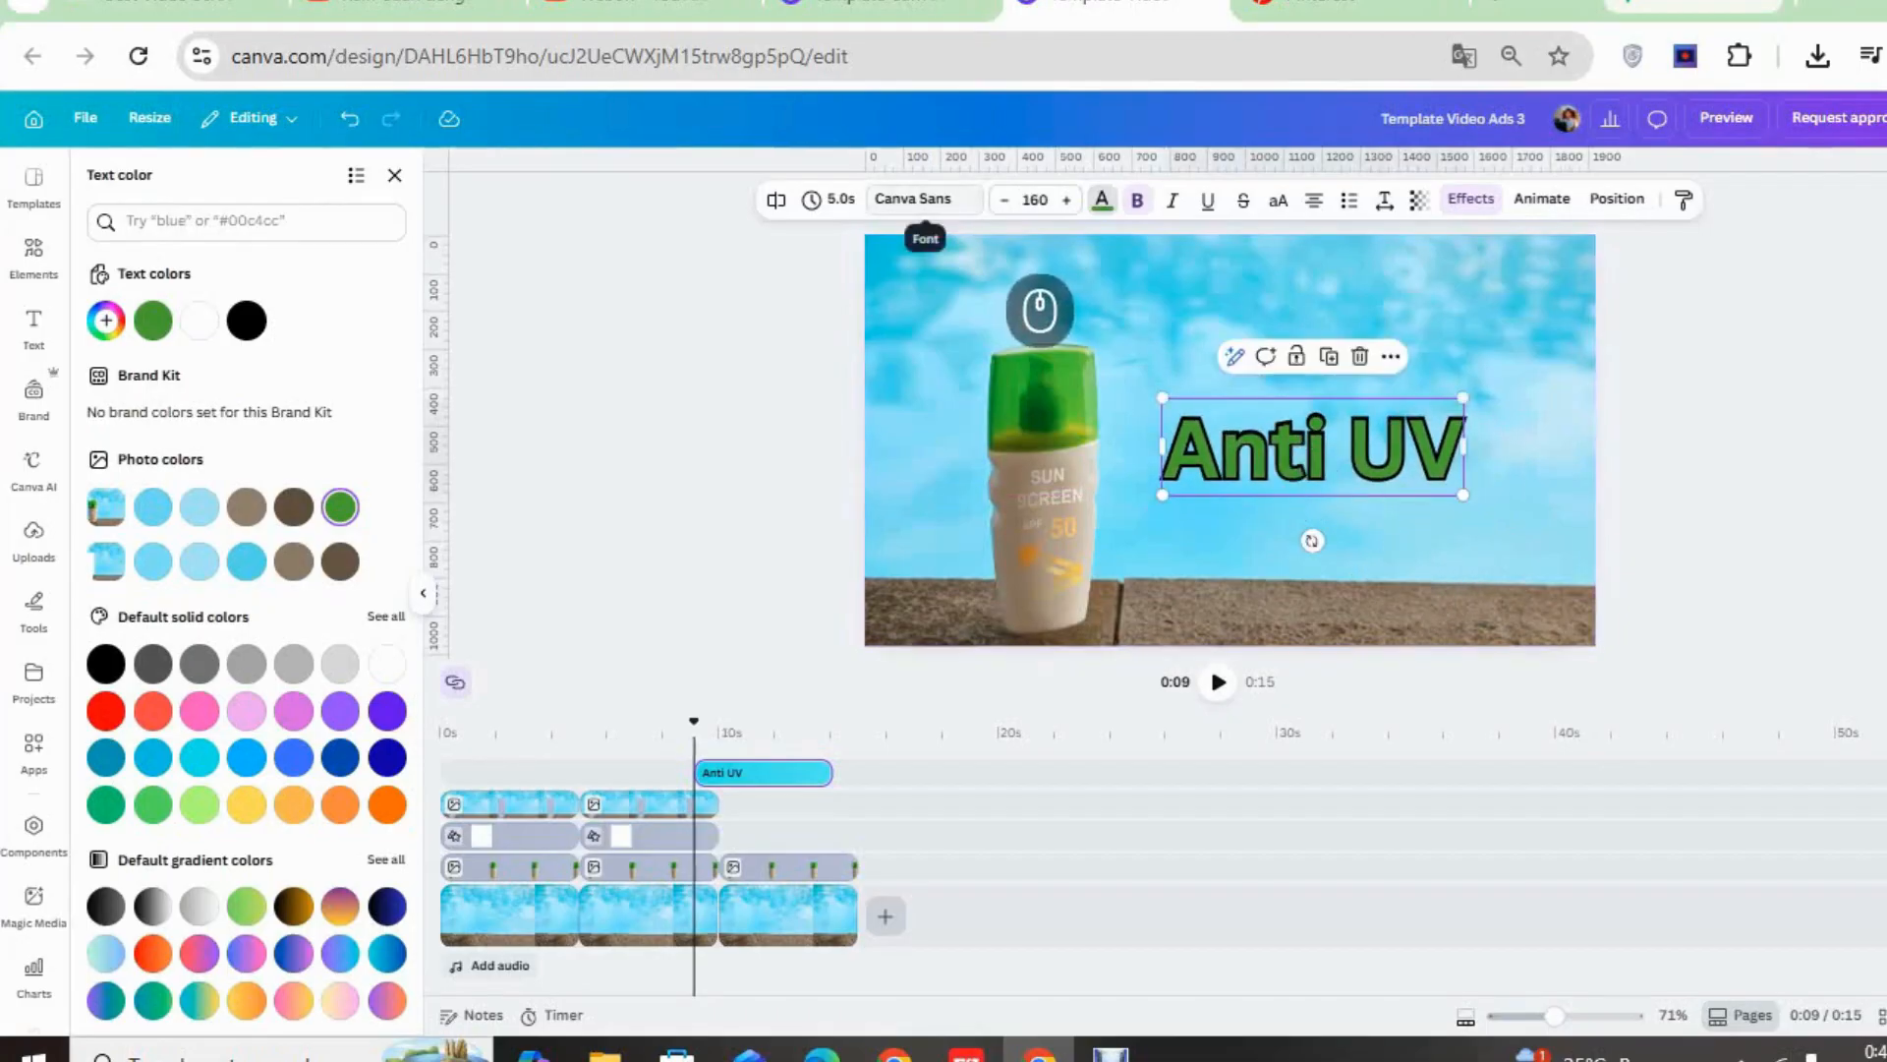
click(924, 199)
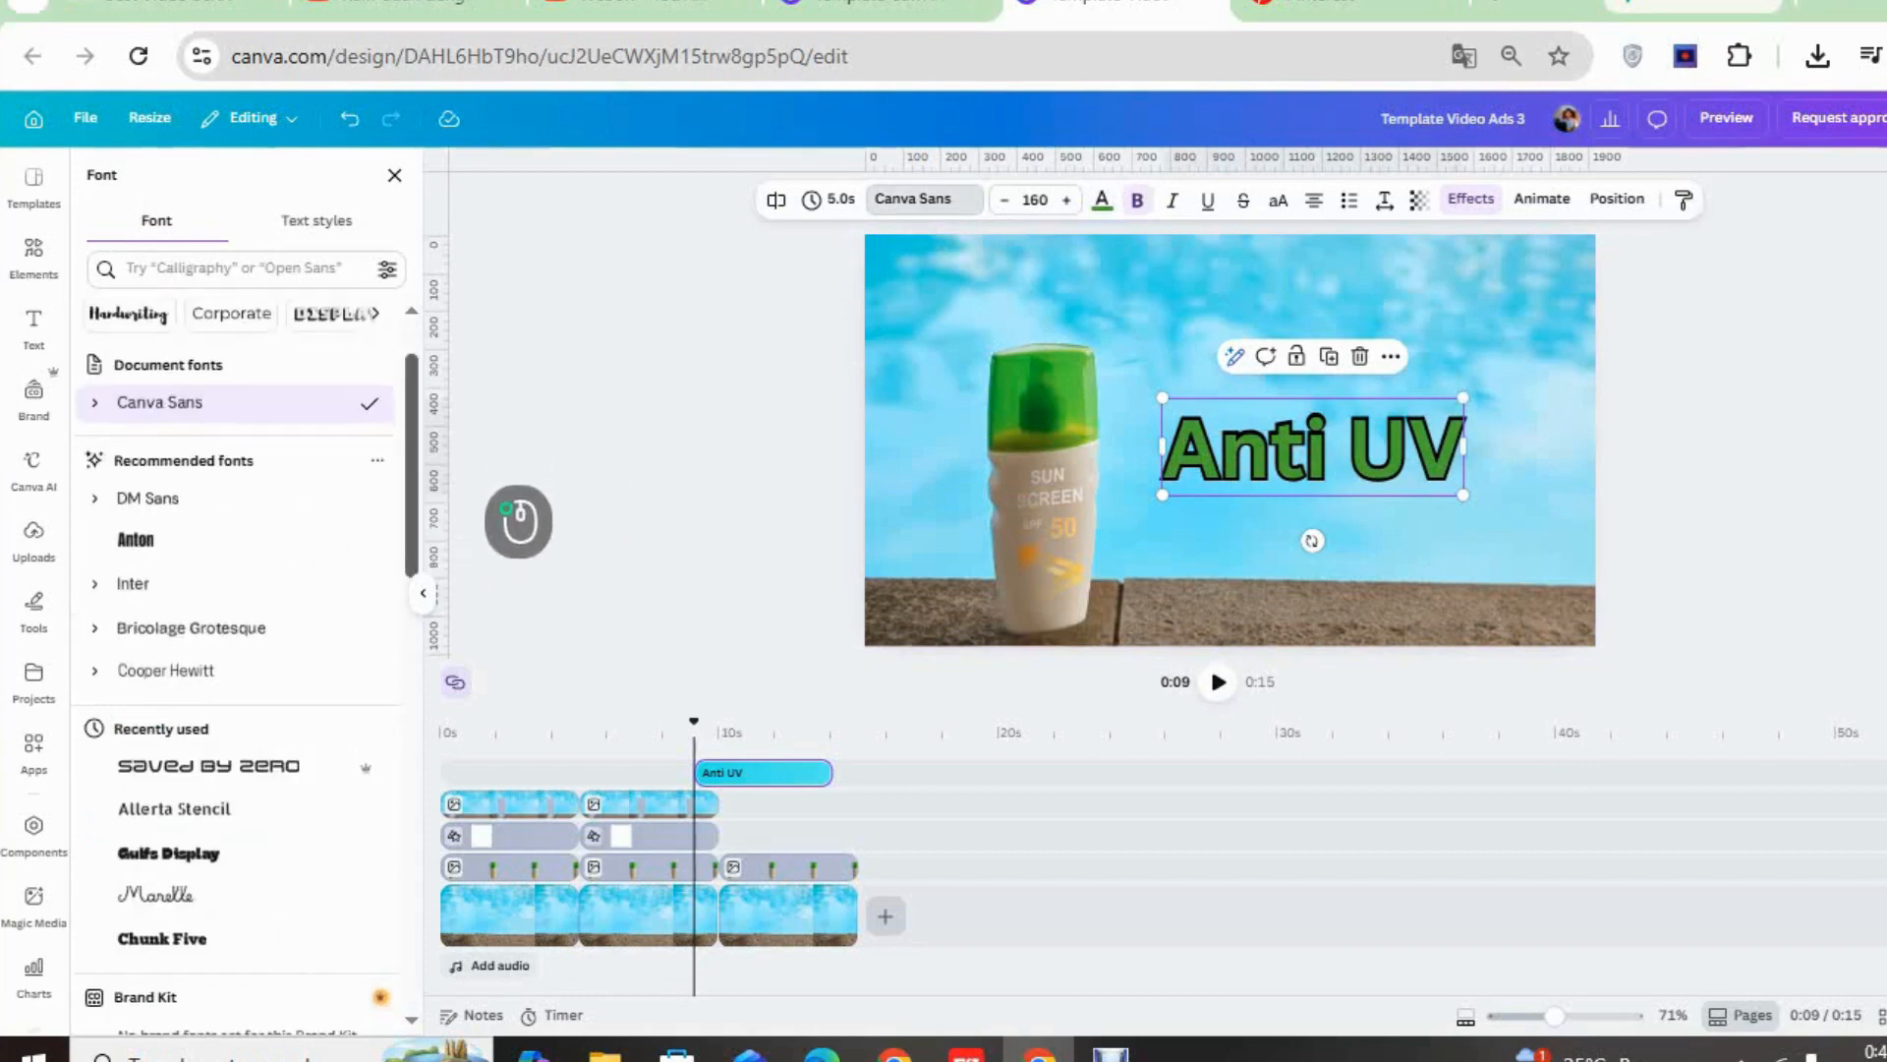
scroll(240, 639, down, 3)
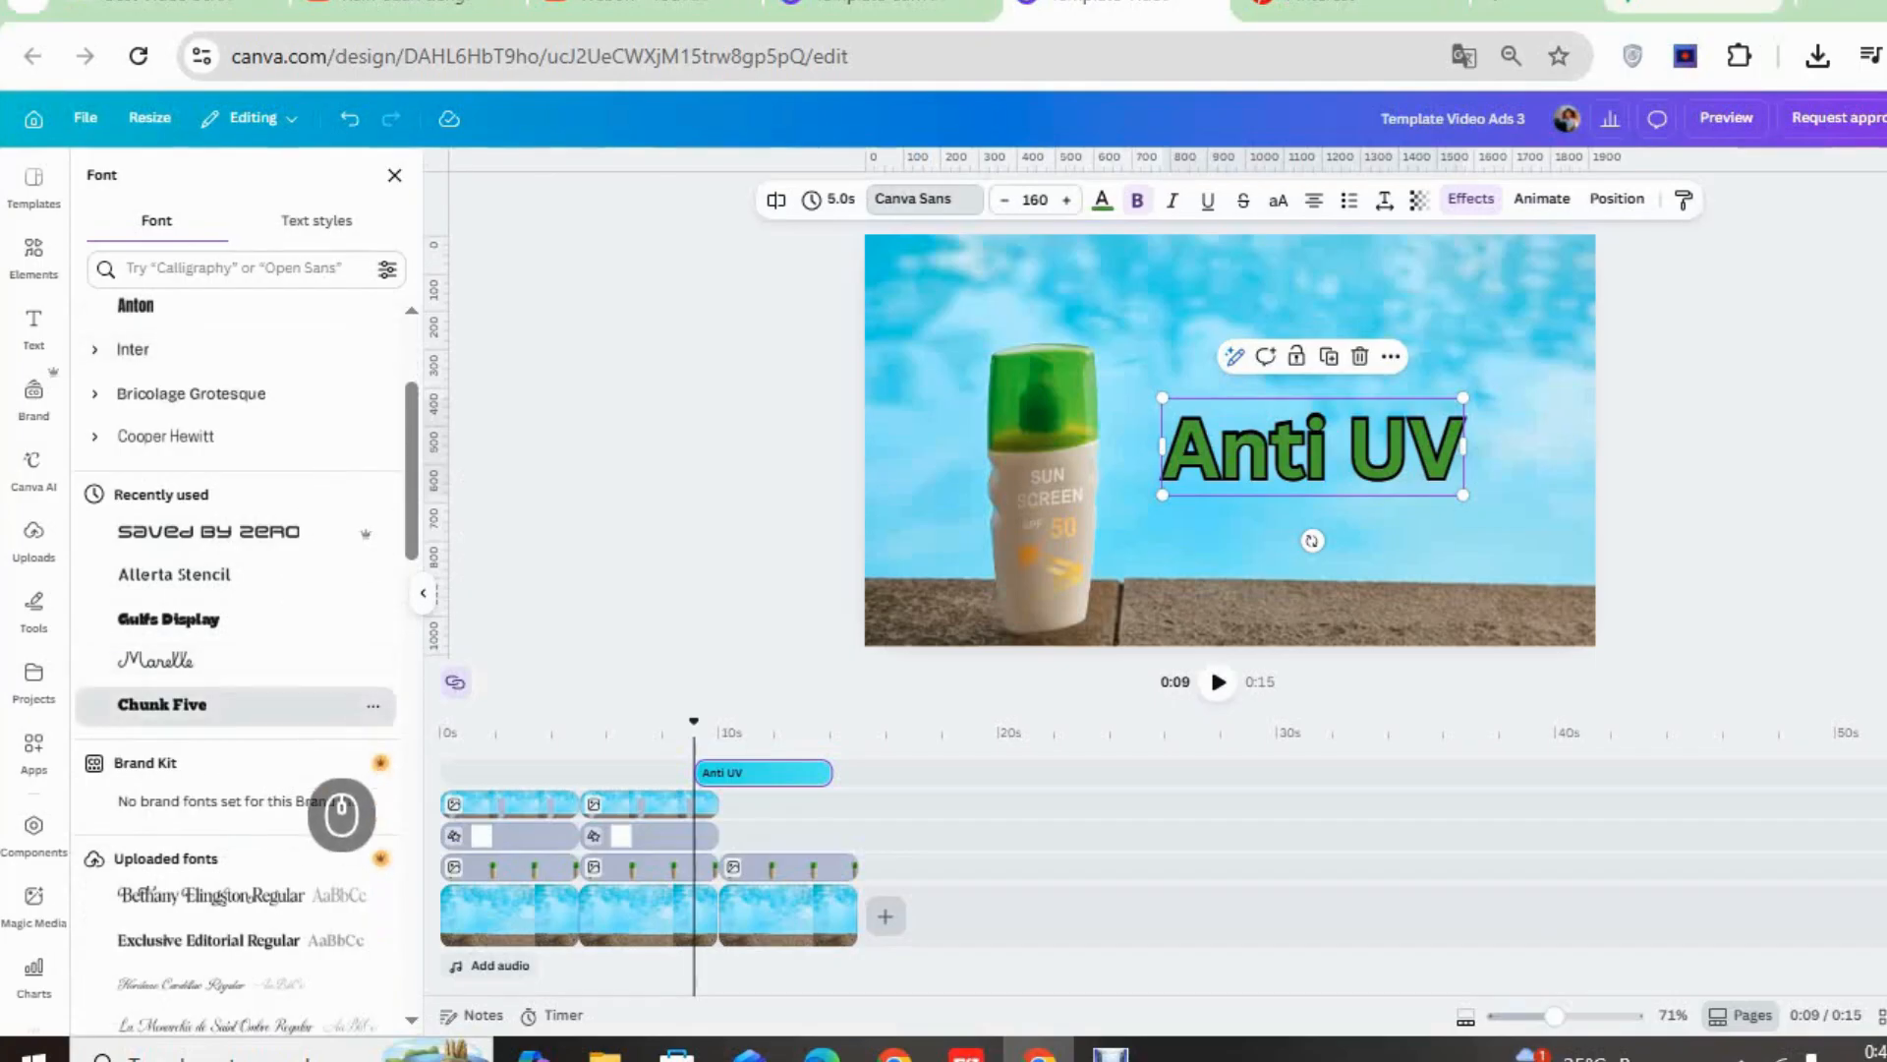
click(236, 706)
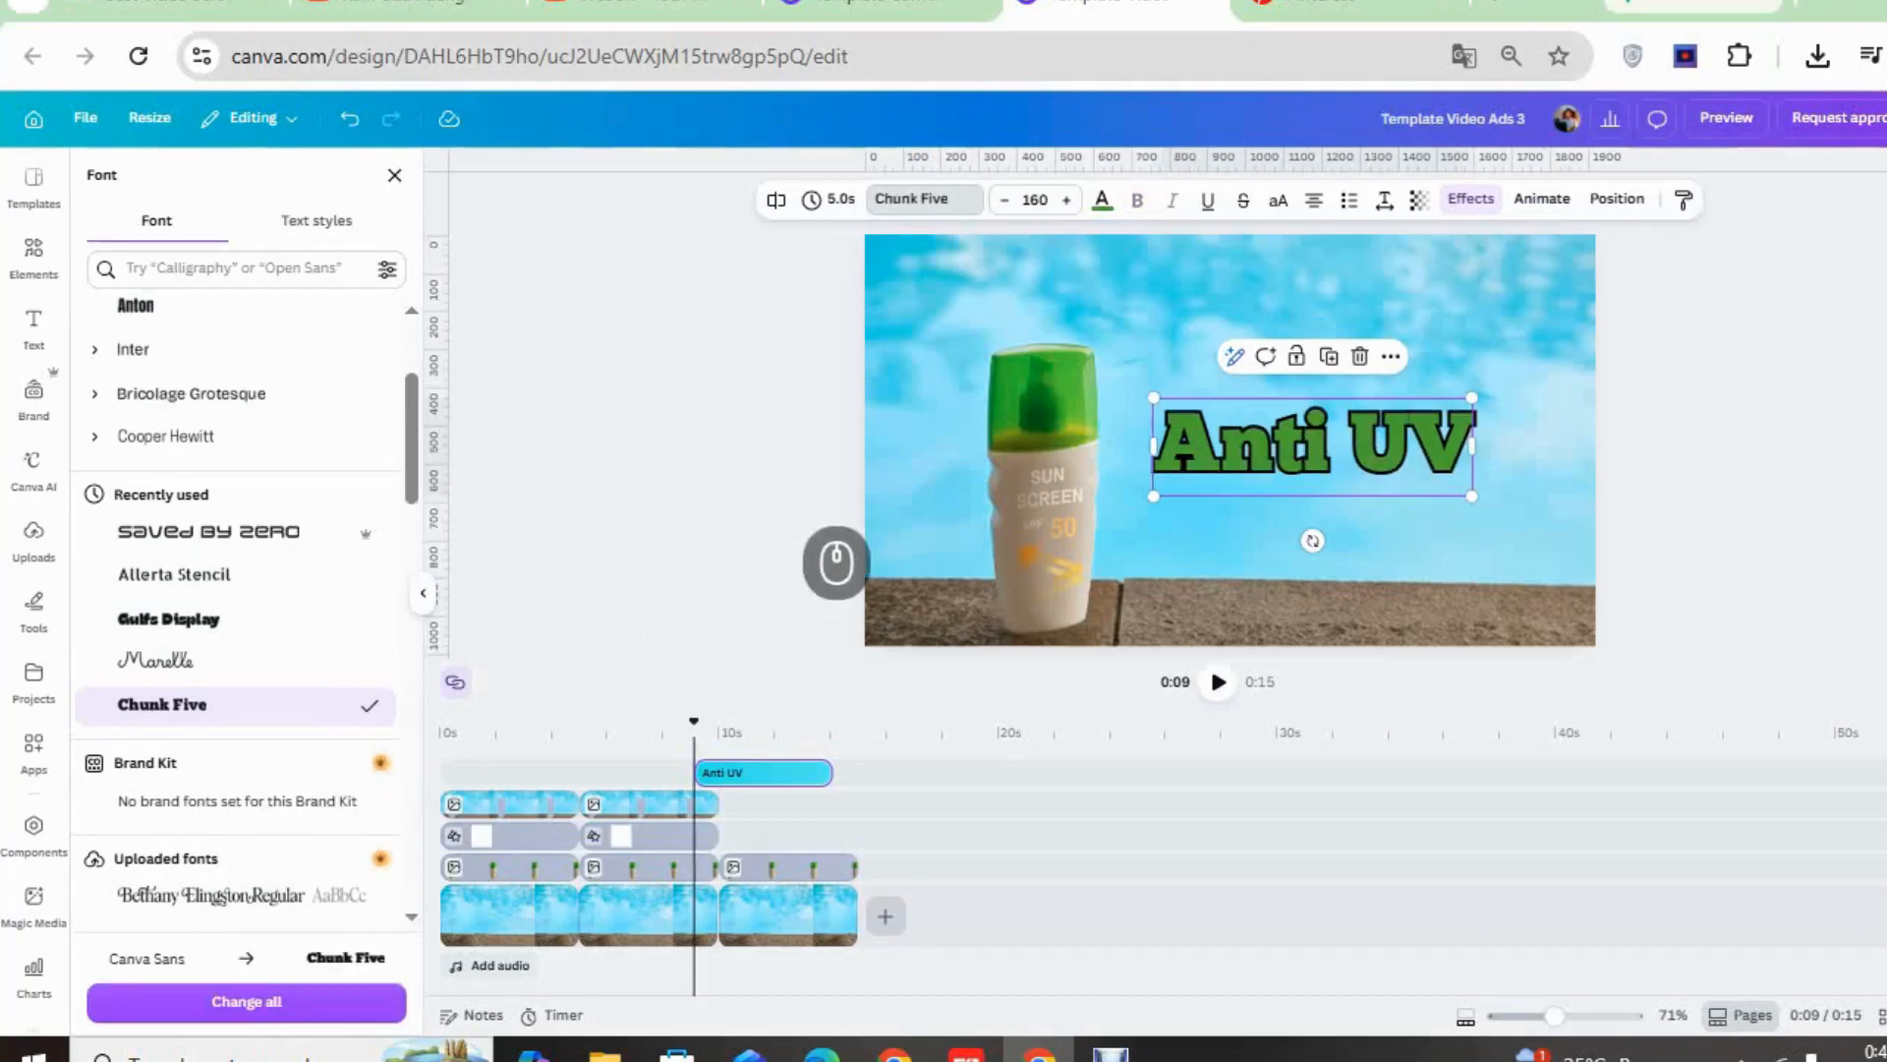
click(839, 558)
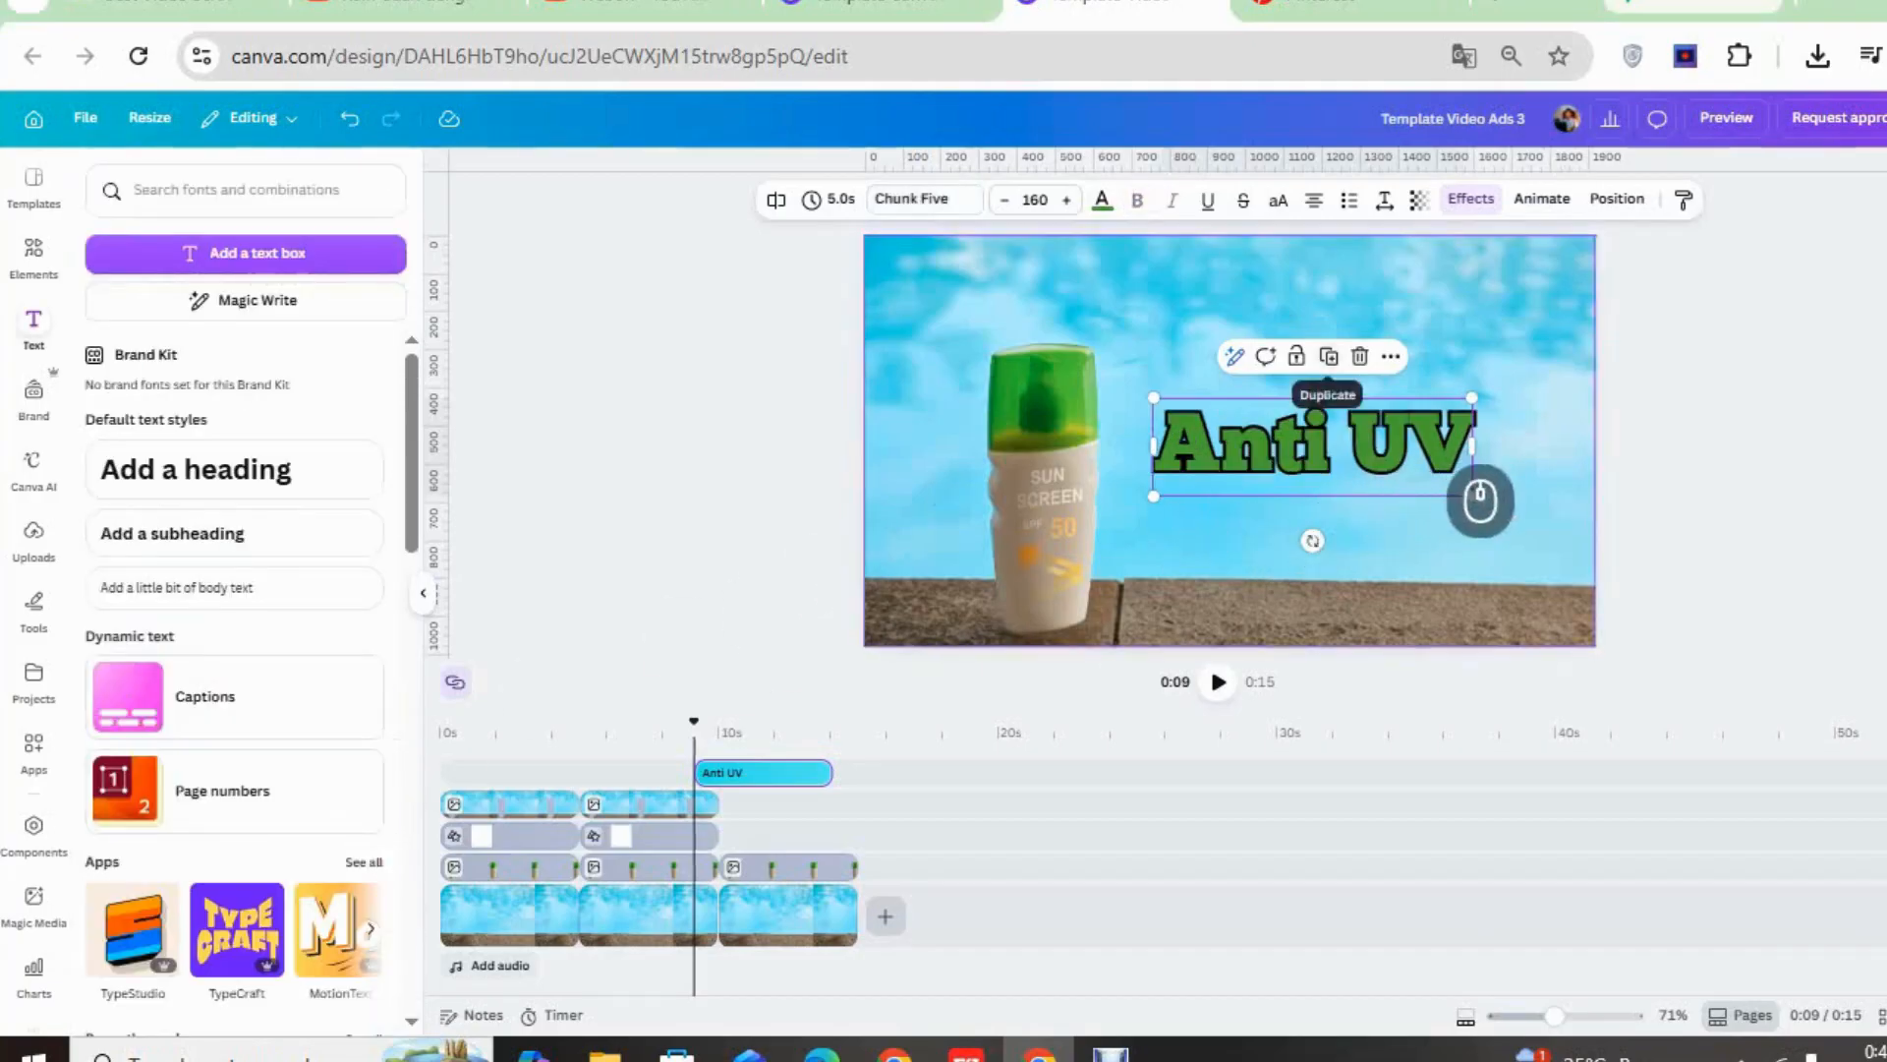
click(1804, 481)
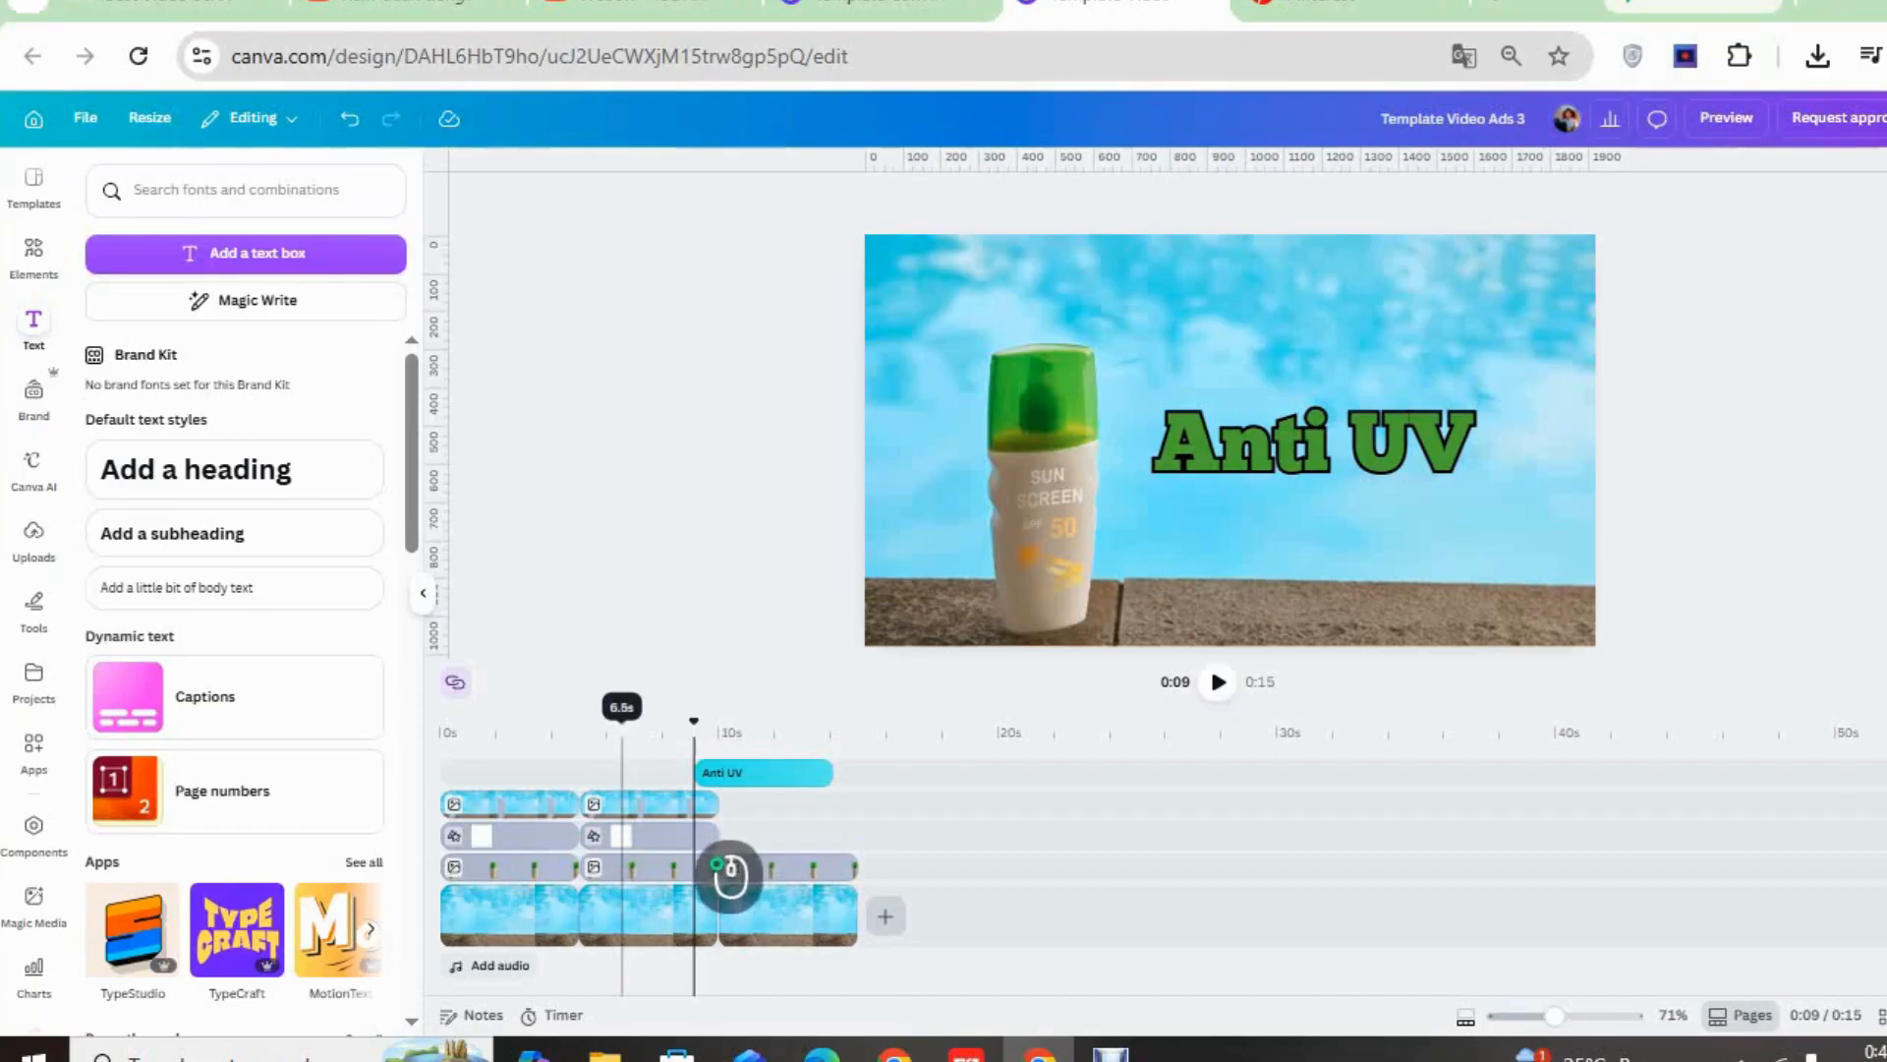
Shorten the second page's background clip and its cutout, bar and bottle layers to 2.0 seconds
click(712, 912)
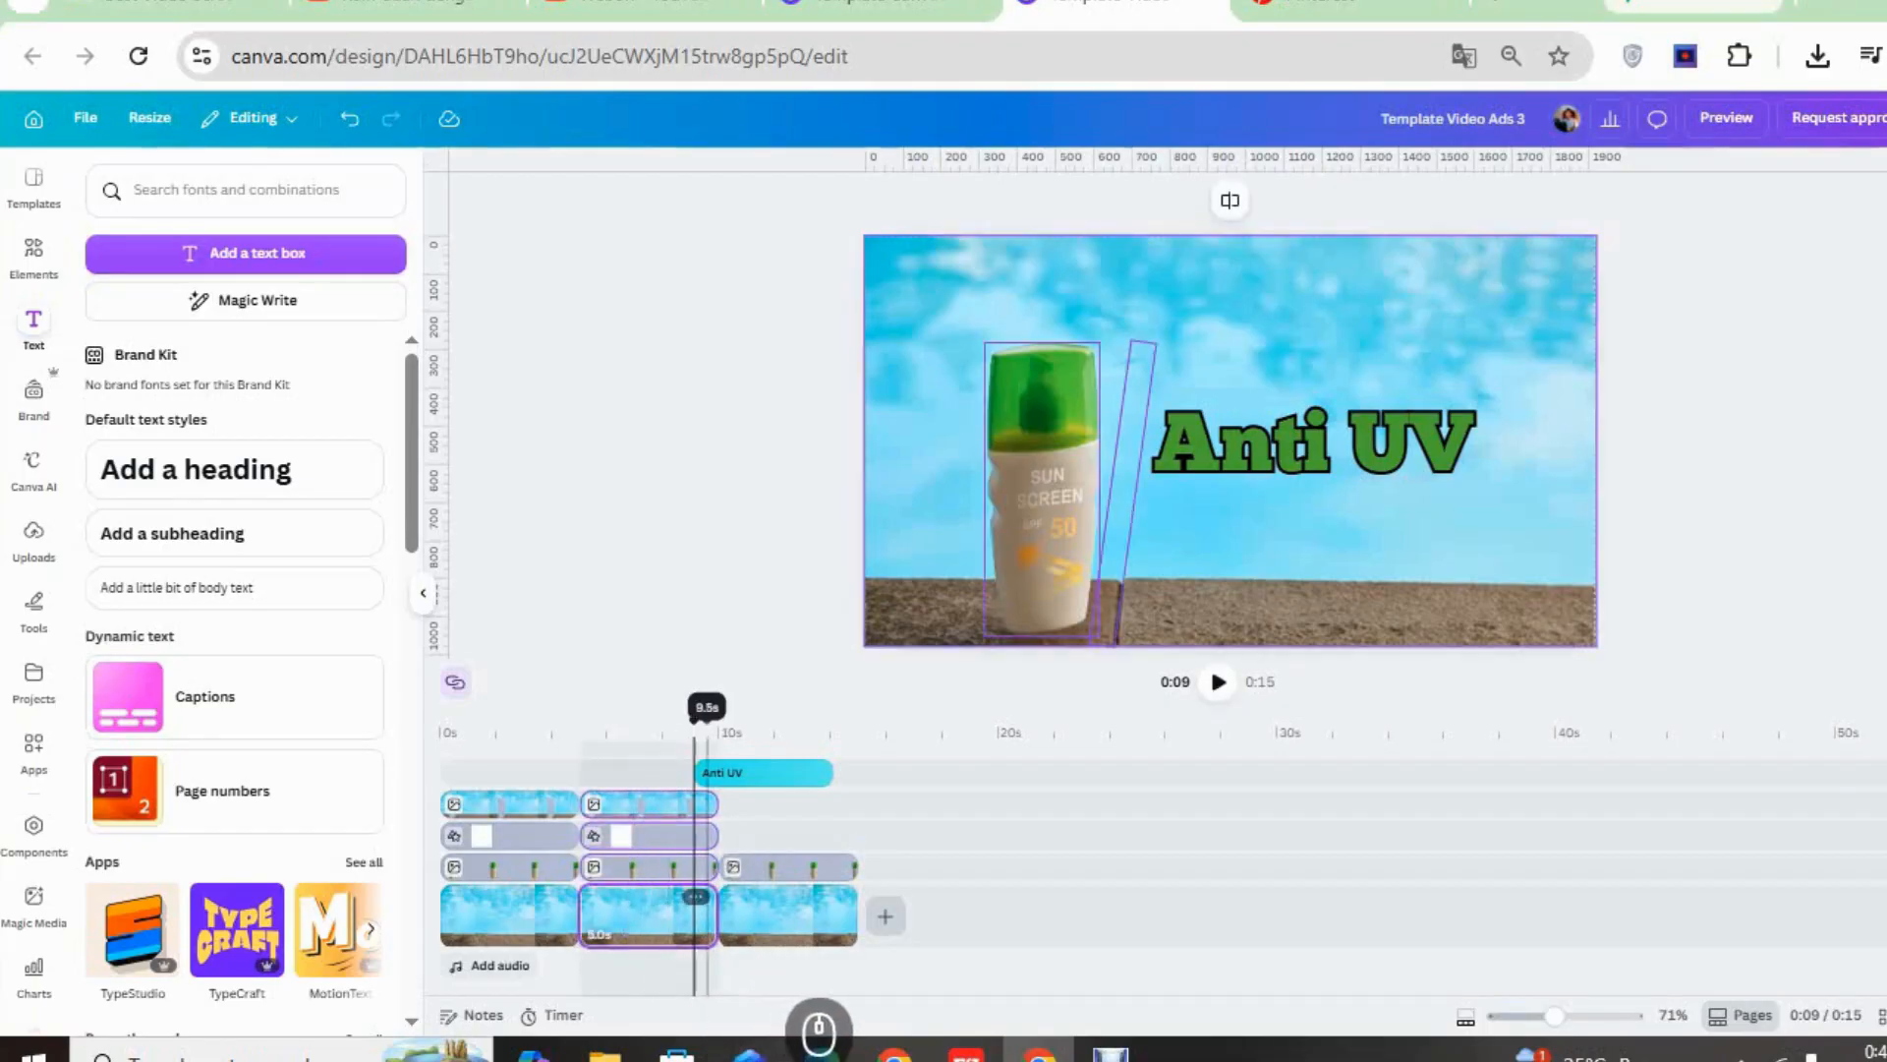
drag(717, 867, 641, 866)
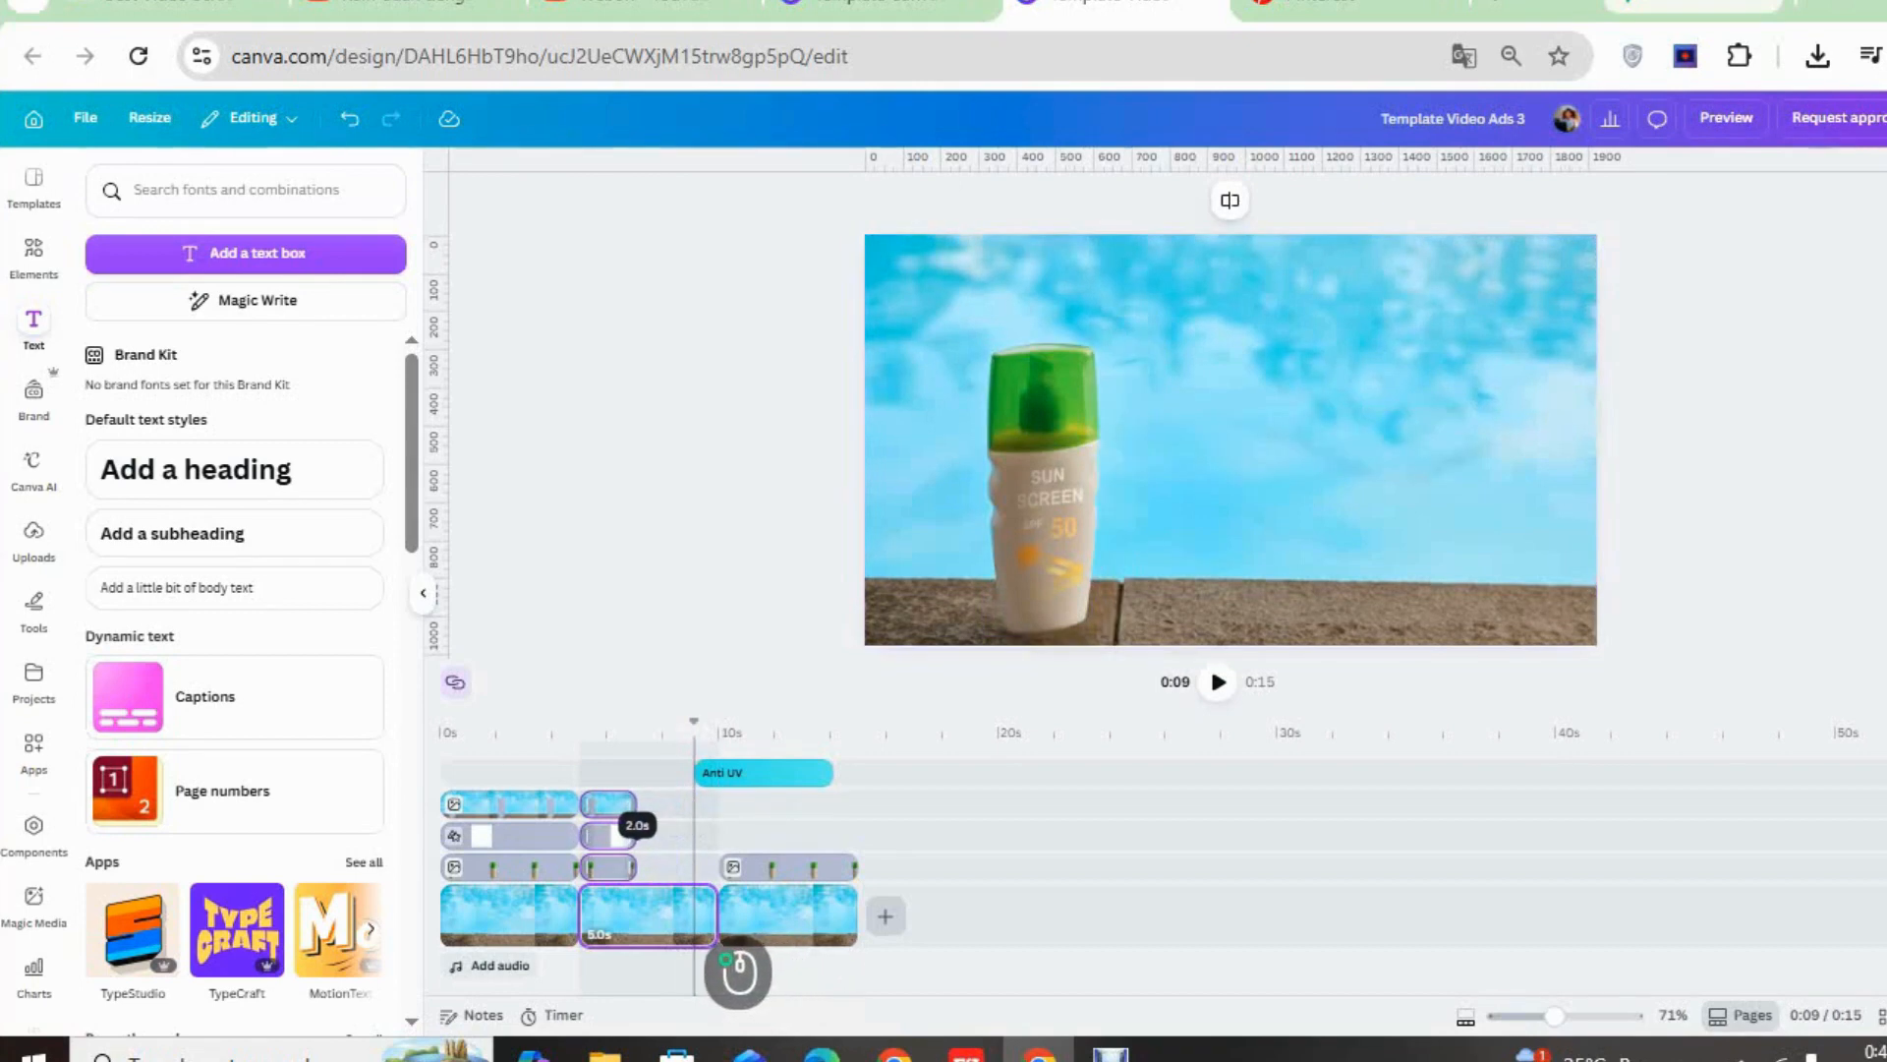
mouse_move(635, 867)
mouse_down()
mouse_move(660, 900)
mouse_move(637, 899)
mouse_up()
click(698, 904)
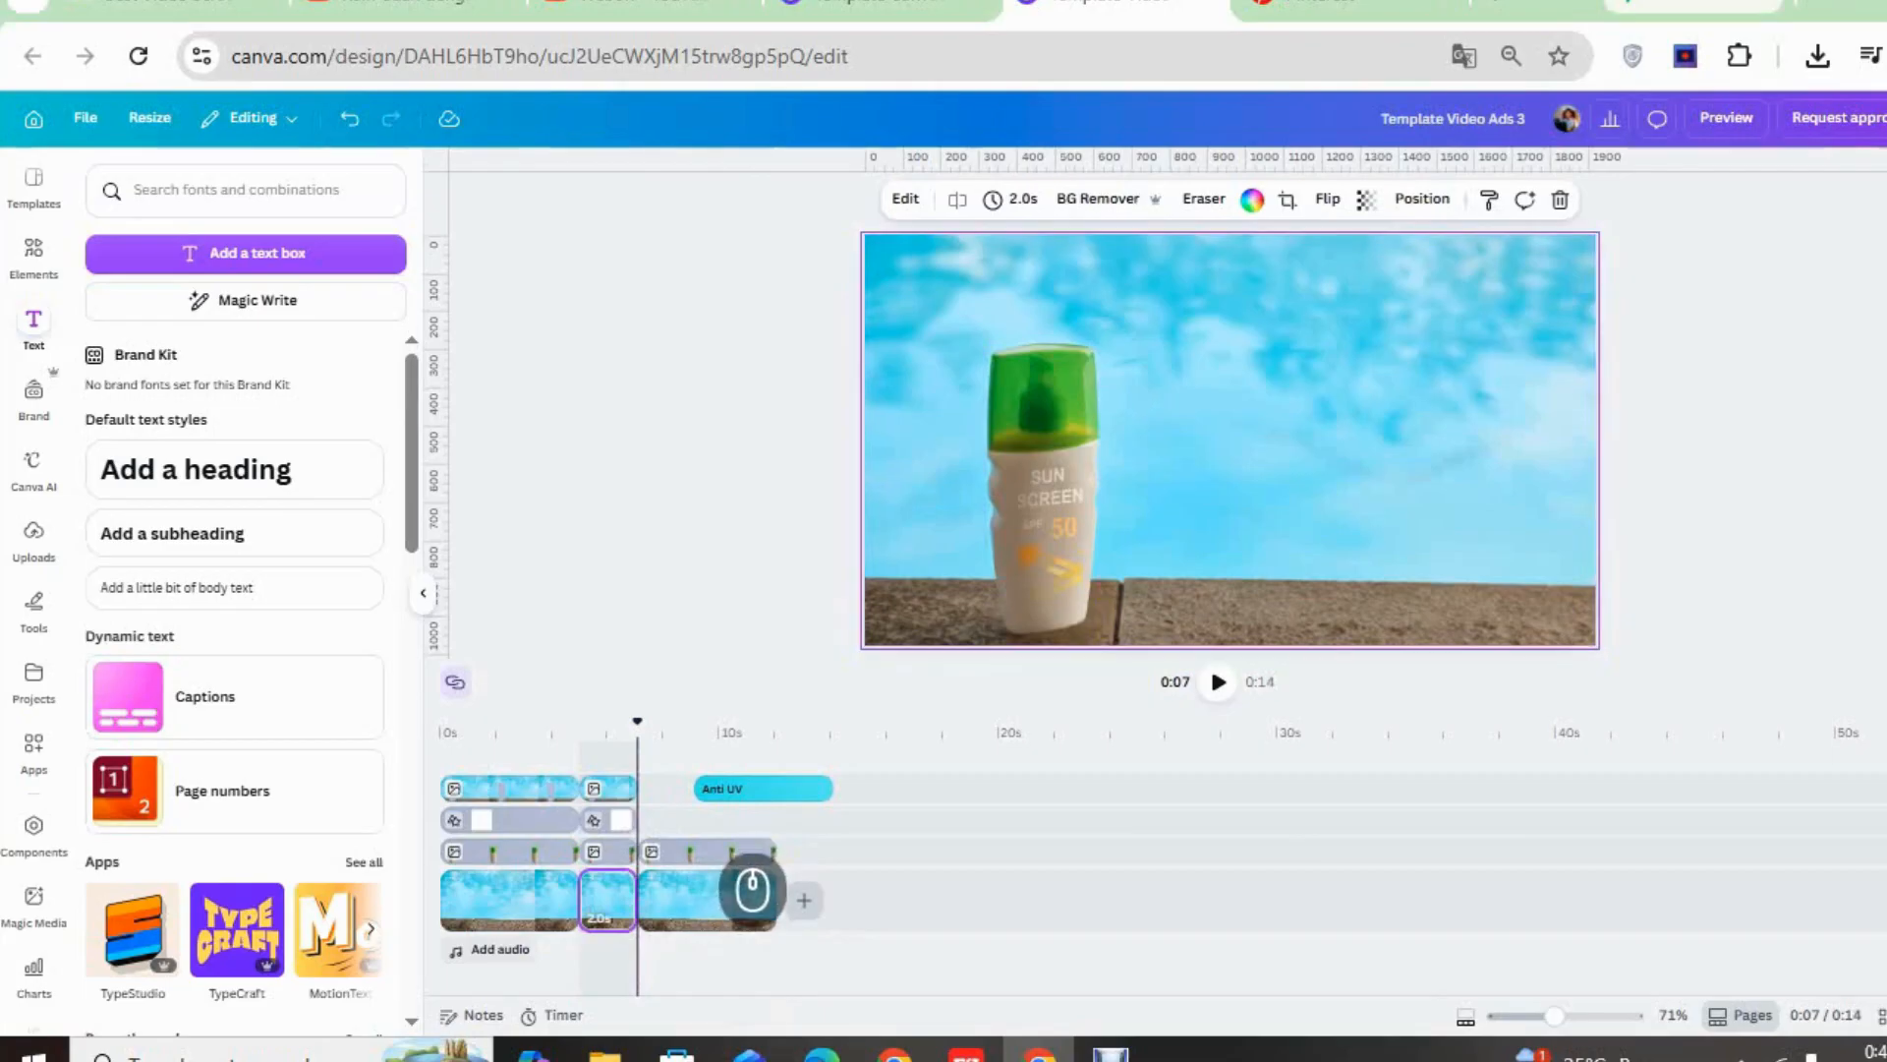
Duplicate the 2.0-second page together with its cutout, bar and bottle layers, and line the copies up with the existing layer tracks
click(643, 787)
drag(609, 798, 602, 892)
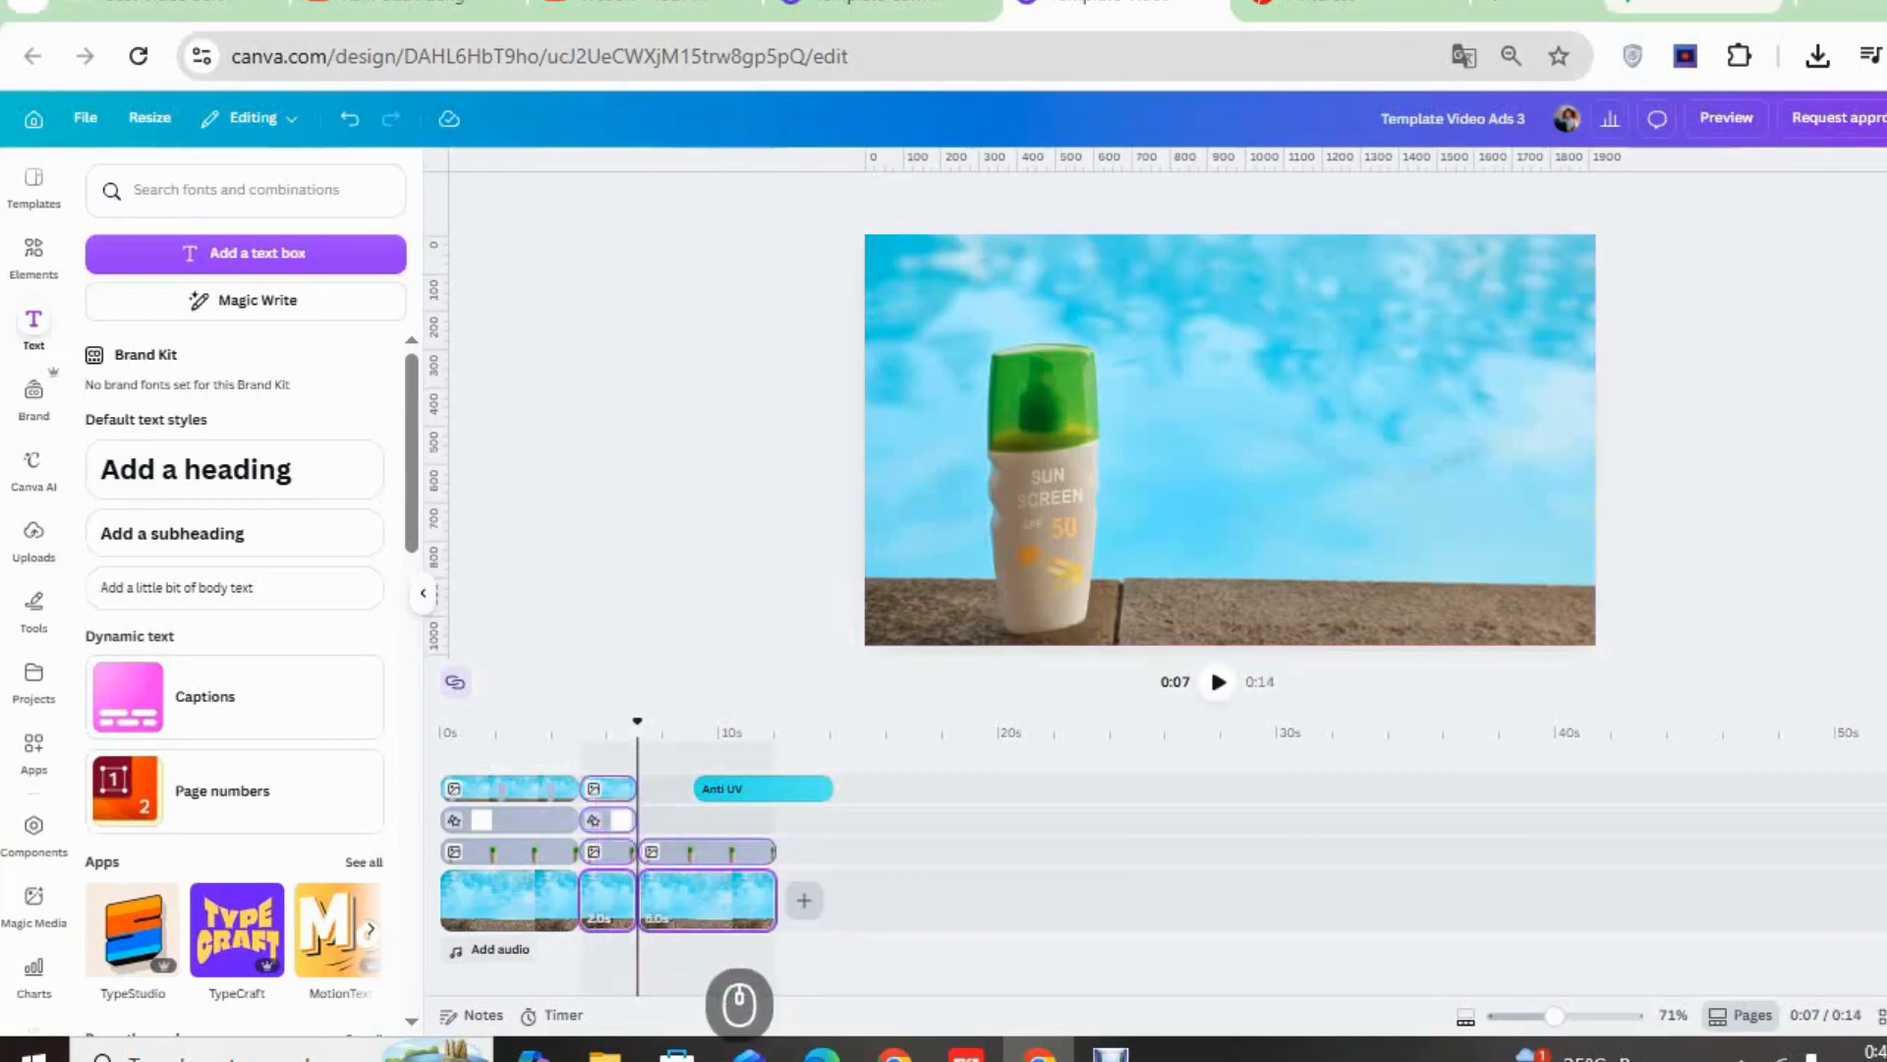
shift+click(670, 892)
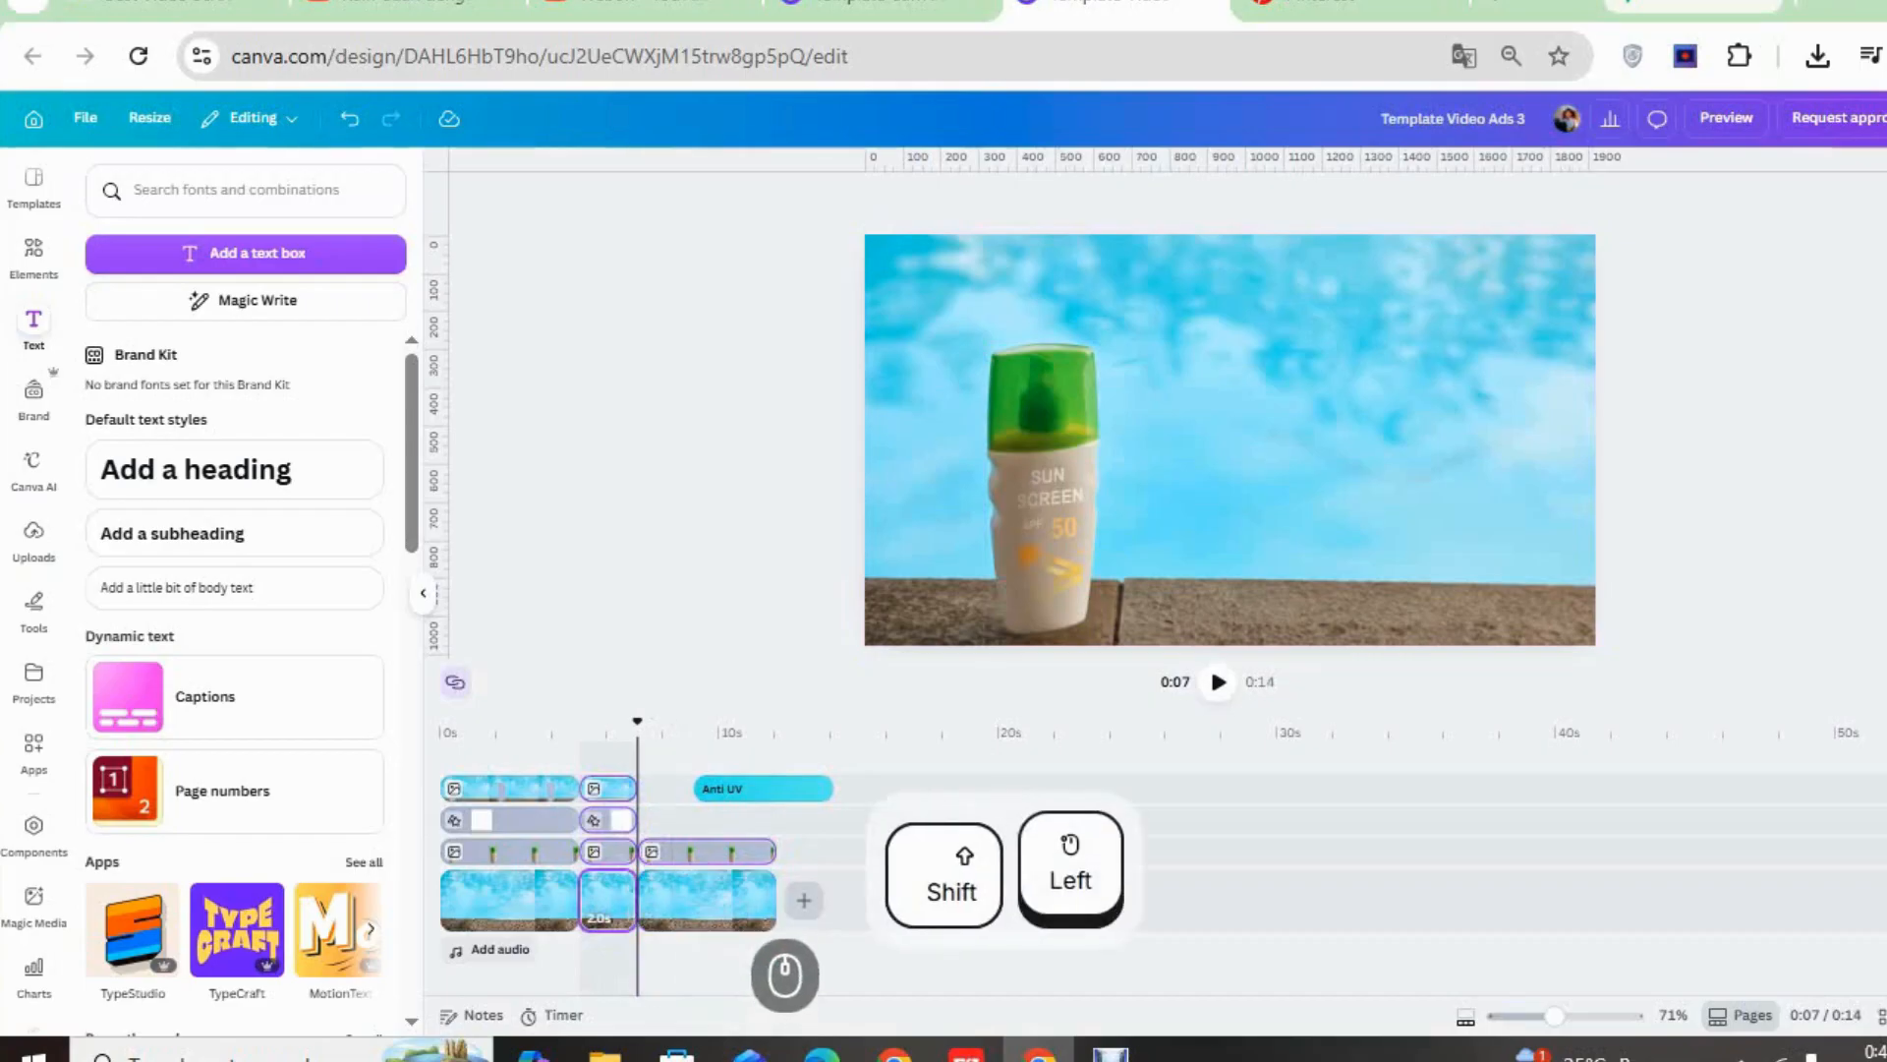
shift+click(681, 857)
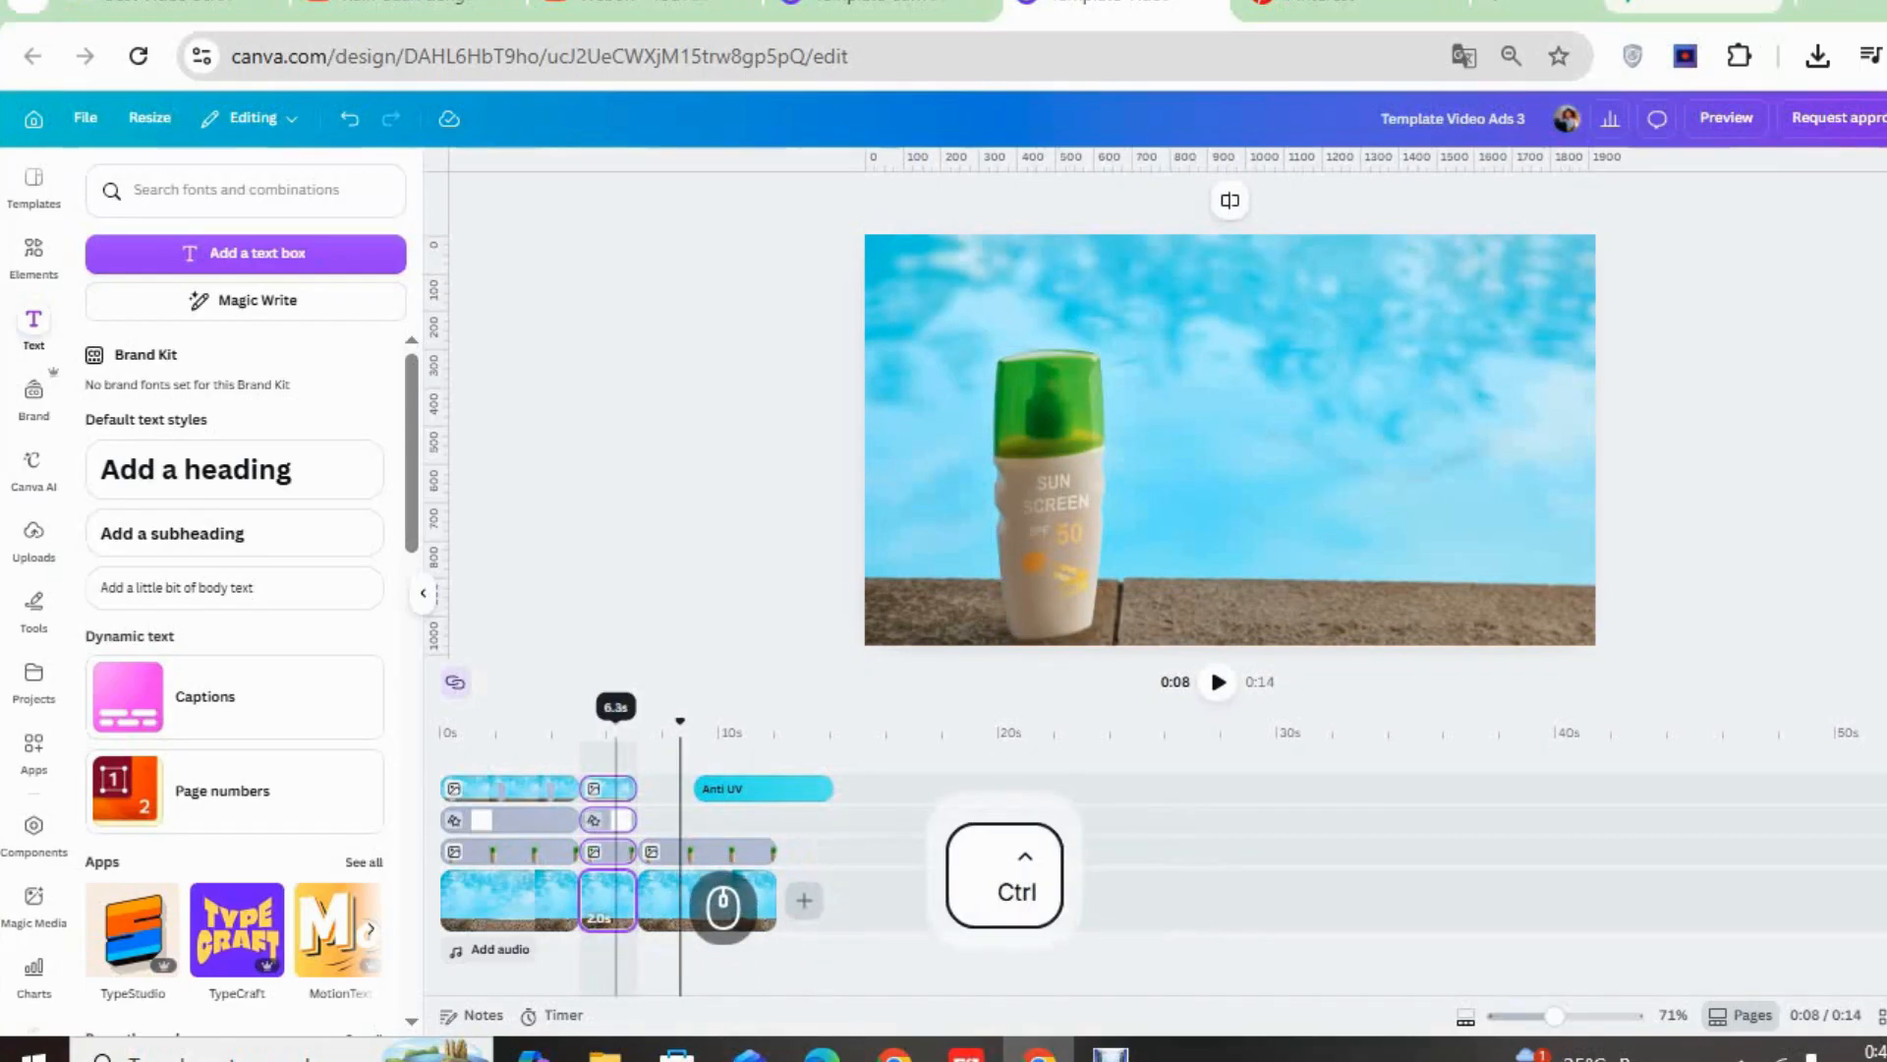
key(ctrl+d)
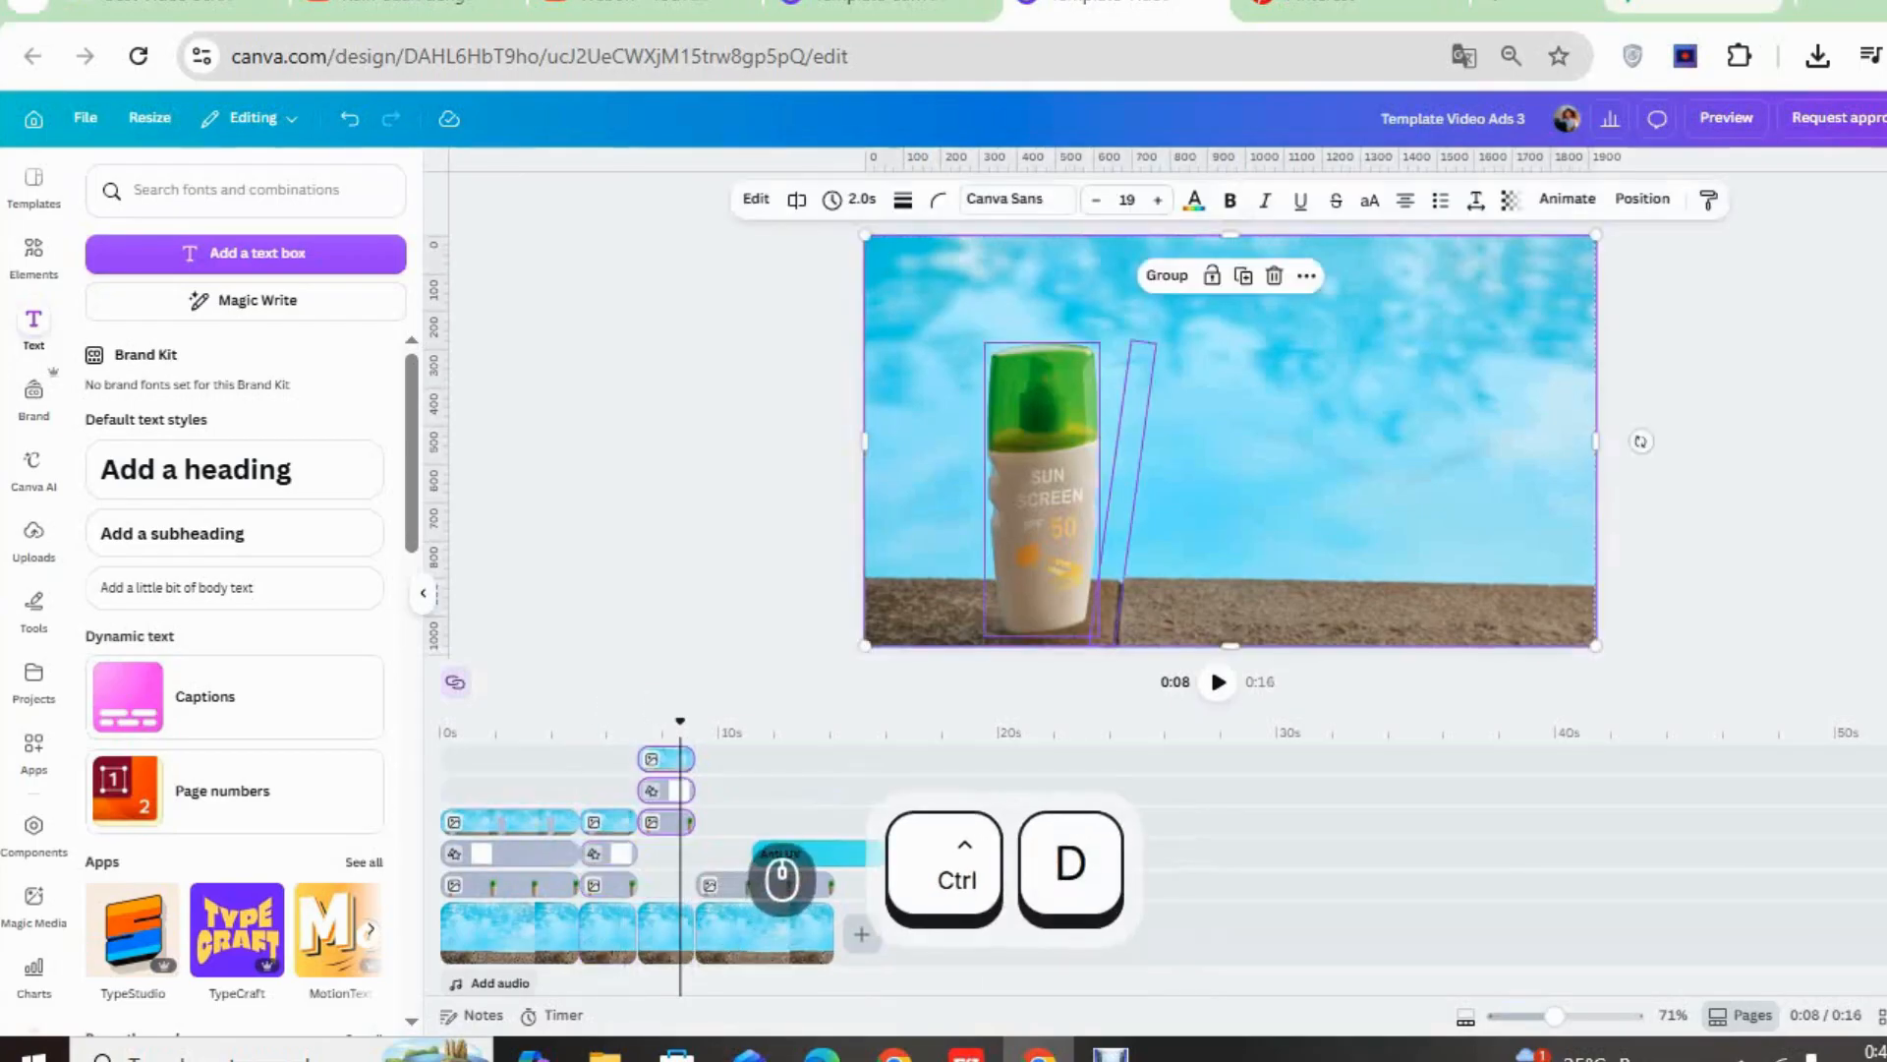
drag(783, 867, 776, 926)
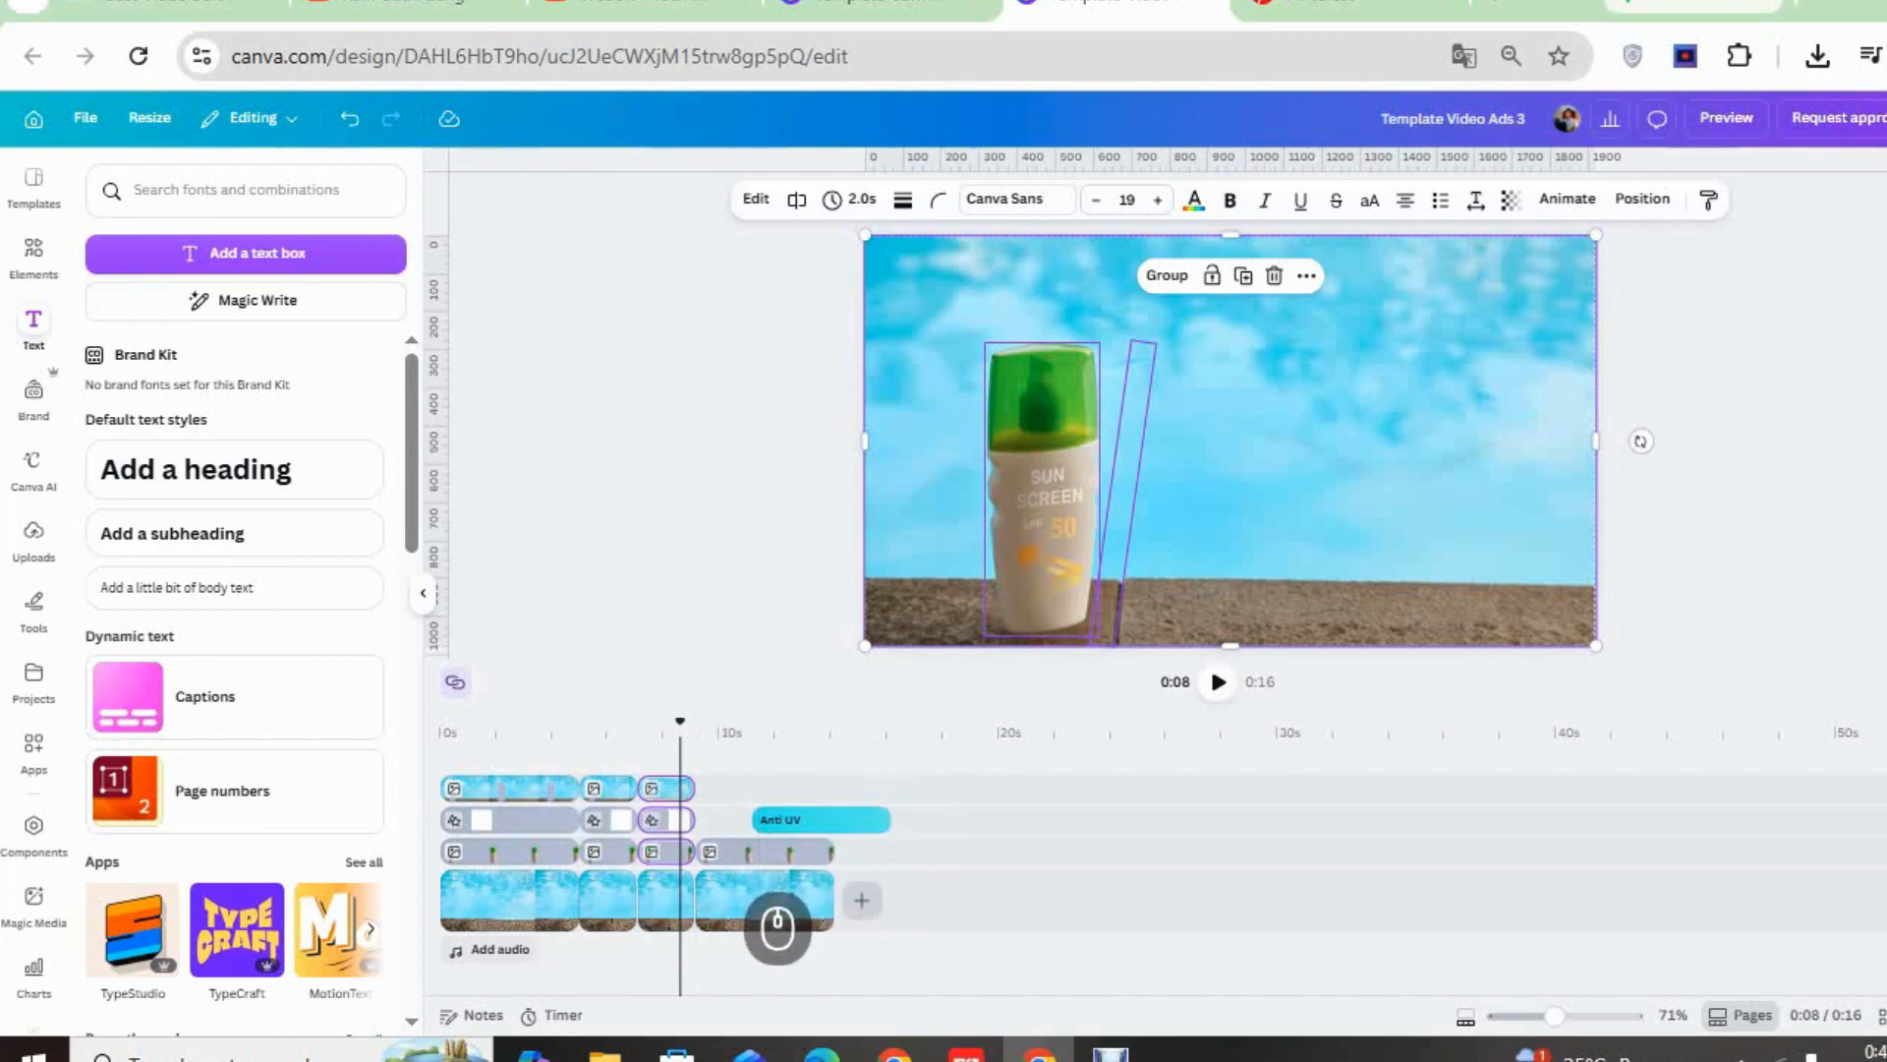
Move the bar on the duplicated third page from the bottle's right side to just beyond its left side
click(672, 820)
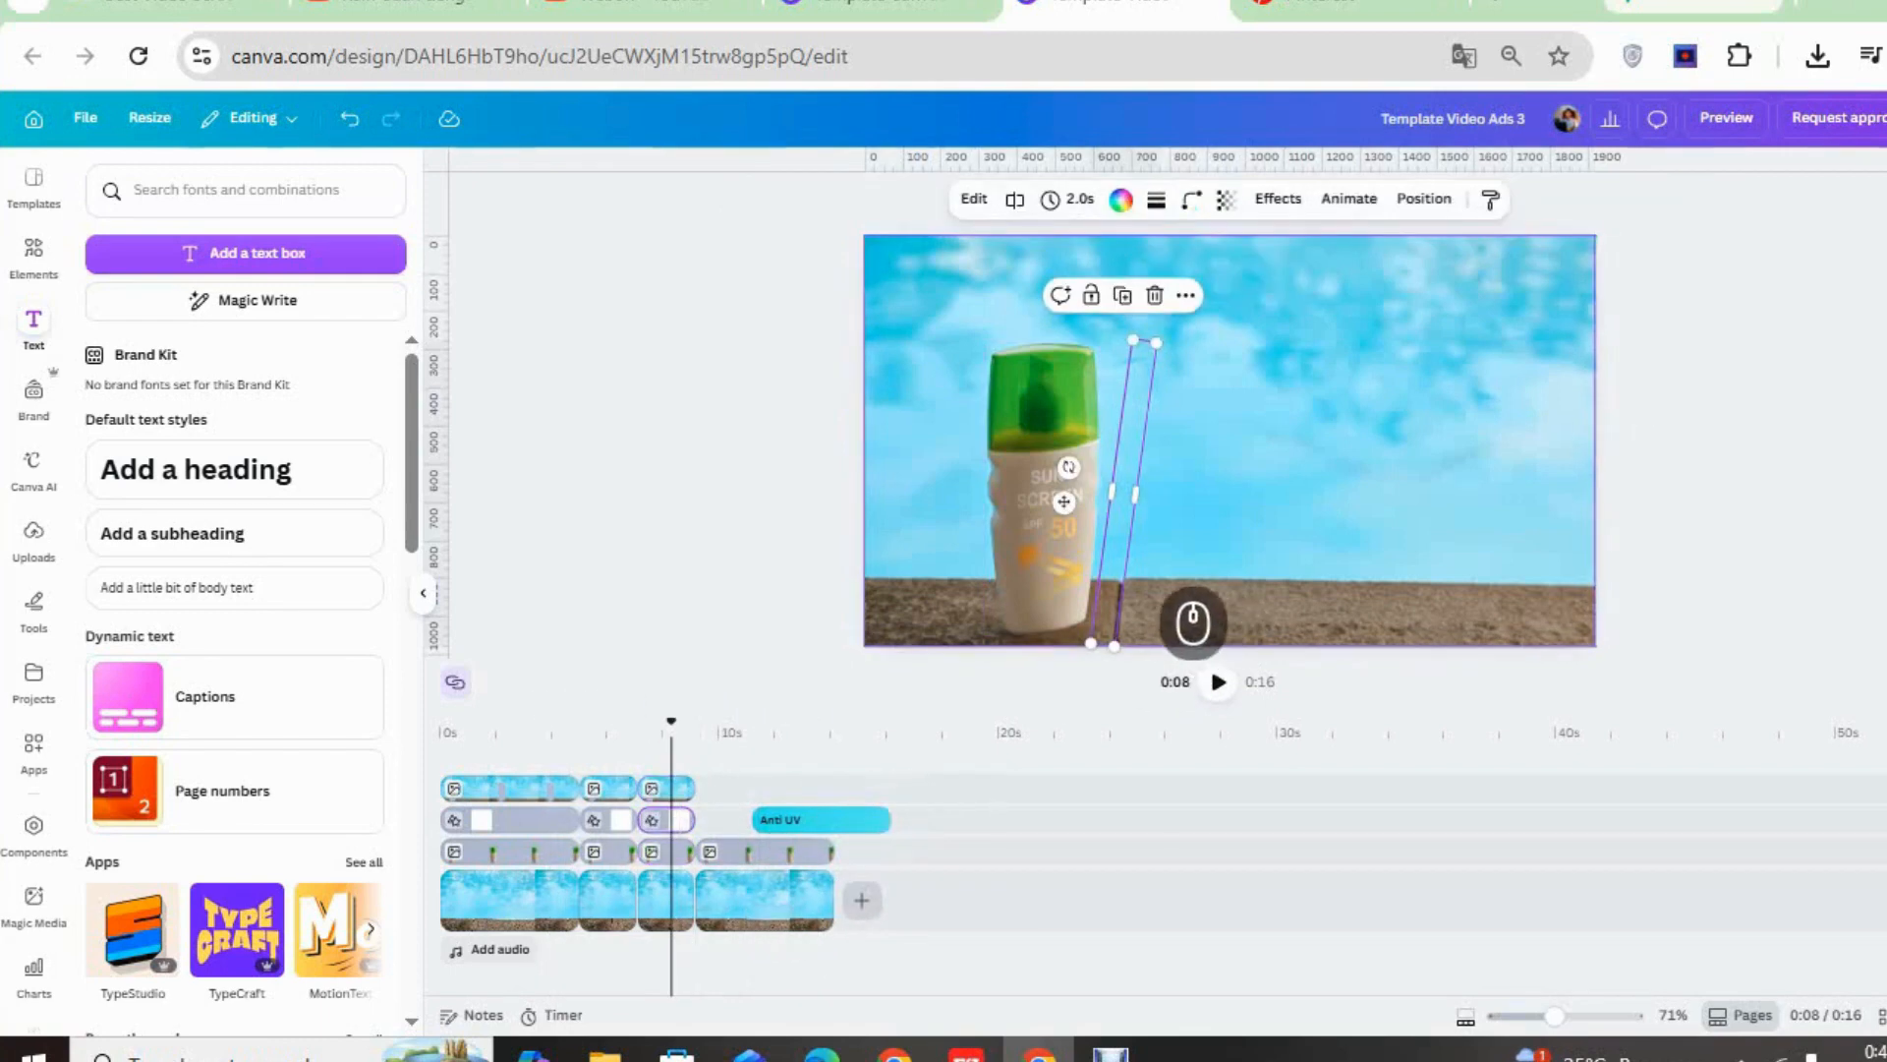
drag(1173, 613, 1012, 588)
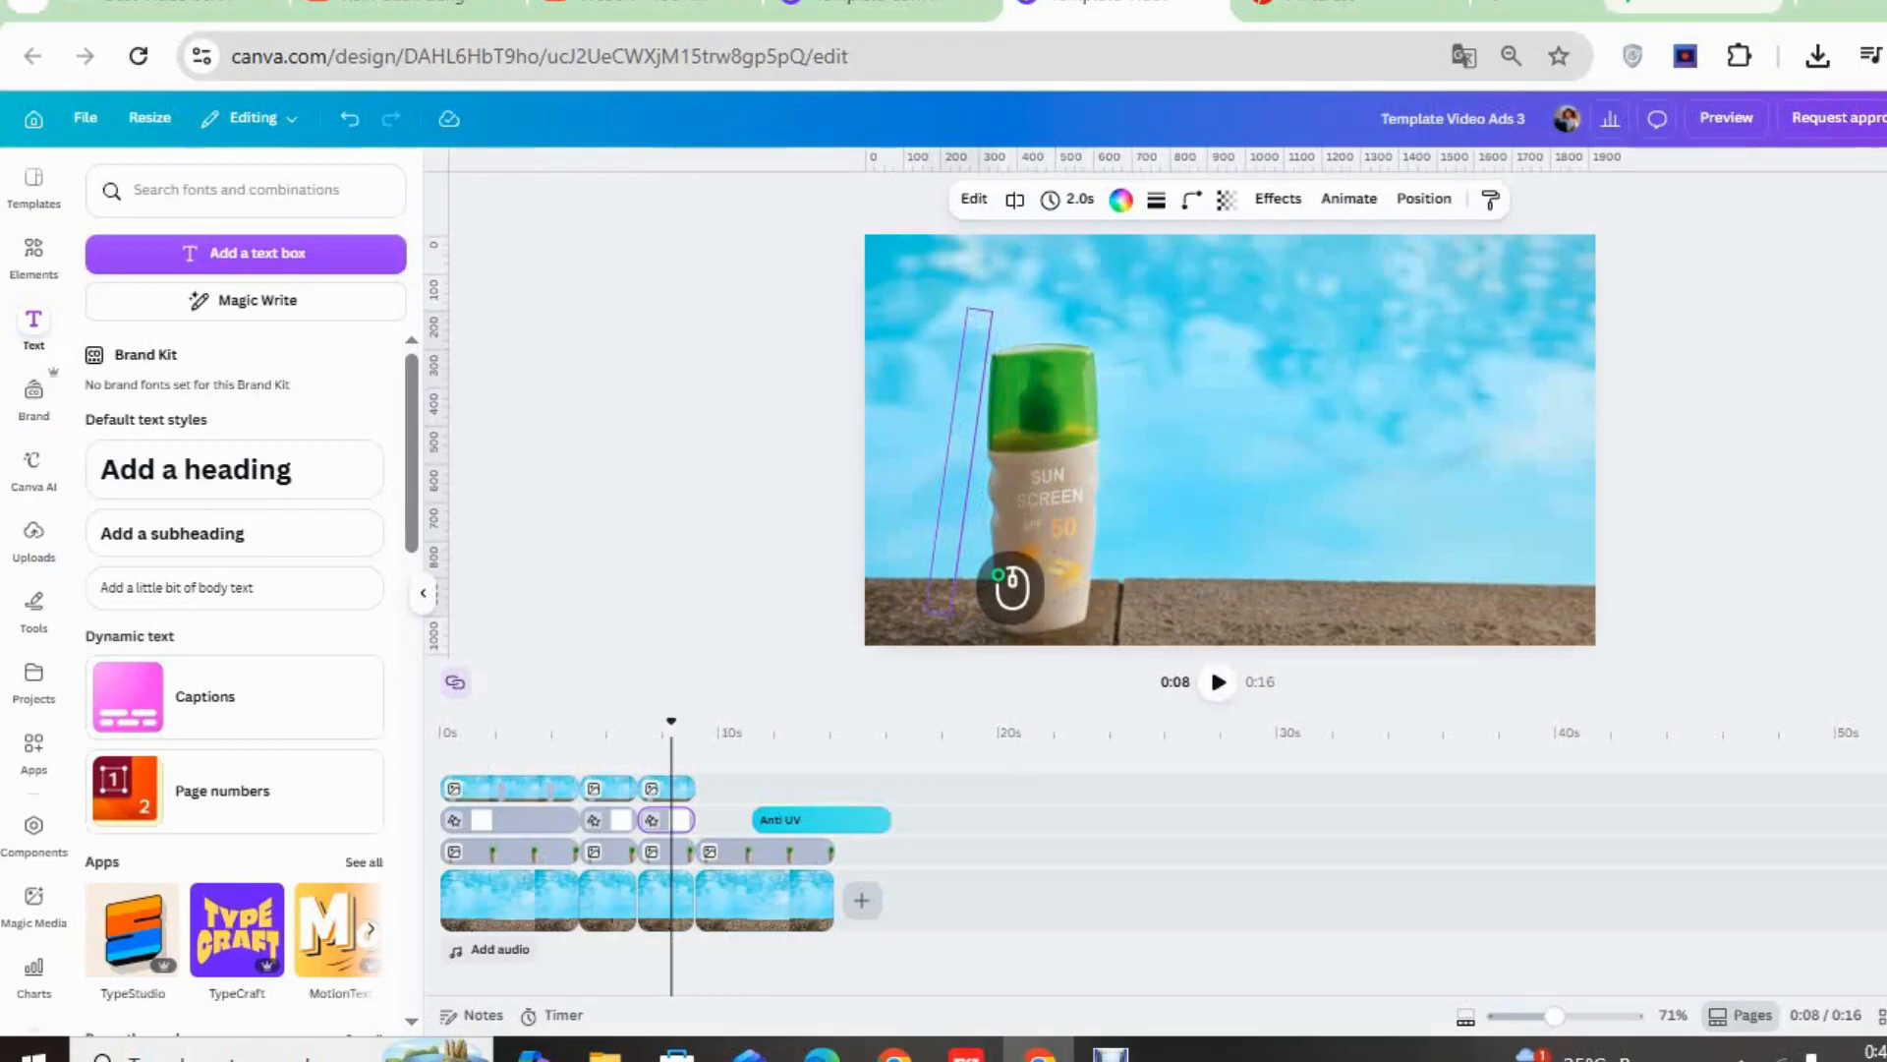
drag(1013, 586, 1007, 592)
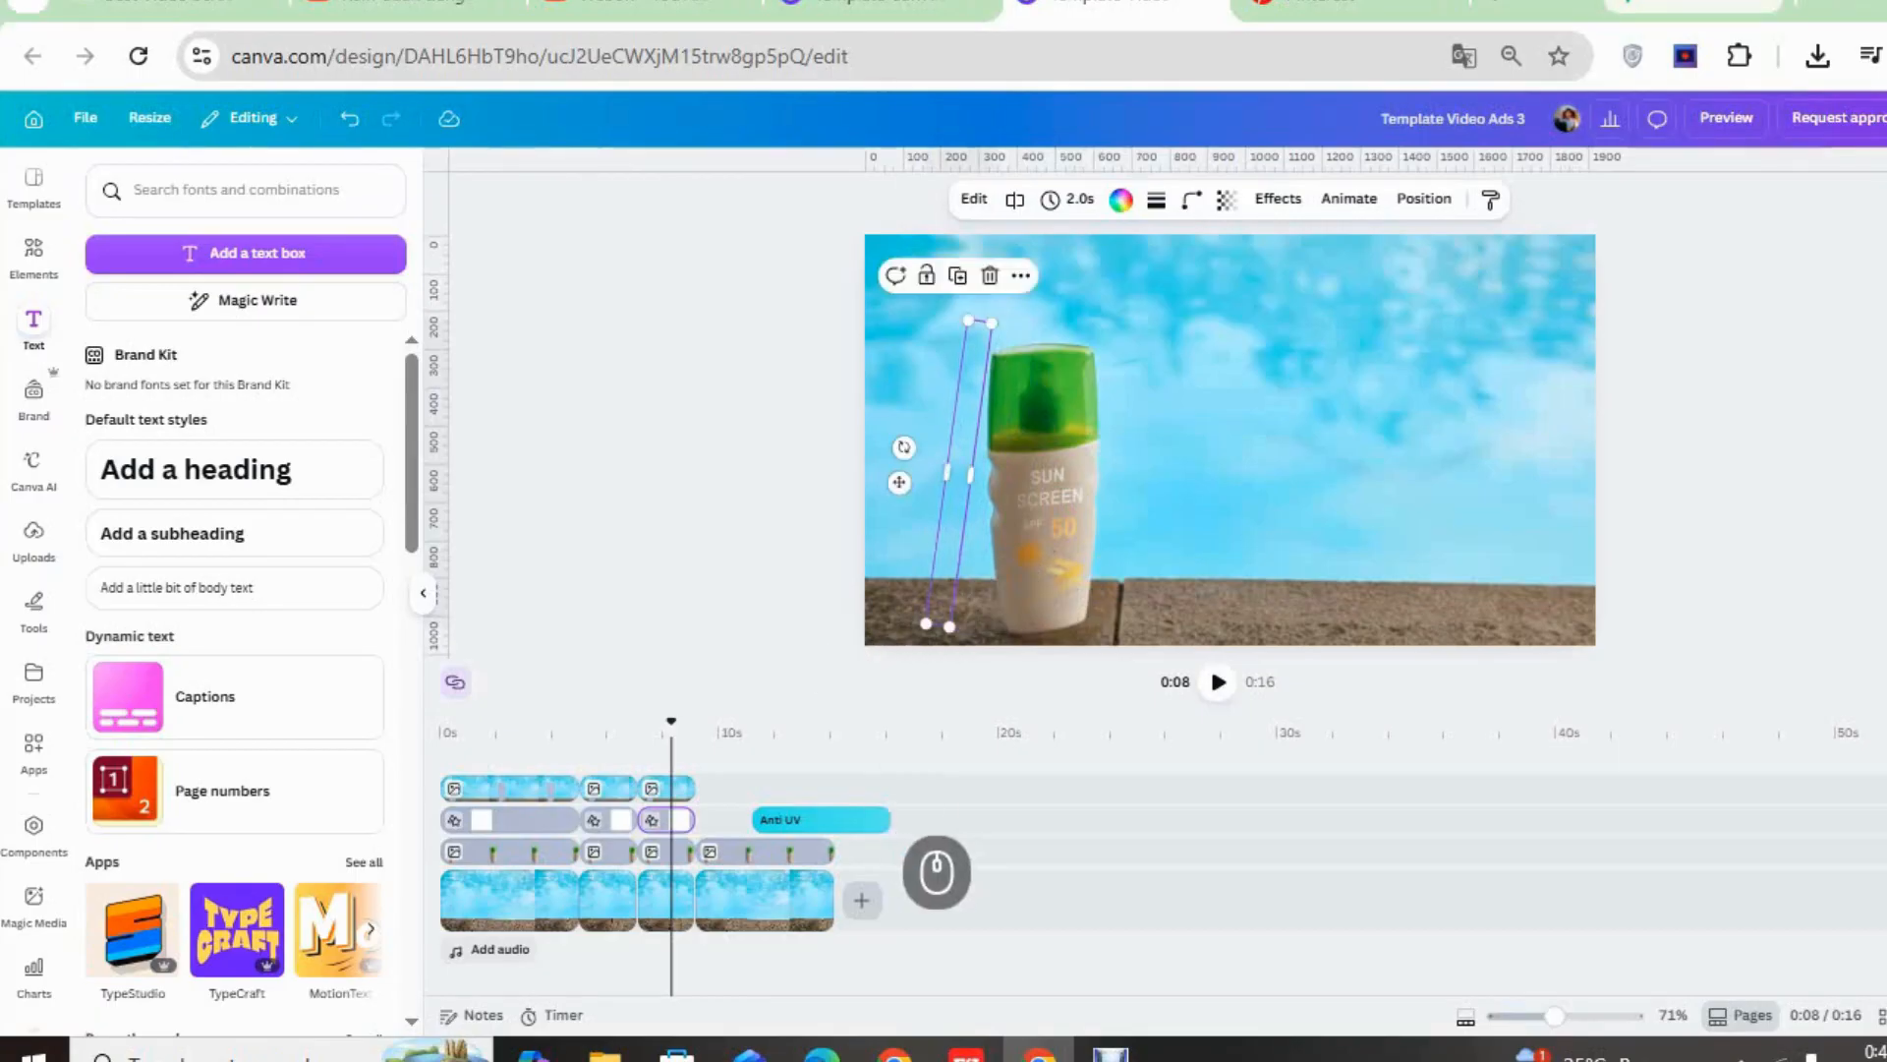
Align the "Anti UV" text clip with the last page, and trim the start of the first page's overlay layers to 4.0 seconds
click(840, 817)
drag(831, 818, 775, 818)
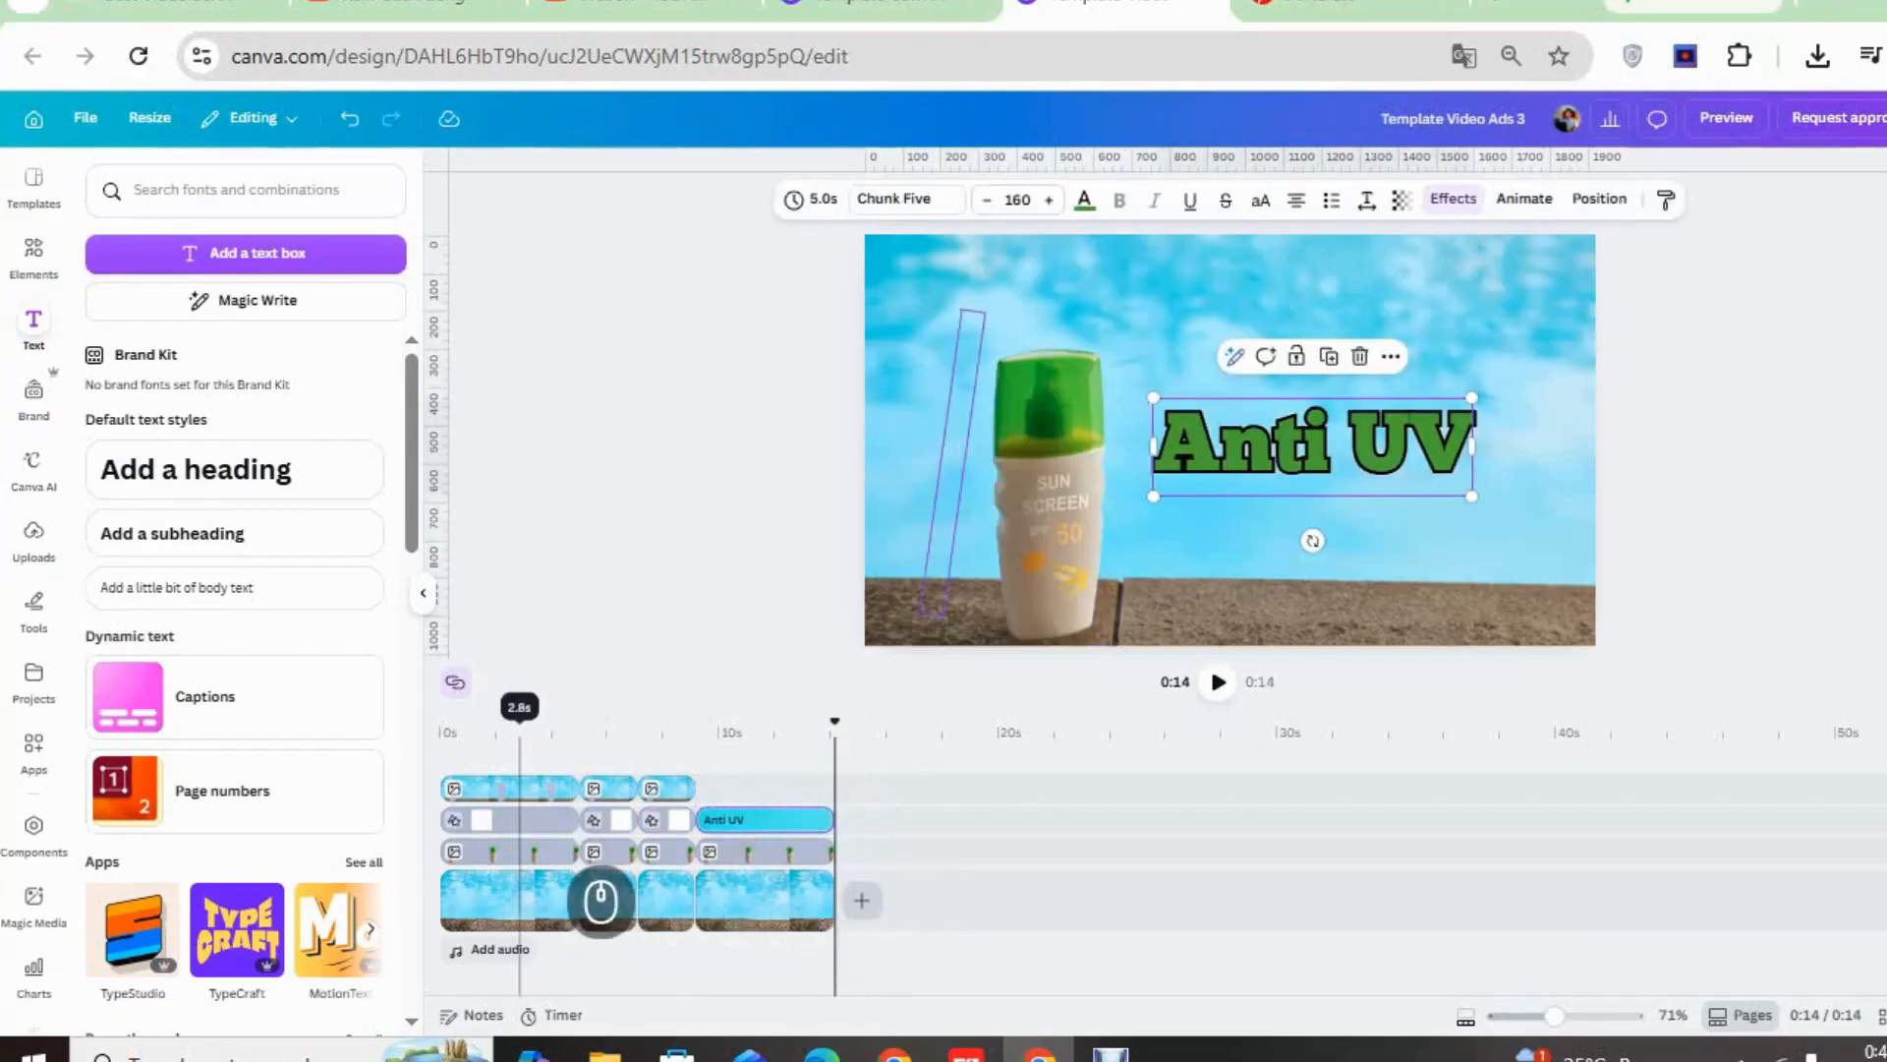
click(479, 790)
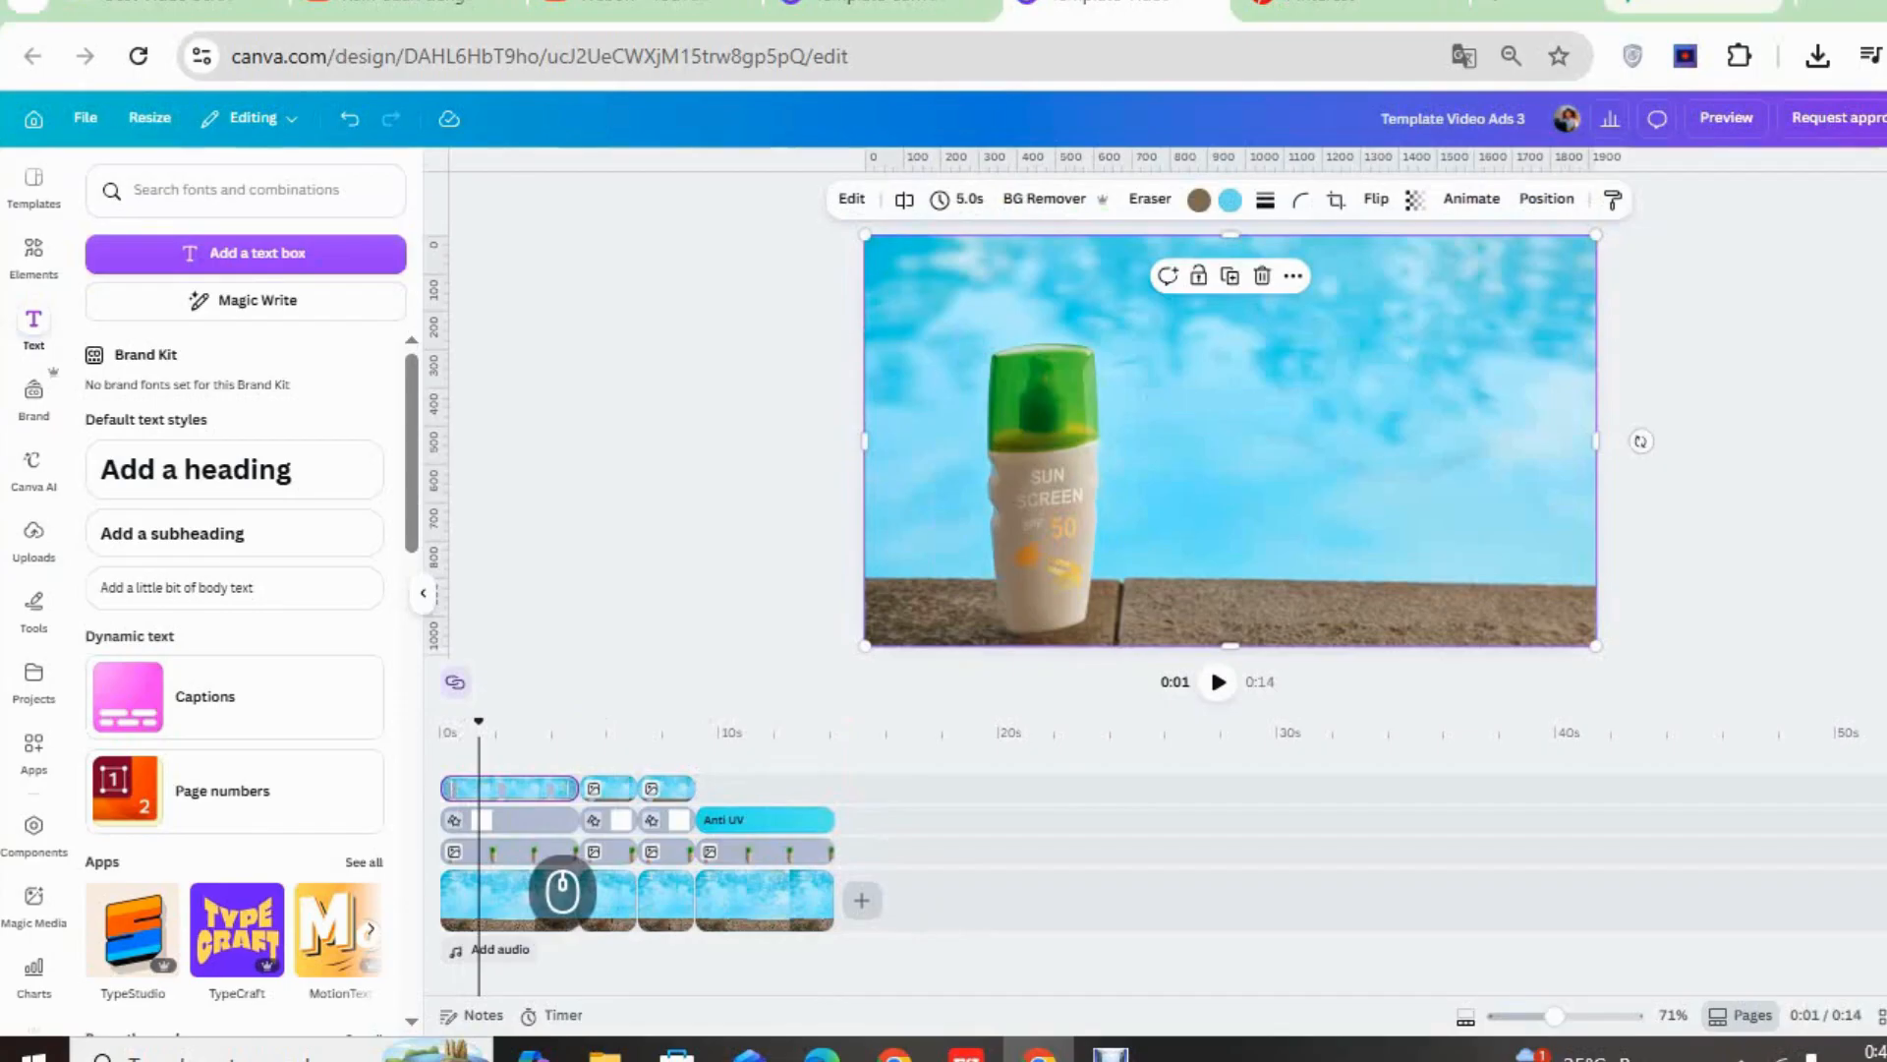
drag(445, 852, 479, 787)
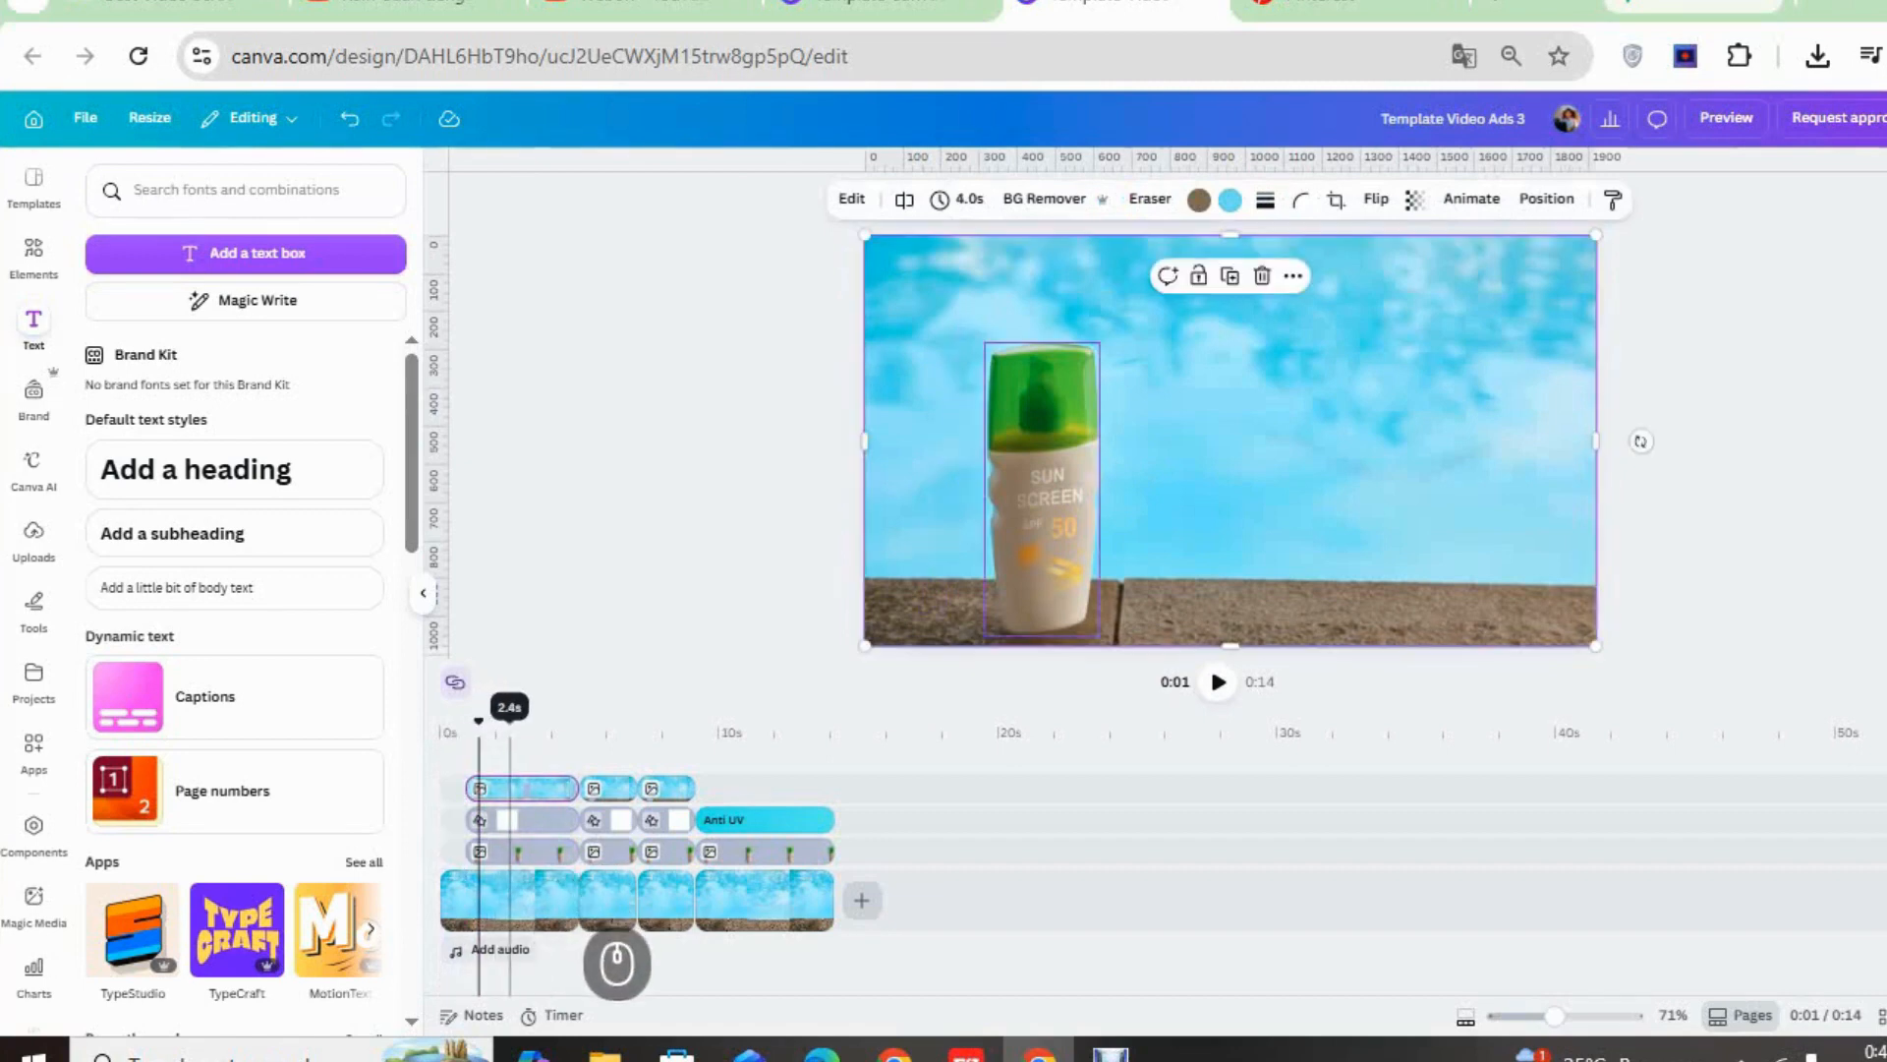
Apply the Rise animation to the first page's bottle layer, only on enter
click(510, 853)
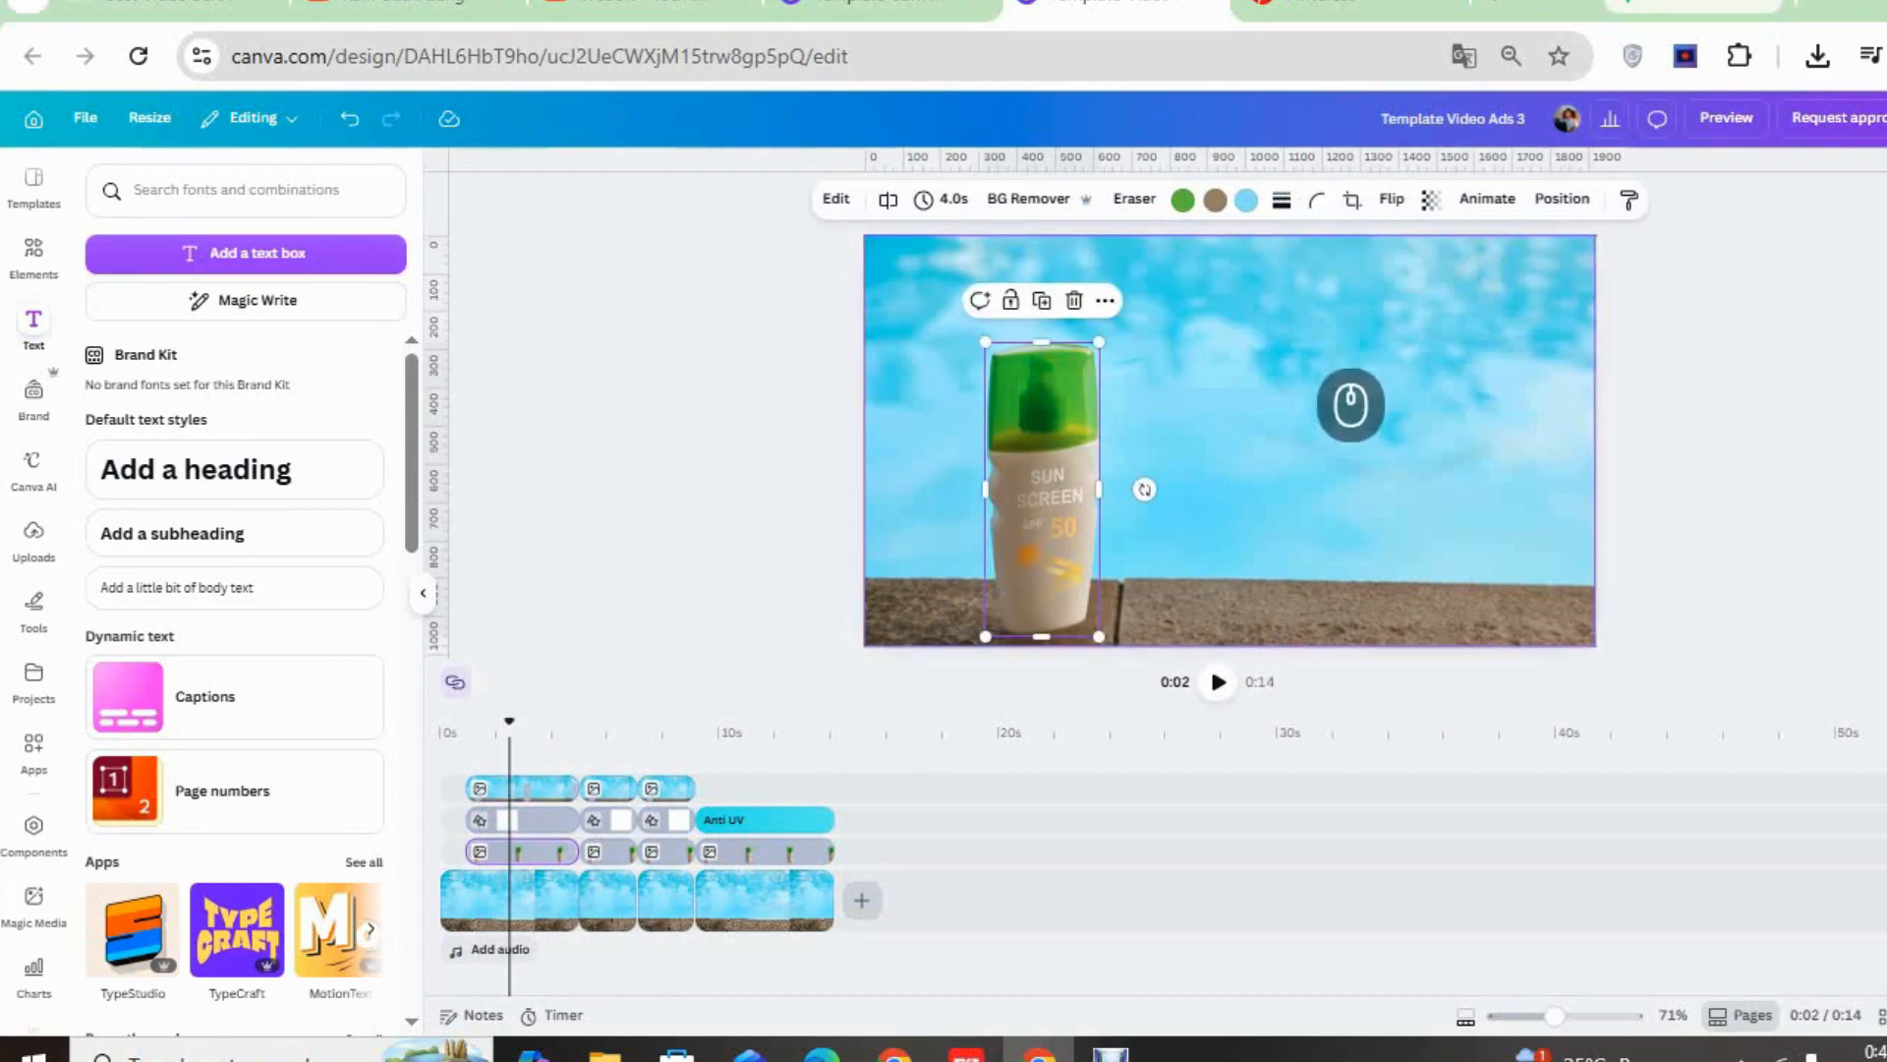
click(1487, 199)
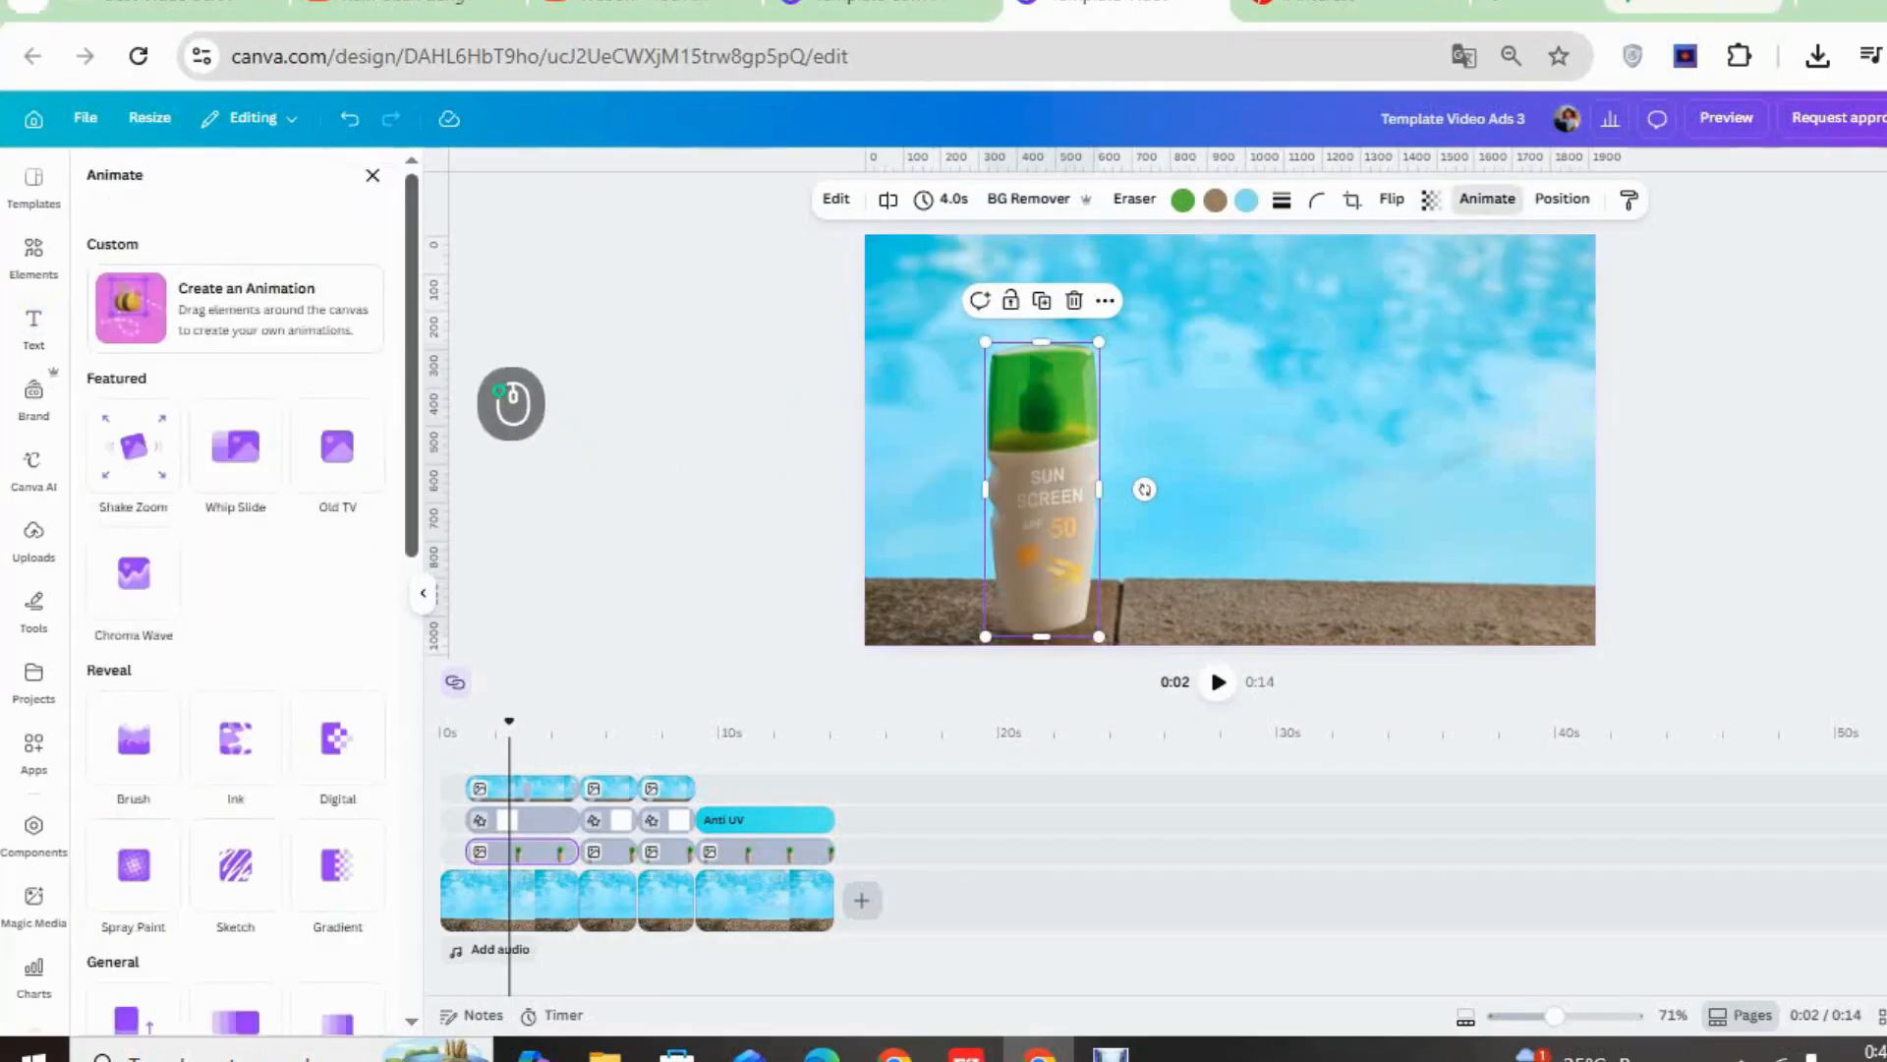
scroll(511, 403, down, 5)
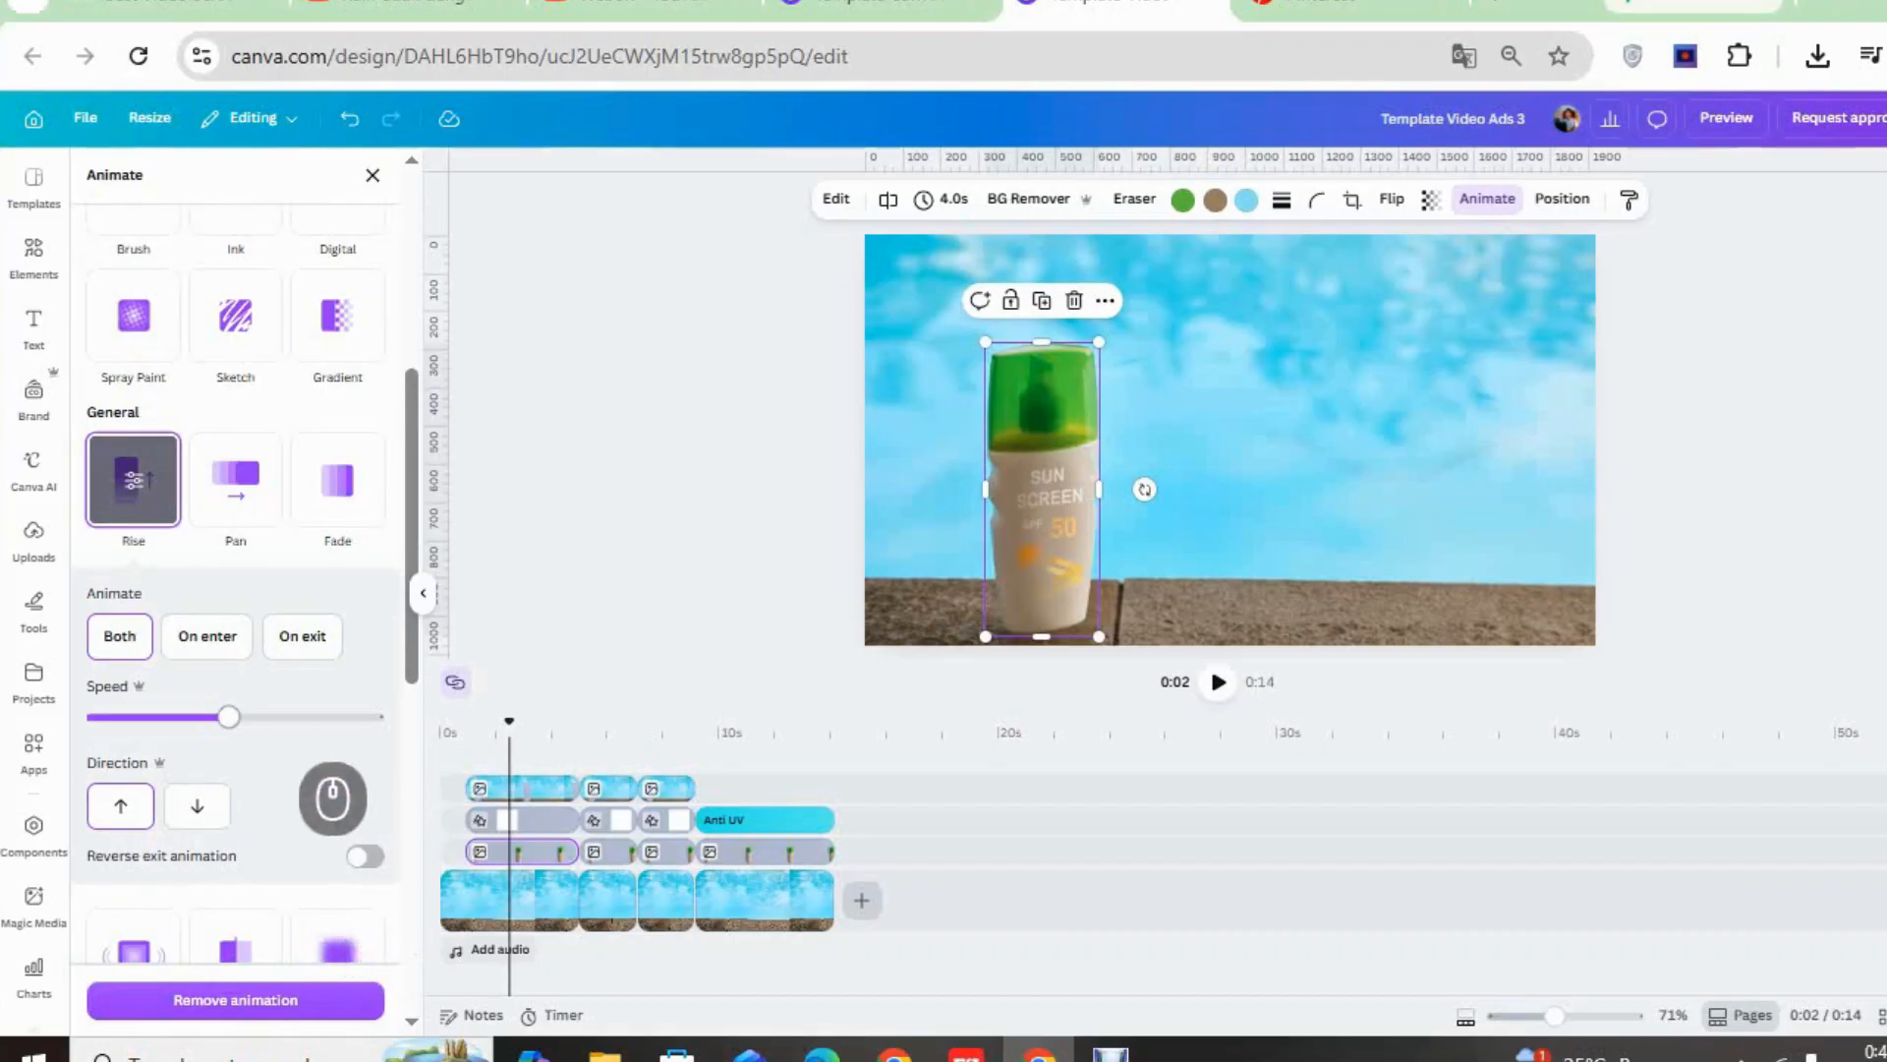
click(206, 635)
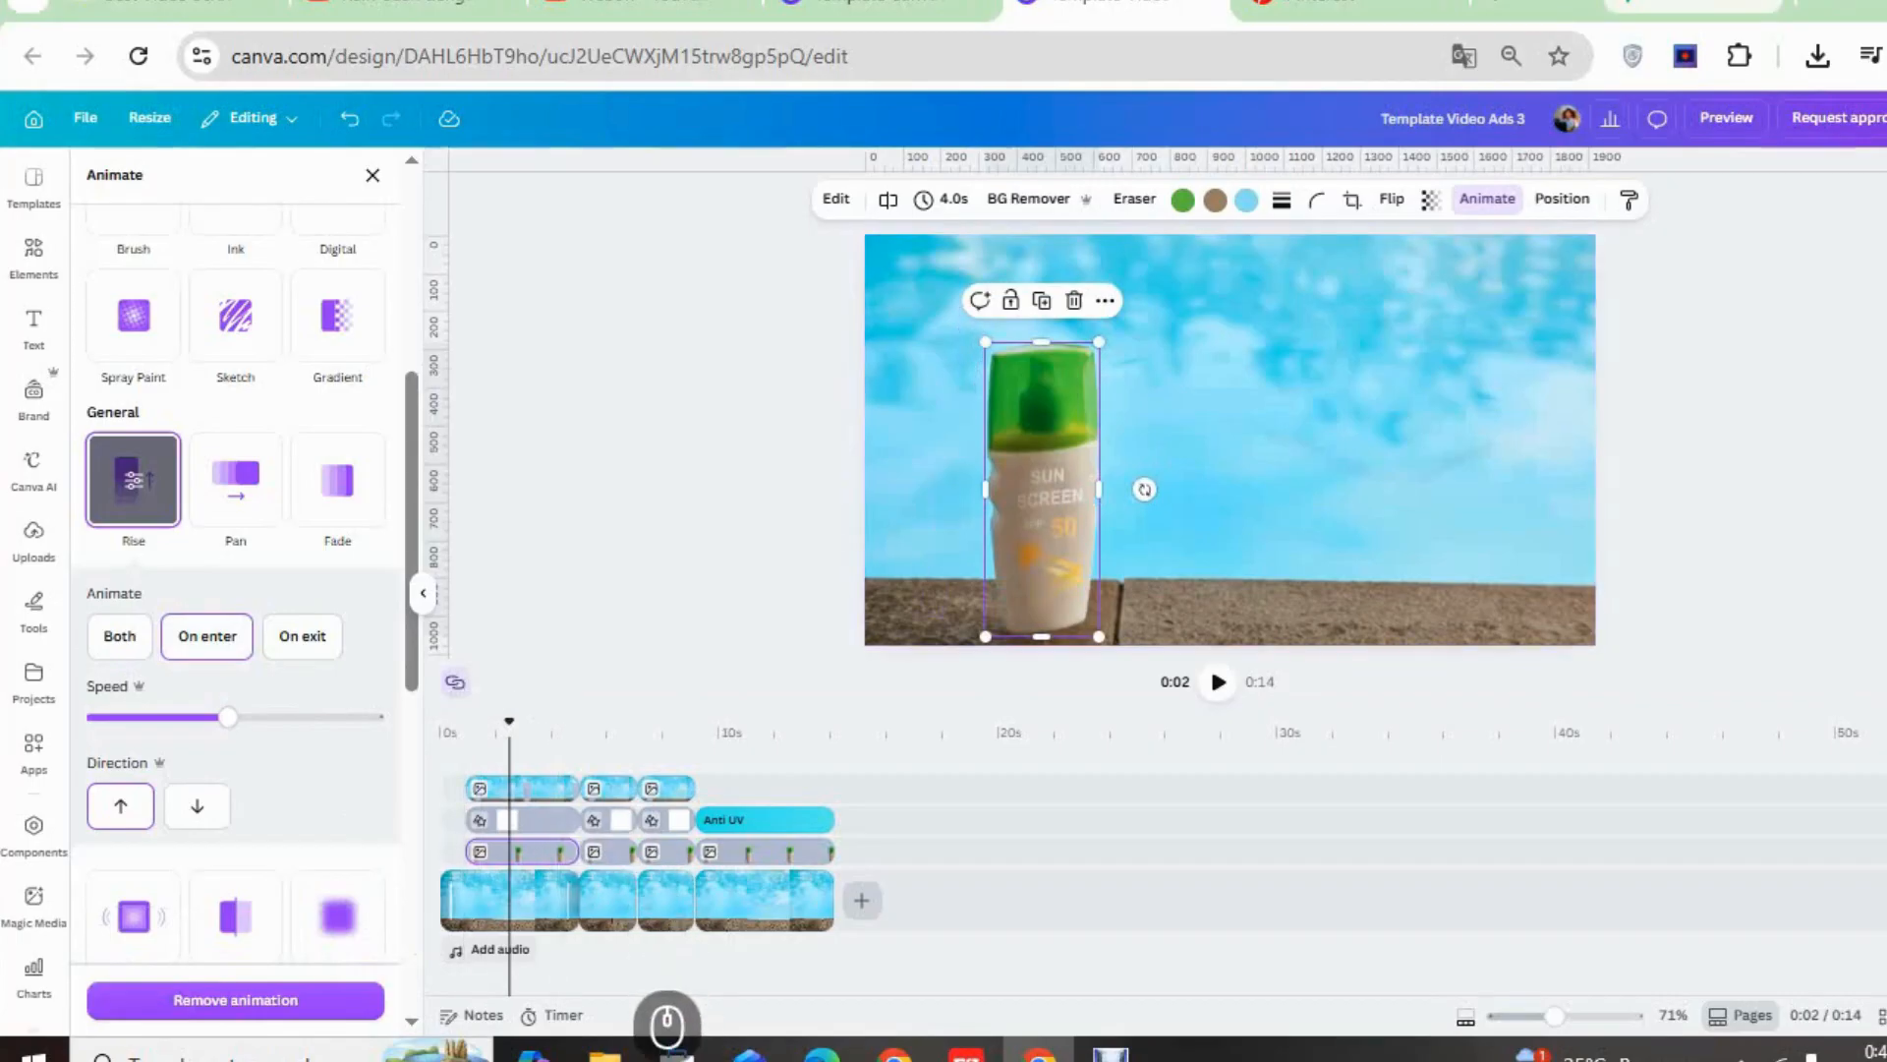
Add a Match & Move transition between the first and second pages with a duration of 0.4 seconds
click(577, 900)
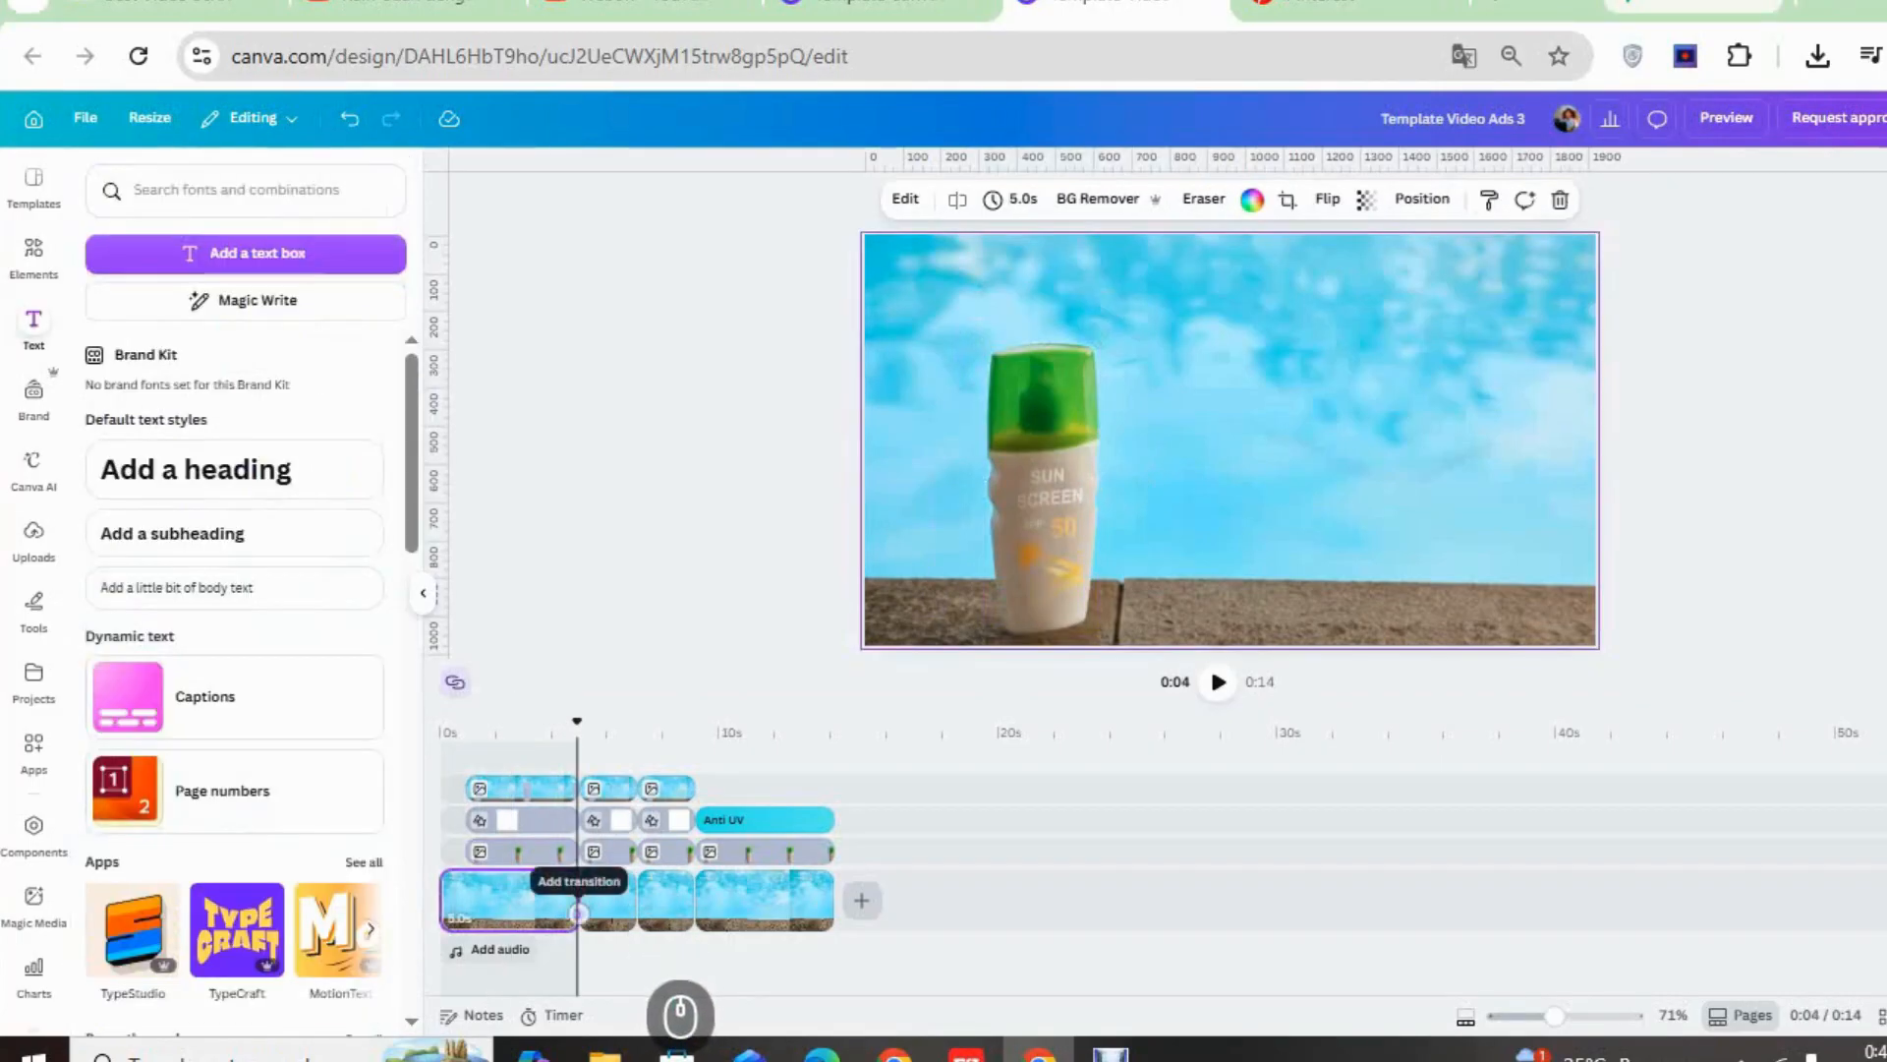
click(577, 912)
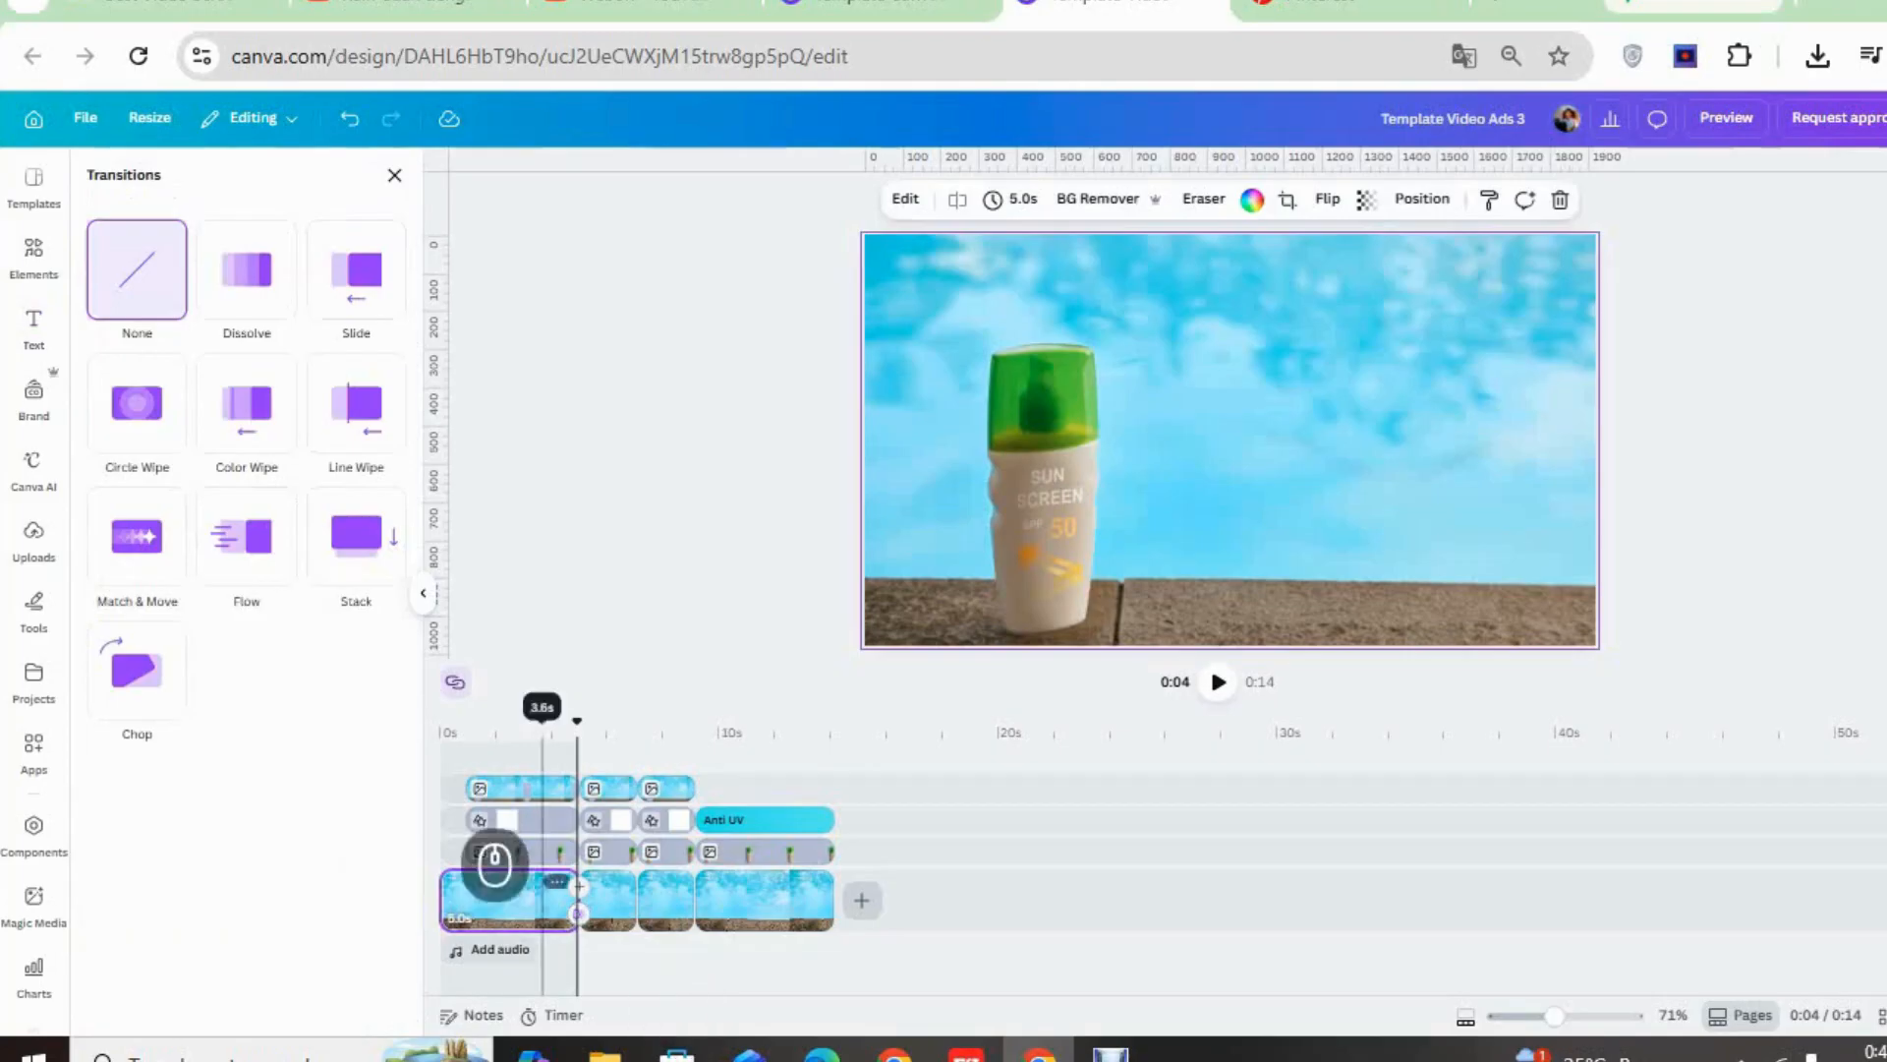
click(137, 536)
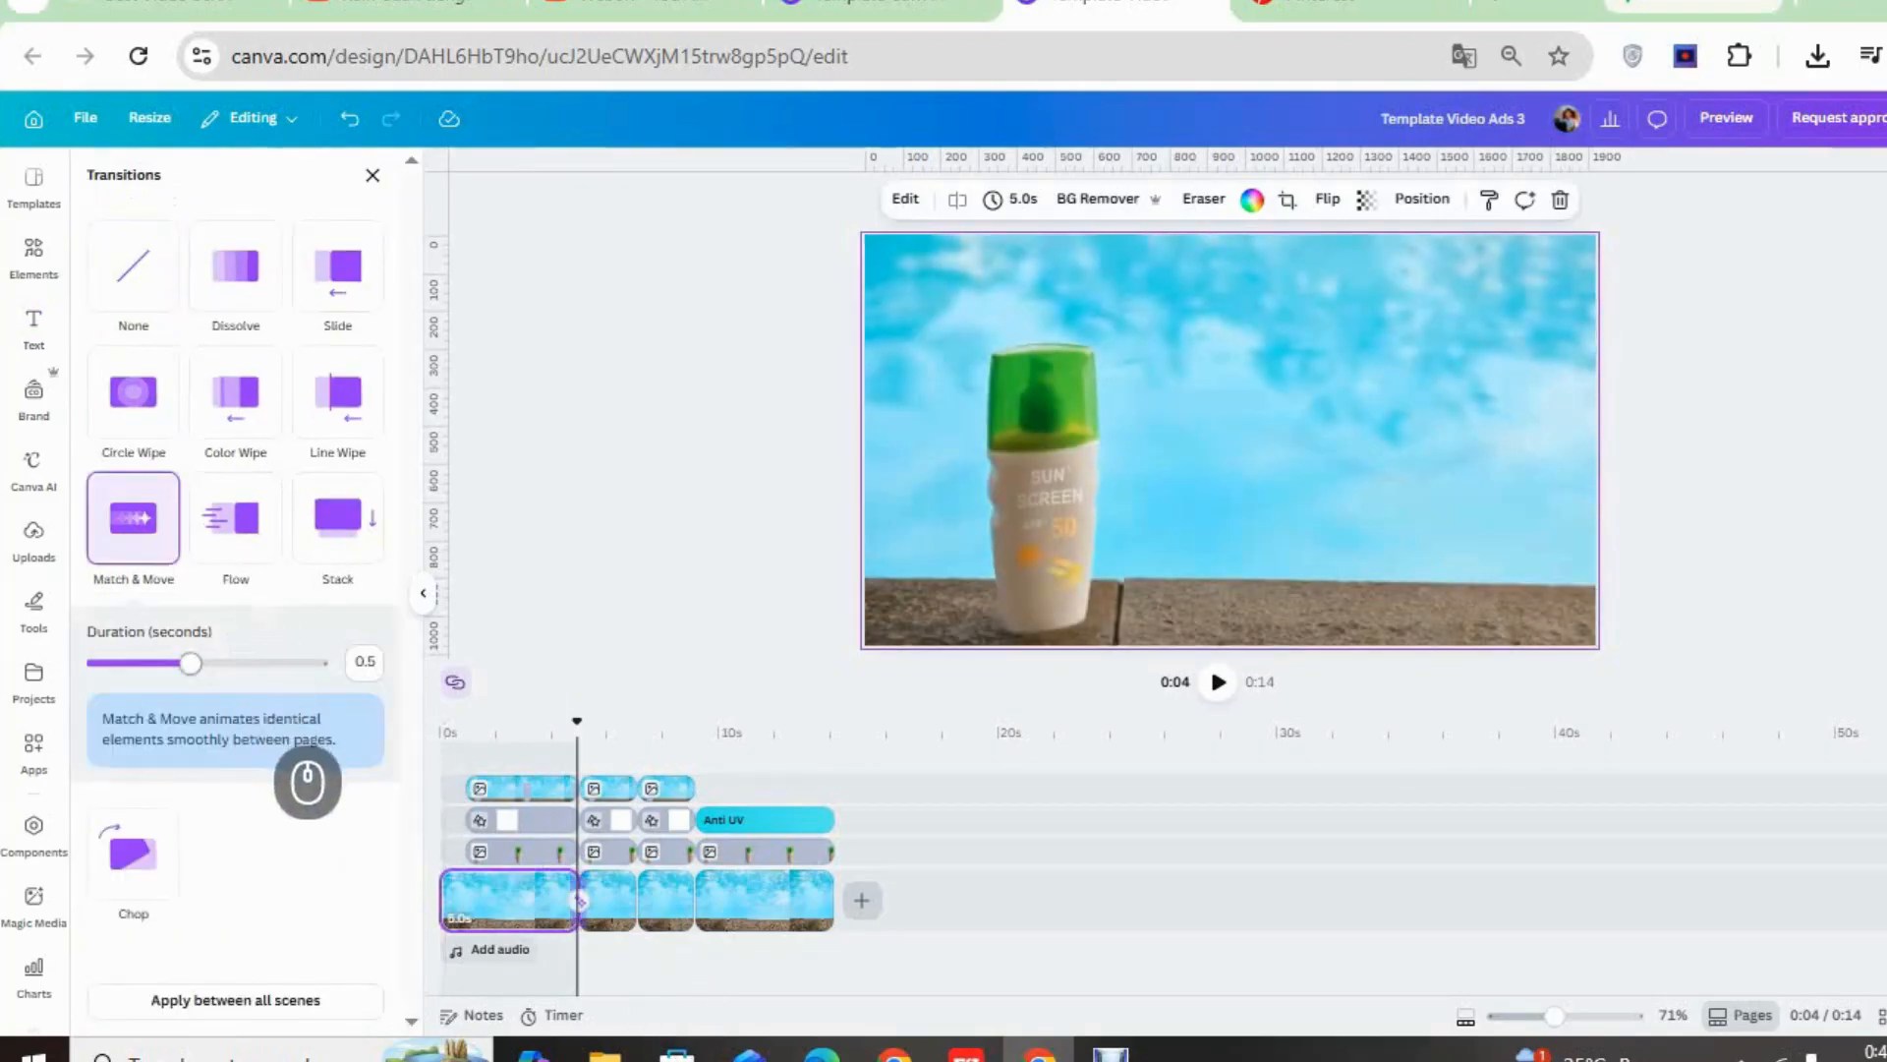
mouse_move(197, 663)
mouse_down()
mouse_move(238, 663)
mouse_move(167, 664)
mouse_up()
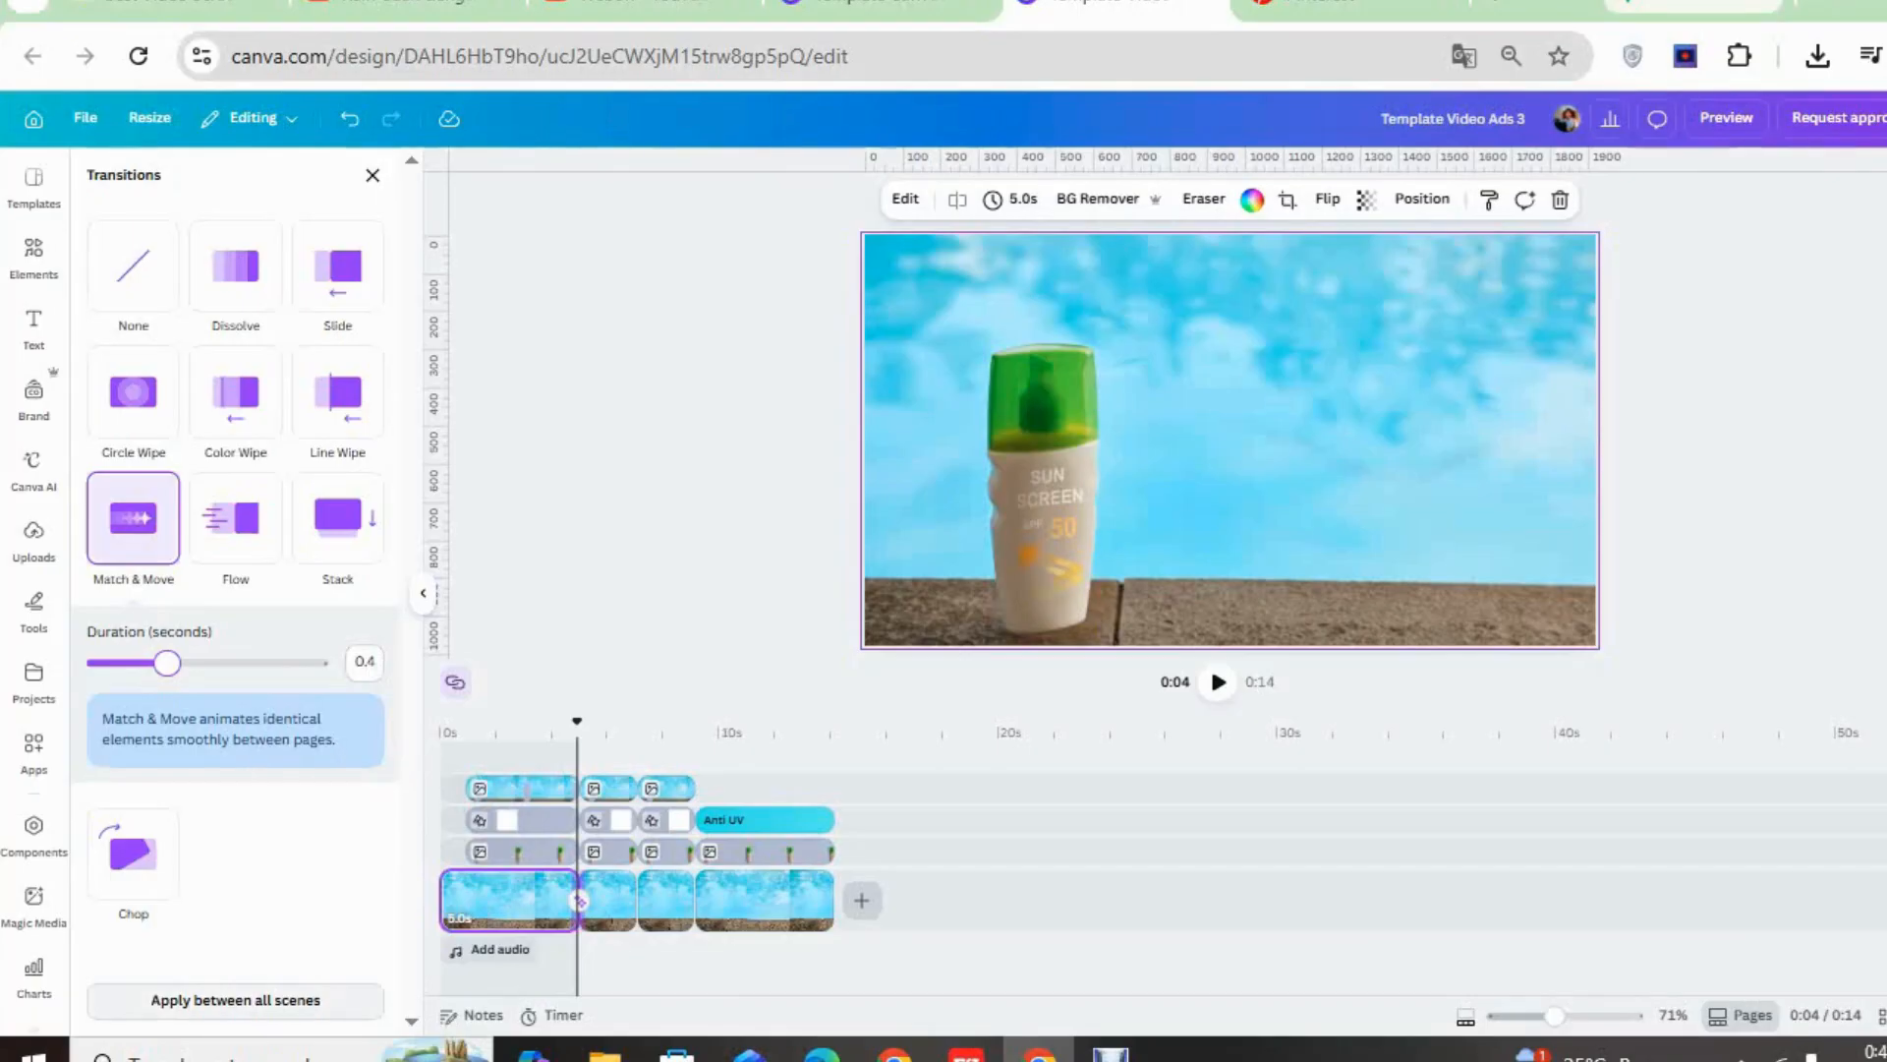
Apply the 0.4-second Match & Move transition between all scenes of the video
click(236, 1000)
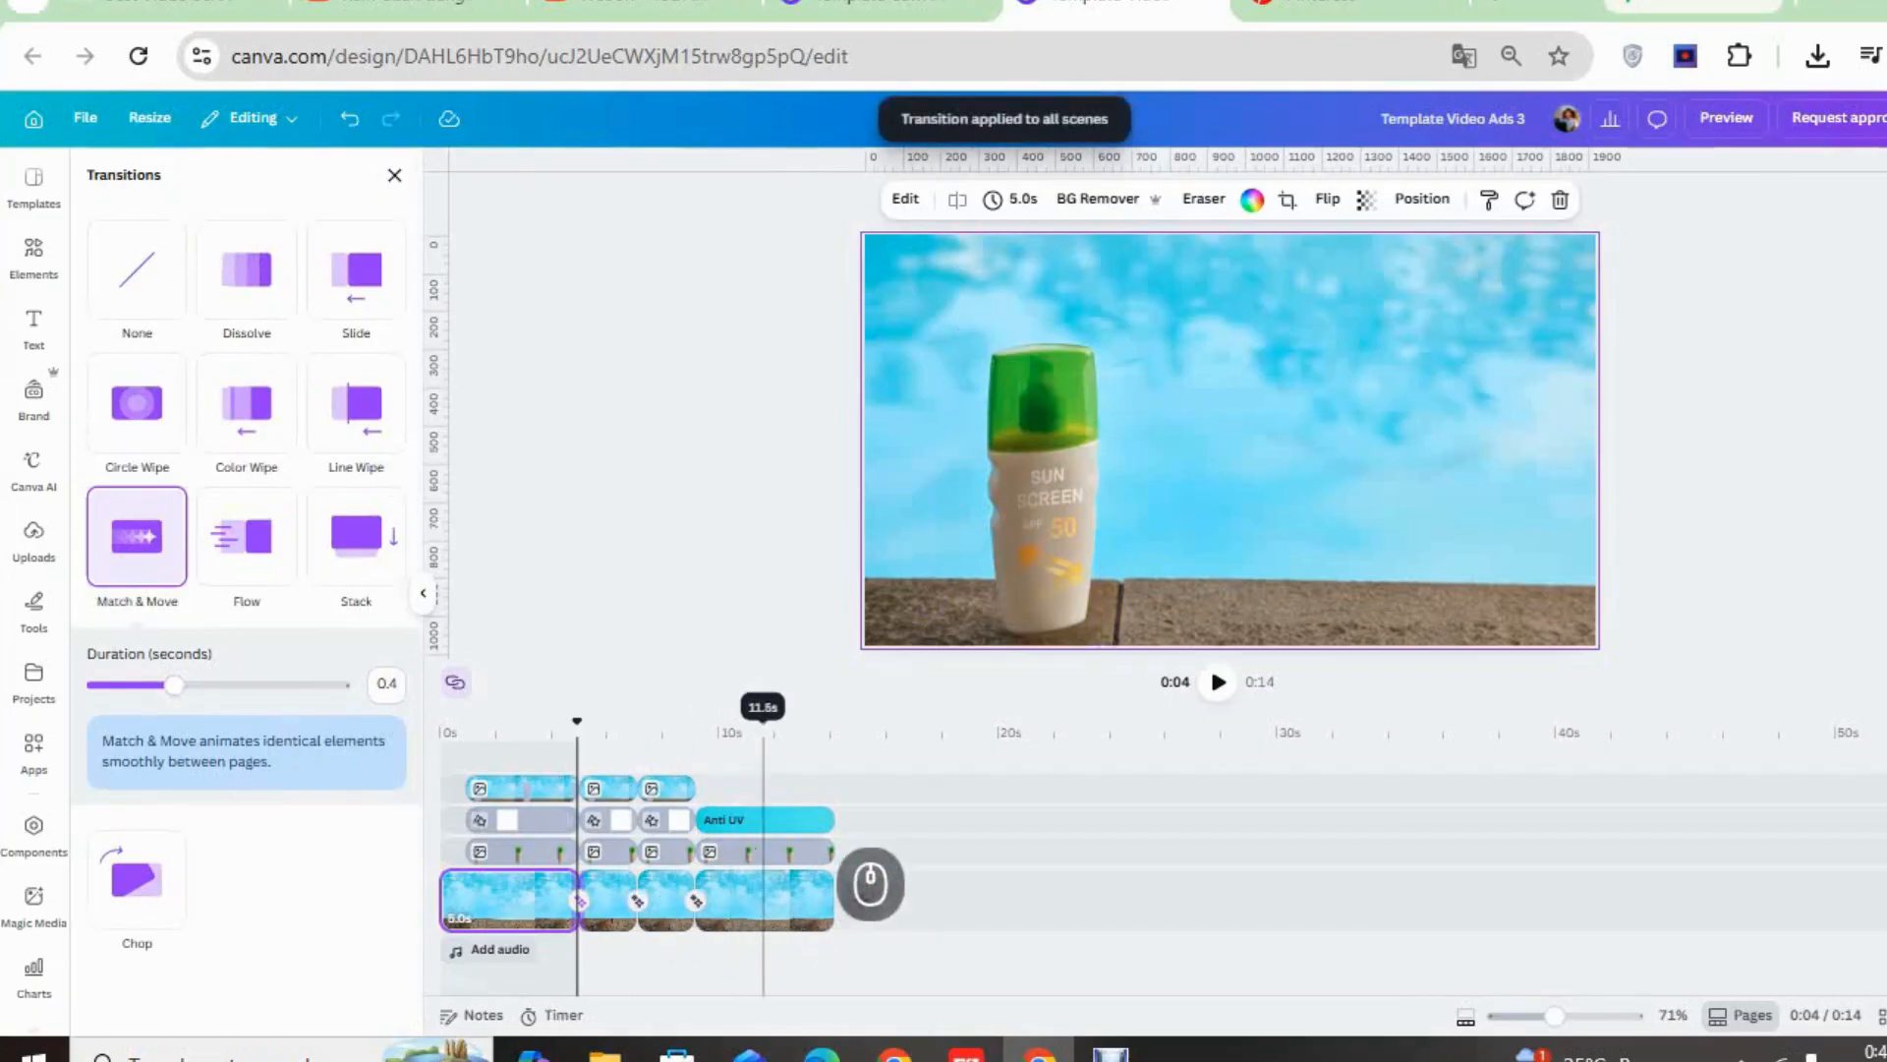
Apply the Burst animation to the last page's "Anti UV" text, on both enter and exit
click(763, 789)
click(1392, 506)
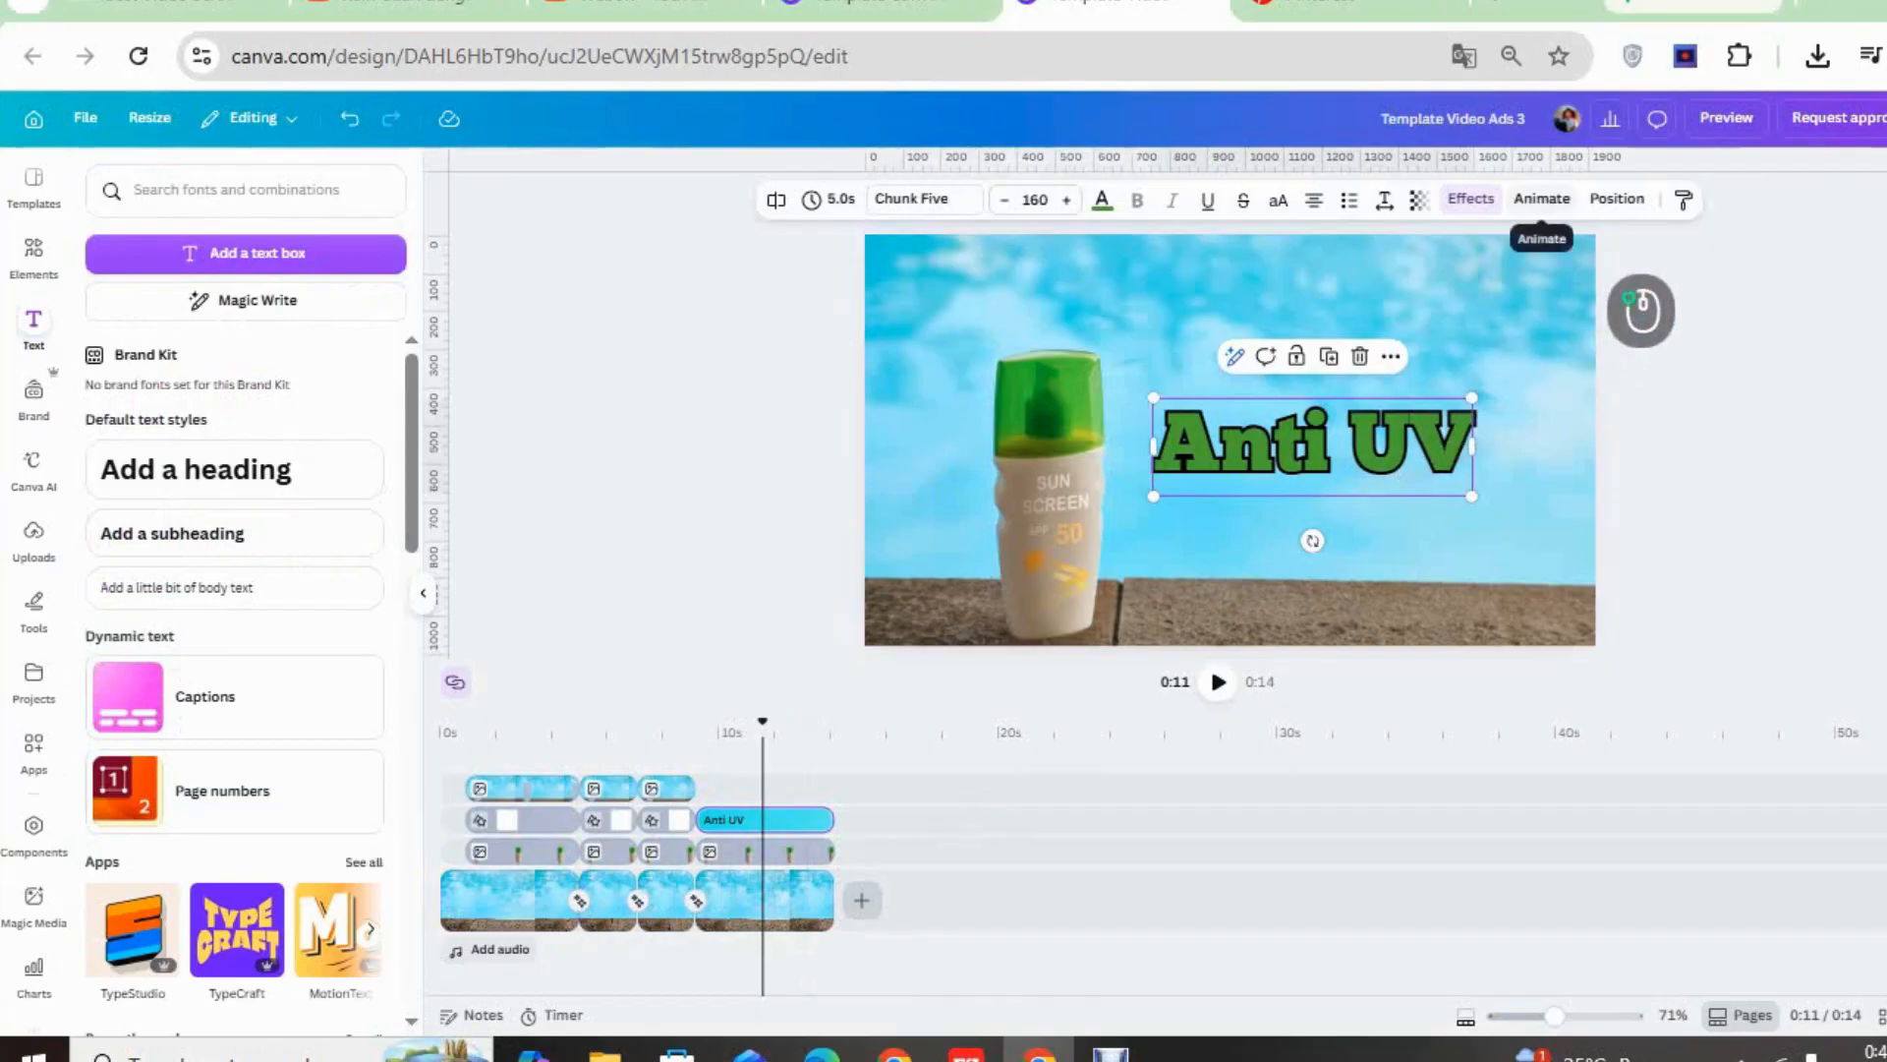
click(1542, 199)
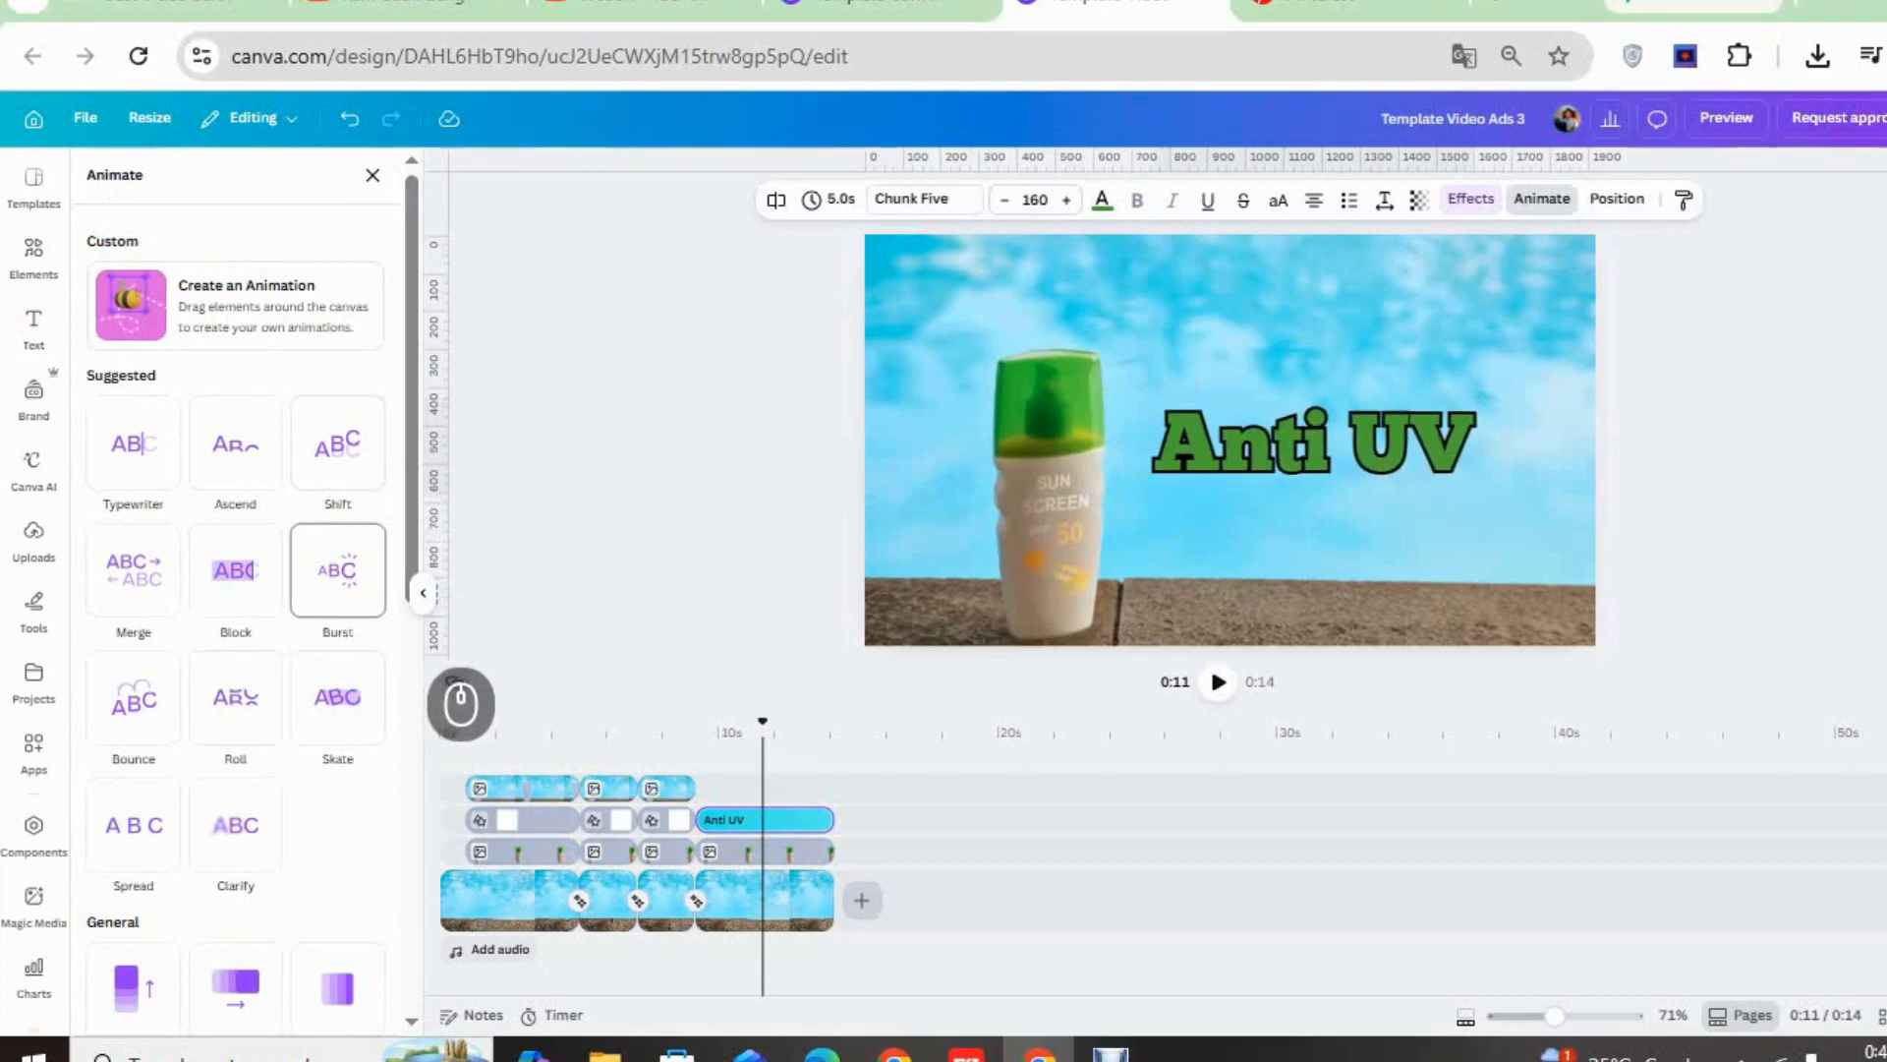
click(337, 570)
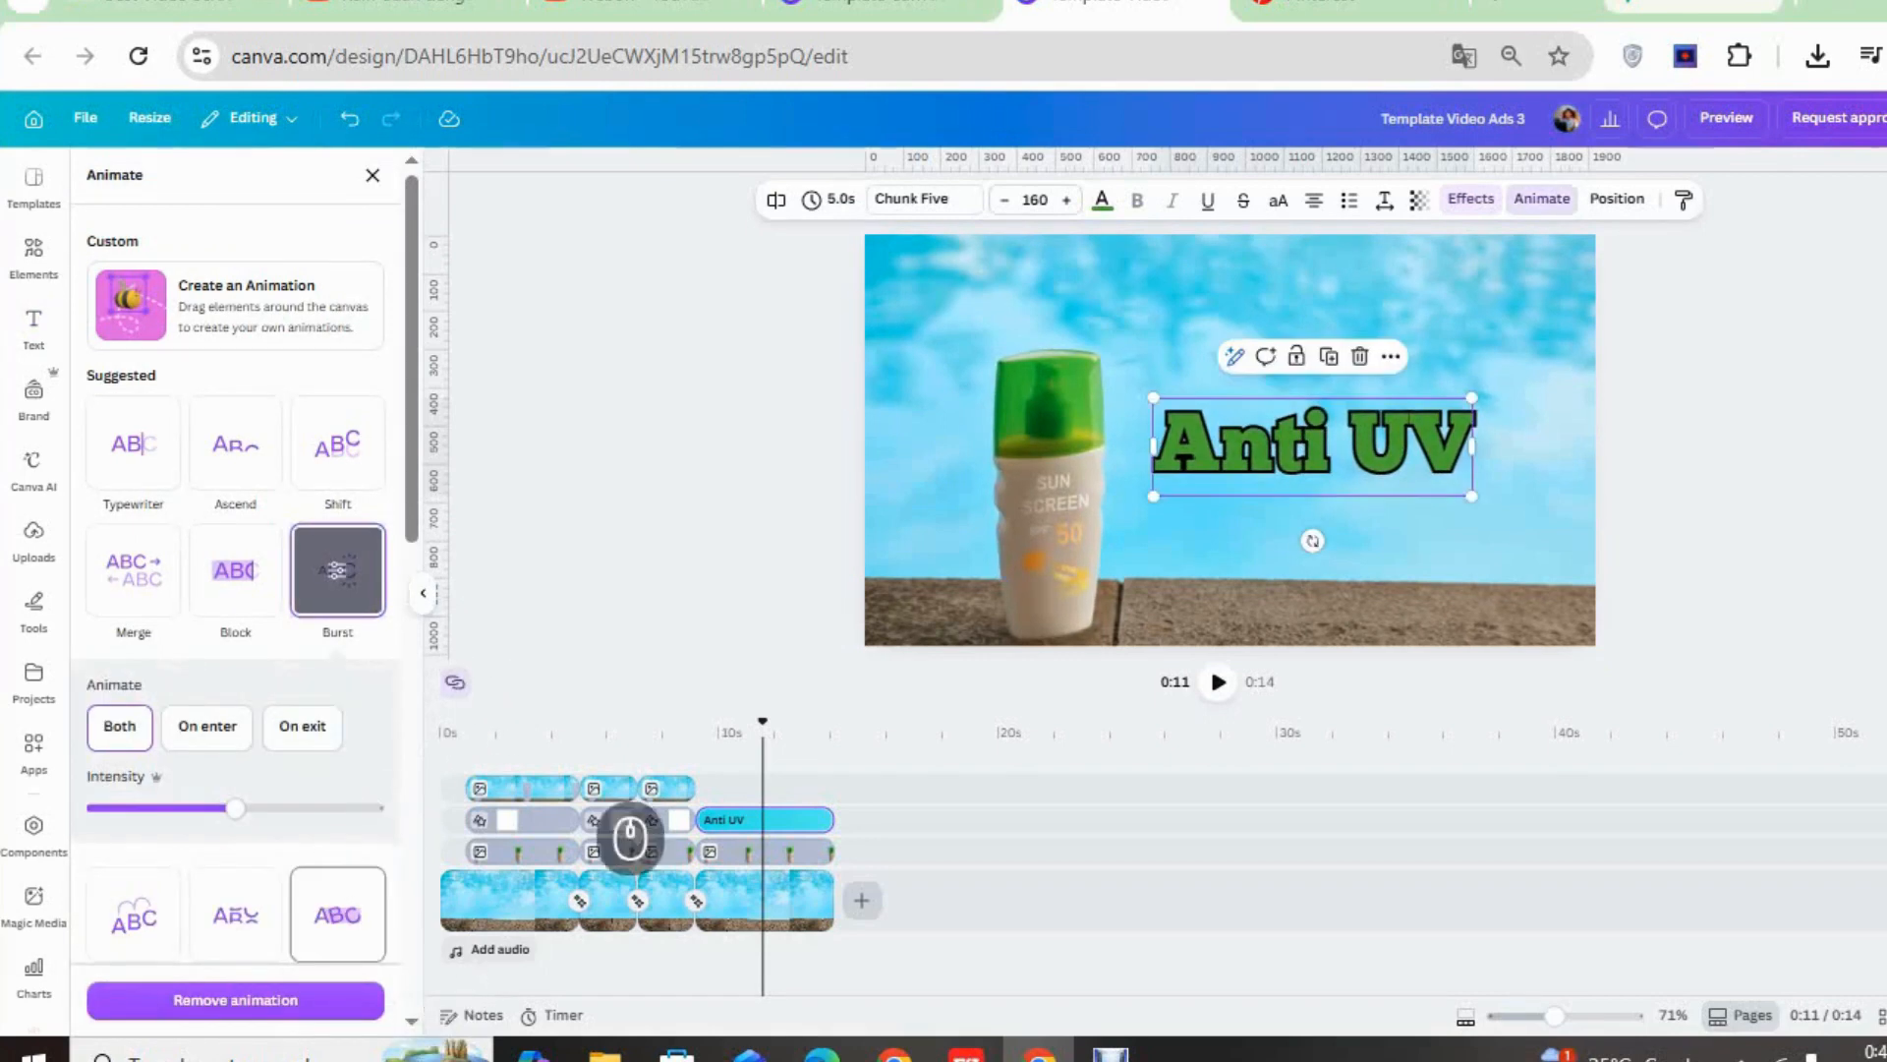
Play the whole video from the beginning to review the light sweep, transitions and text animation
click(965, 884)
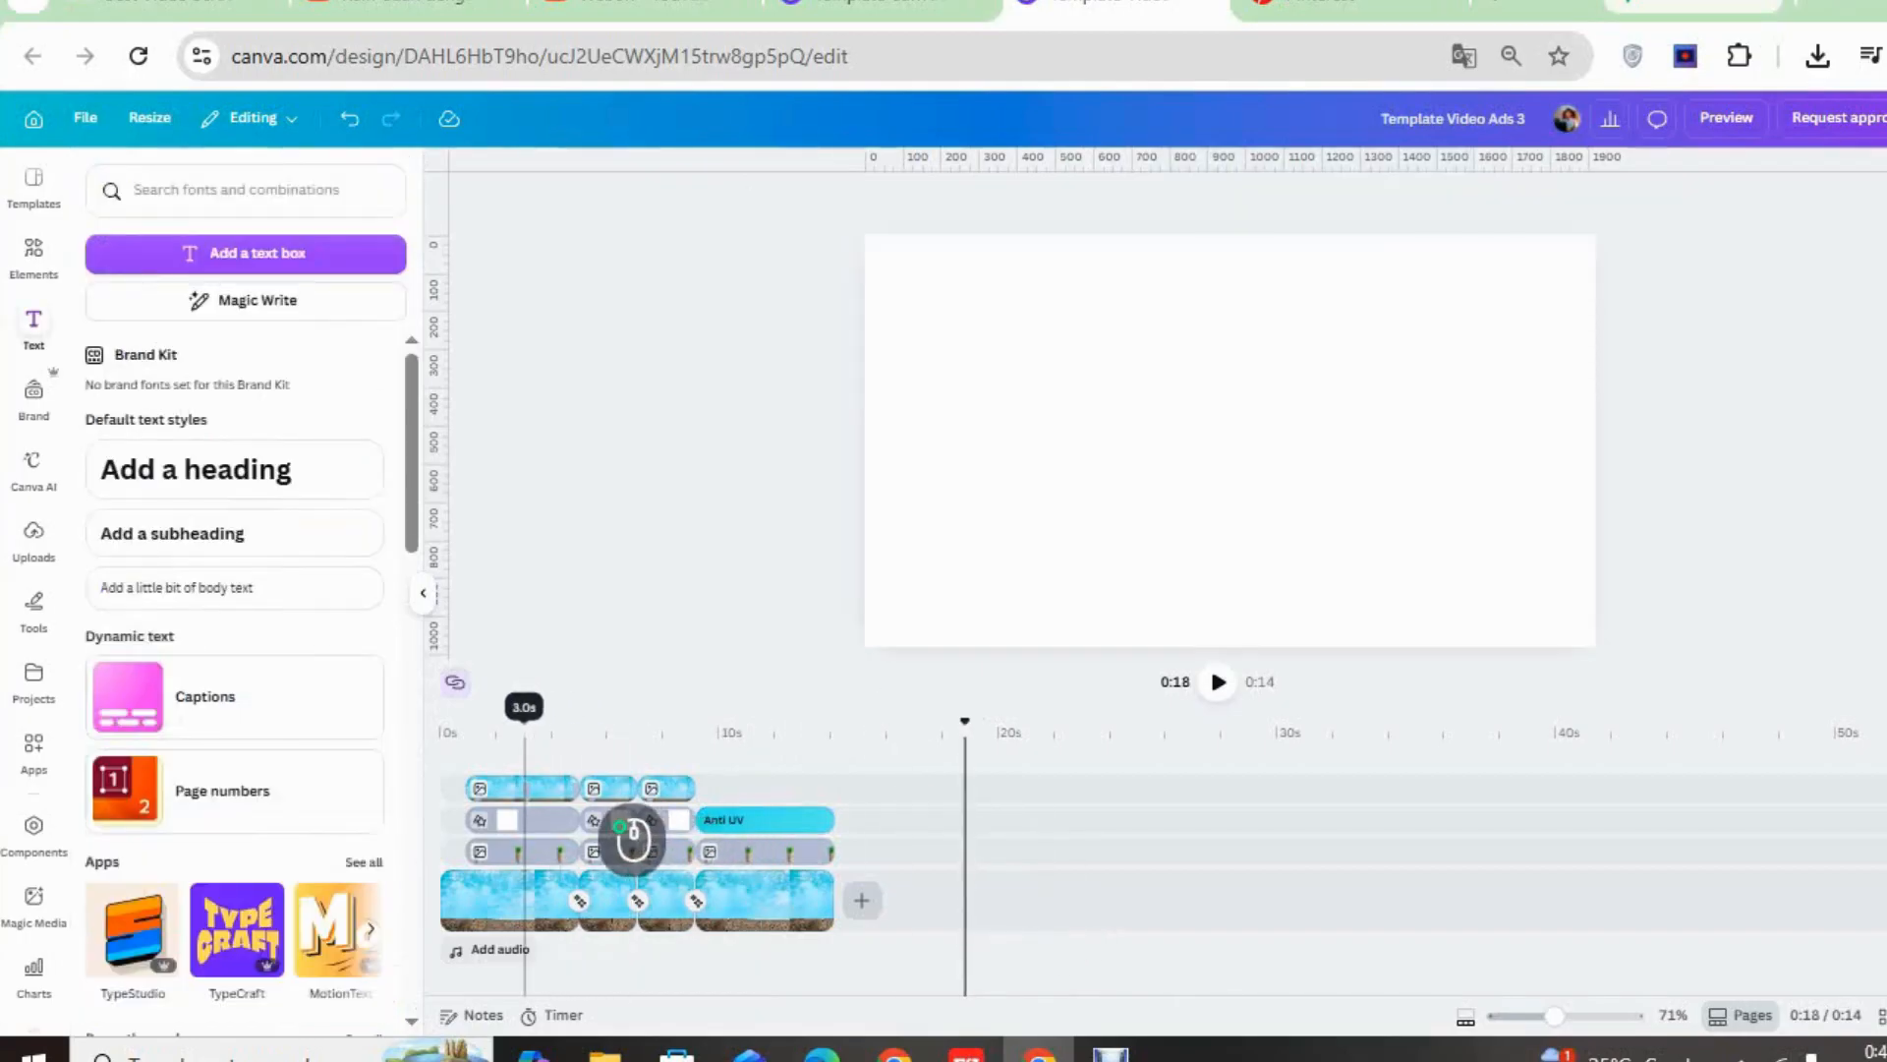
click(633, 837)
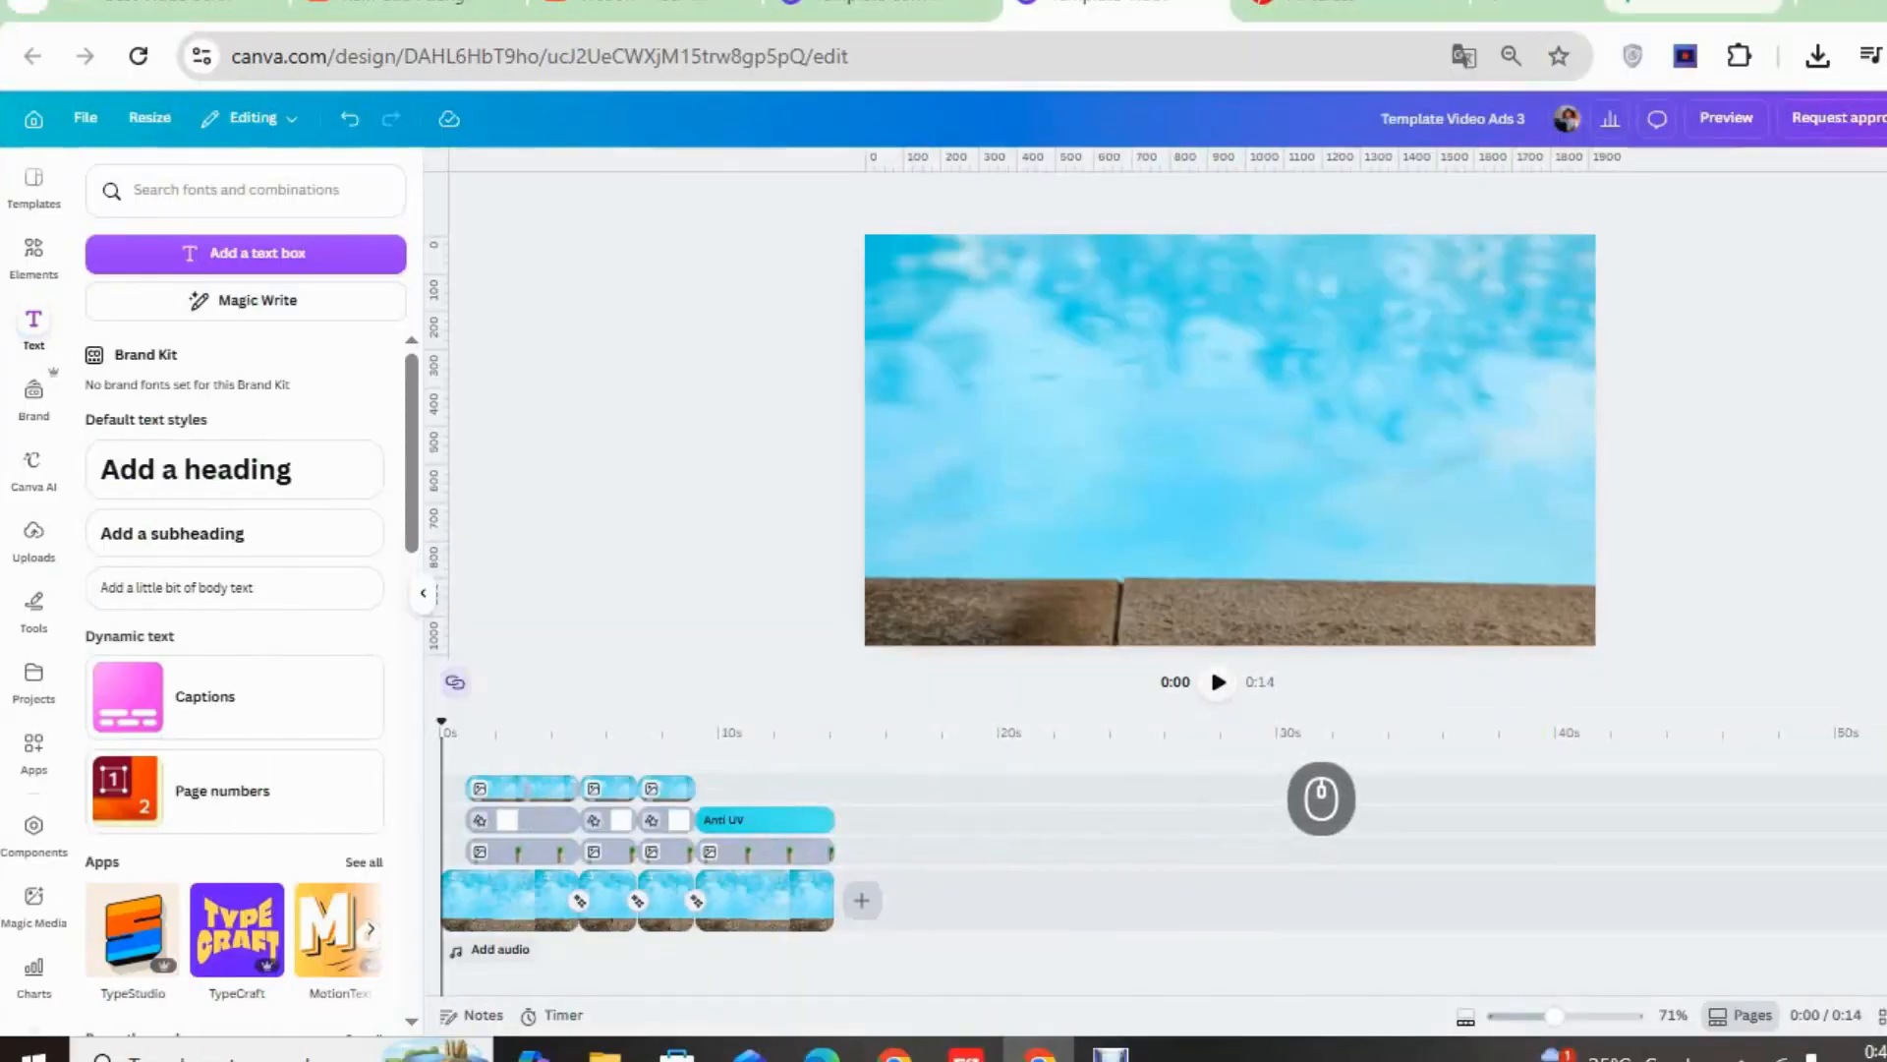
key(space)
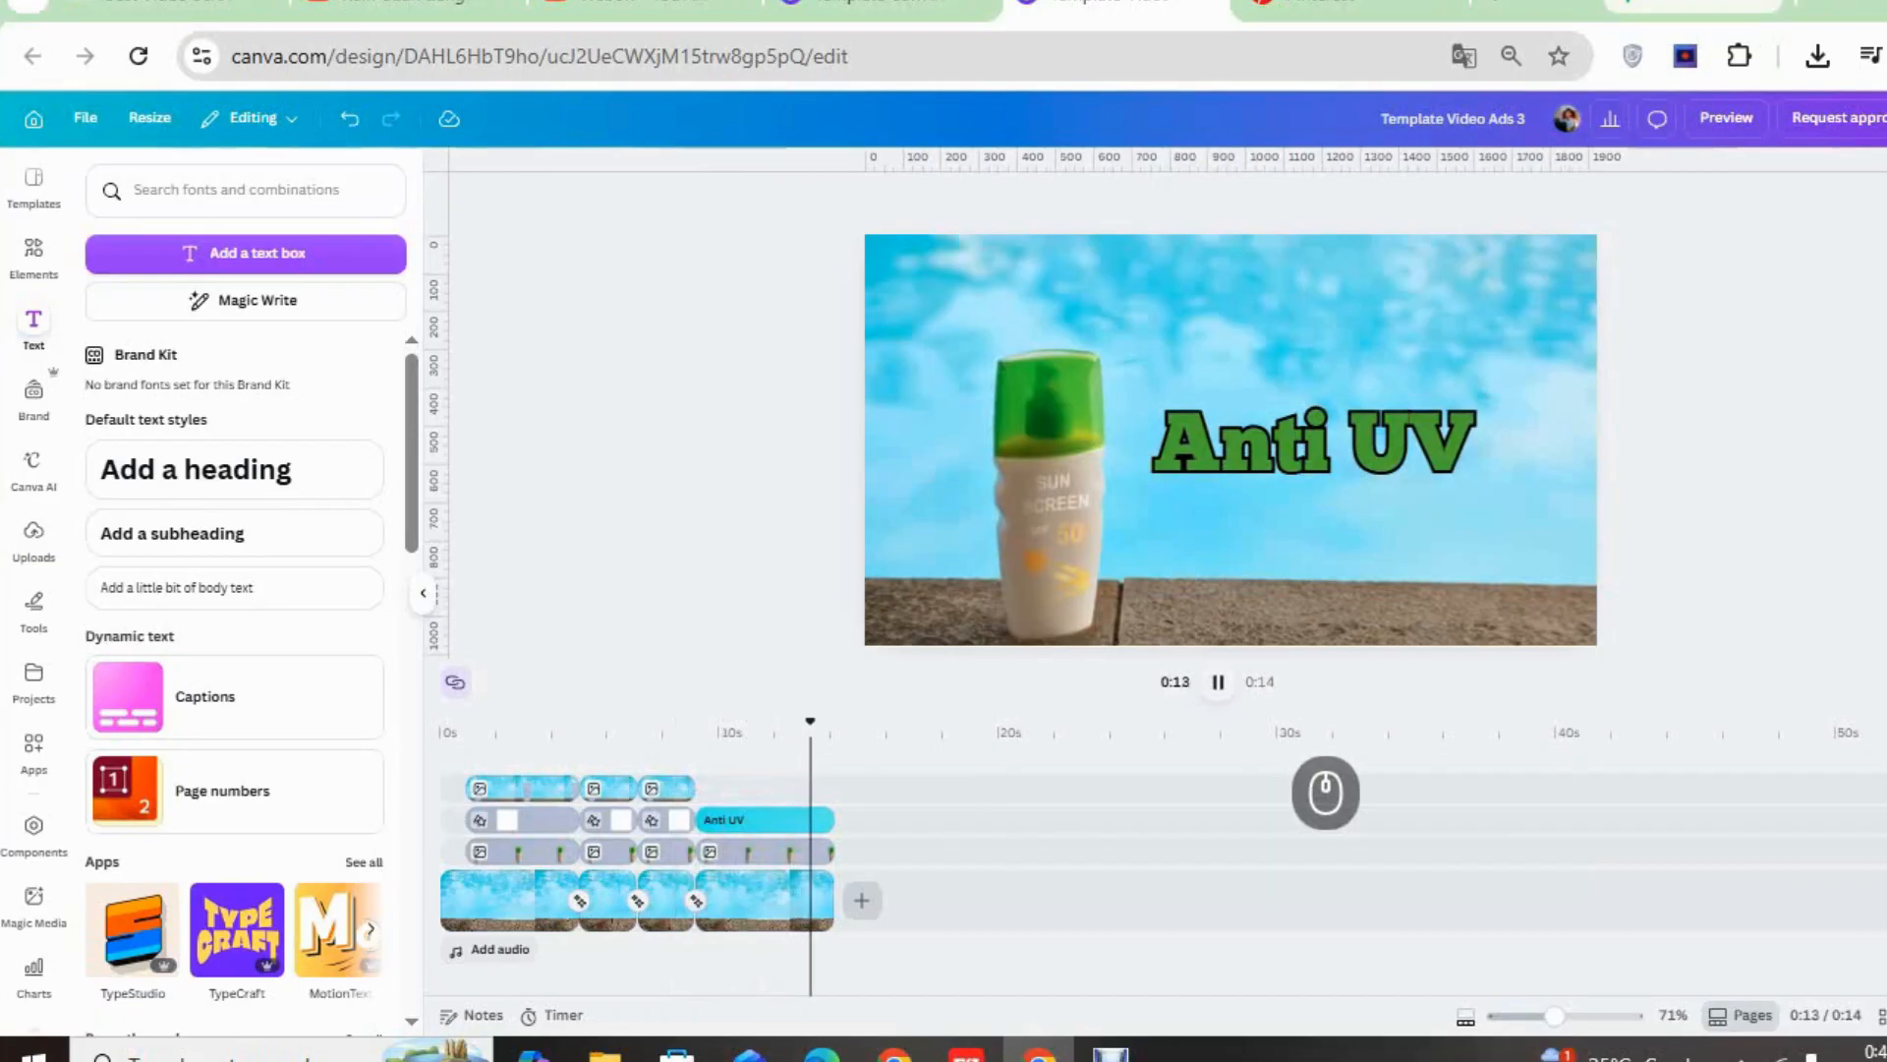
click(1218, 681)
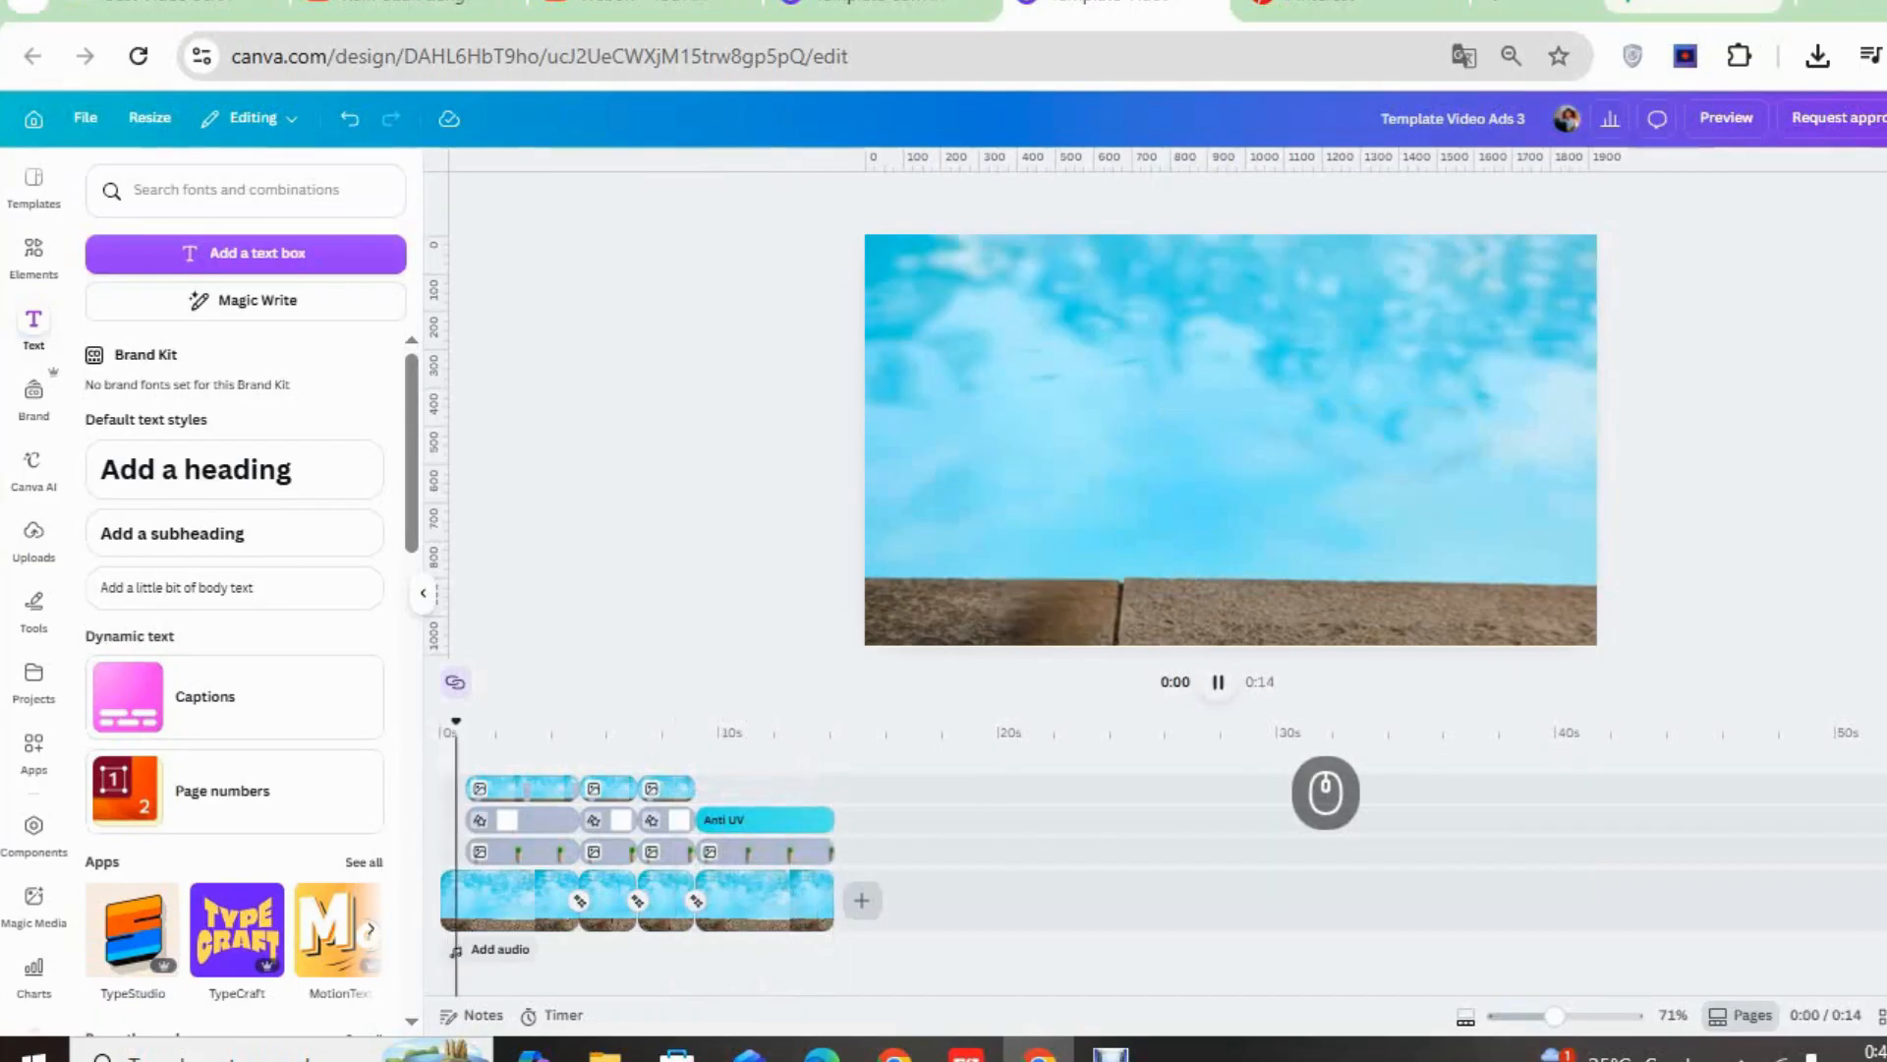